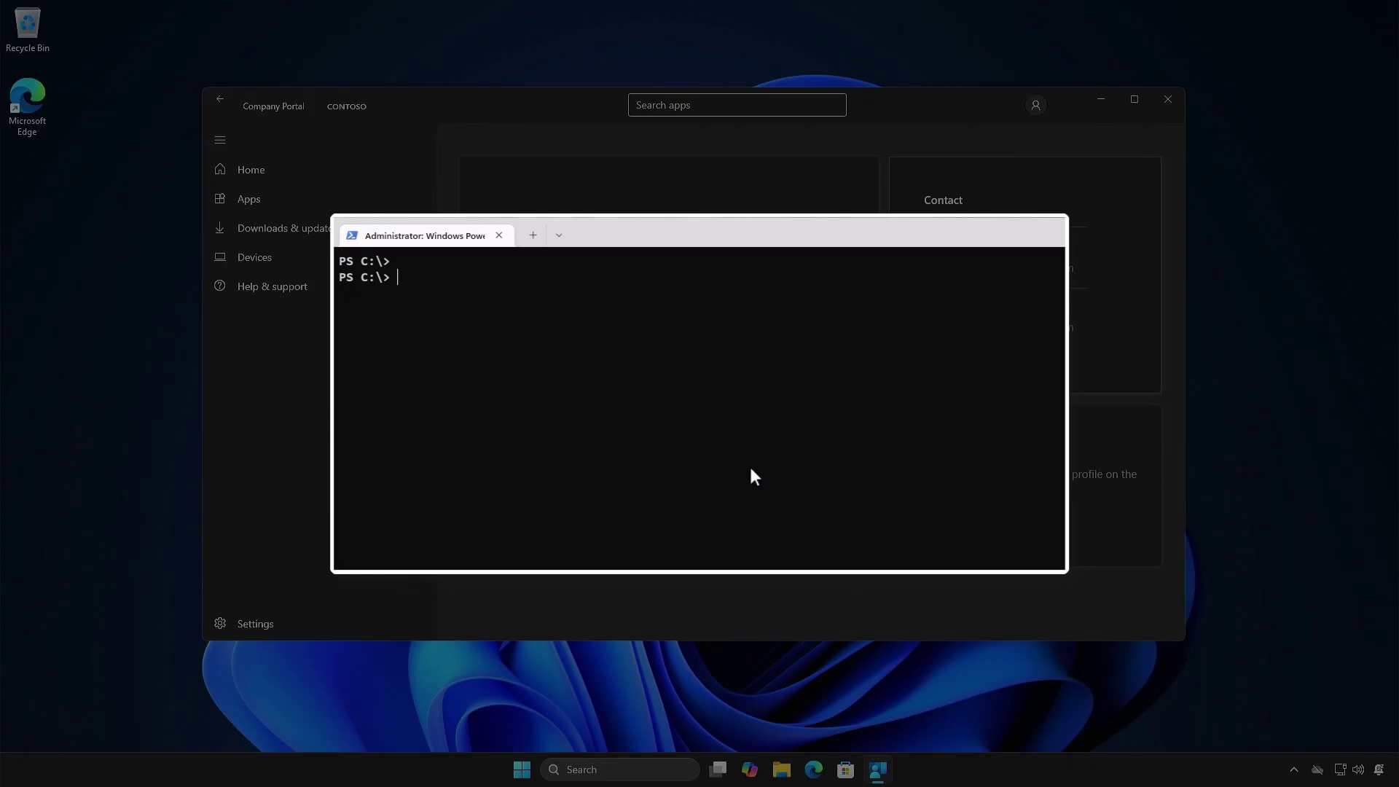
Step: Enter the command wsl --install in the administrator PowerShell session
type("wsl --install")
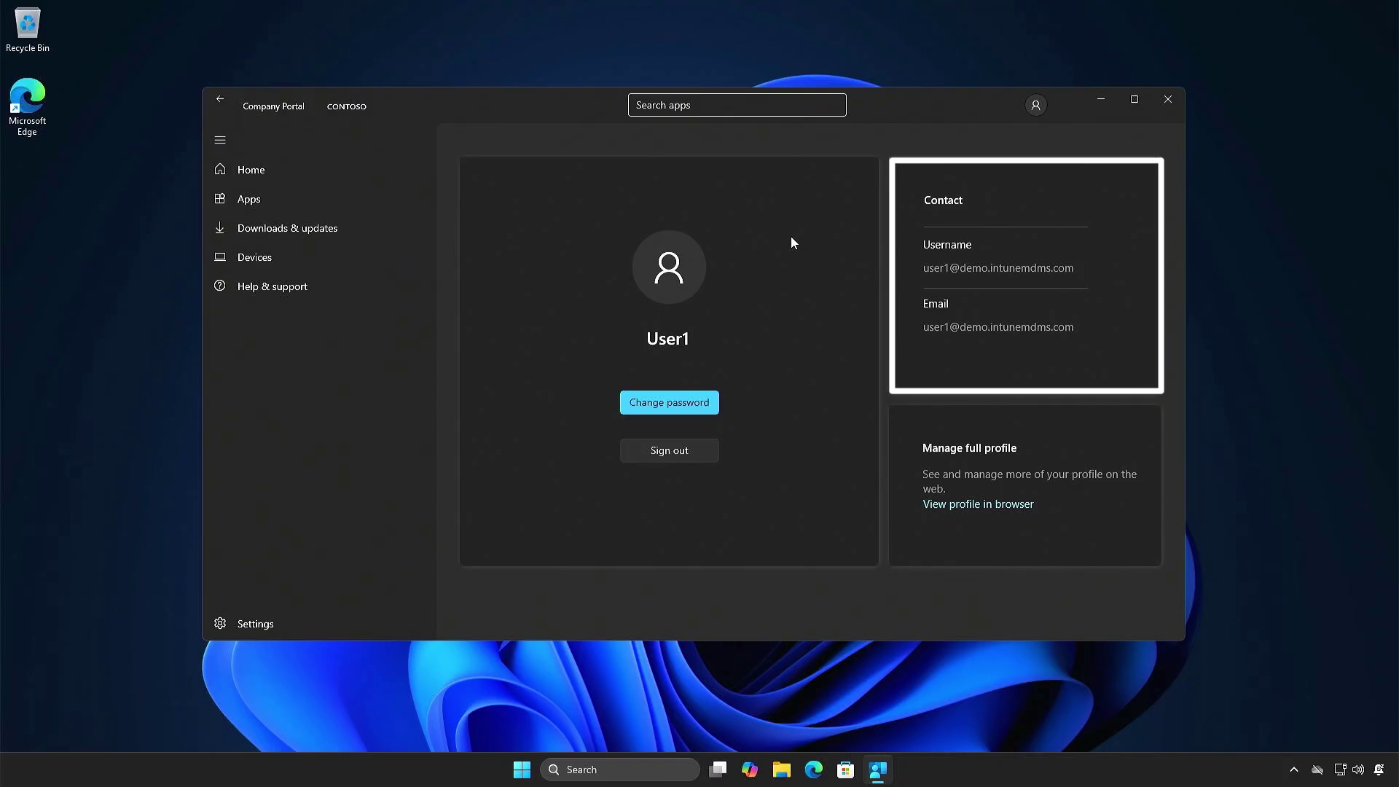
Step: Examine this device's compliance status and device information in Company Portal, and minimize the window
left_click(327, 174)
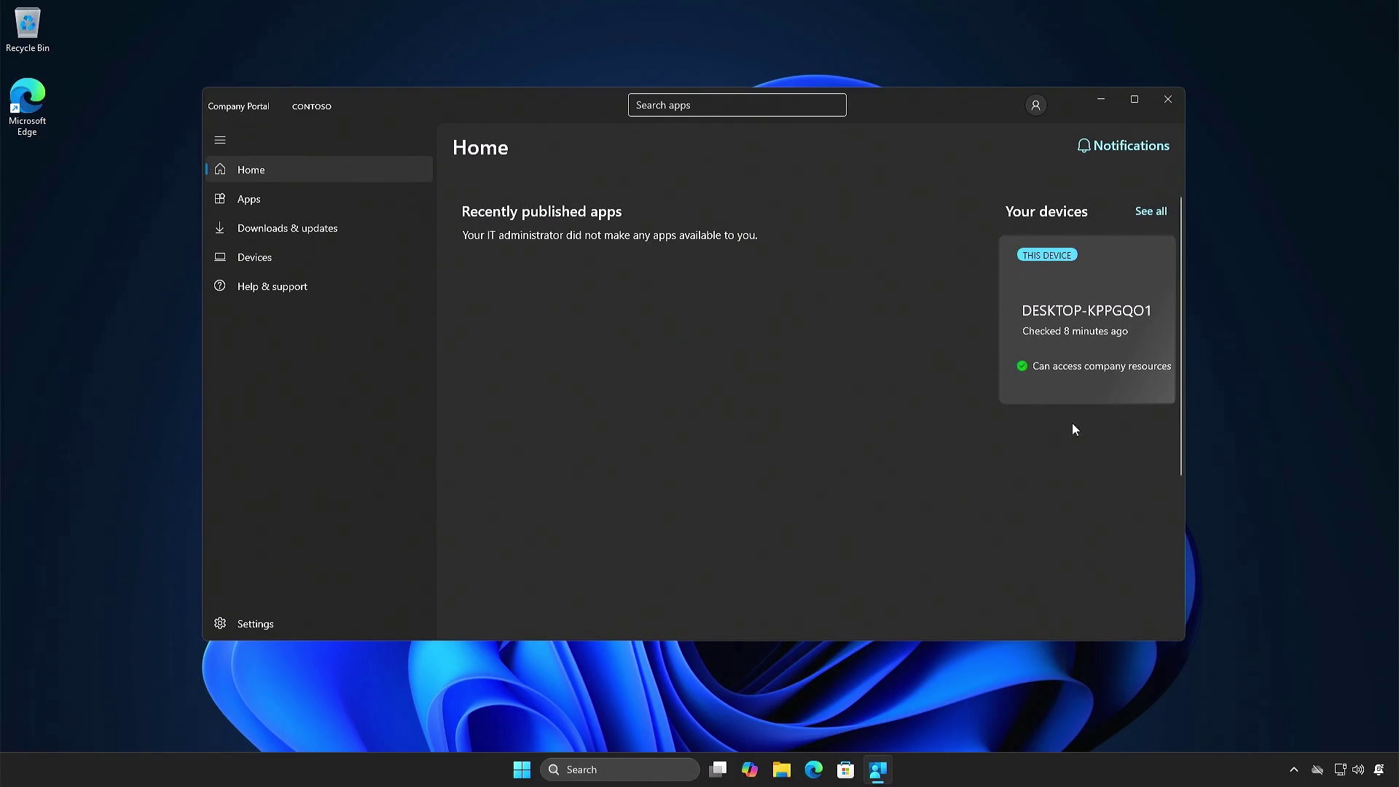
left_click(1108, 339)
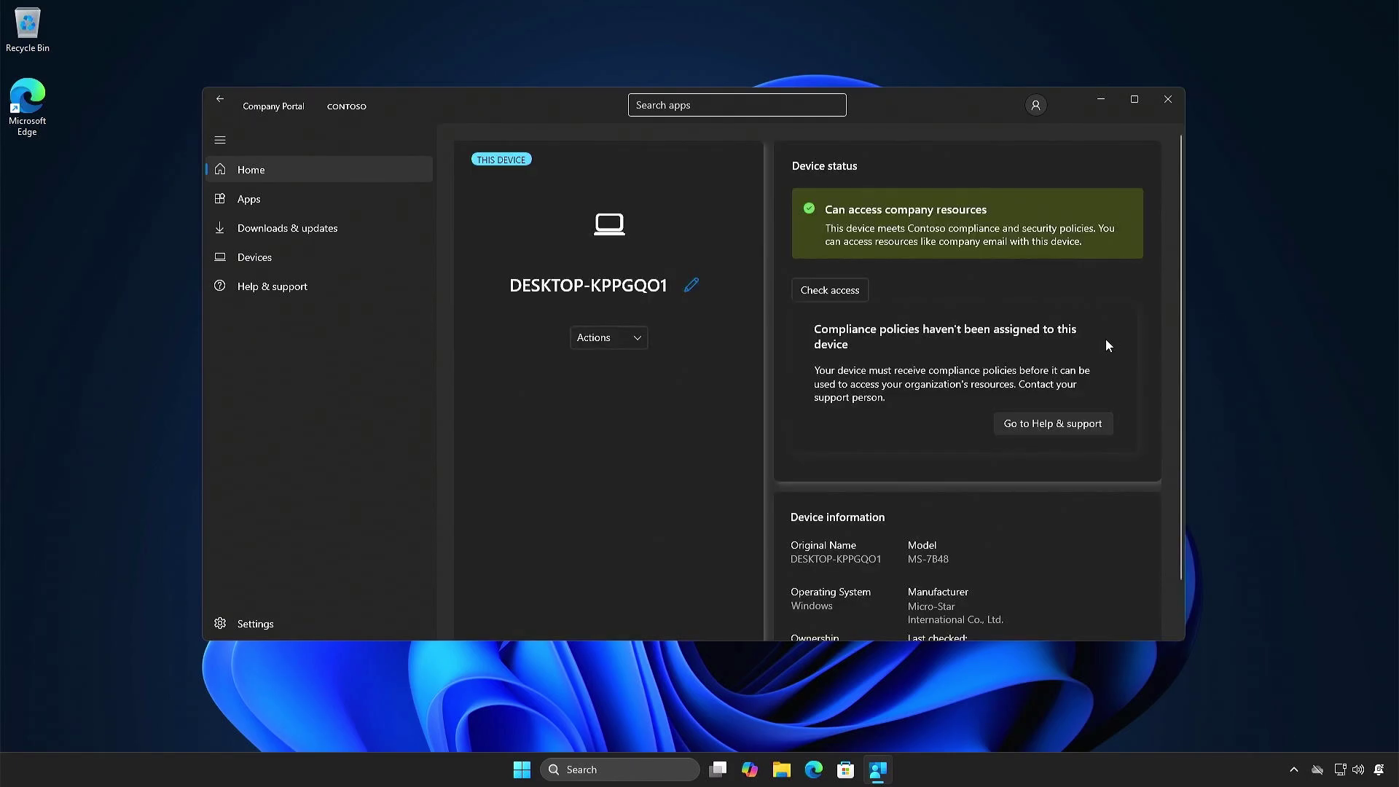
scroll(1068, 535, "down", 1)
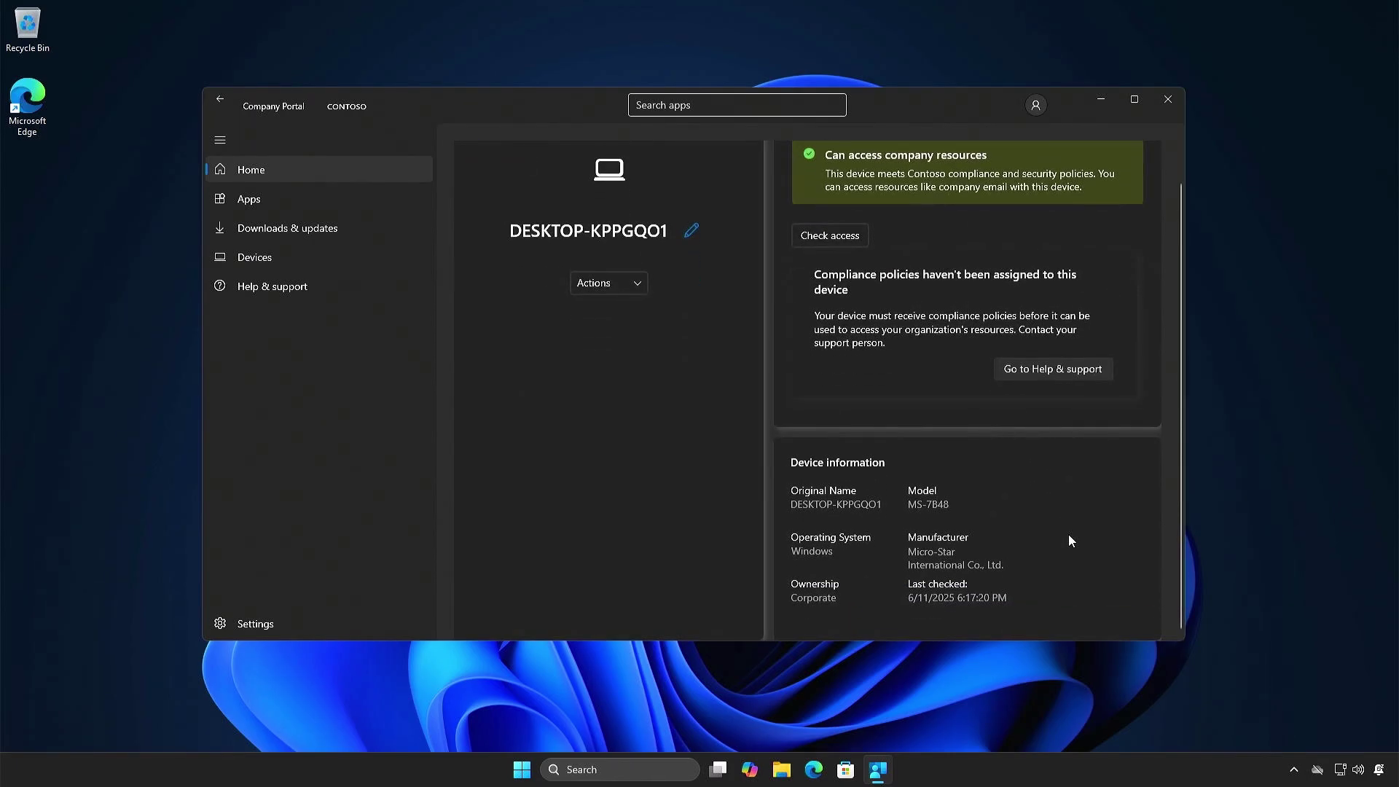
scroll(1068, 535, "up", 1)
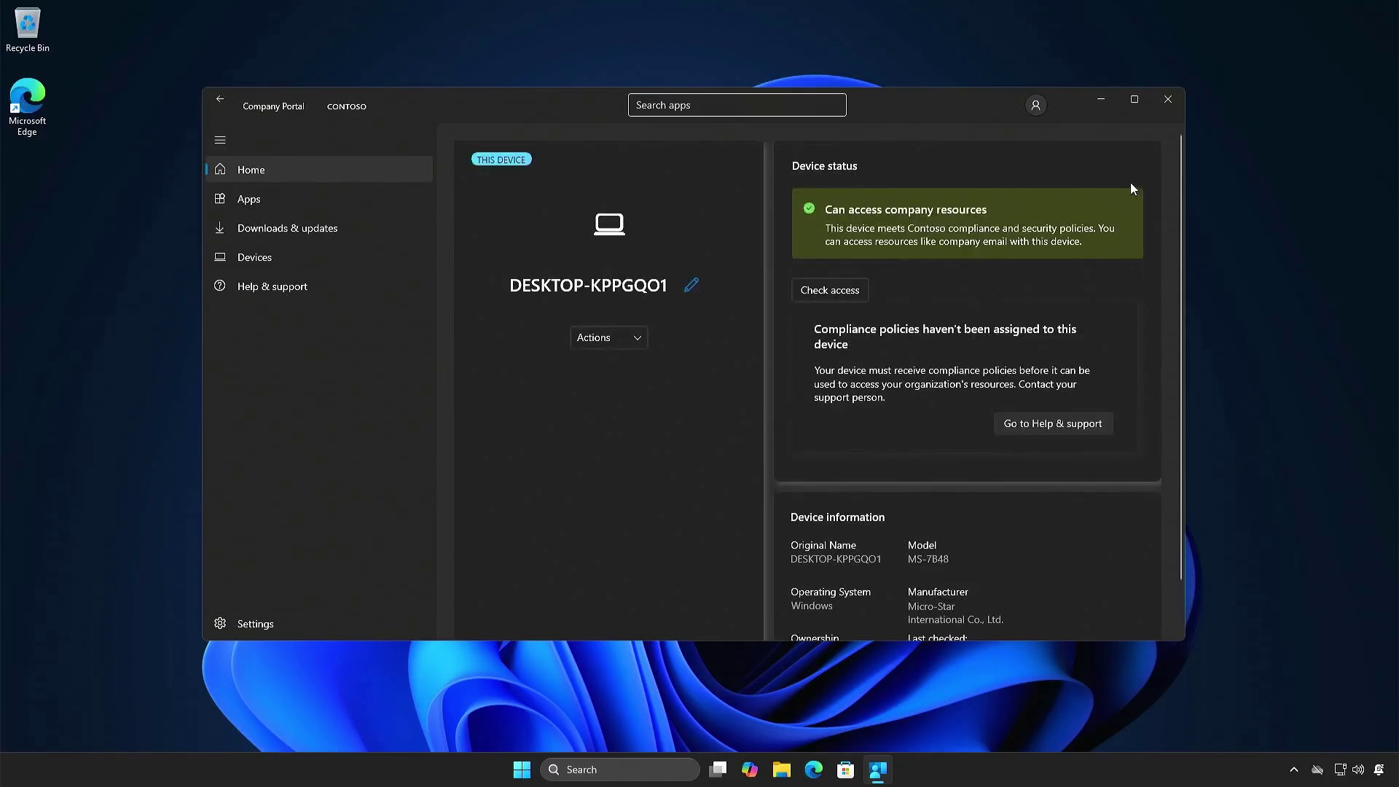
left_click(1101, 100)
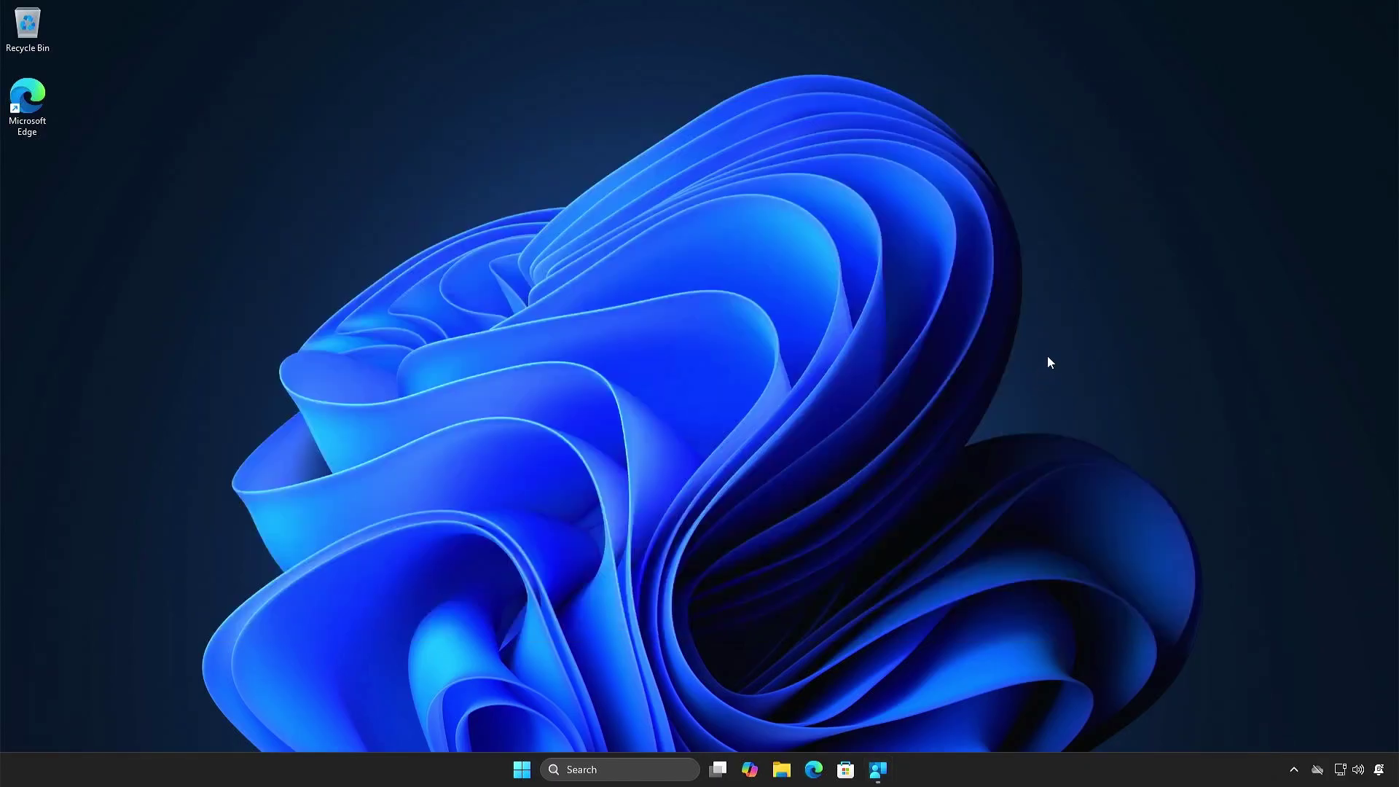
Step: Check in Task Manager's CPU performance details whether virtualization is enabled, and close Task Manager
right_click(941, 770)
left_click(977, 716)
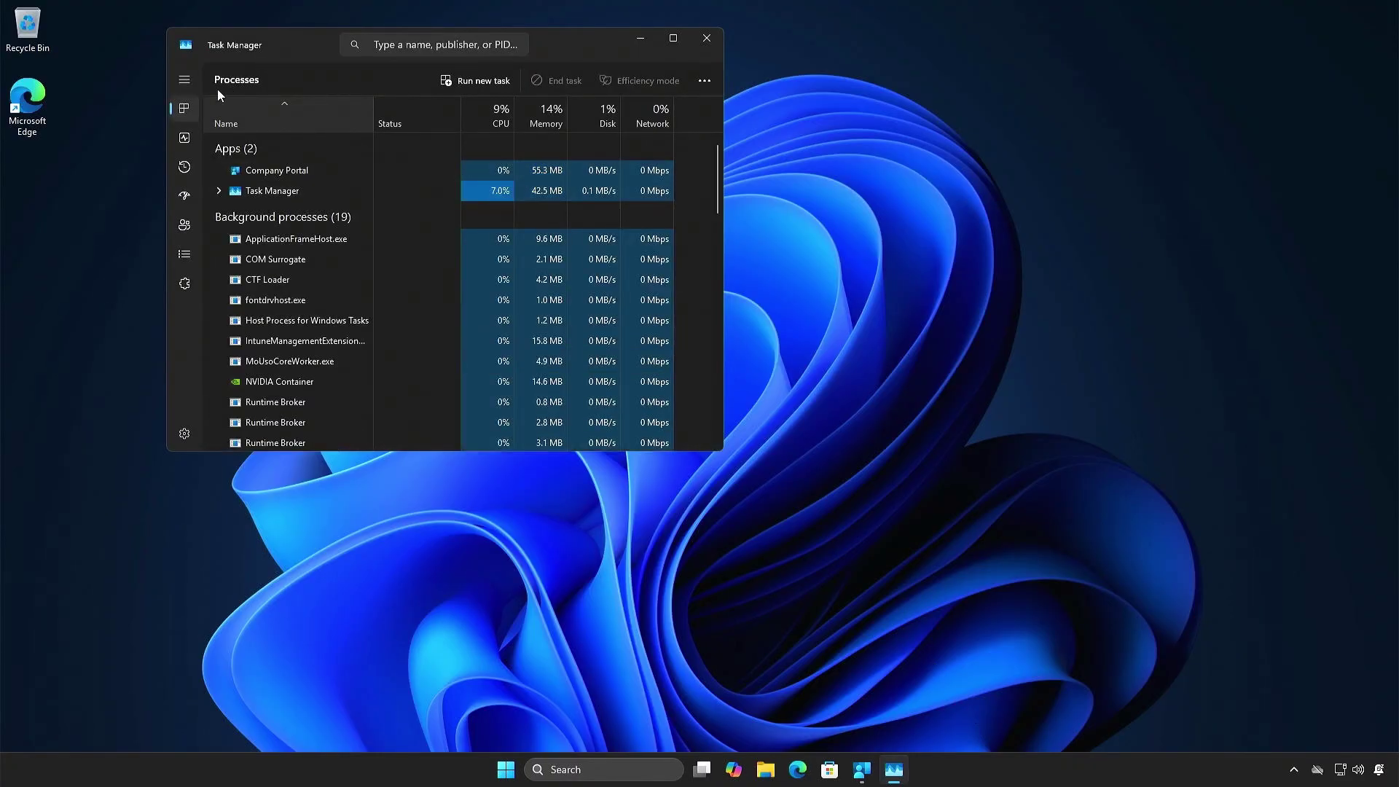
left_click(190, 137)
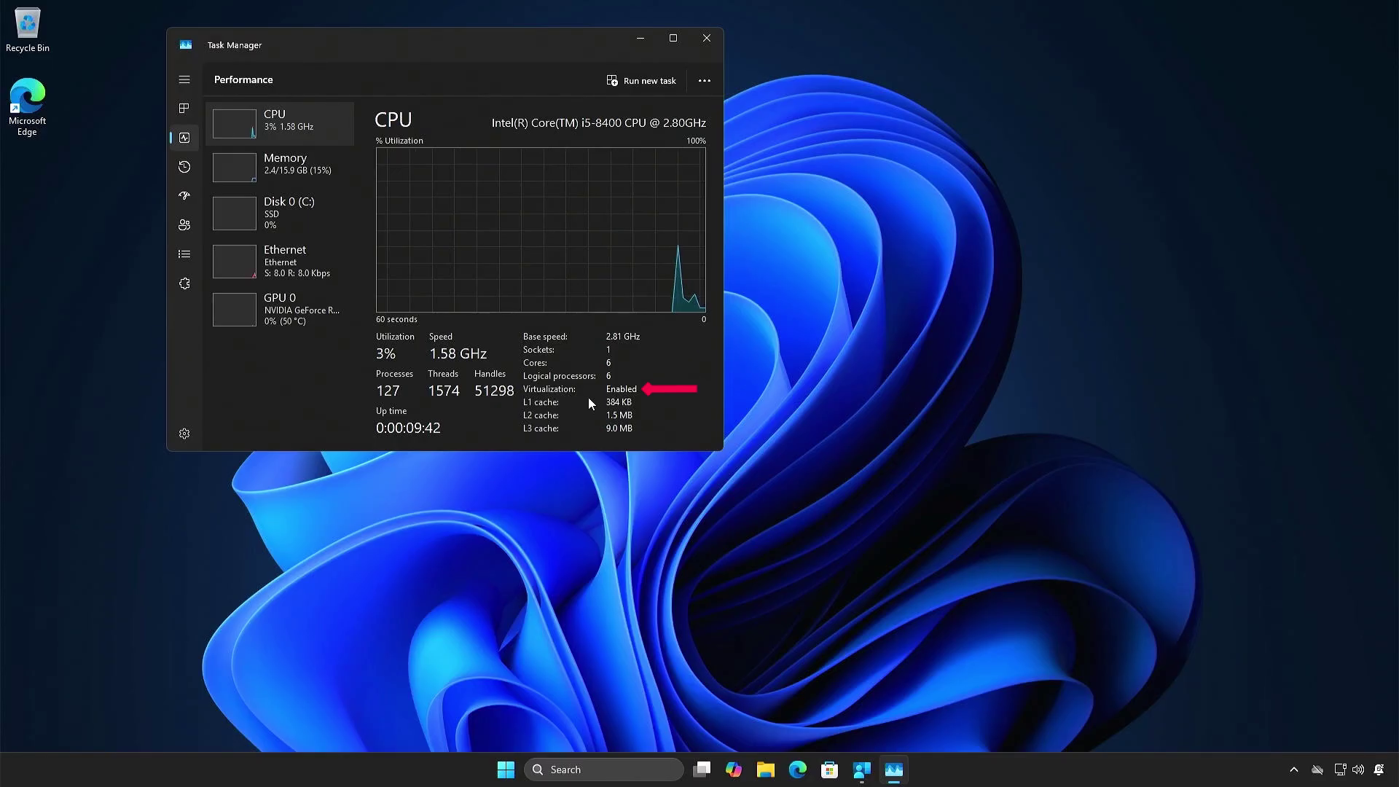
left_click(708, 39)
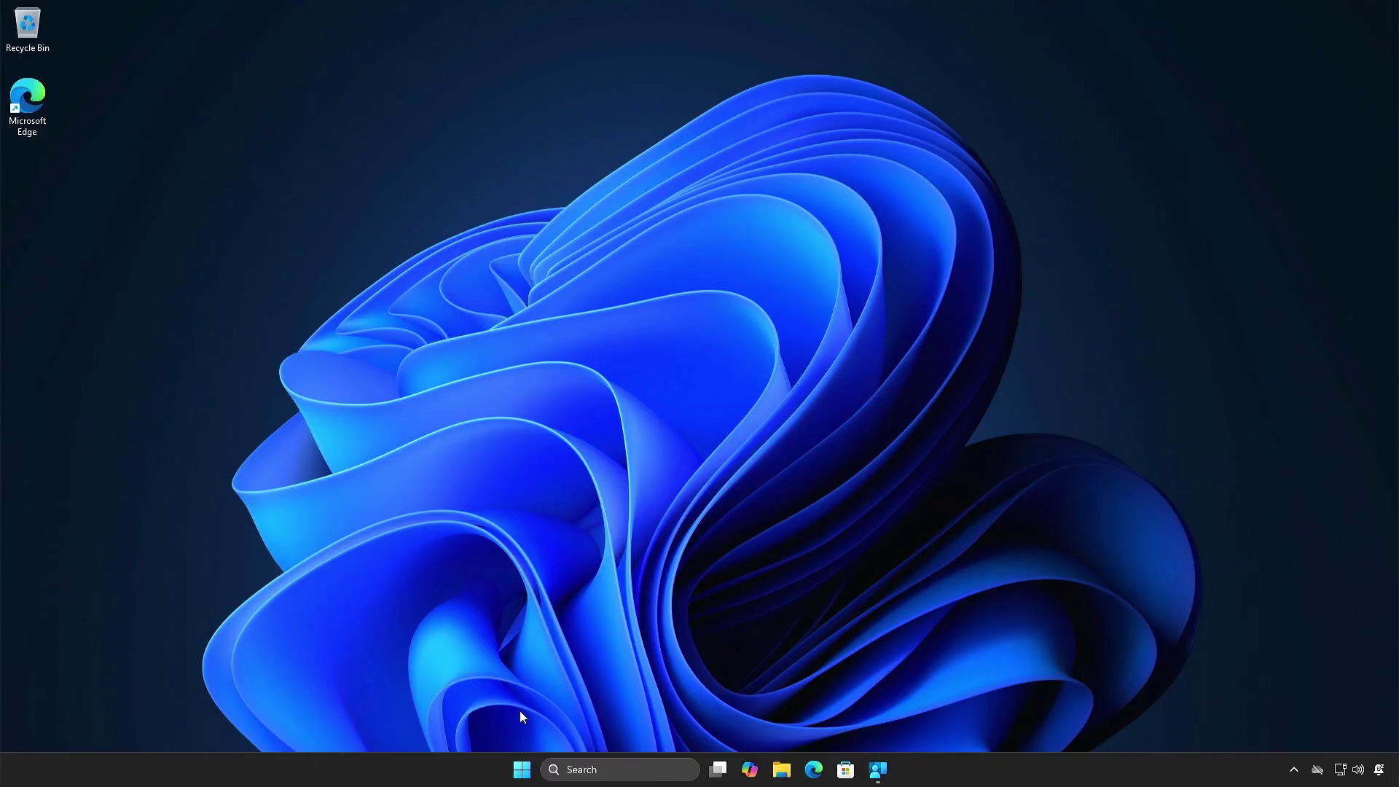
Step: Try to open Terminal as administrator and decline the User Account Control request
right_click(521, 770)
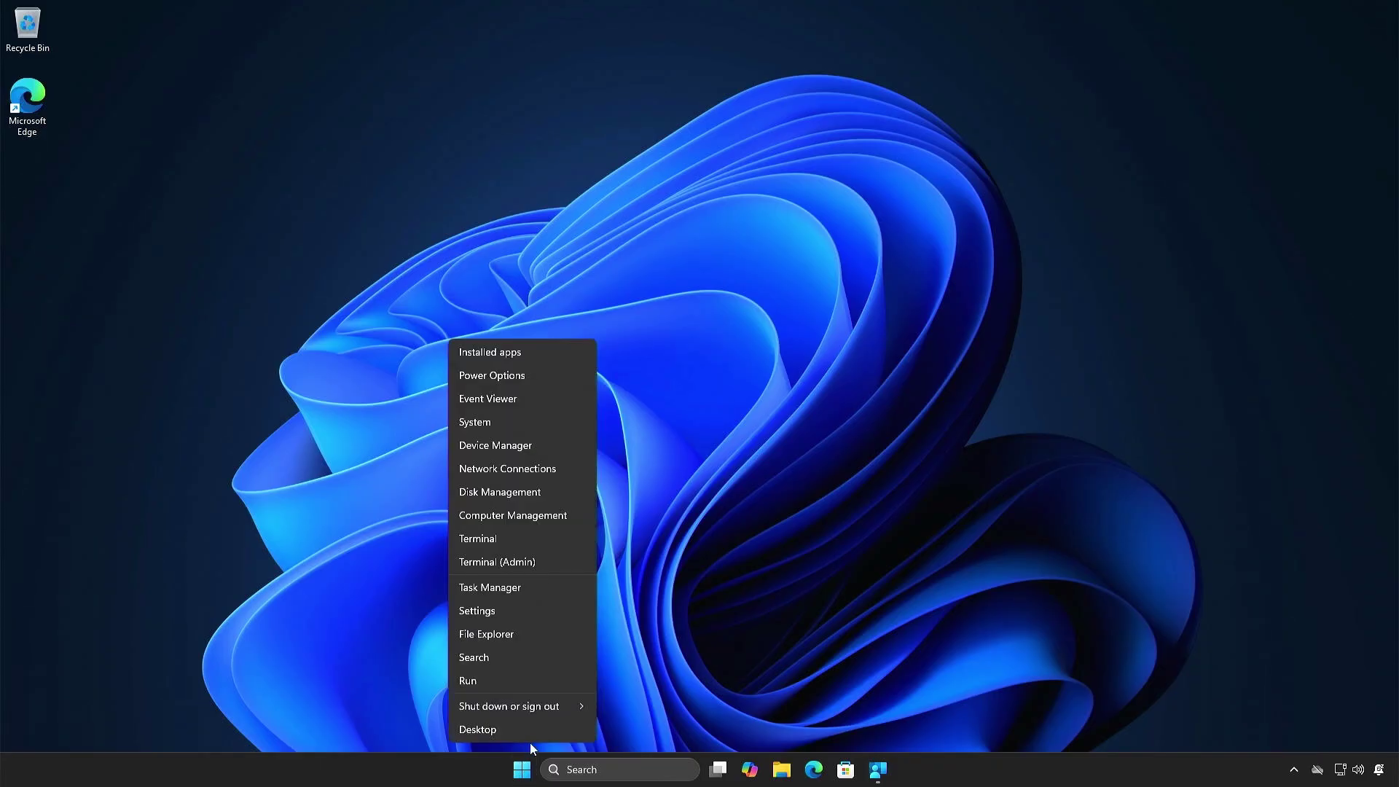
left_click(548, 567)
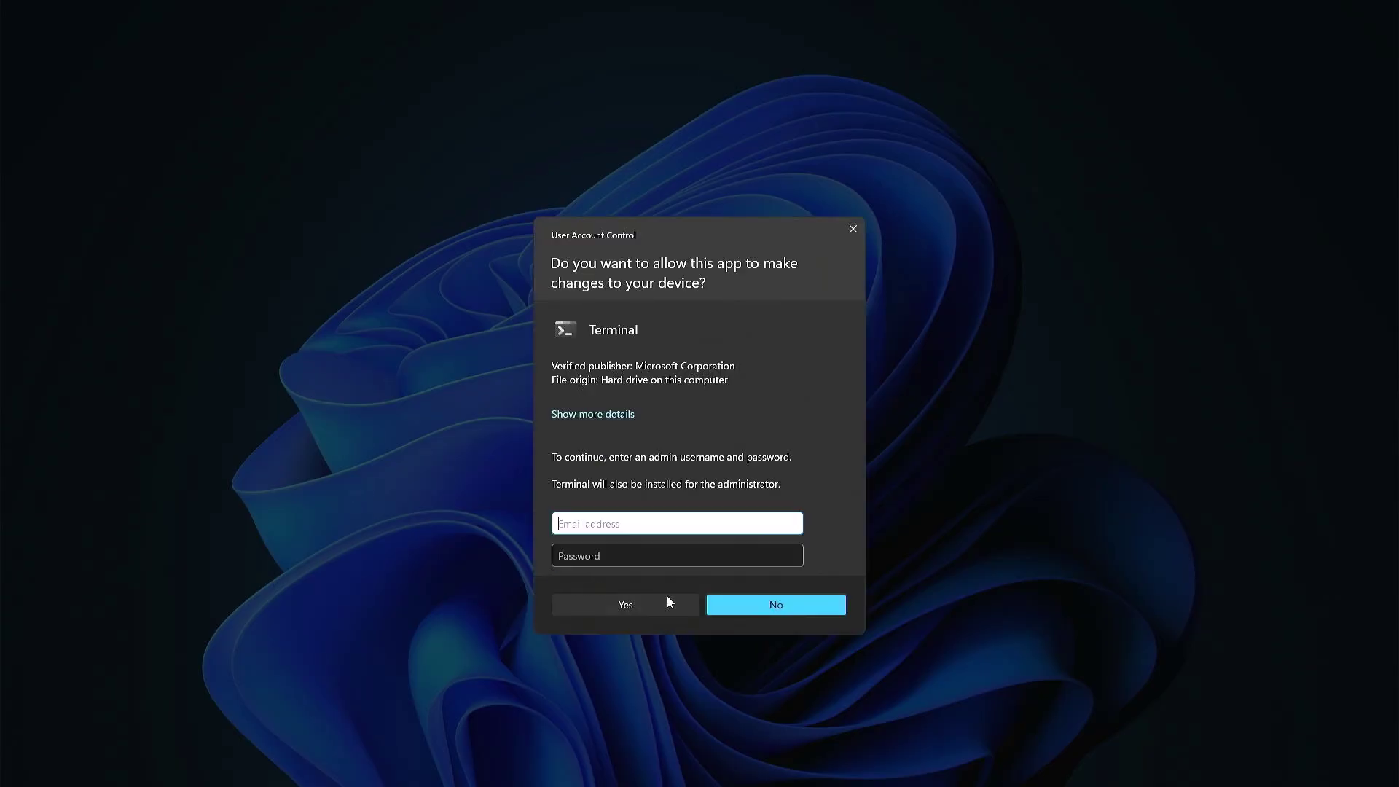
left_click(775, 608)
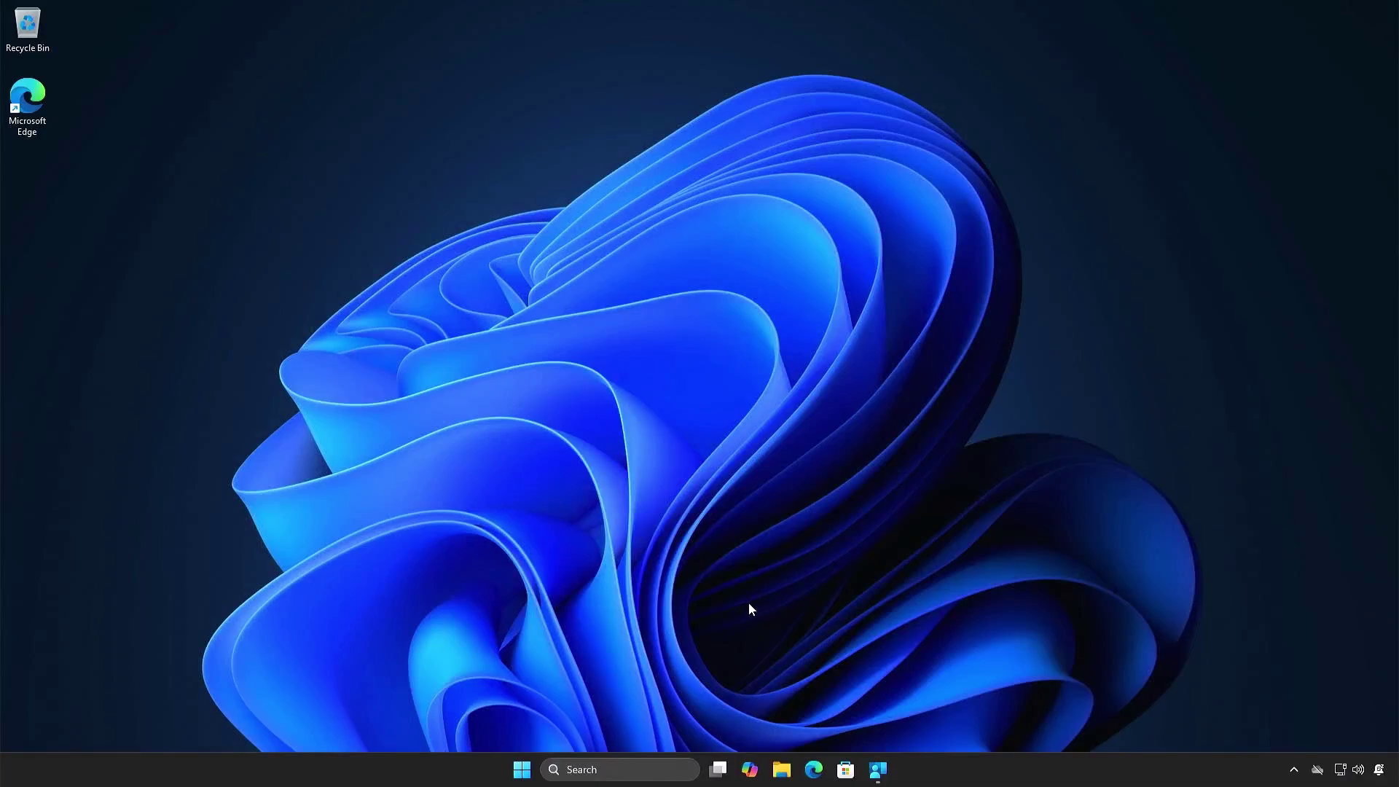
Step: Try to run wsl --install in a non-elevated Terminal, declining the administrator credential request
right_click(523, 770)
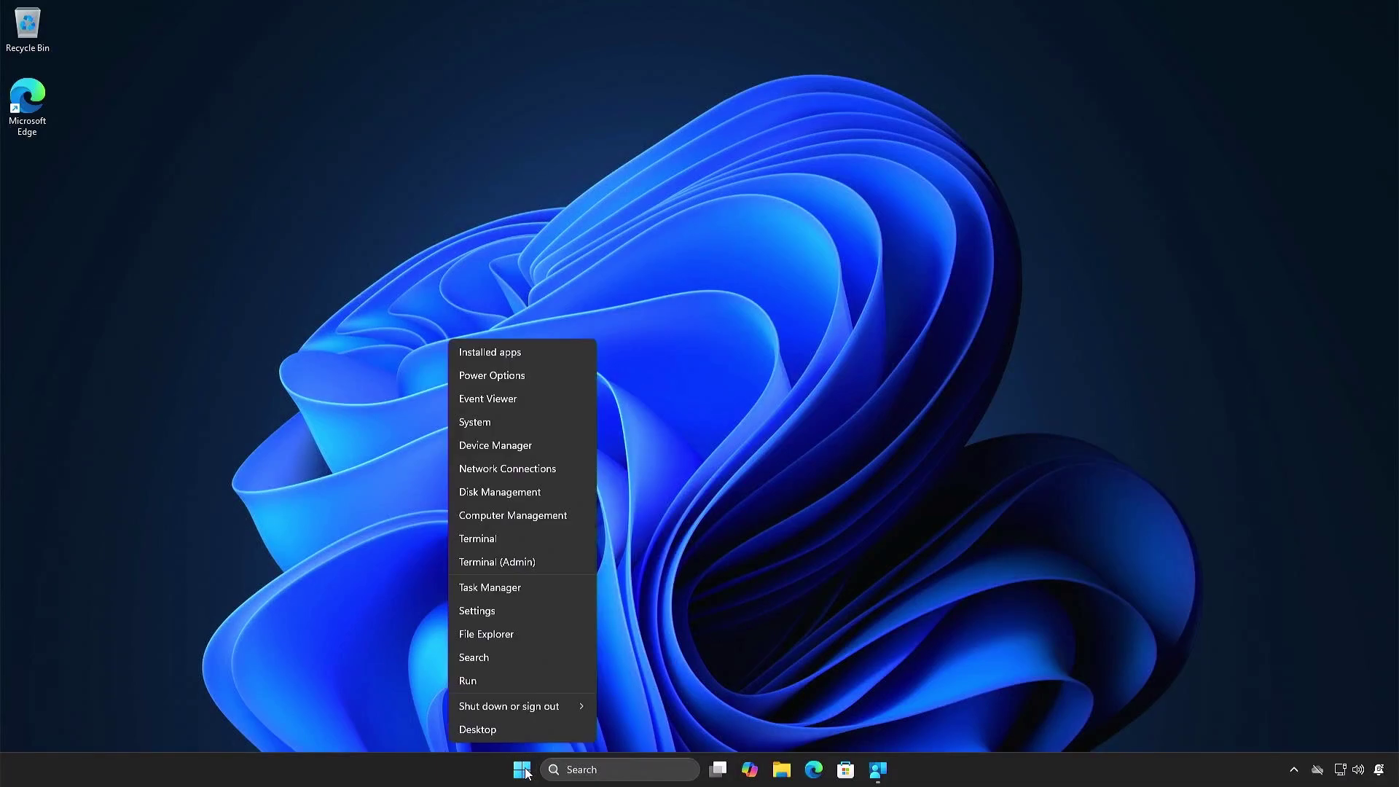
left_click(536, 543)
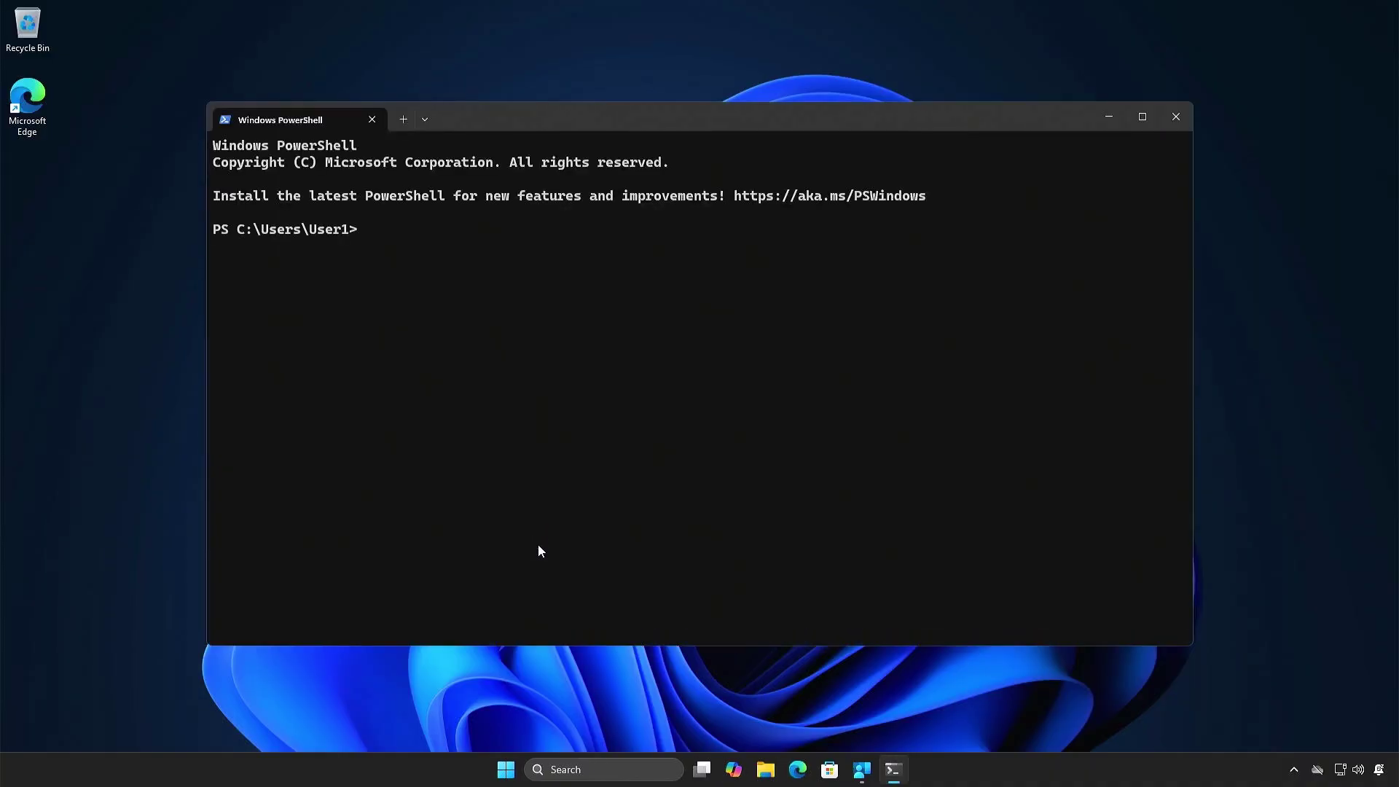
type("wsl --install")
key("Return")
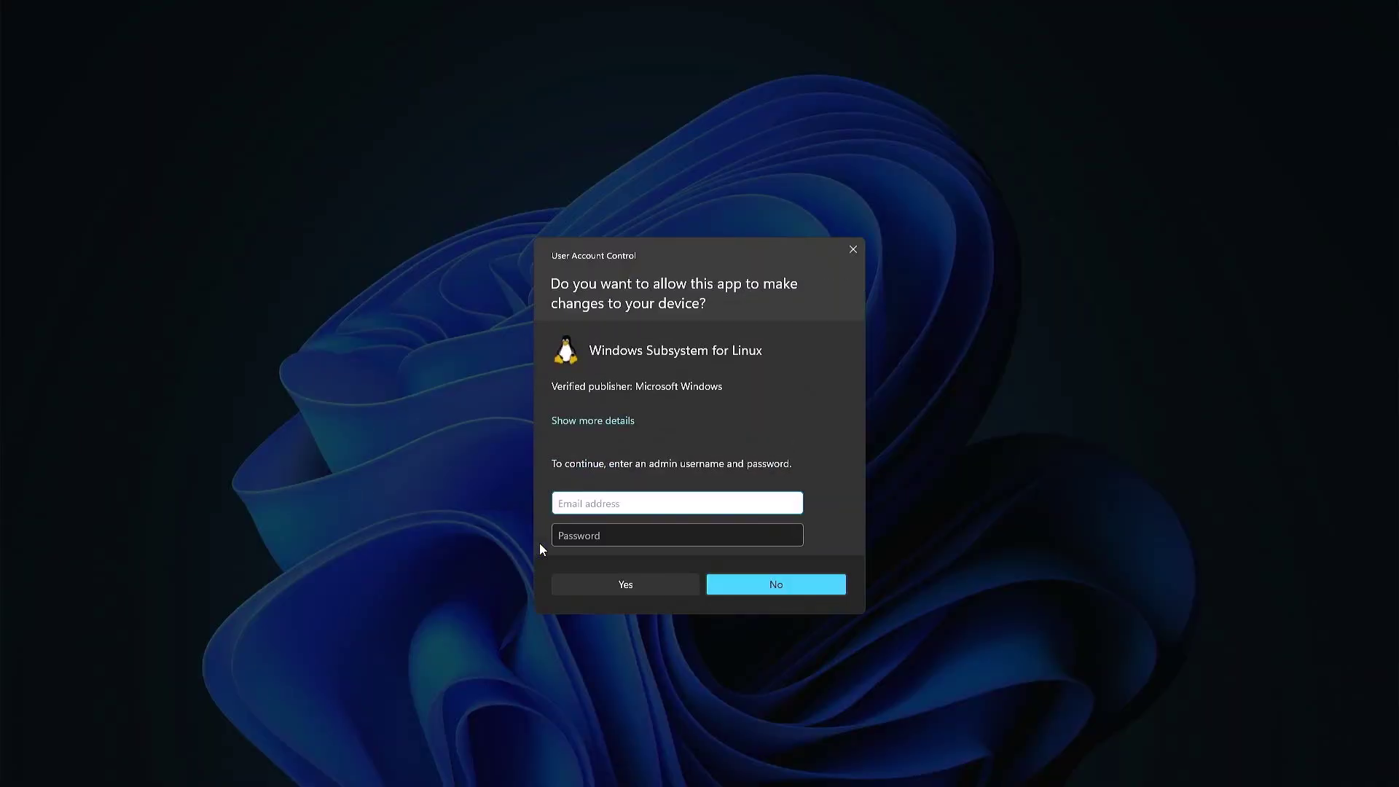
left_click(769, 588)
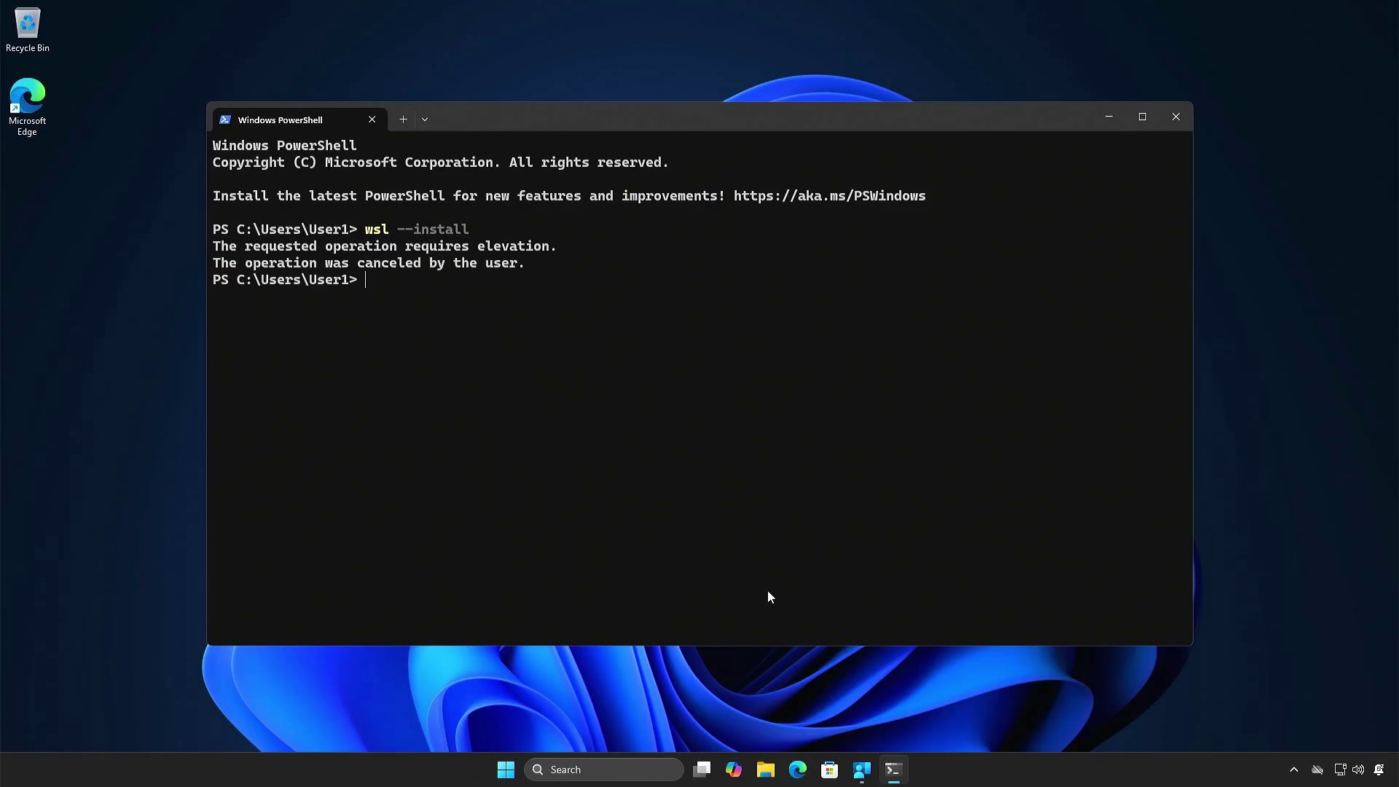
Step: Query the WSL version with wsl -v in the same PowerShell session
key("Return")
type("wsl")
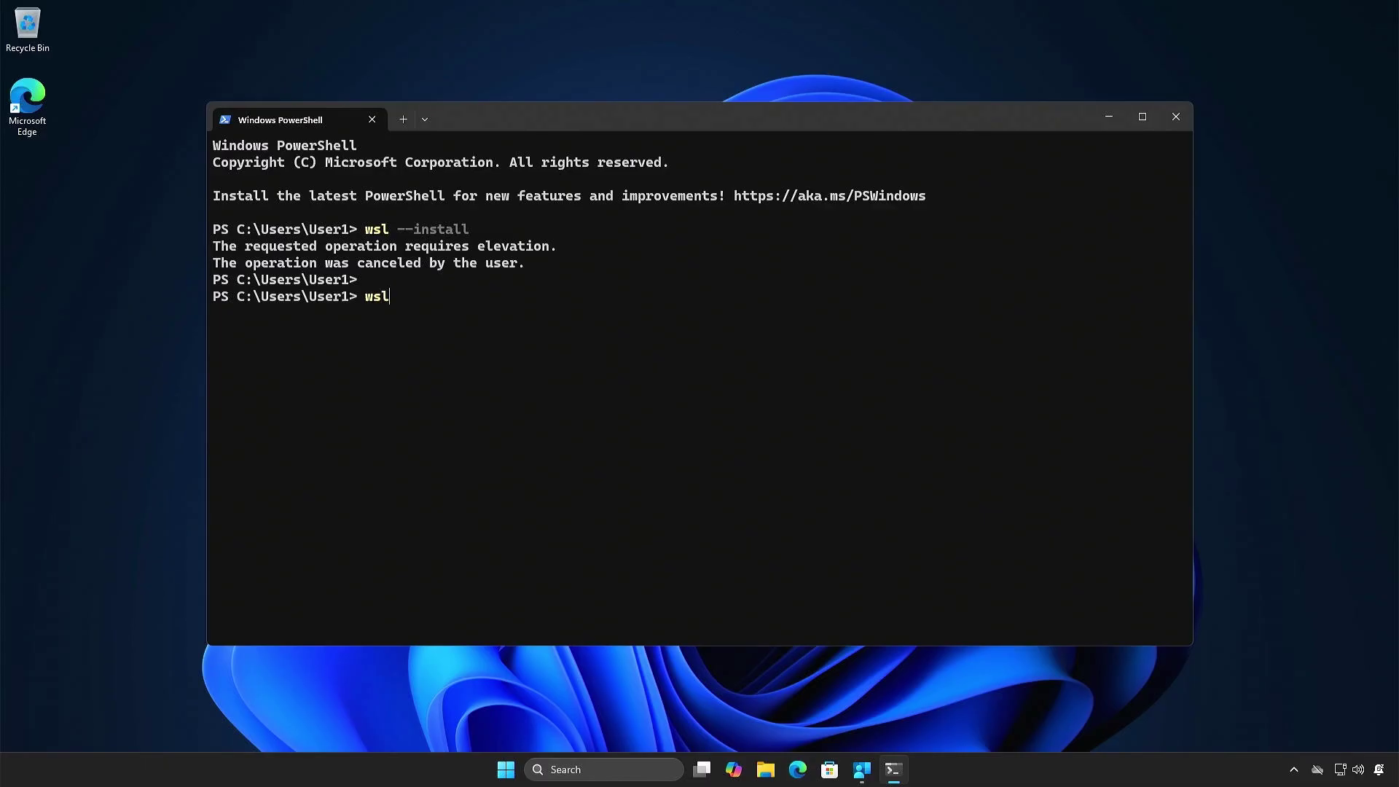
type(" -v")
key("Return")
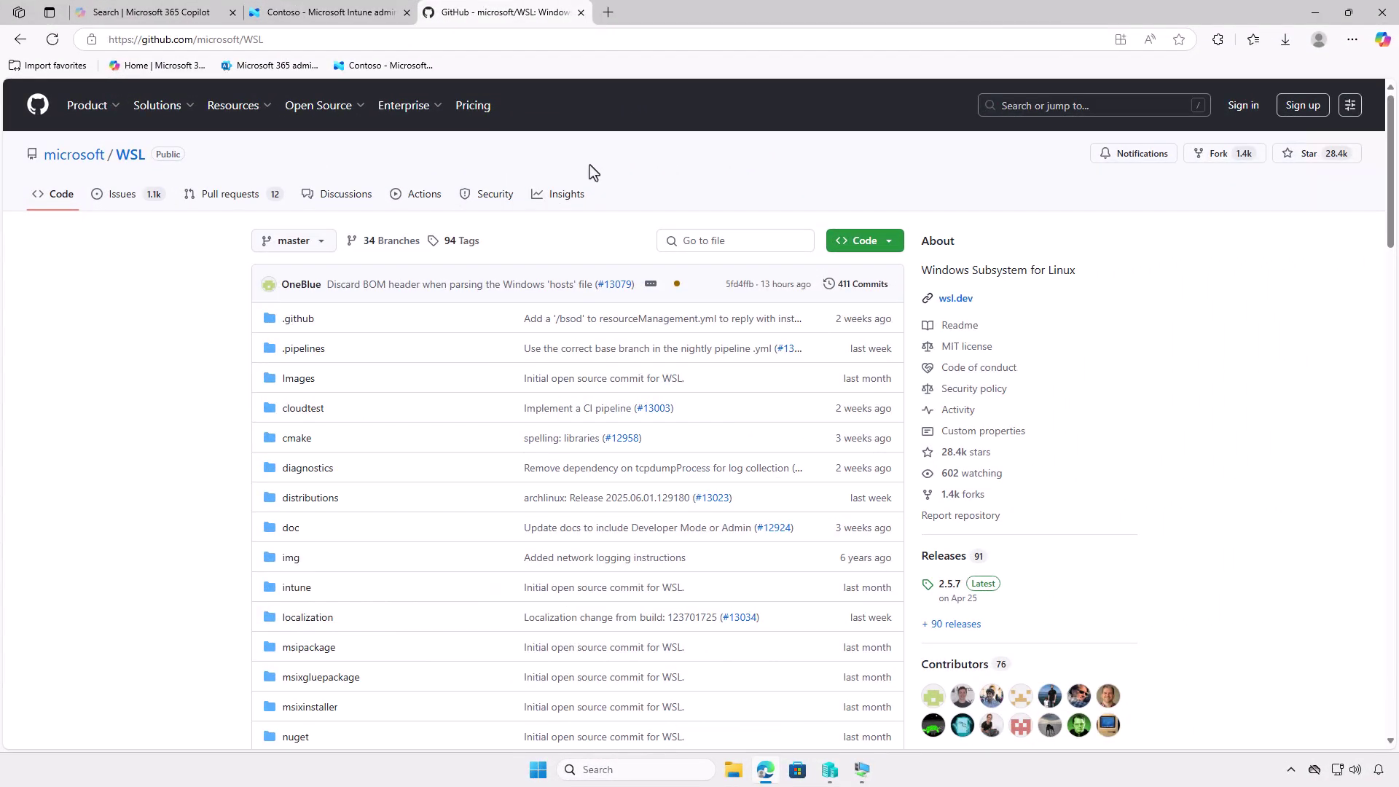
Step: Download wsl.2.5.7.0.x64.msi from the latest WSL release, 2.5.7, on GitHub in Edge, and minimize the browser
left_click(962, 584)
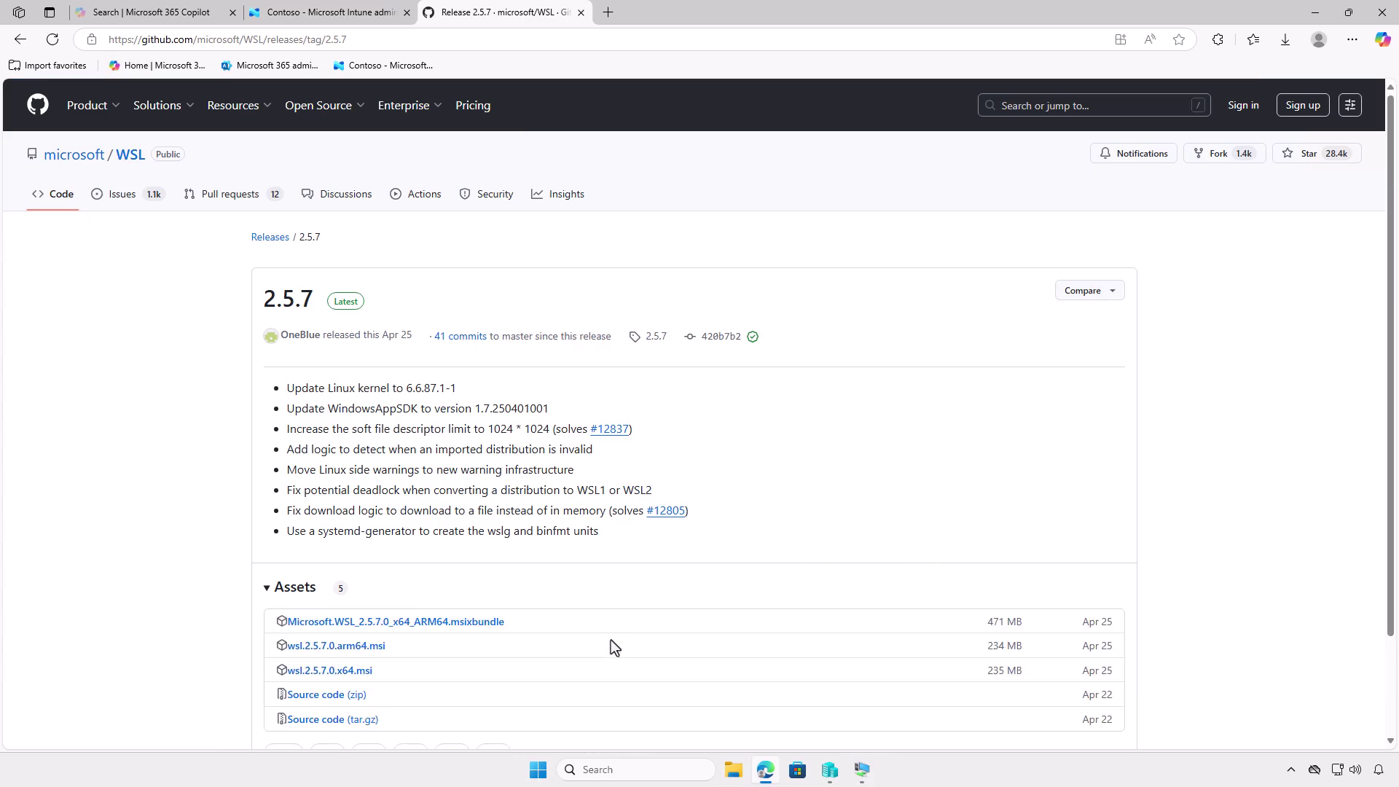
left_click(373, 673)
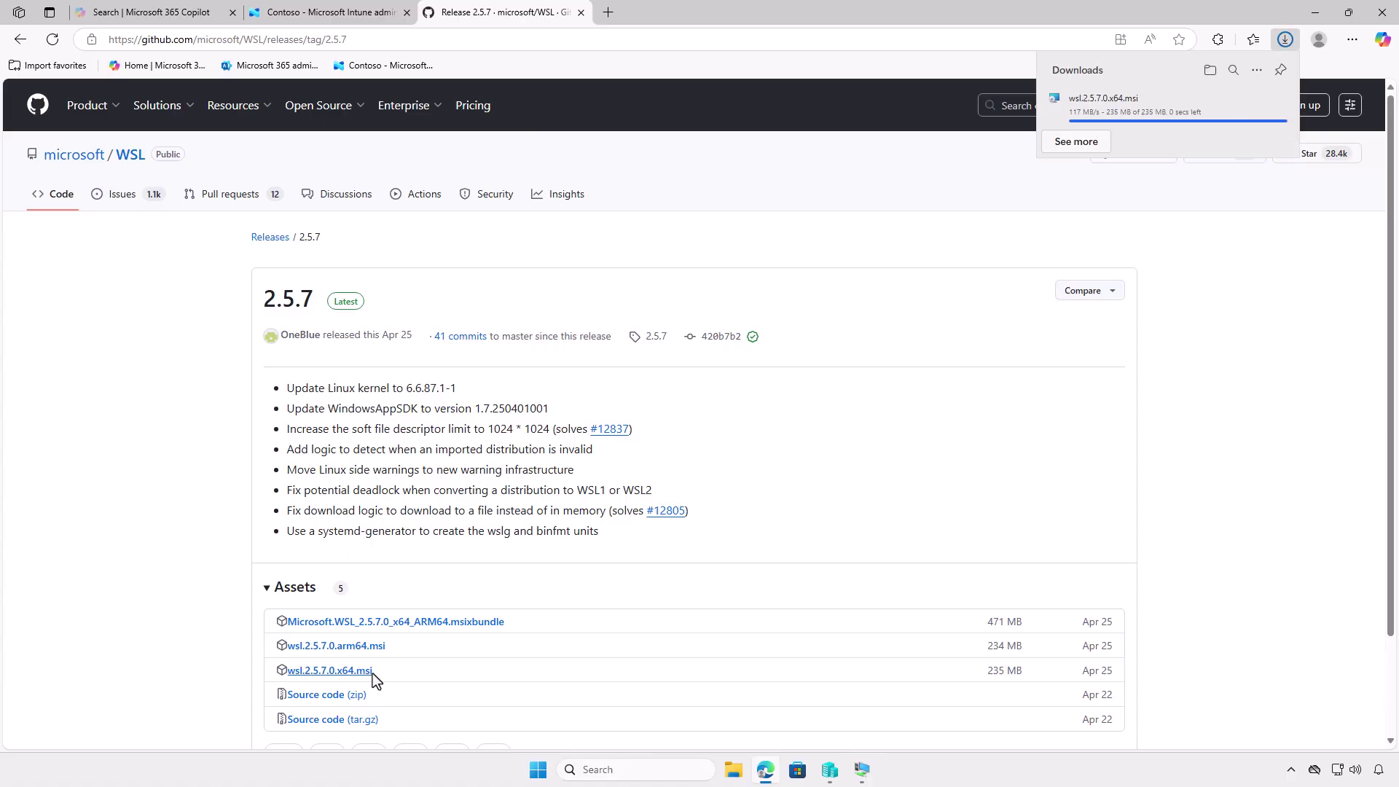
left_click(1210, 71)
left_click(1306, 19)
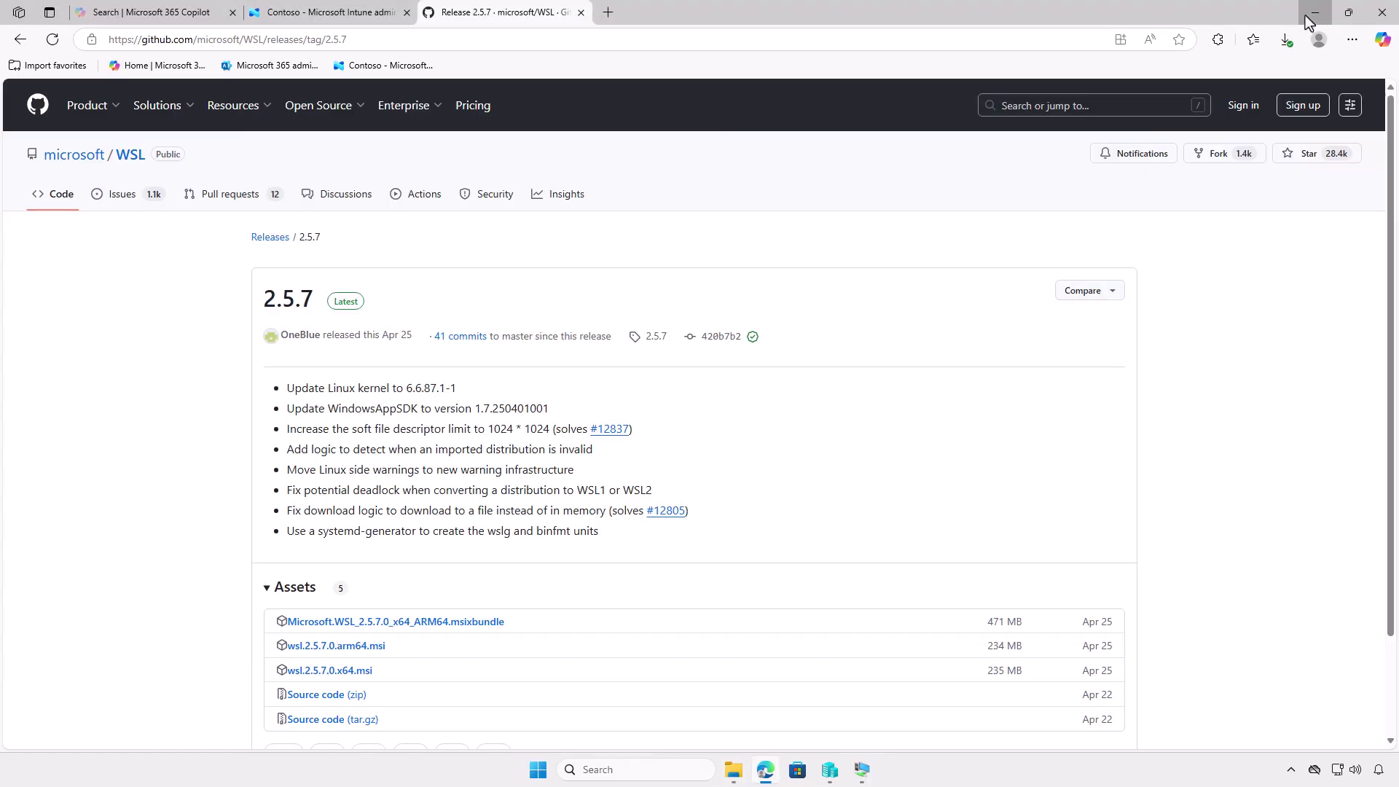
left_click(1314, 13)
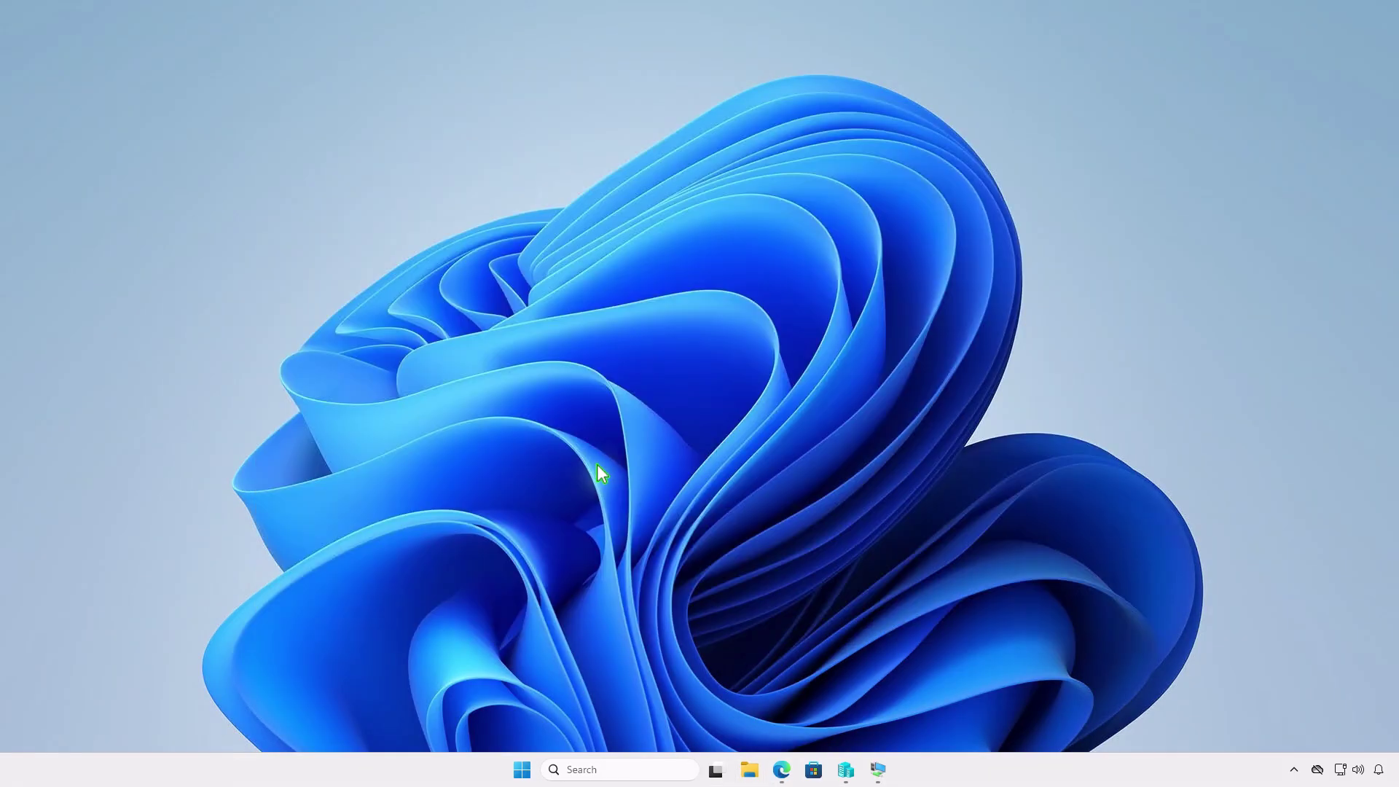
Step: Create a folder named Intune on the DATA (D:) drive in File Explorer
left_click(749, 770)
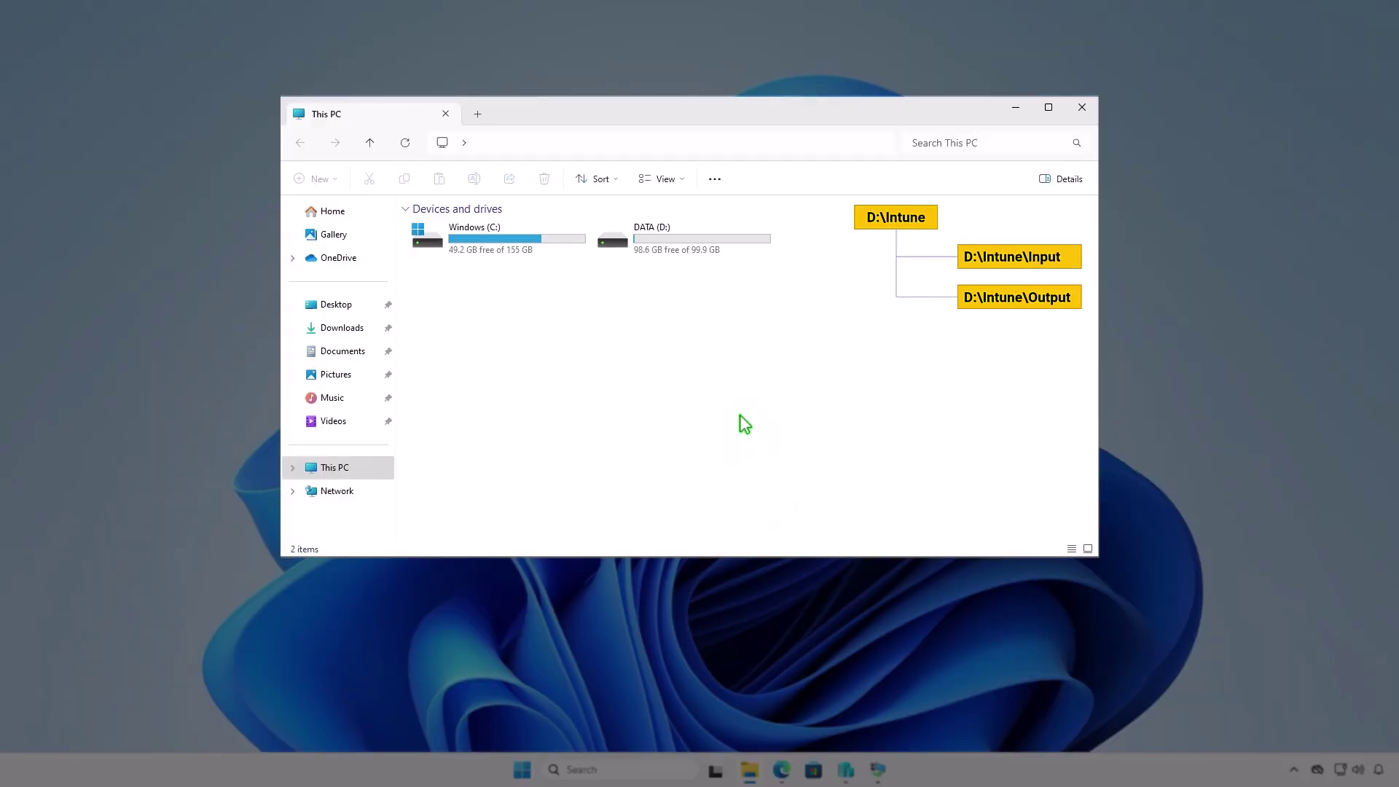
double_click(728, 241)
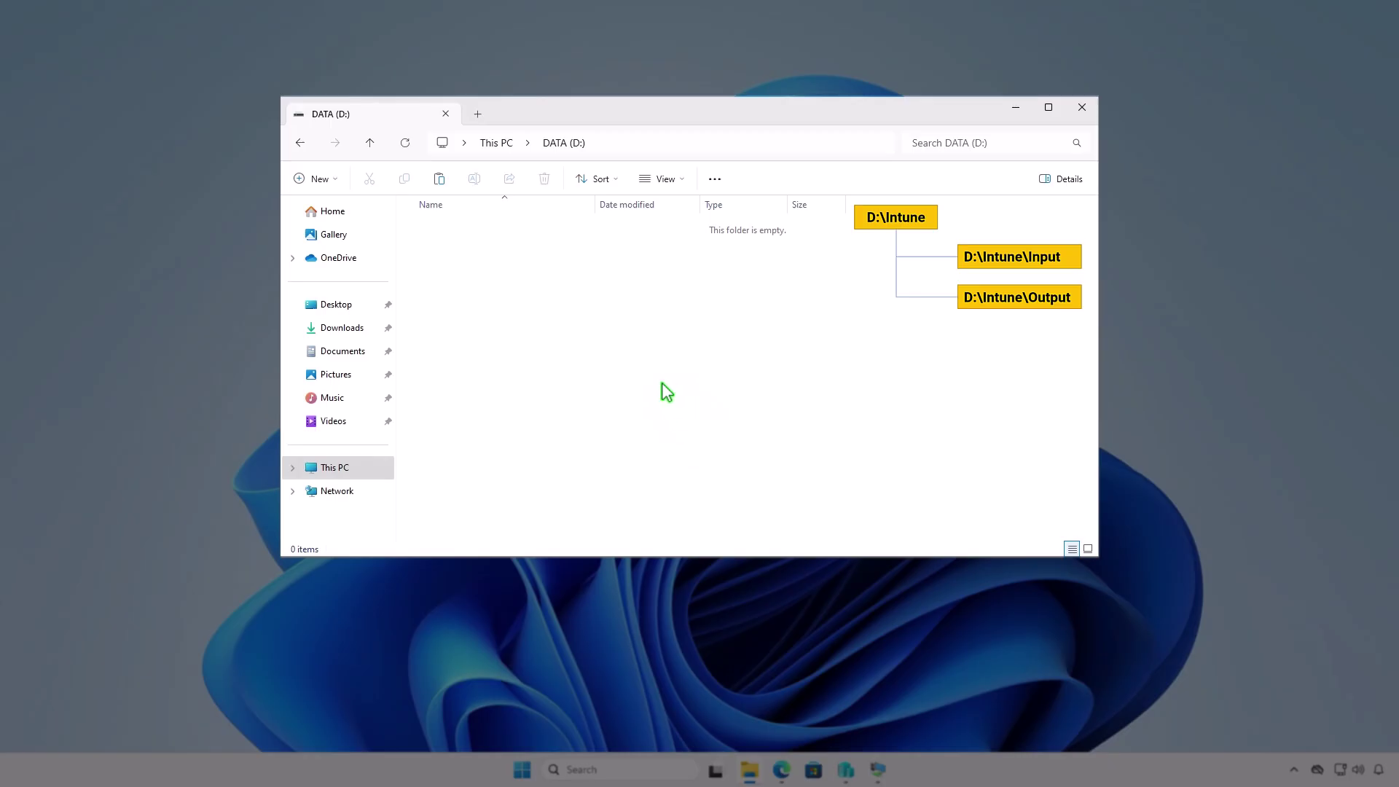
left_click(331, 180)
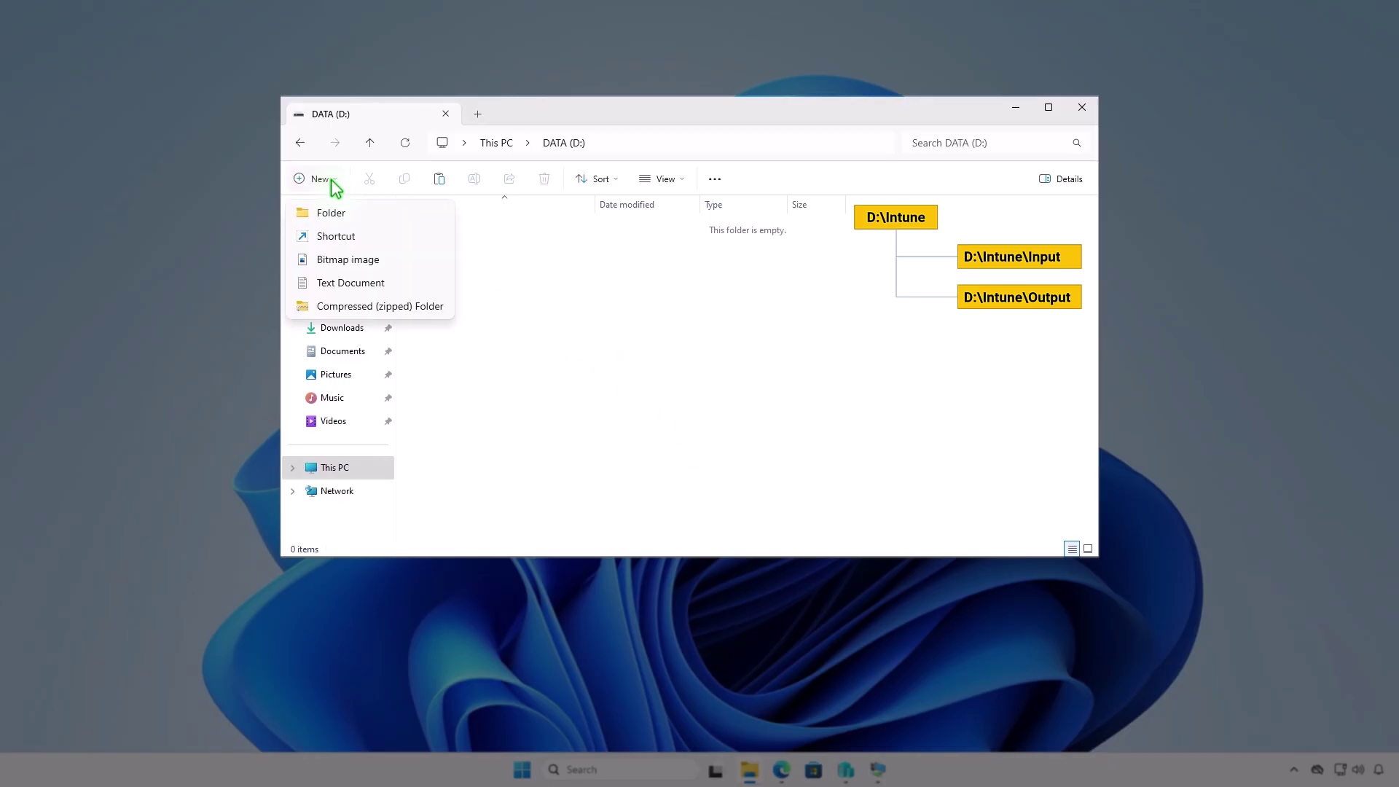
left_click(357, 210)
type("Intune")
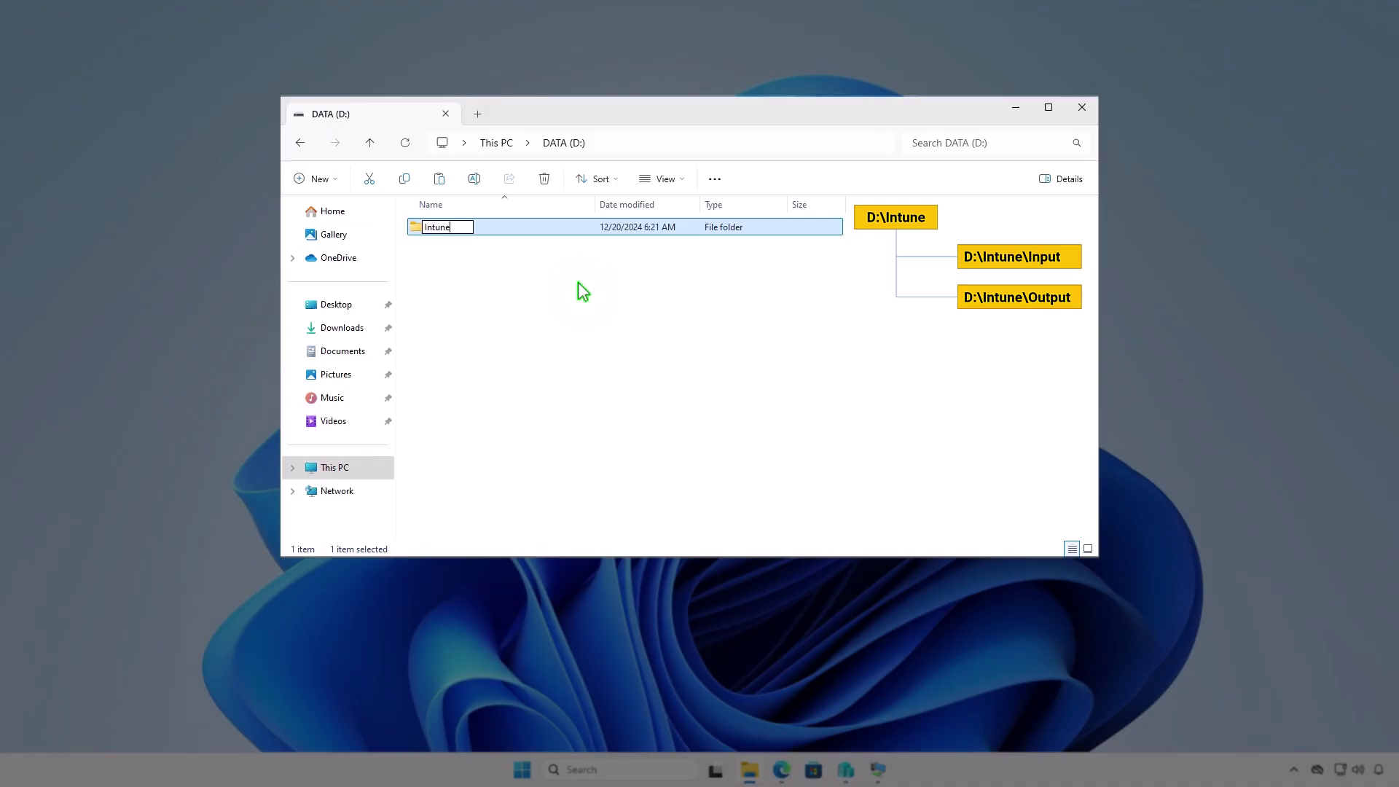
key("Return")
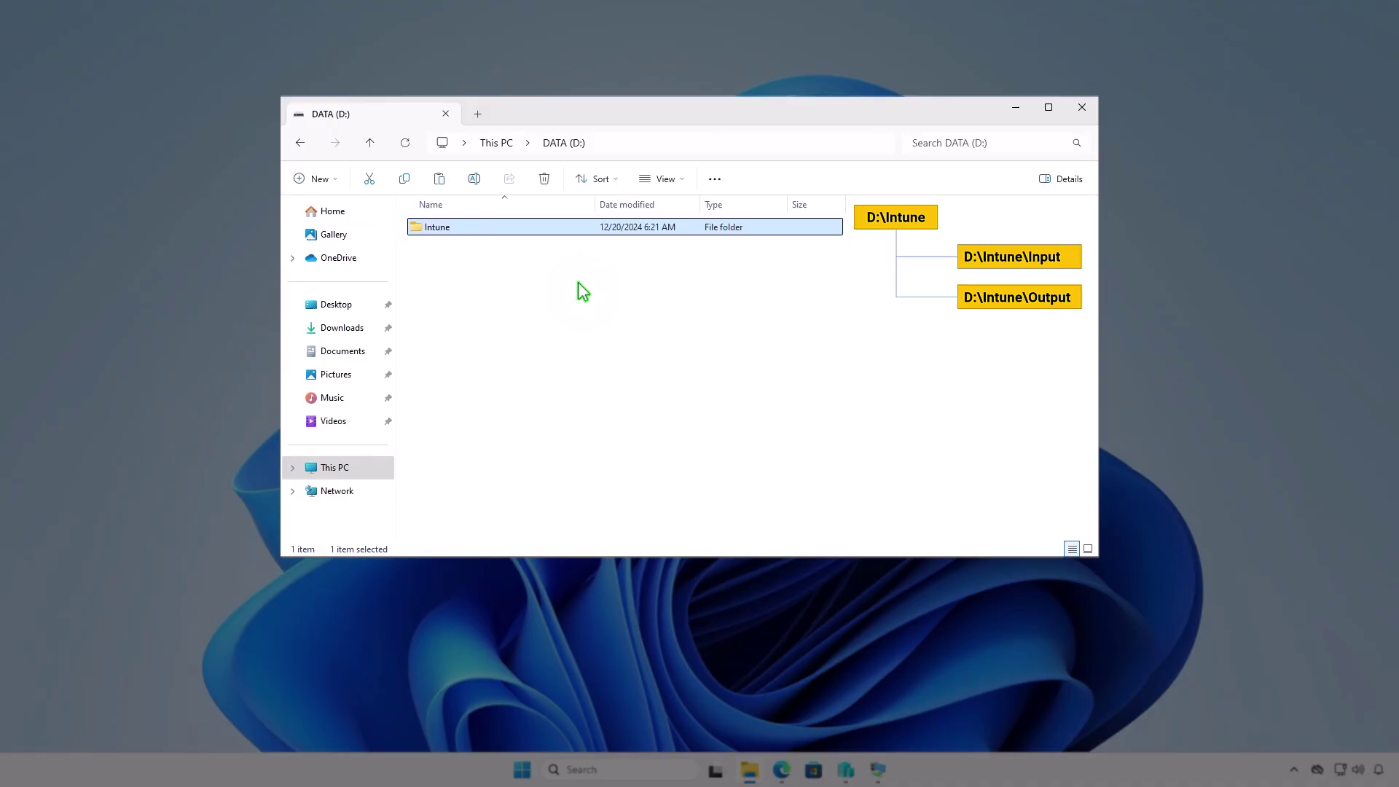
Step: Create two subfolders named Input and Output inside D:\Intune
key("Return")
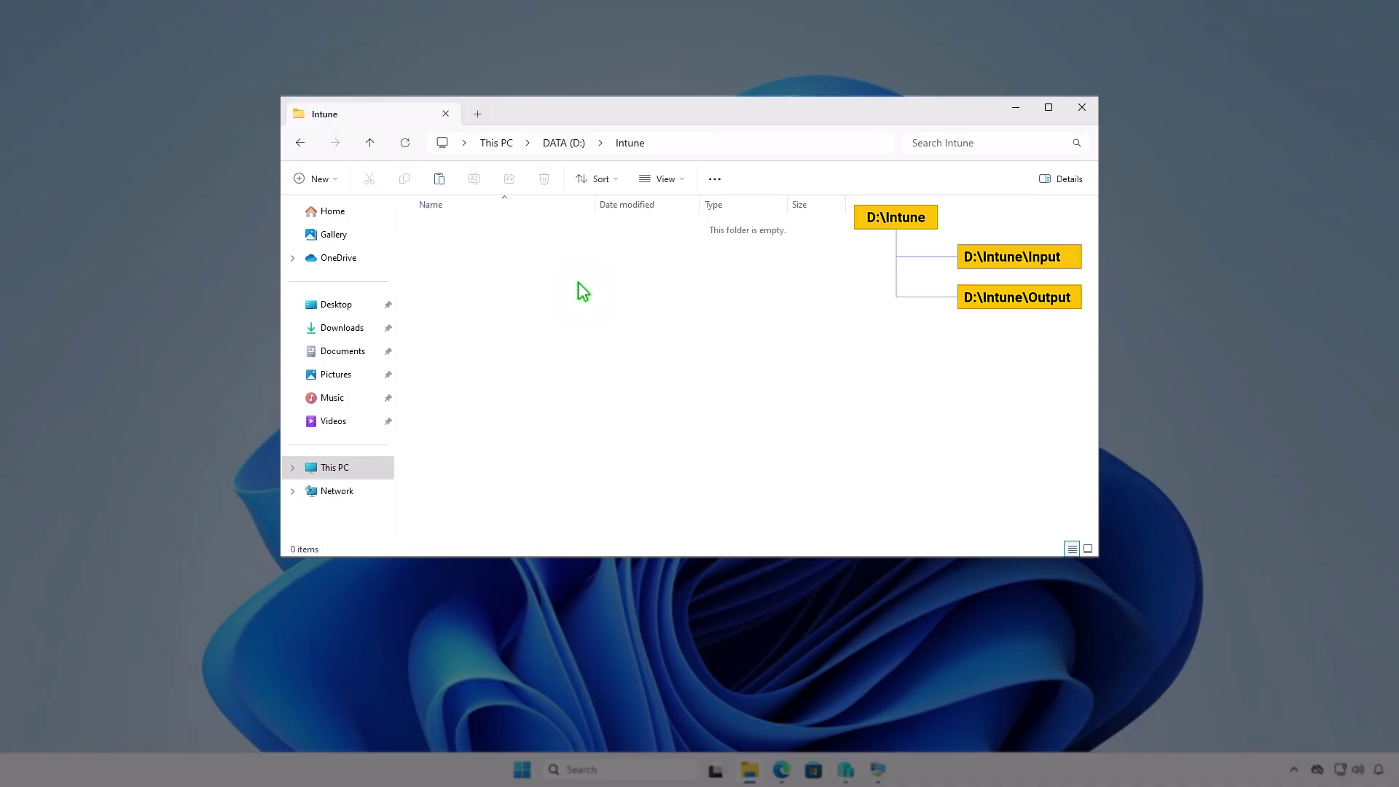
right_click(579, 282)
mouse_move(689, 432)
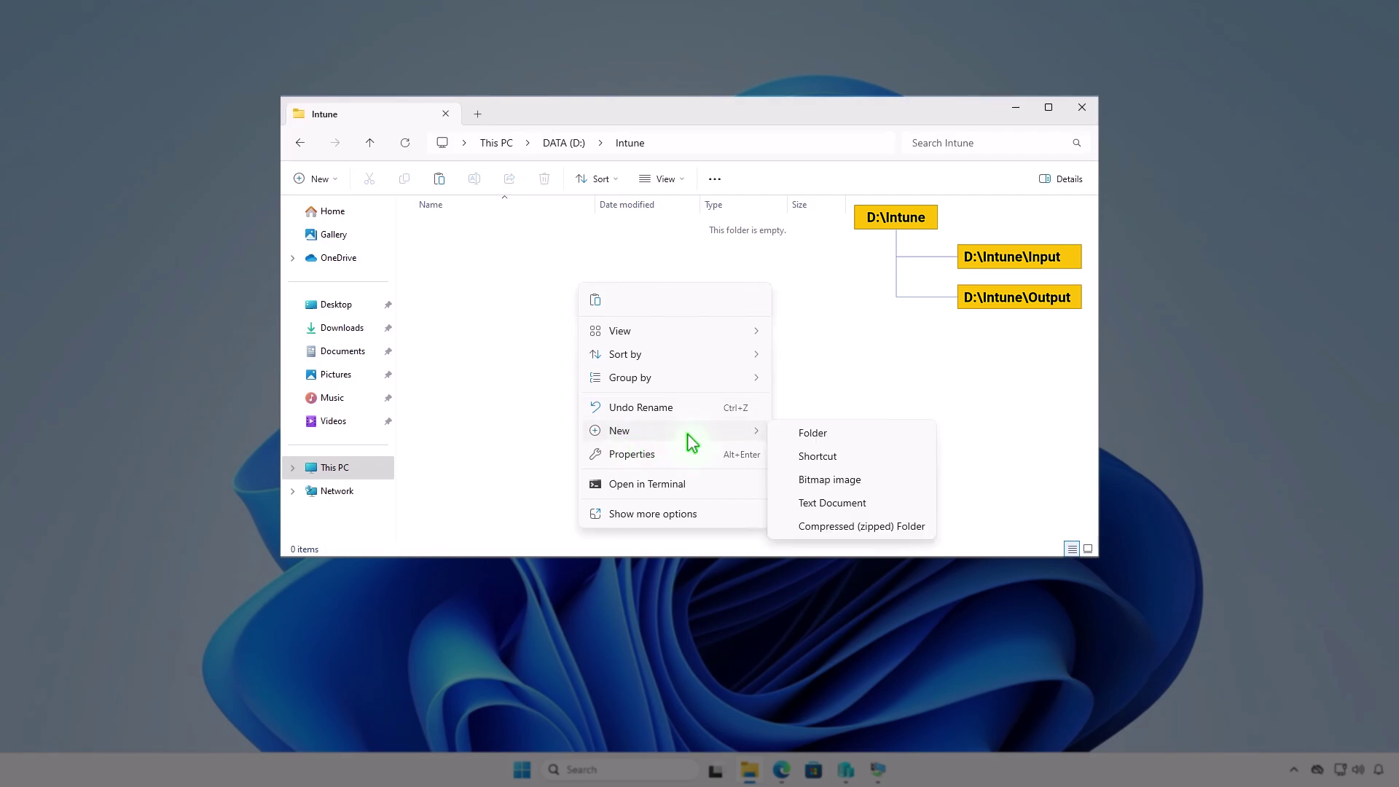
left_click(814, 428)
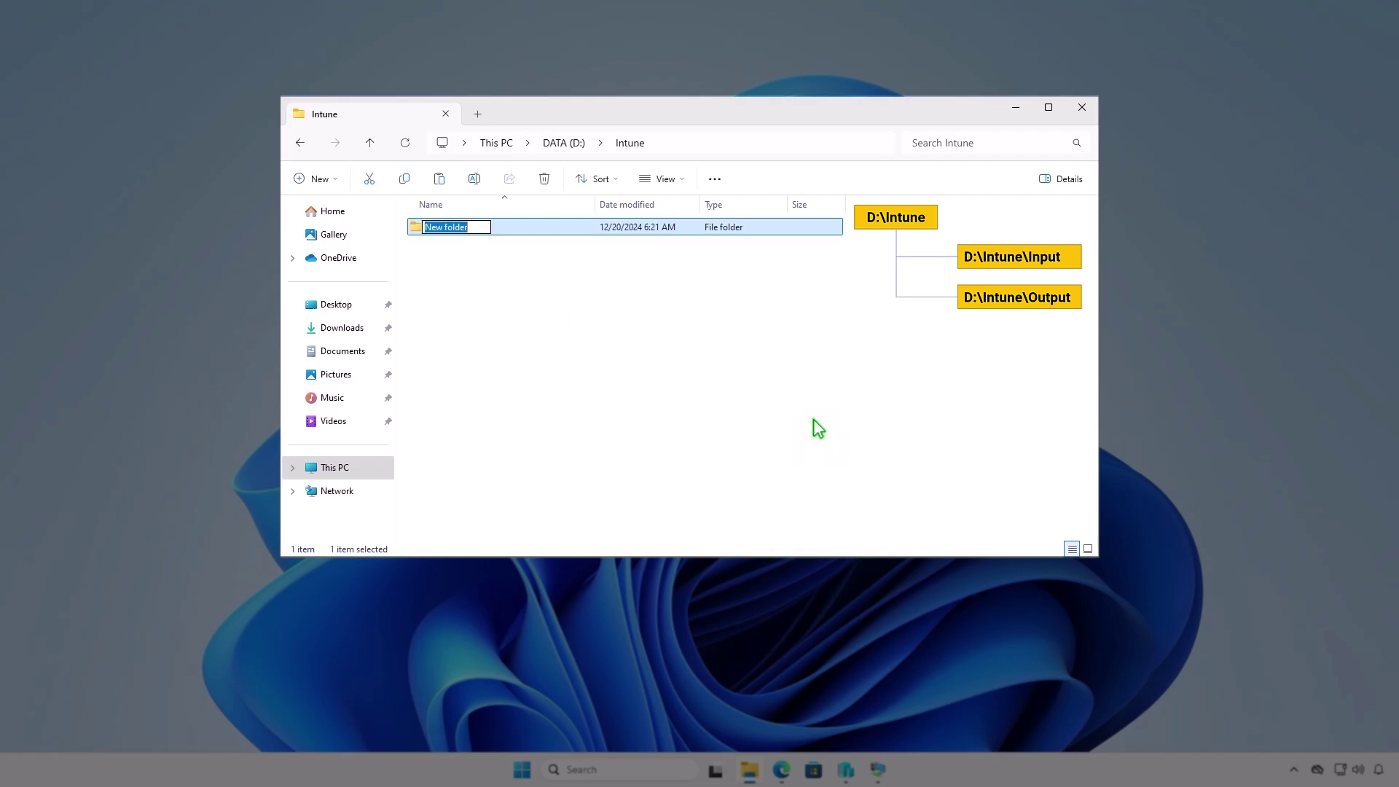
type("Input")
key("Return")
key("ctrl+shift+n")
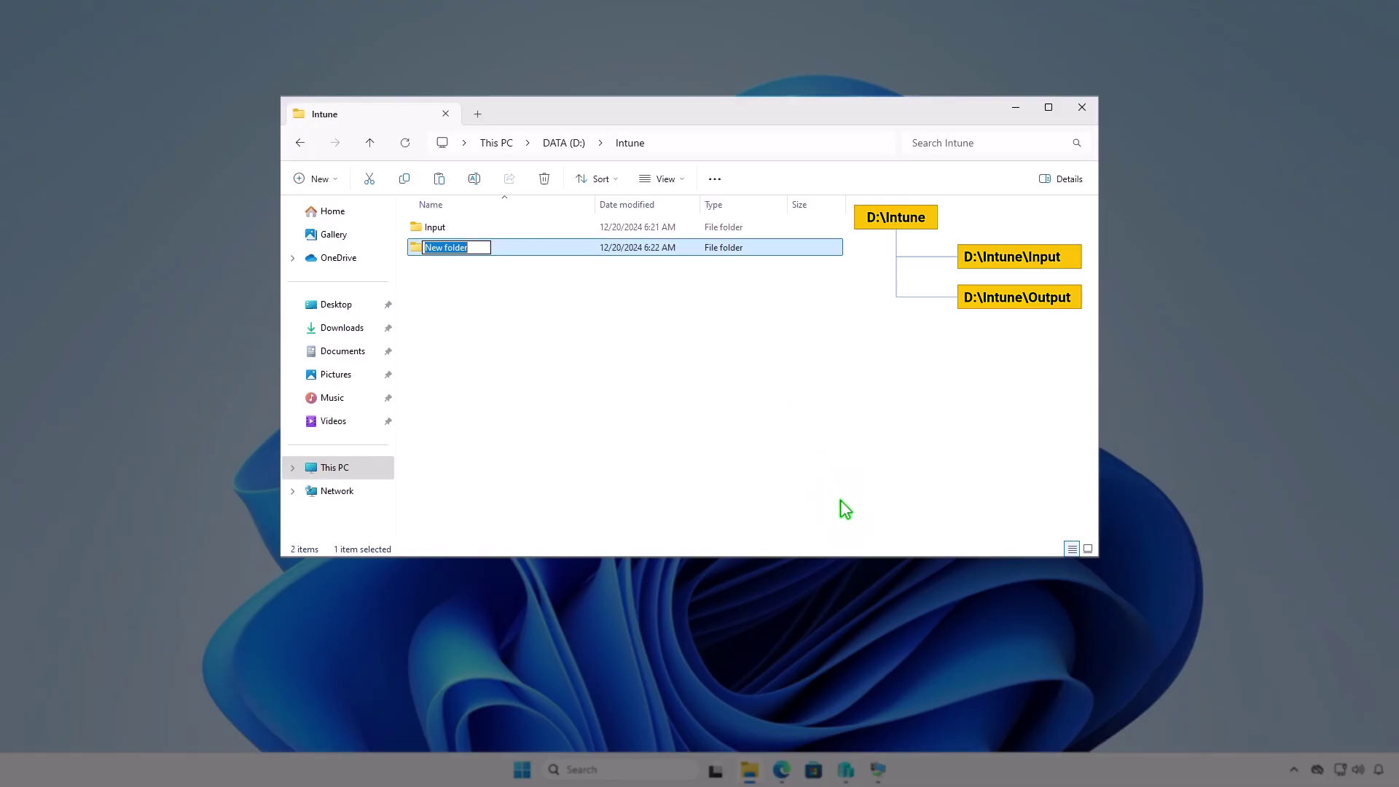
type("Output")
left_click(759, 390)
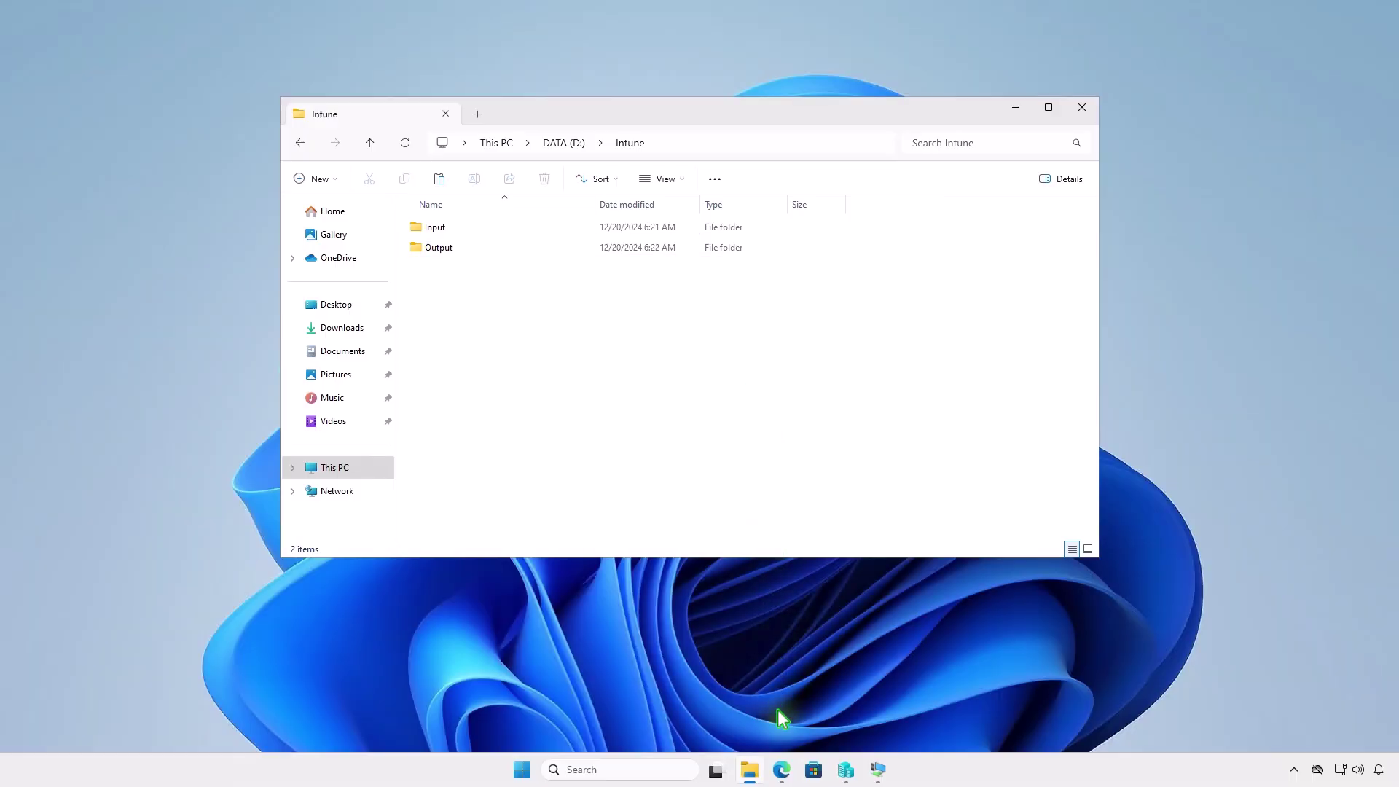
Step: Switch to Edge and download the source code zip of the latest Microsoft Win32 Content Prep Tool release, v1.8.6
left_click(781, 769)
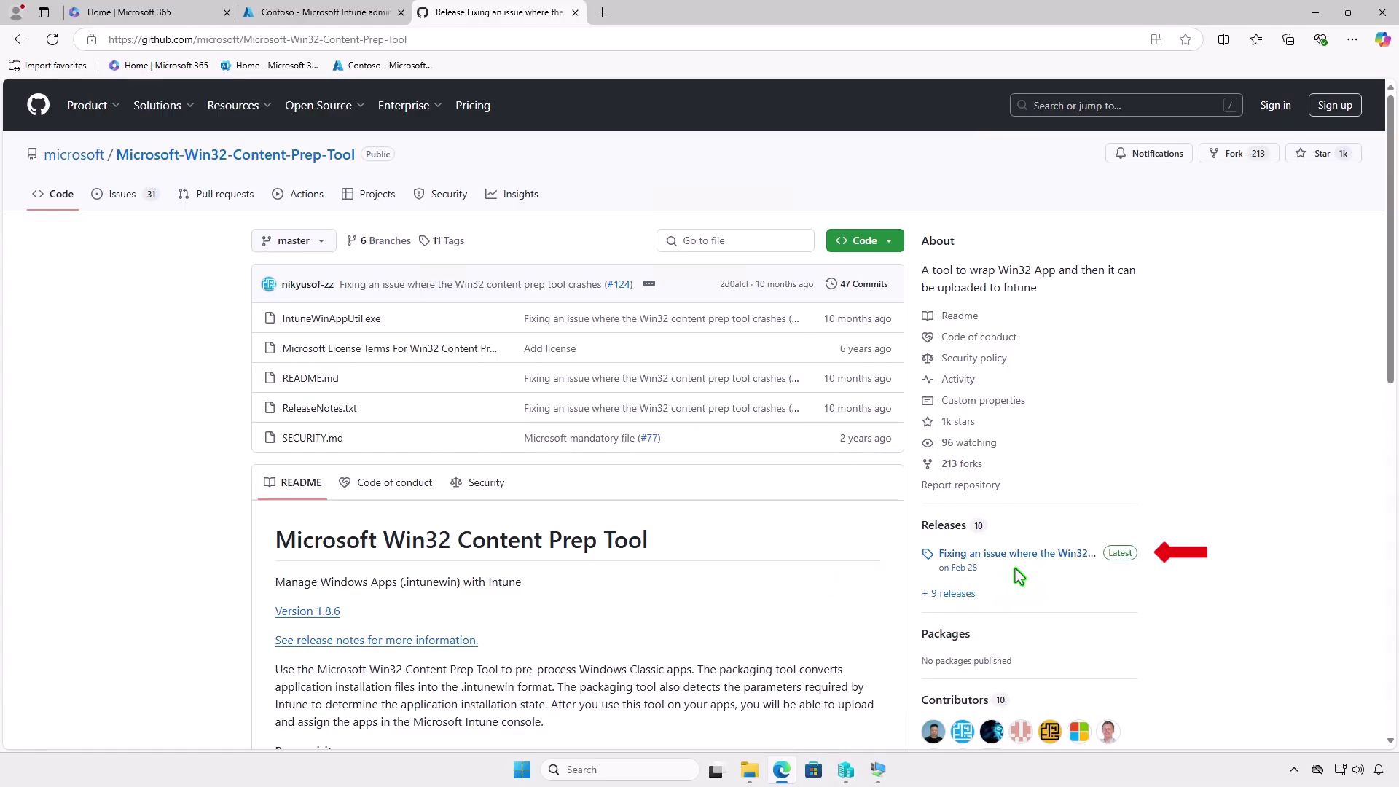
left_click(1052, 557)
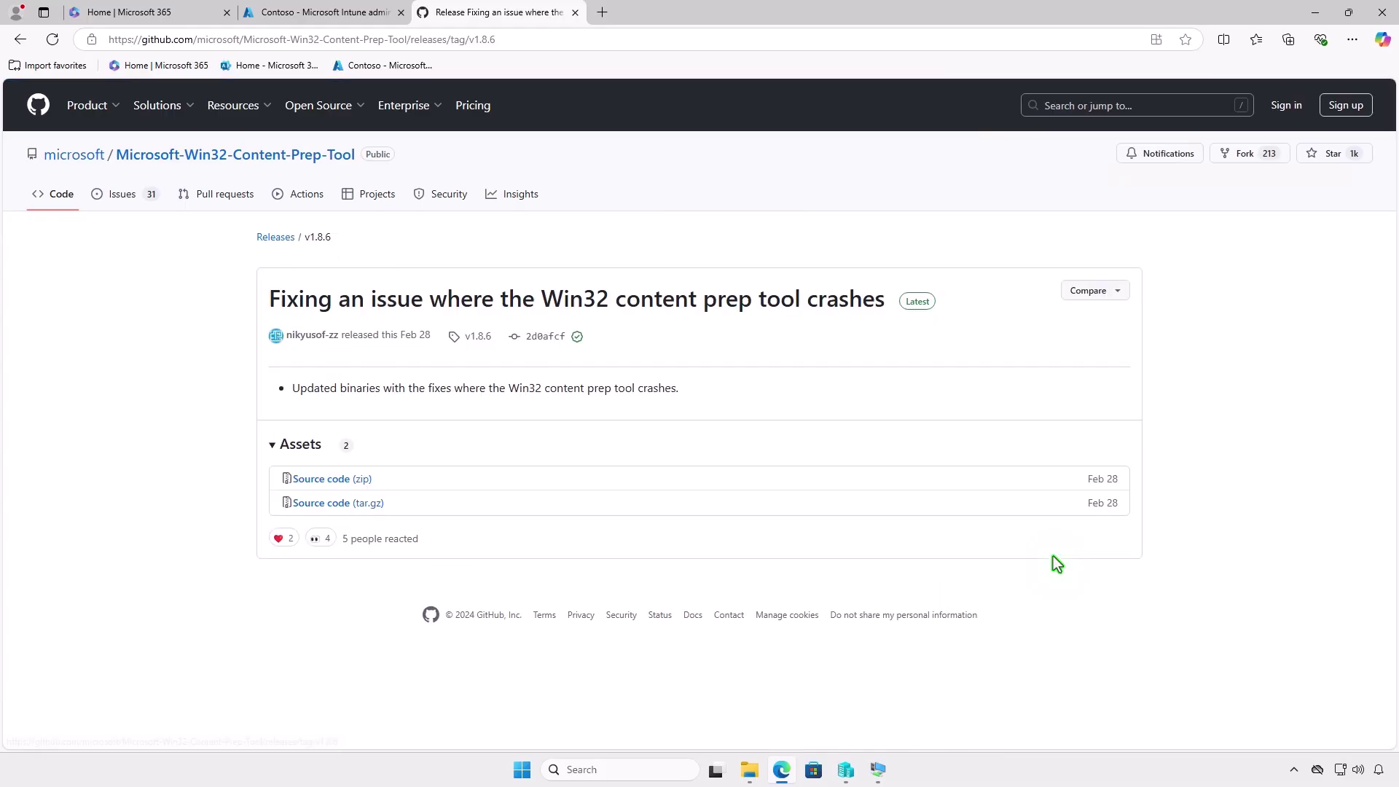
left_click(364, 480)
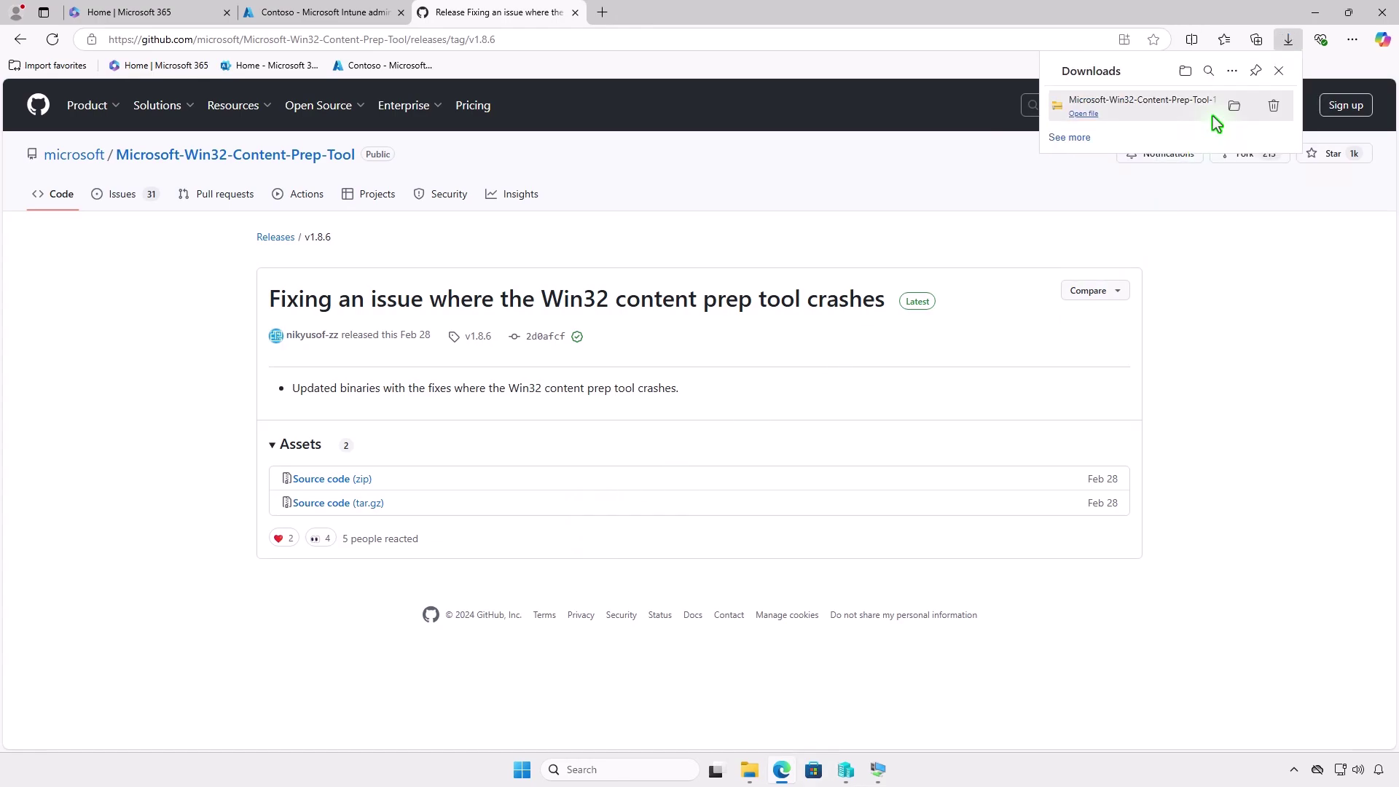
Step: Extract the downloaded Microsoft-Win32-Content-Prep-Tool-1.8.6 zip into its default folder in Downloads, and minimize the browser
left_click(1237, 111)
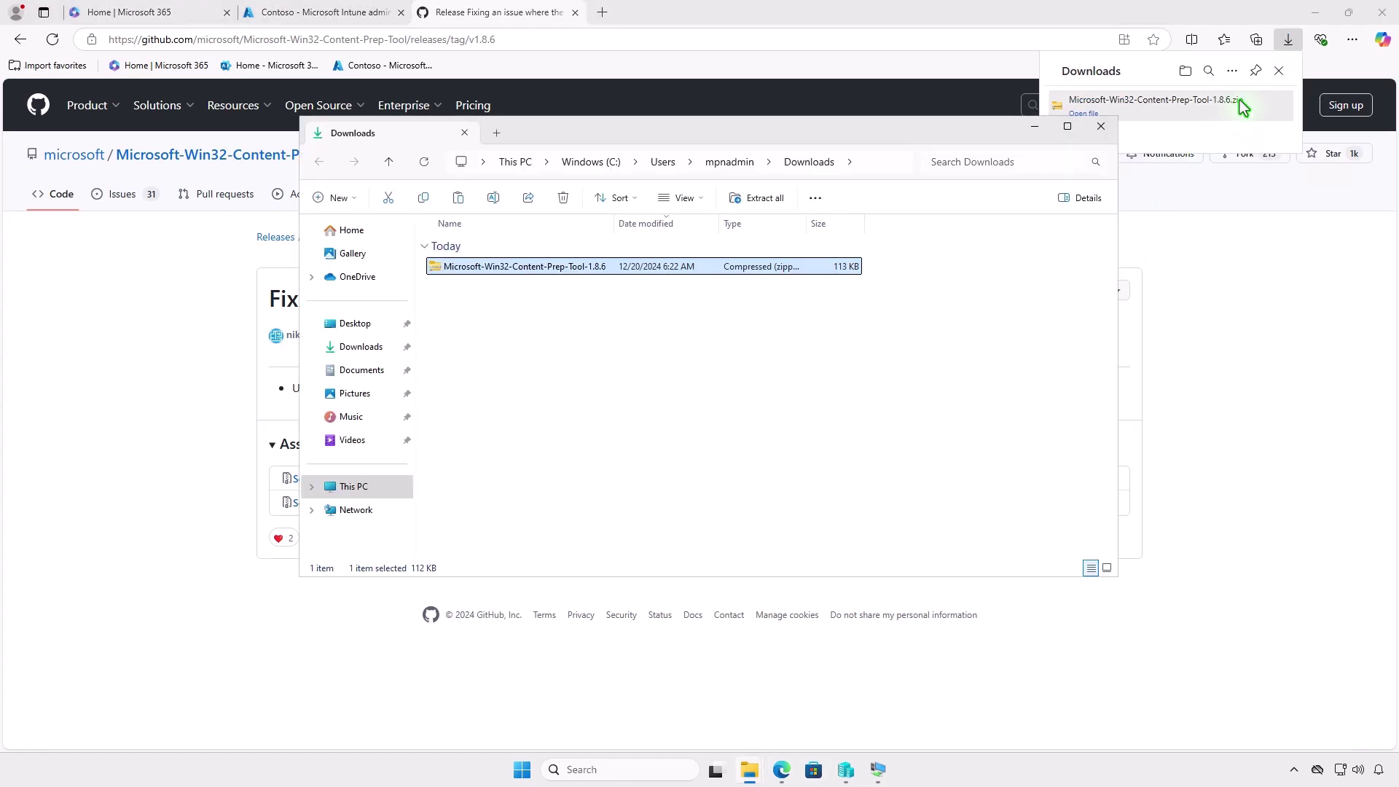
left_click(1316, 15)
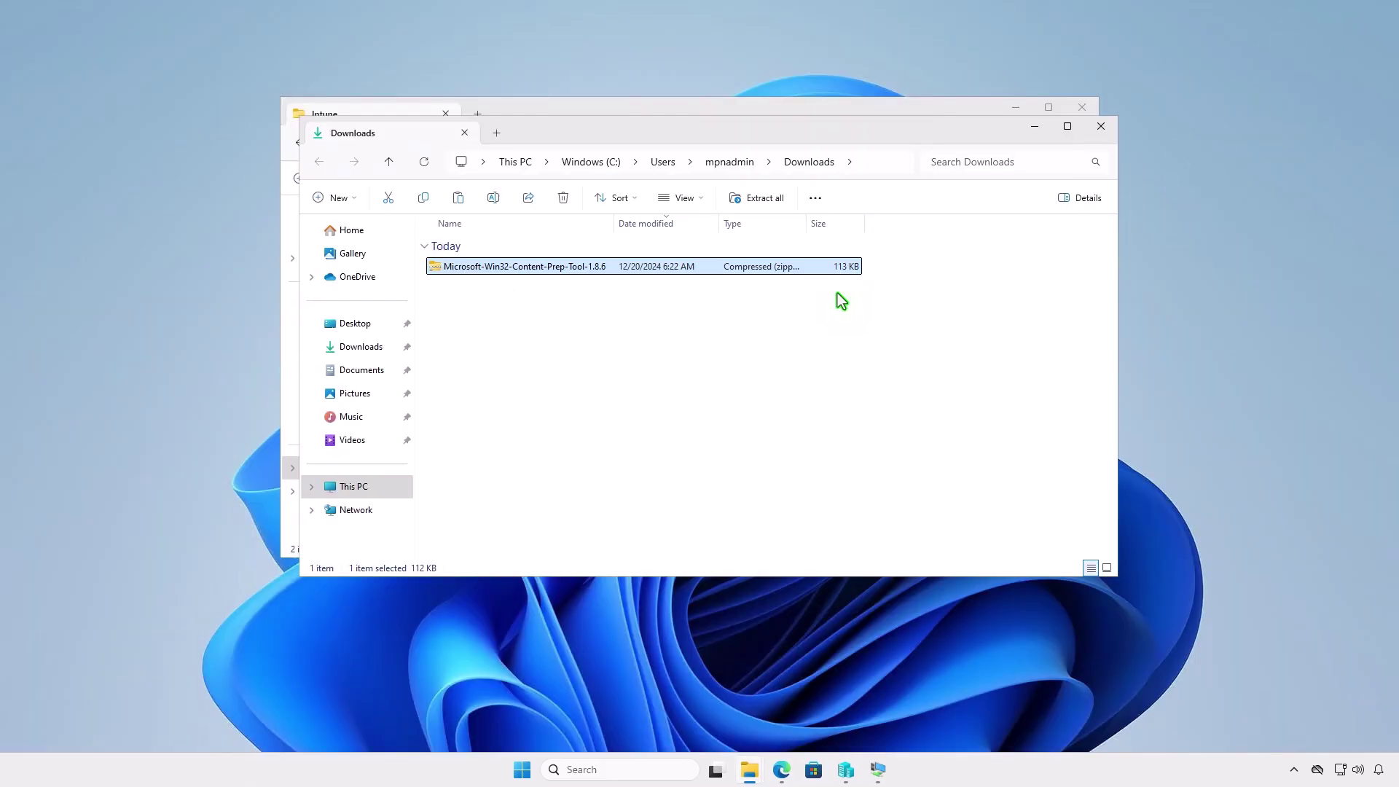
left_click(764, 201)
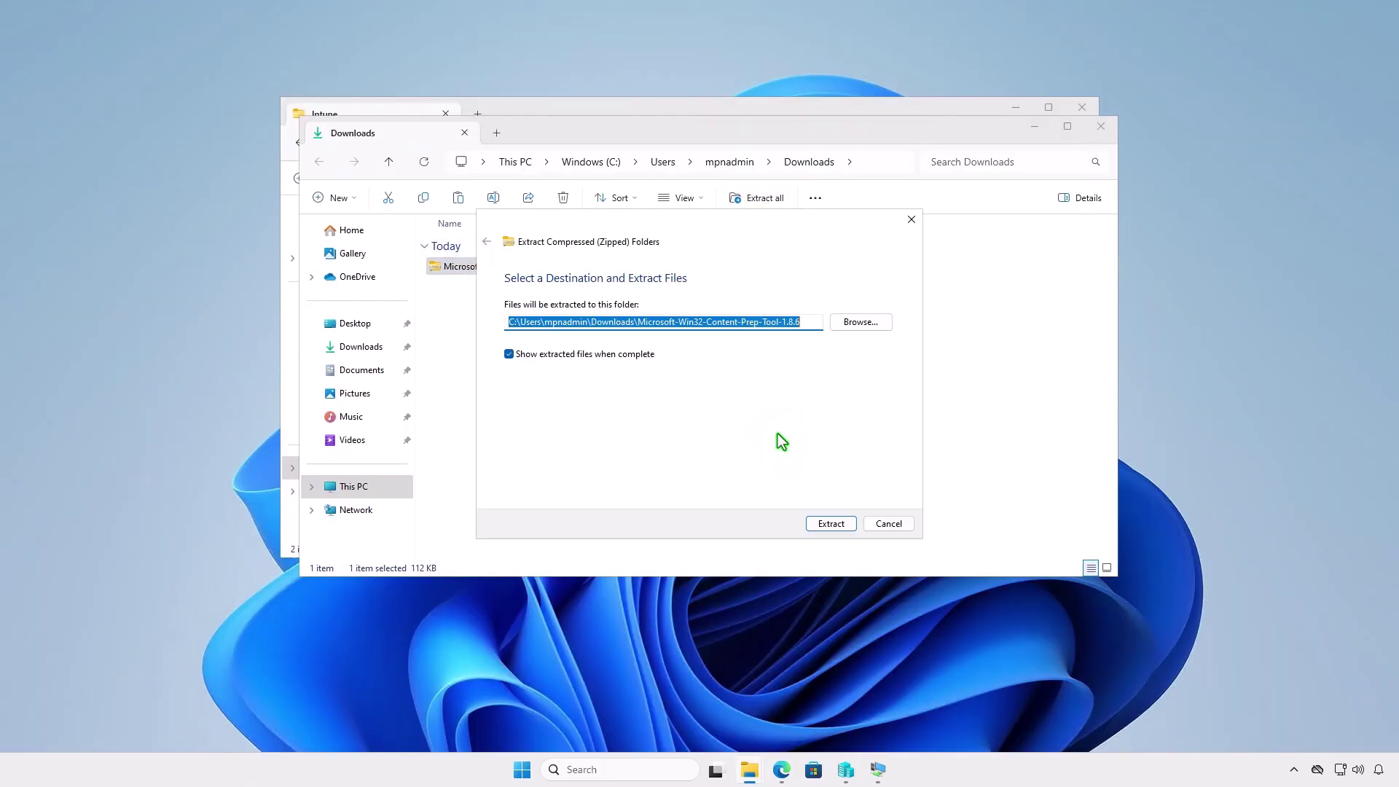
left_click(820, 524)
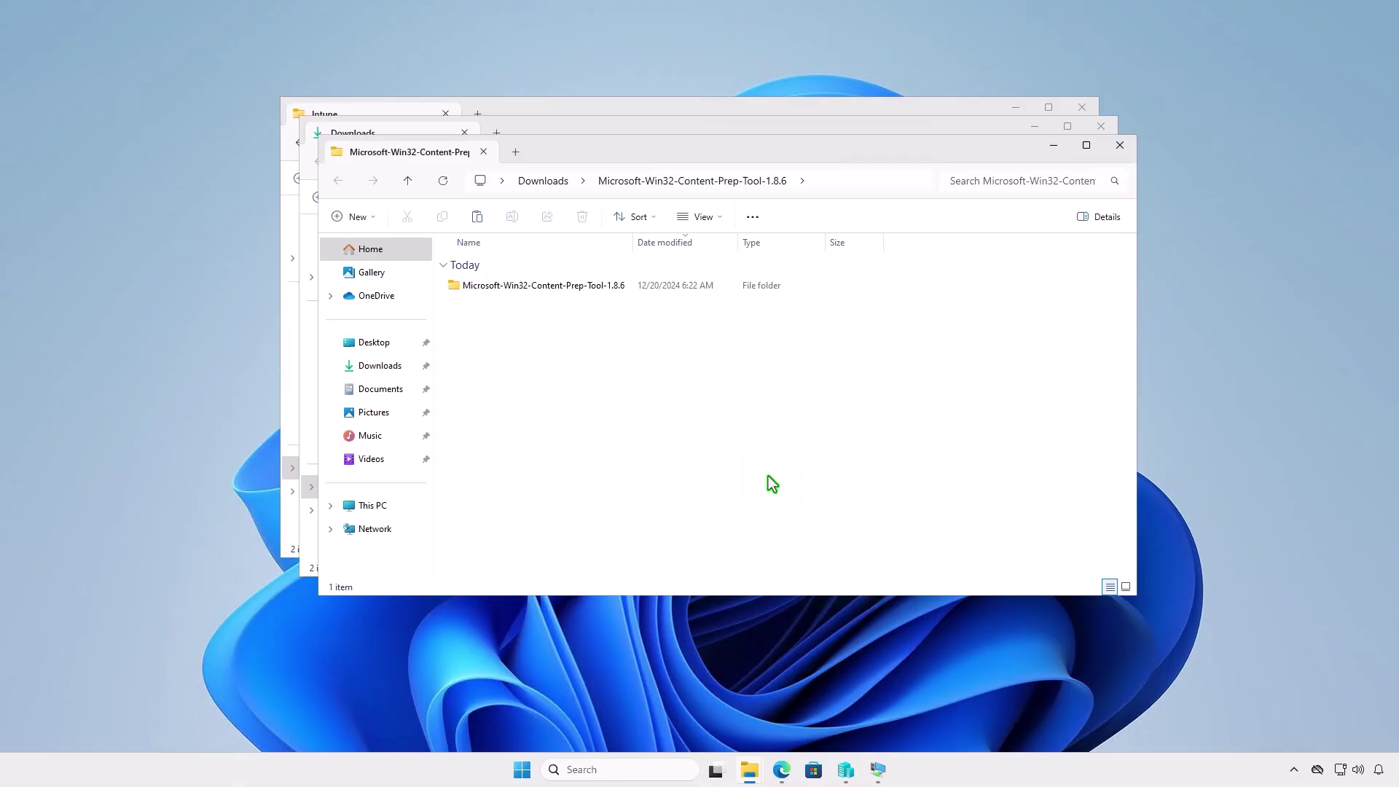
Step: Copy the IntuneWinAppUtil application from the extracted Microsoft-Win32-Content-Prep-Tool-1.8.6 folder into D:\Intune
double_click(624, 288)
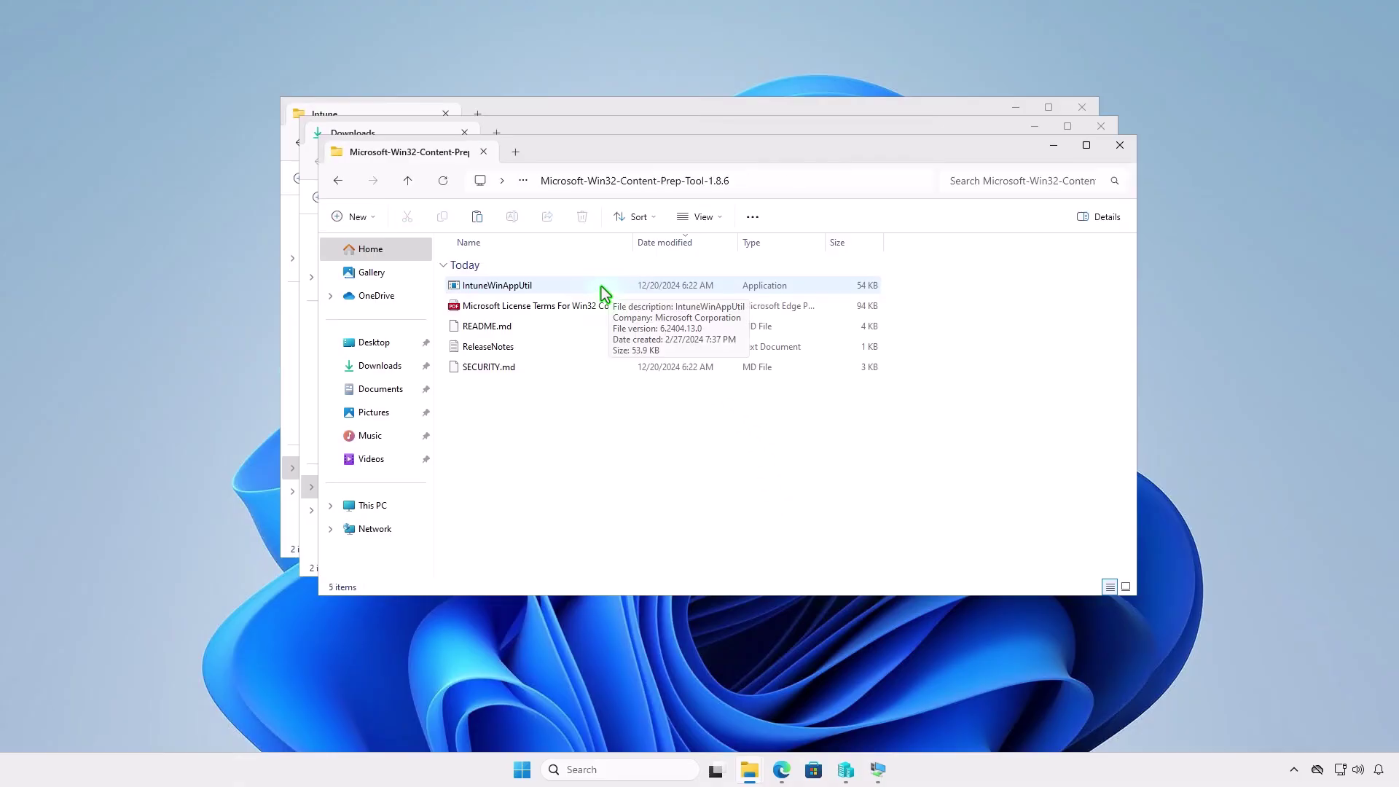
left_click(559, 286)
right_click(559, 286)
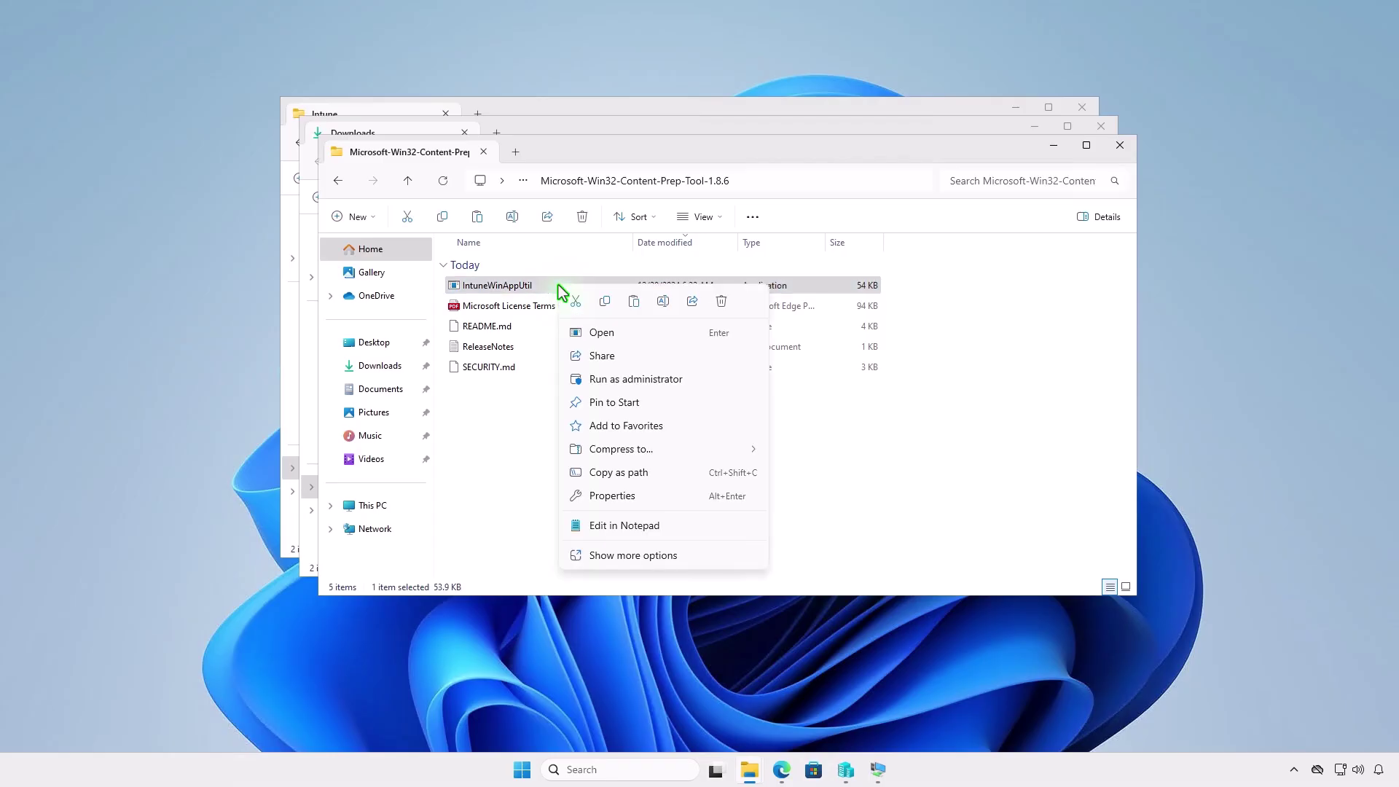
left_click(604, 306)
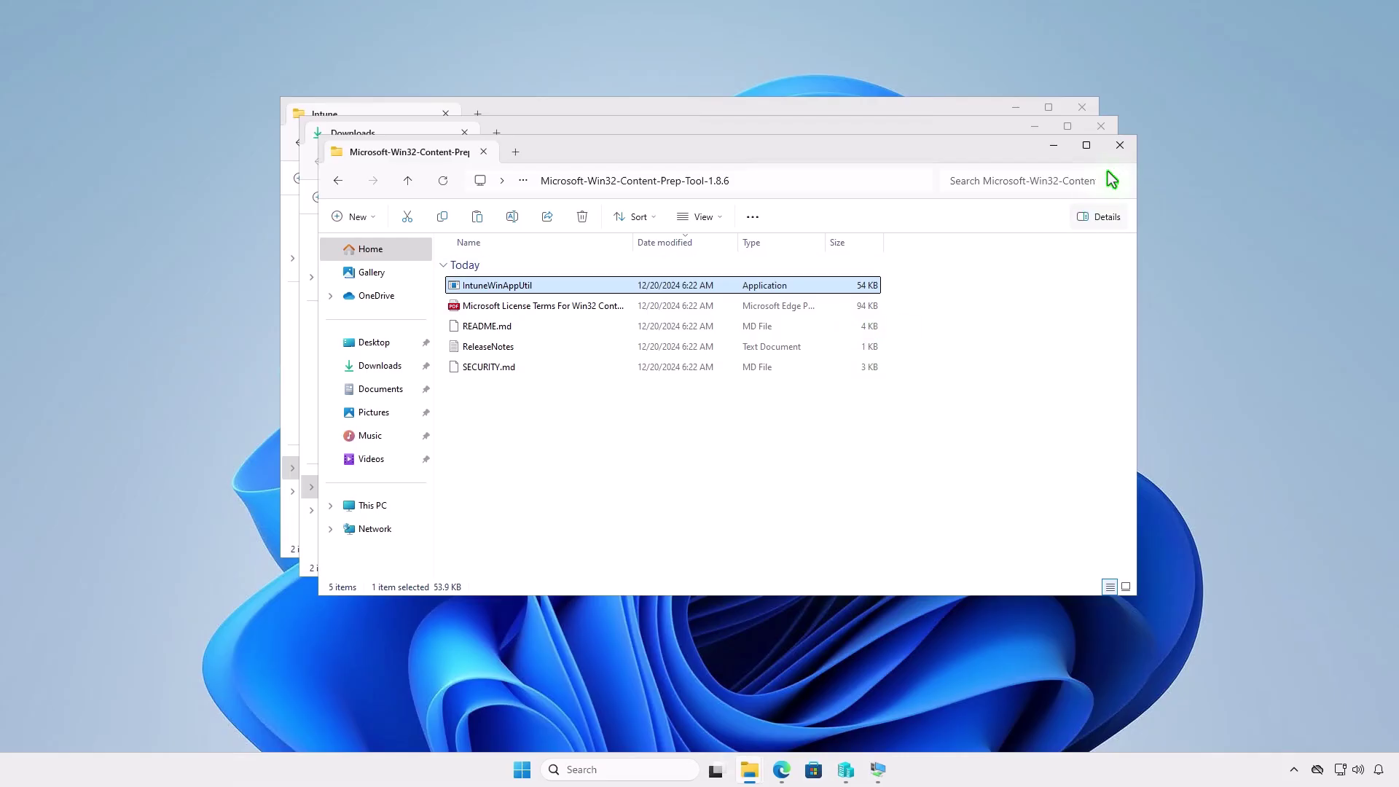
left_click(1120, 146)
left_click(1101, 128)
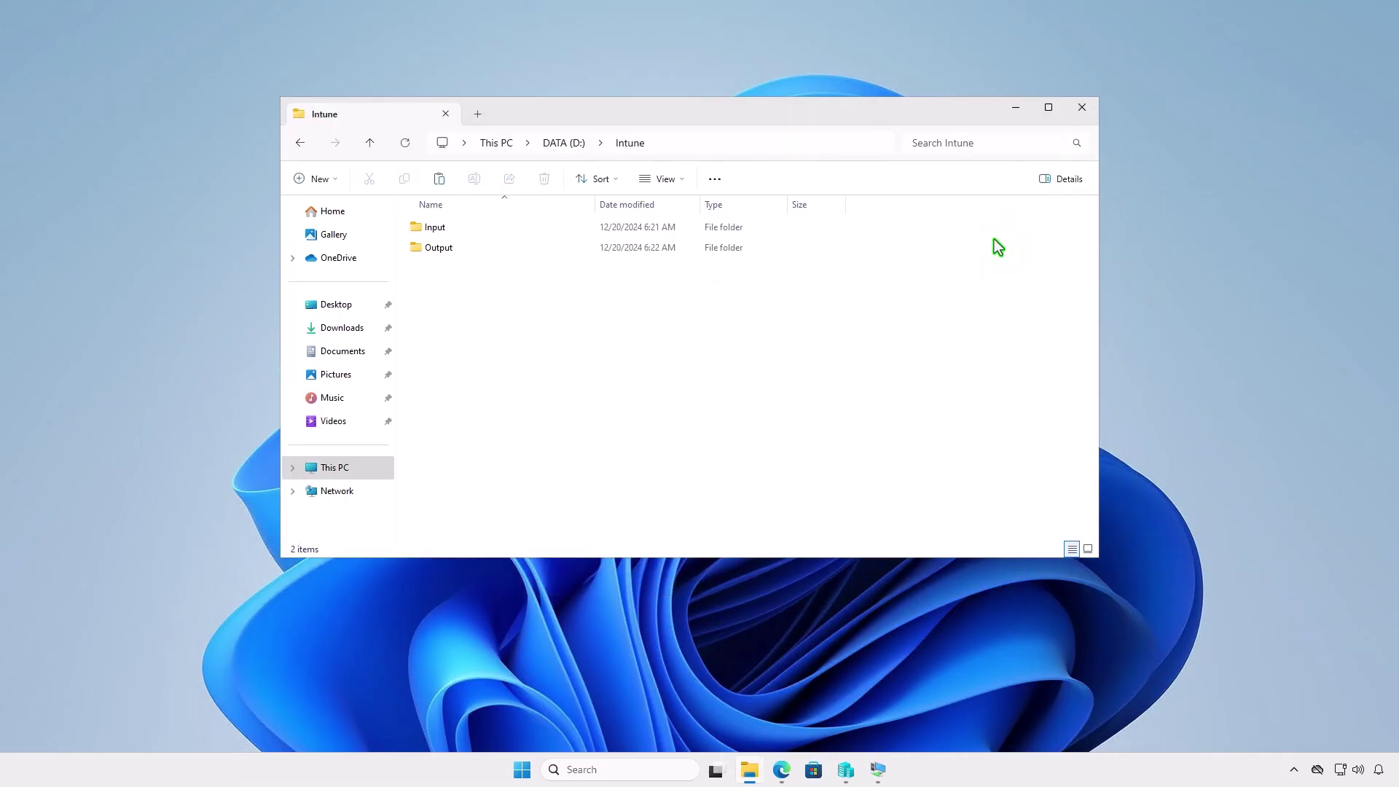
right_click(501, 317)
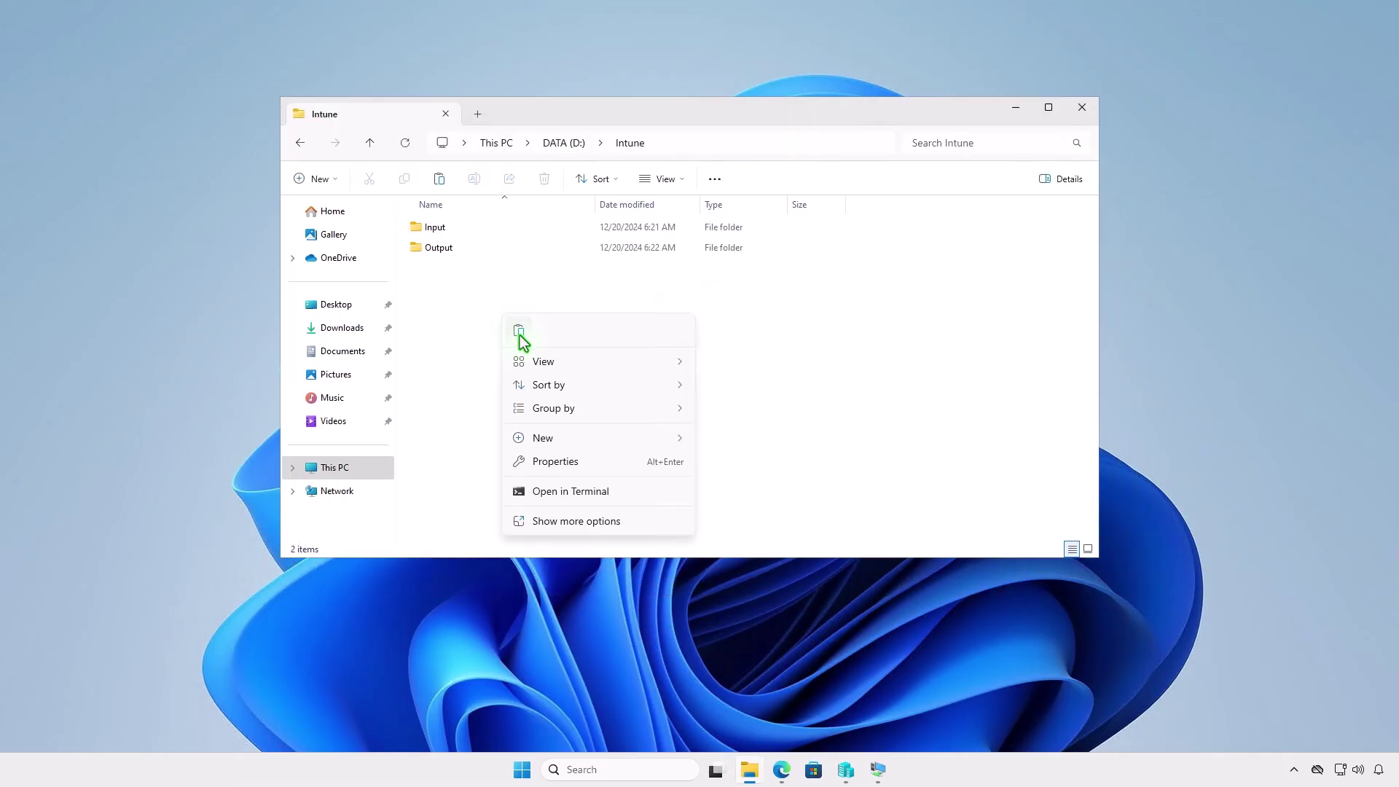
left_click(522, 341)
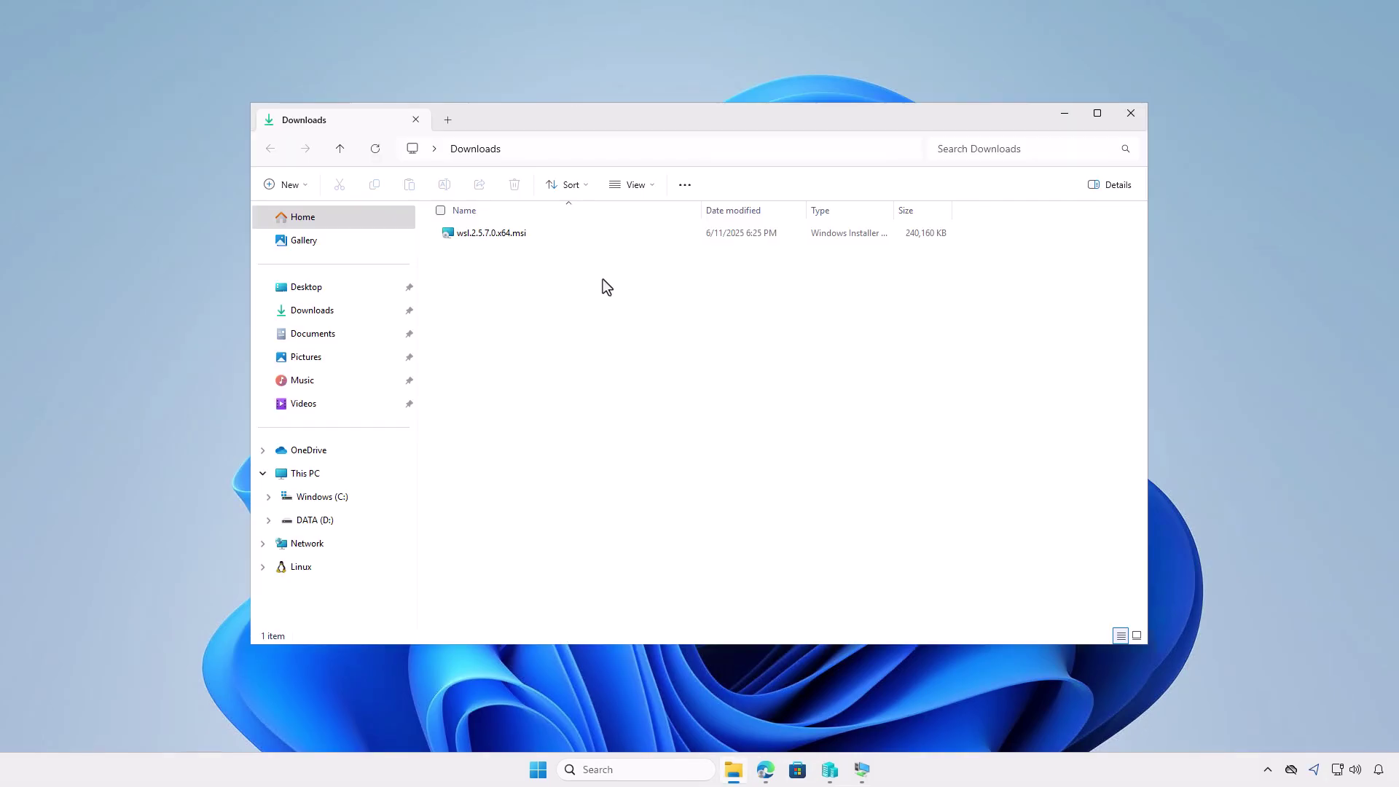
Step: Rename wsl.2.5.7.0.x64.msi in the Downloads folder to wsl.msi
left_click(555, 237)
key("F2")
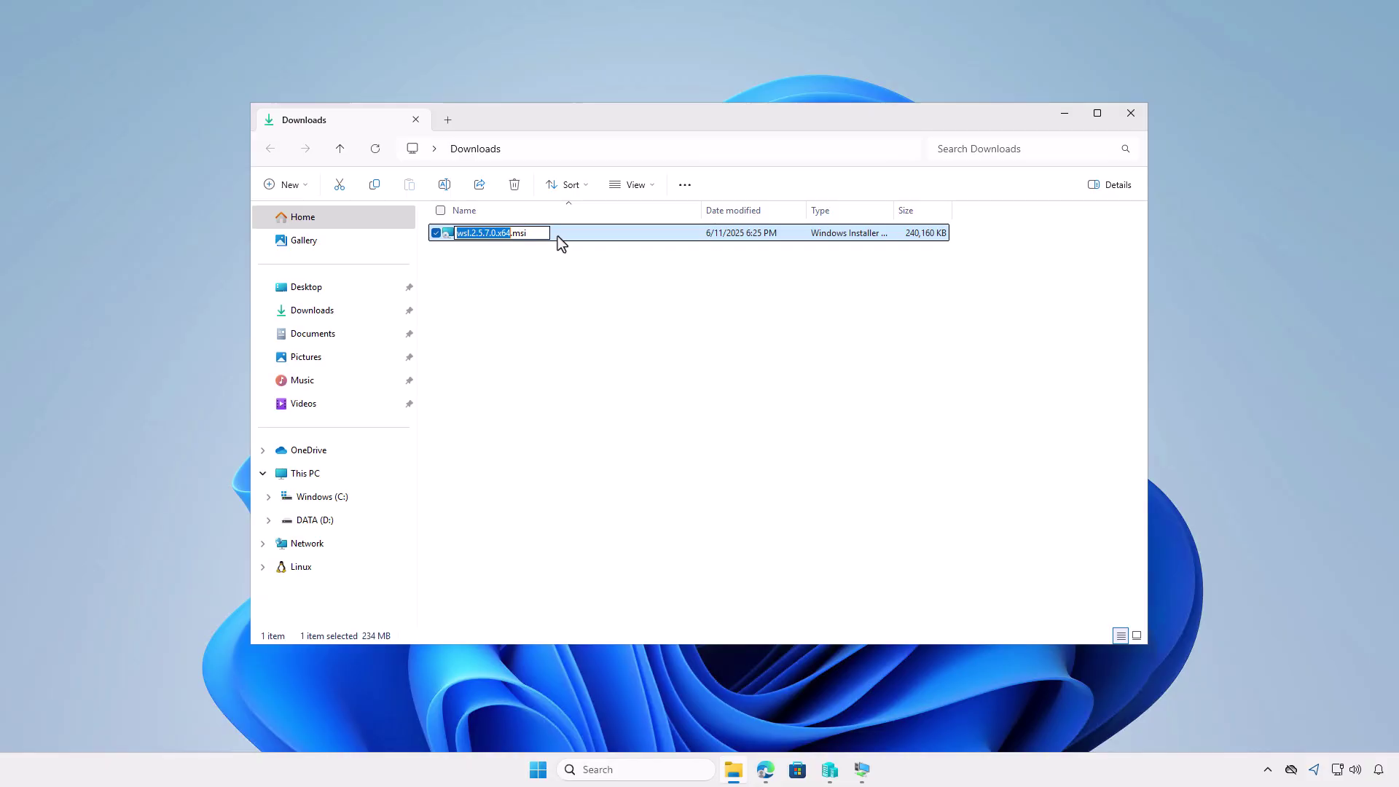
type("wsl")
key("Return")
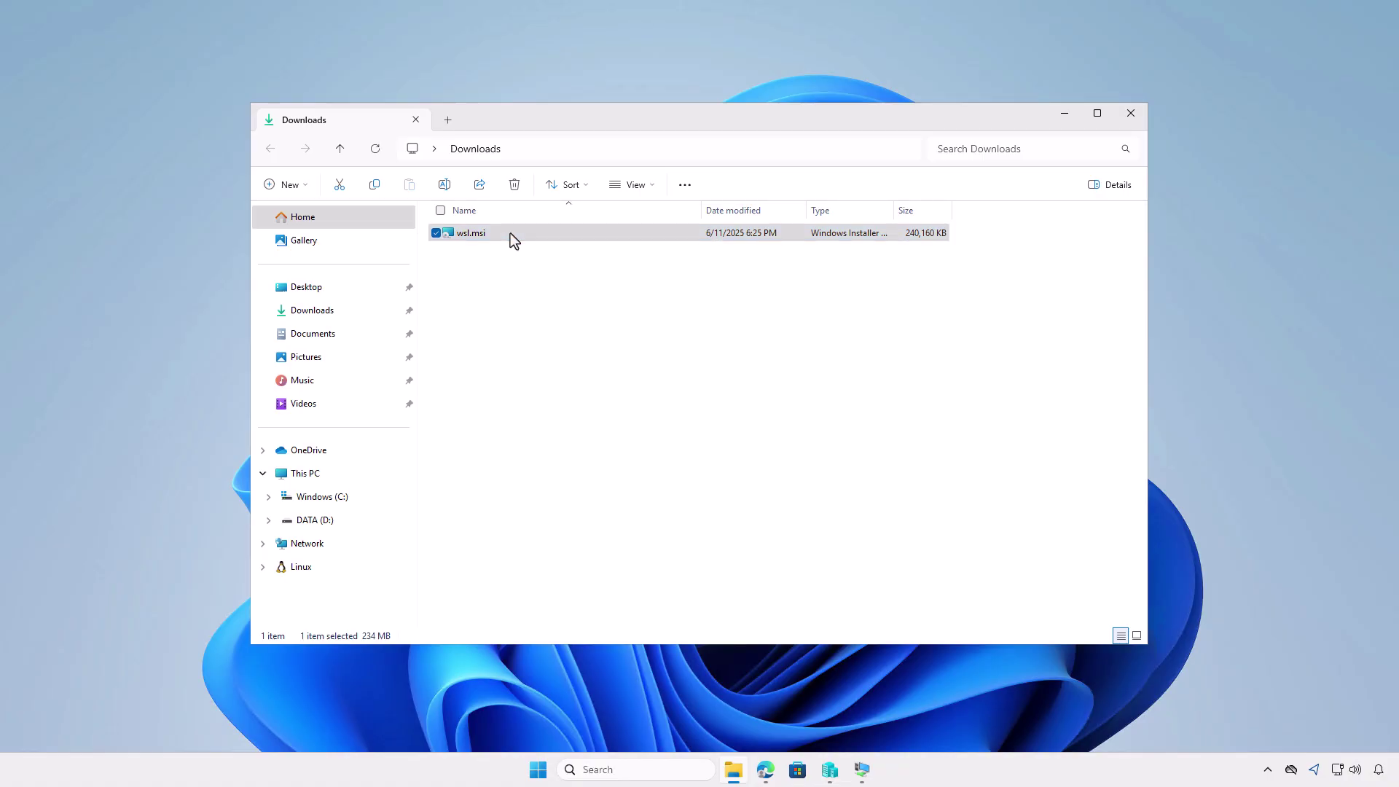
Step: Copy wsl.msi from Downloads into the D:\Intune\Input folder
right_click(510, 233)
left_click(574, 256)
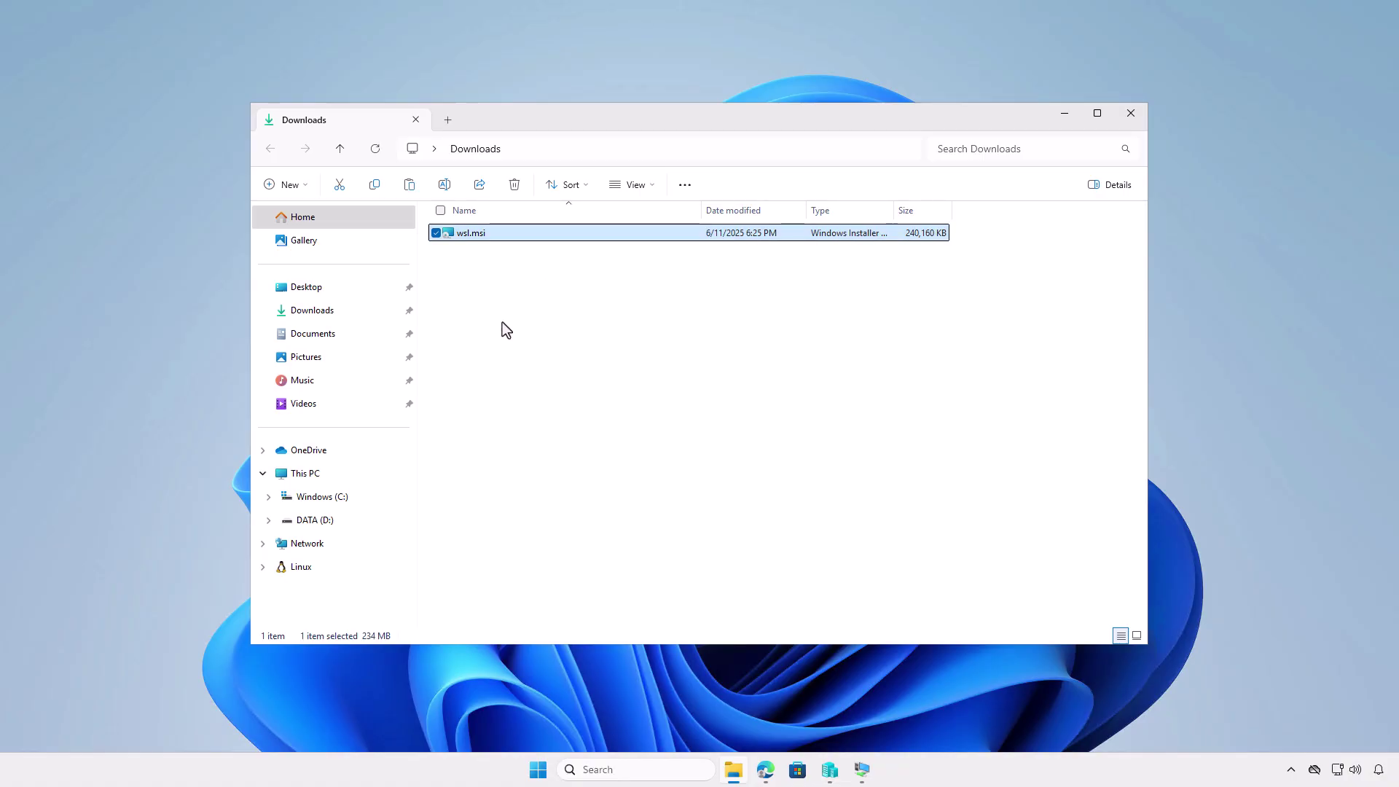
left_click(355, 472)
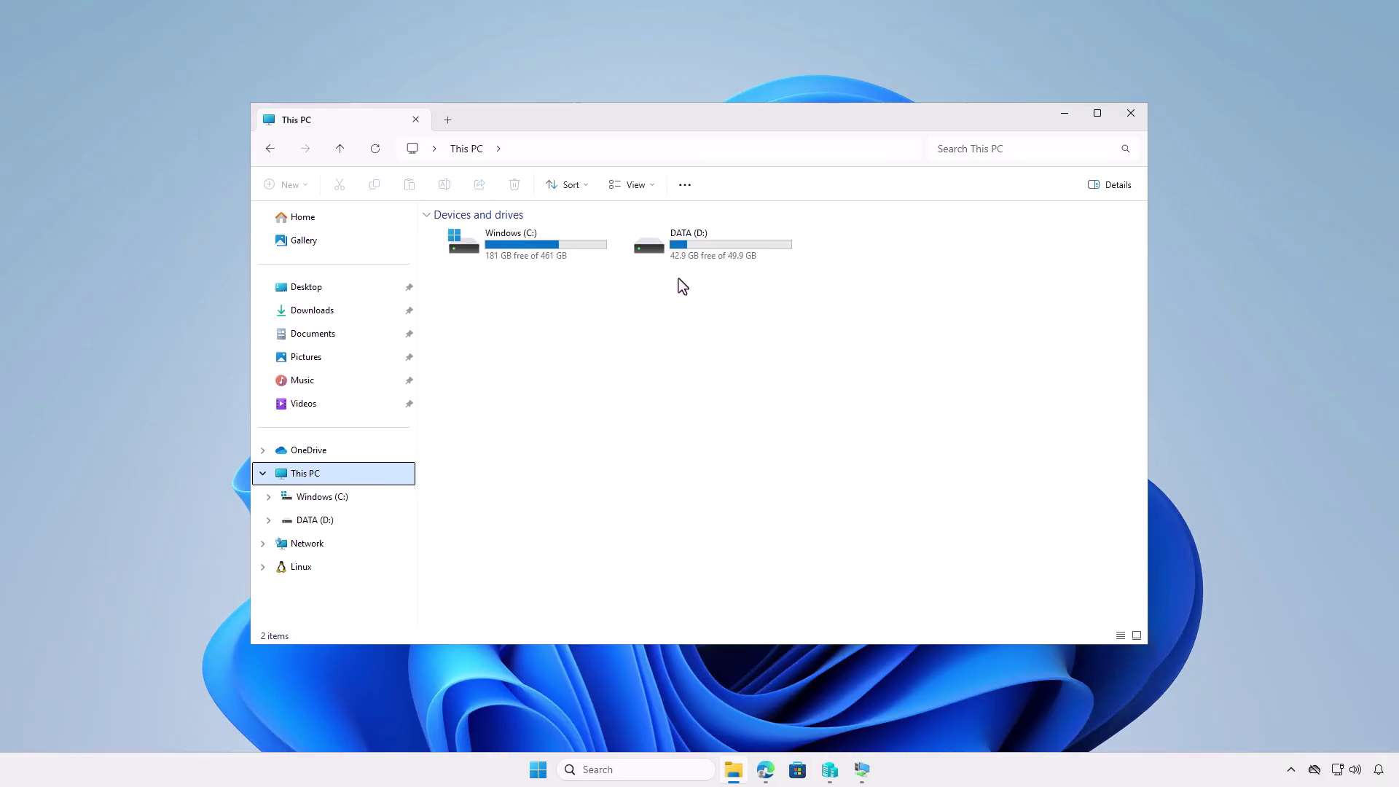
double_click(706, 255)
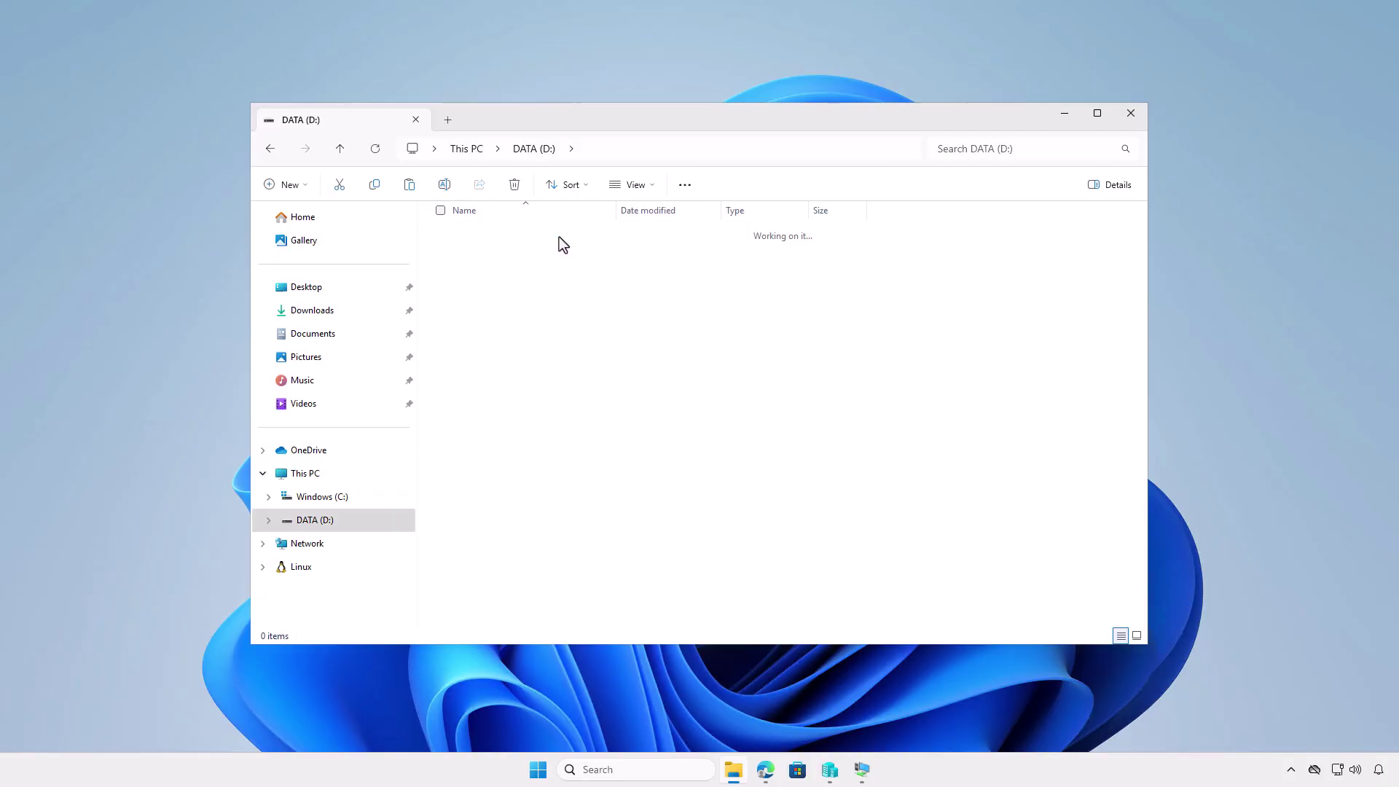
double_click(558, 237)
left_click(559, 238)
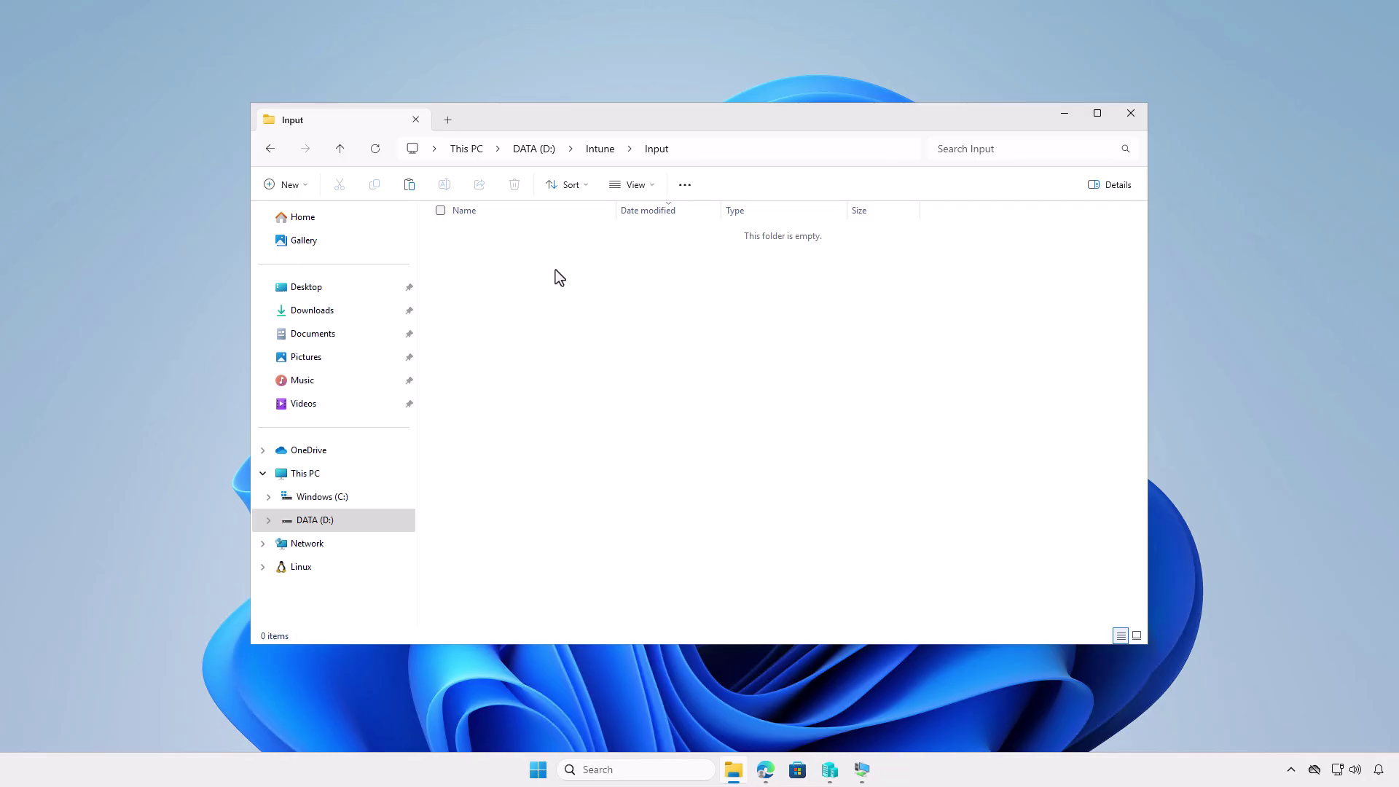
right_click(555, 269)
left_click(618, 440)
left_click(594, 399)
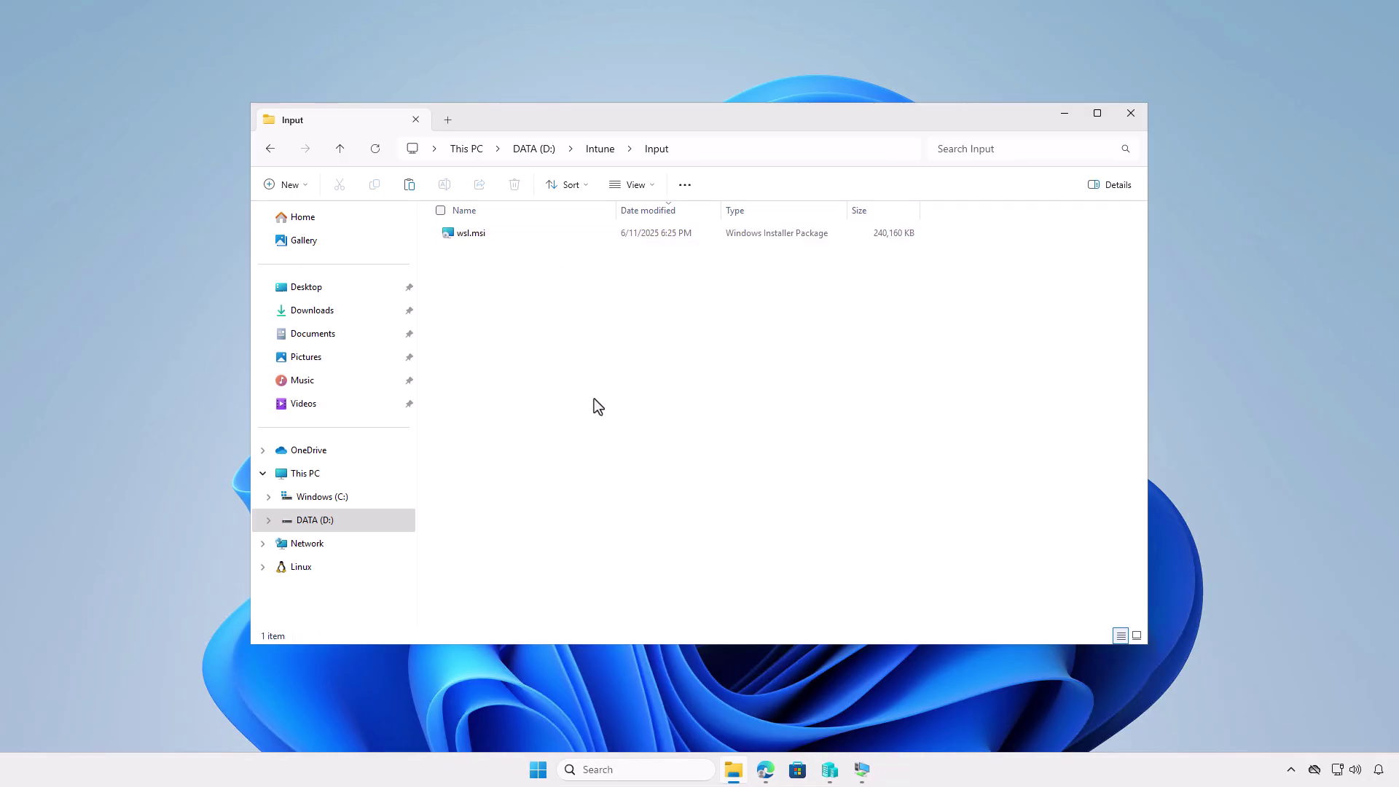
Step: Create a text document in Input containing dism.exe /online commands enabling Microsoft-Windows-Subsystem-Linux and VirtualMachinePlatform with /all /norestart, plus msiexec.exe /i wsl.msi /qn
right_click(537, 347)
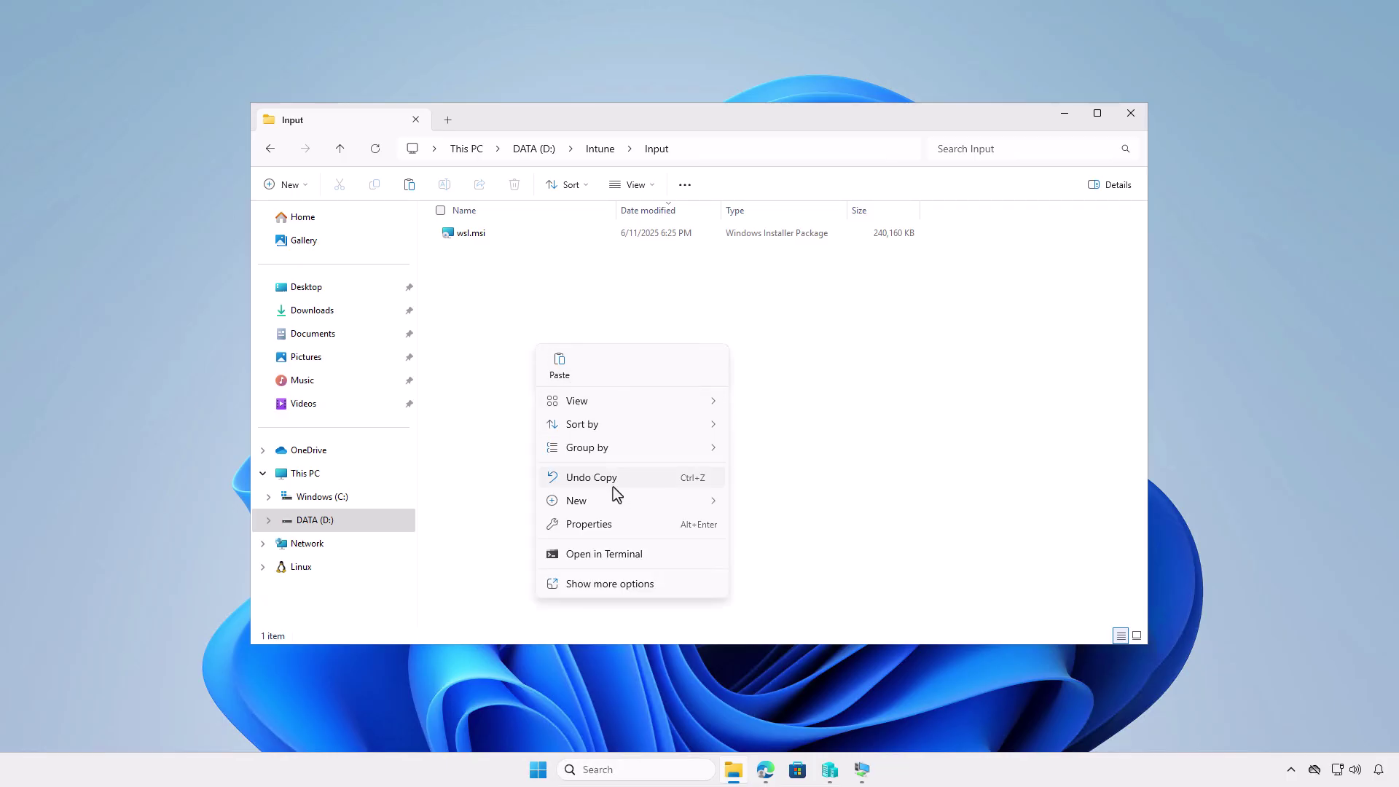
mouse_move(614, 499)
left_click(797, 569)
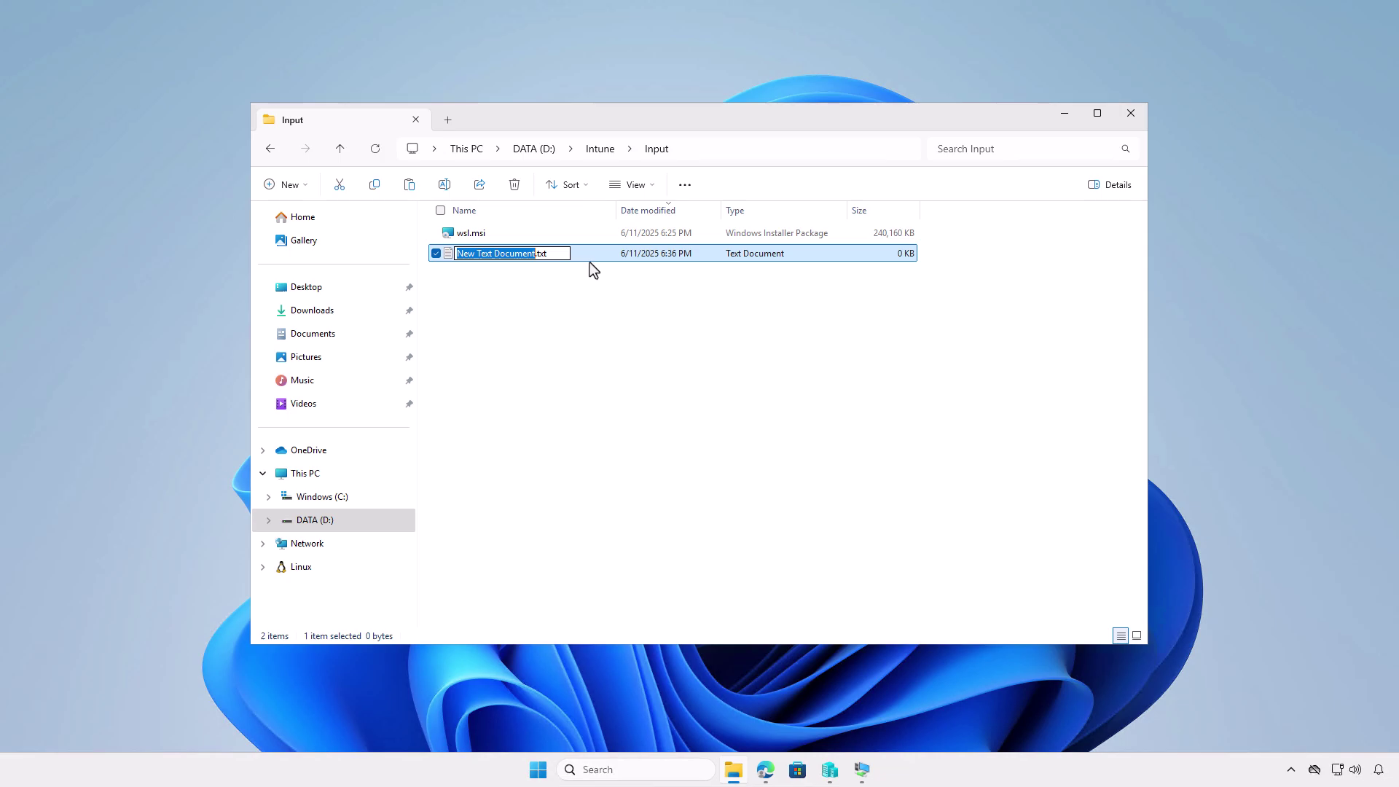
double_click(588, 259)
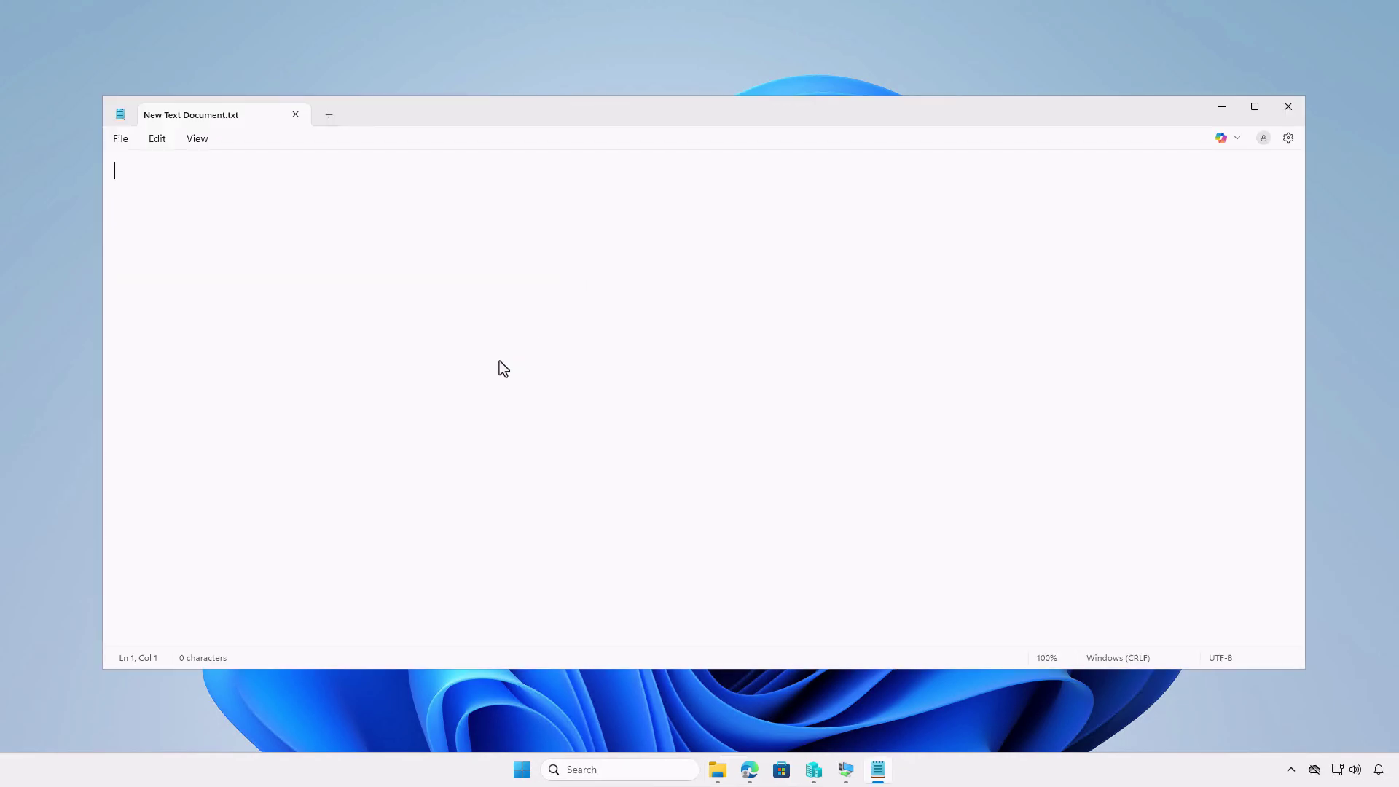
key("ctrl+v")
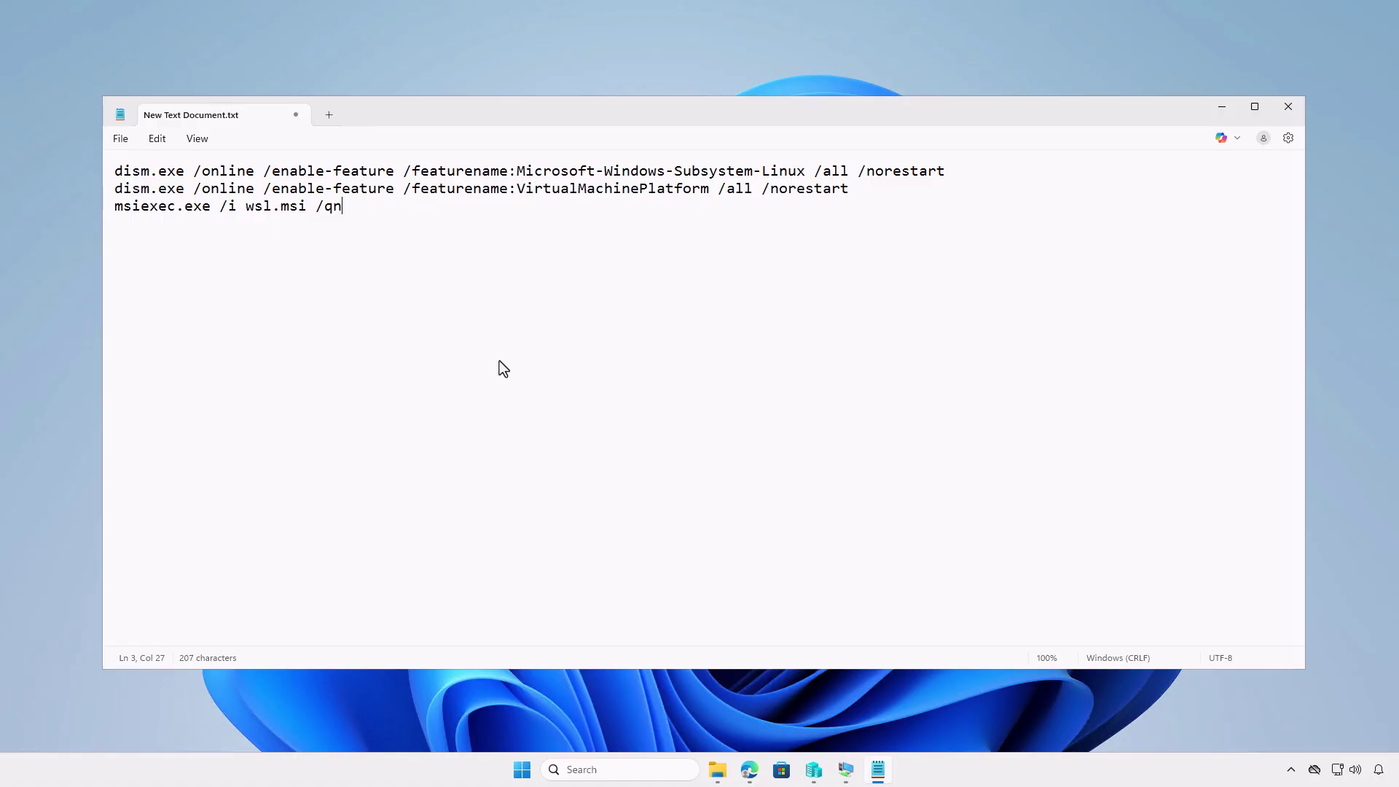
Step: Save the commands as install.ps1 in D:\Intune\Input using the All files type, and close the document
left_click(121, 141)
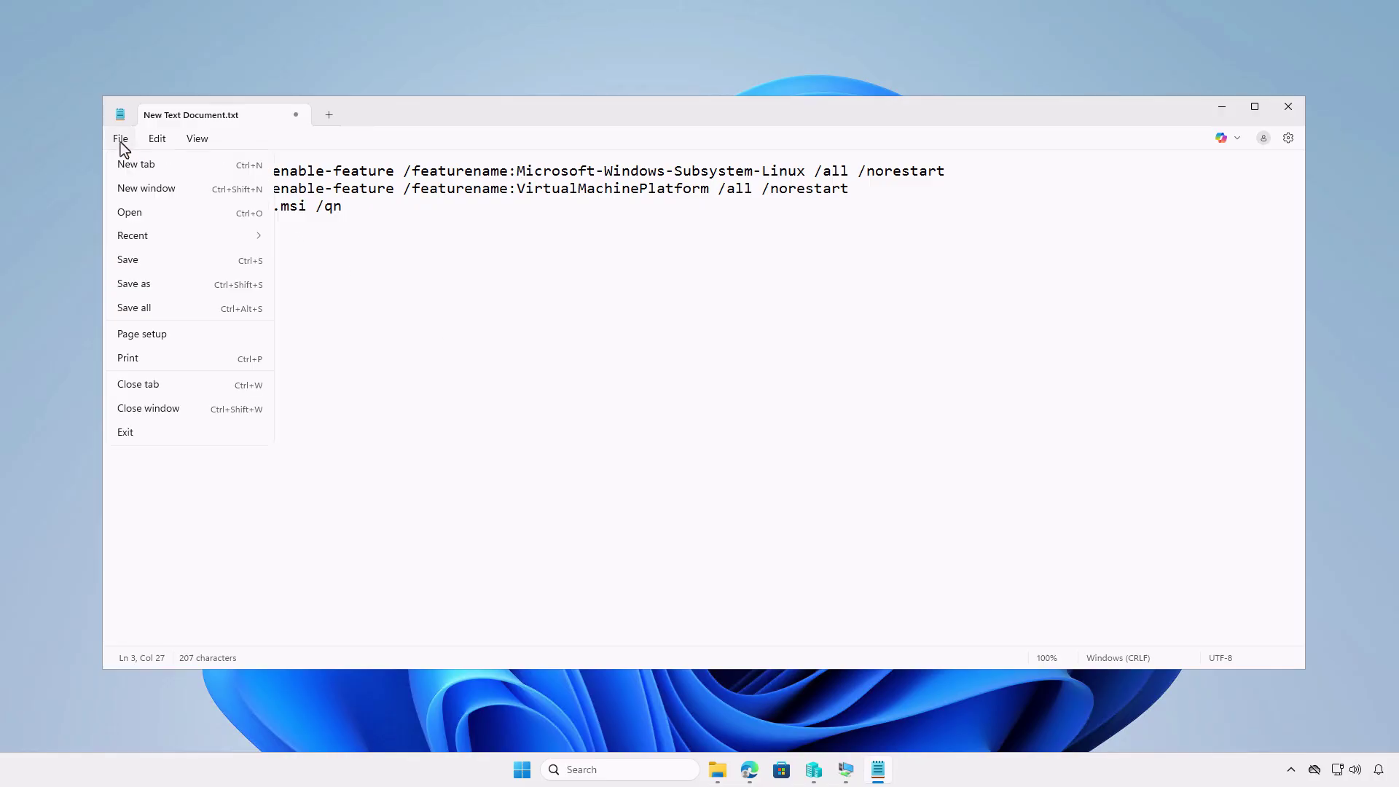
left_click(165, 283)
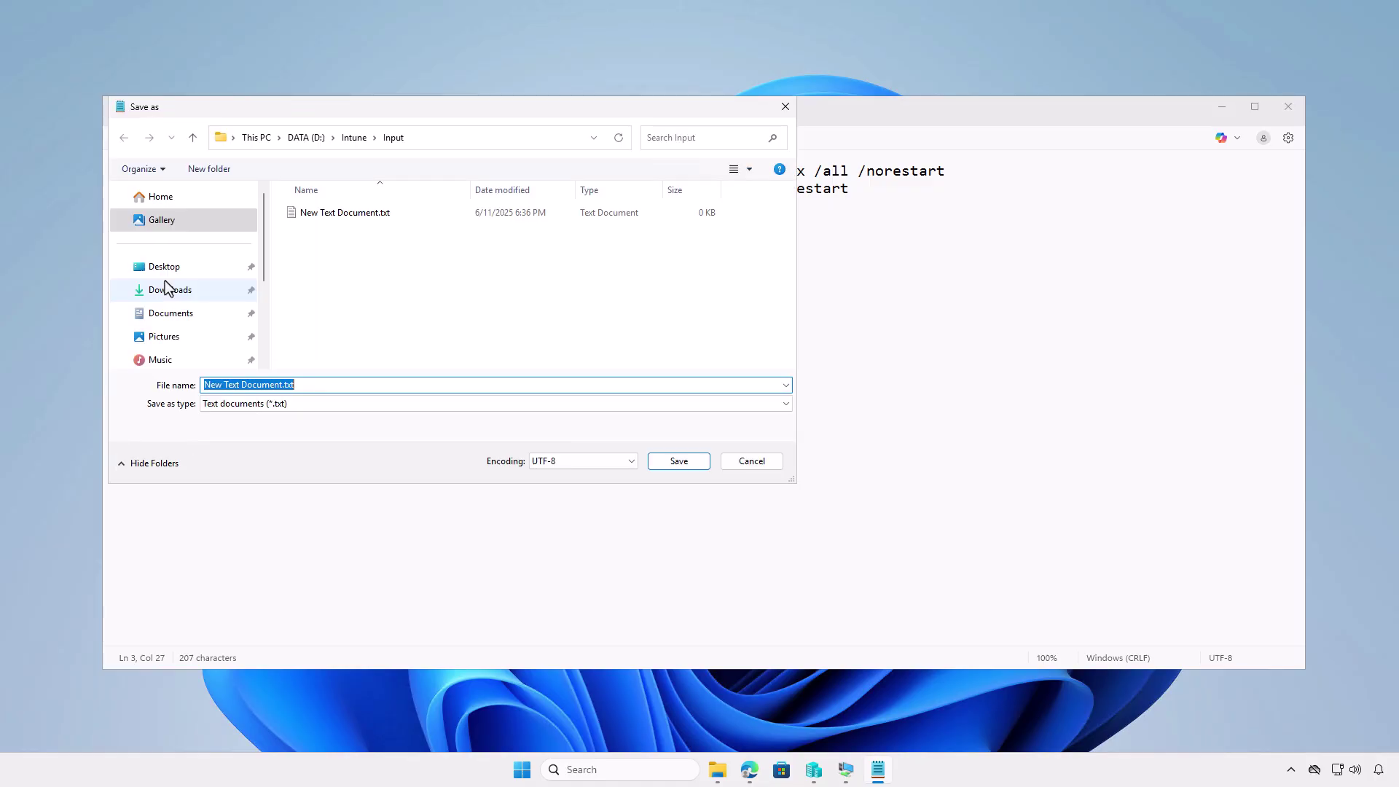
left_click(338, 403)
left_click(335, 429)
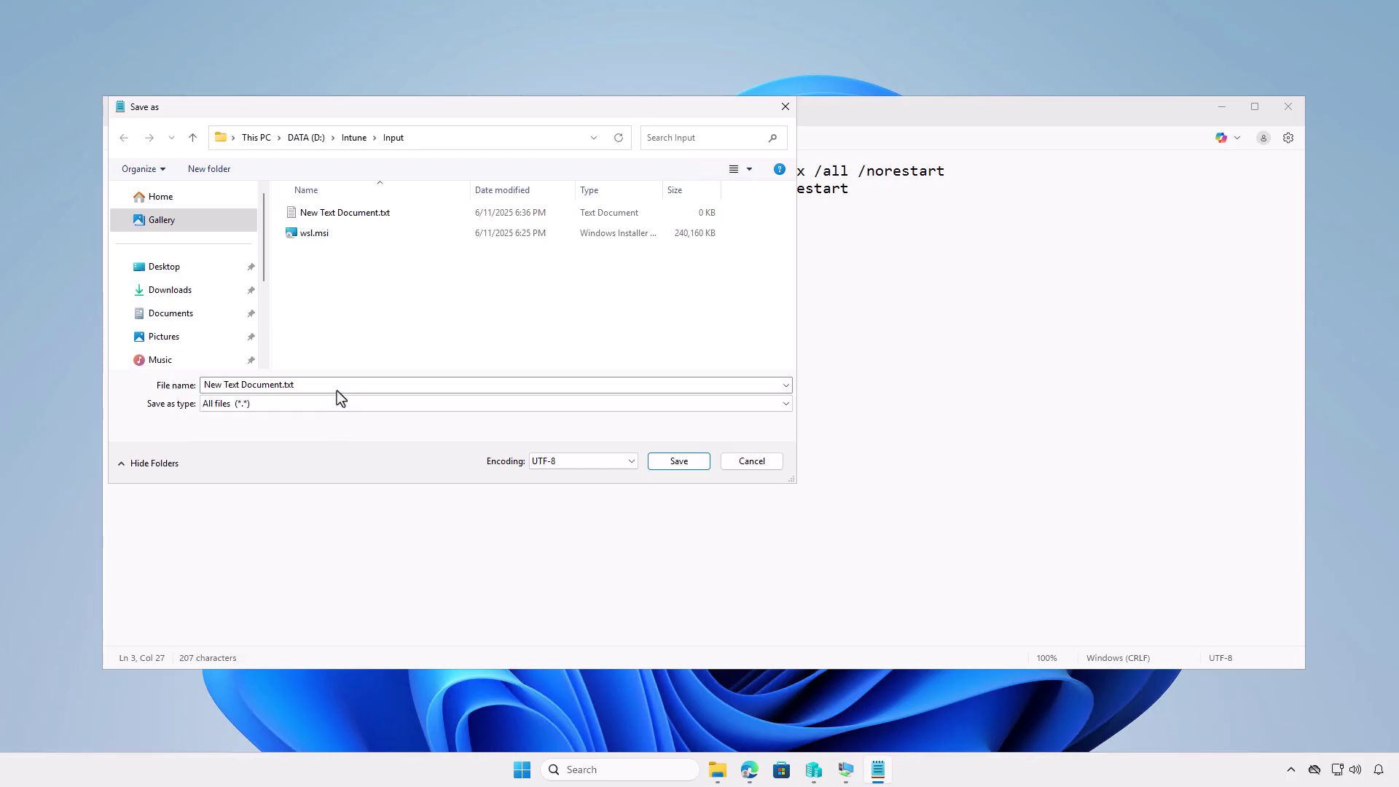
left_click(340, 389)
type("in")
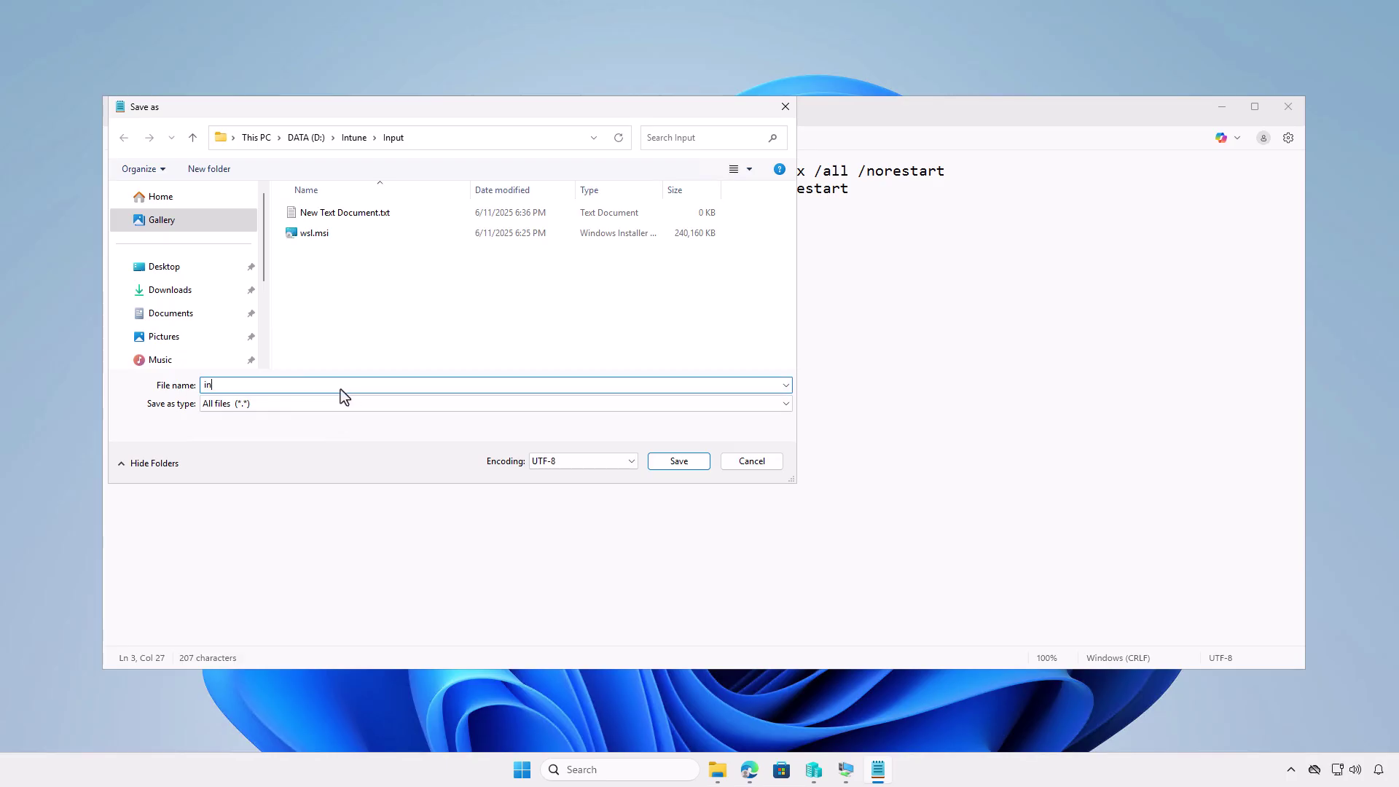
type("stall.ps1")
left_click(671, 462)
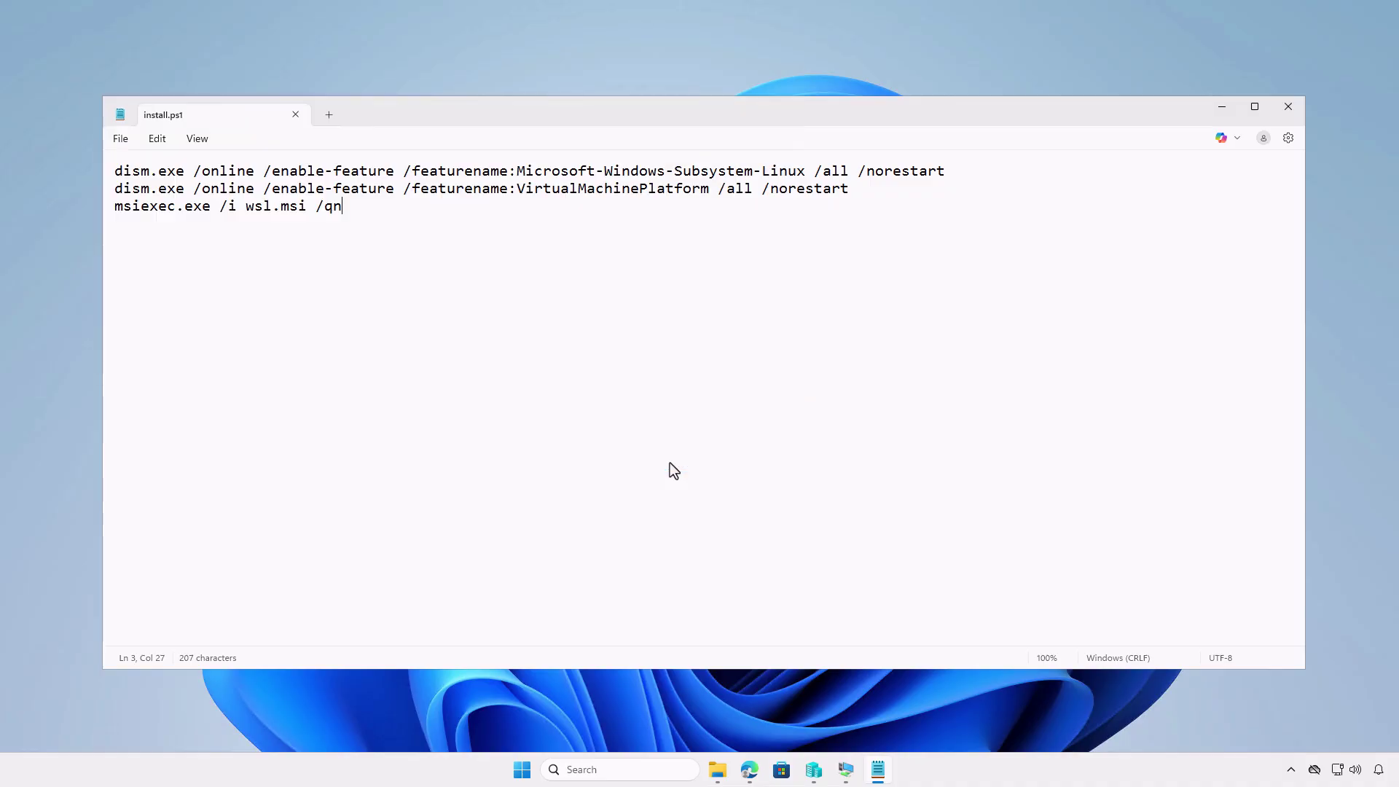
left_click(296, 120)
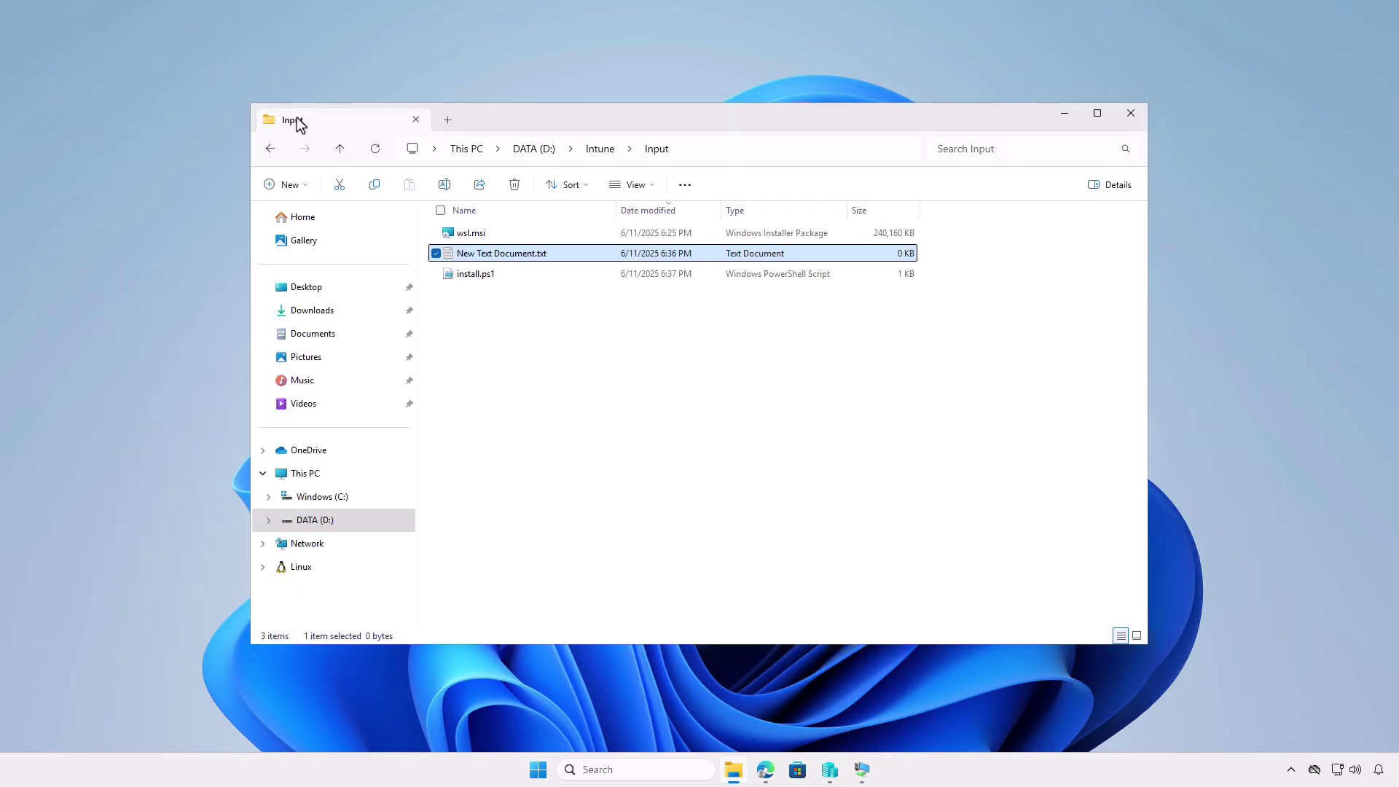
Step: Fill New Text Document.txt with dism.exe /norestart commands disabling Microsoft-Windows-Subsystem-Linux and VirtualMachinePlatform, plus msiexec.exe /x wsl.msi /qn, and save it as uninstall.ps1 (All files)
double_click(576, 252)
type("dism.exe /online /disable-feature /featurename:Microsoft-Windows-Subsystem-Linux /norestart dism.exe /online /disable-feature /featurename:VirtualMachinePlatform /norestart msiexec.exe /x wsl.msi /qn")
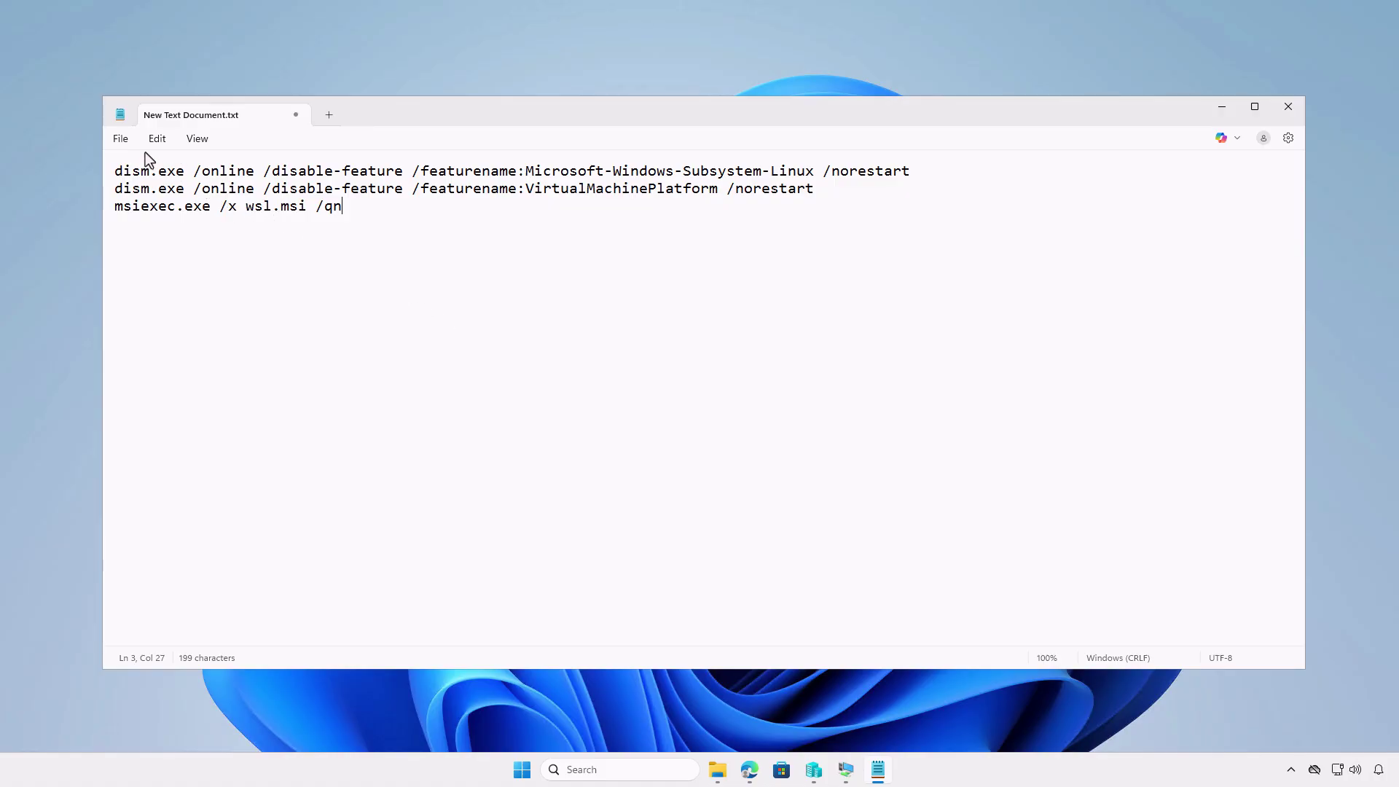
left_click(121, 140)
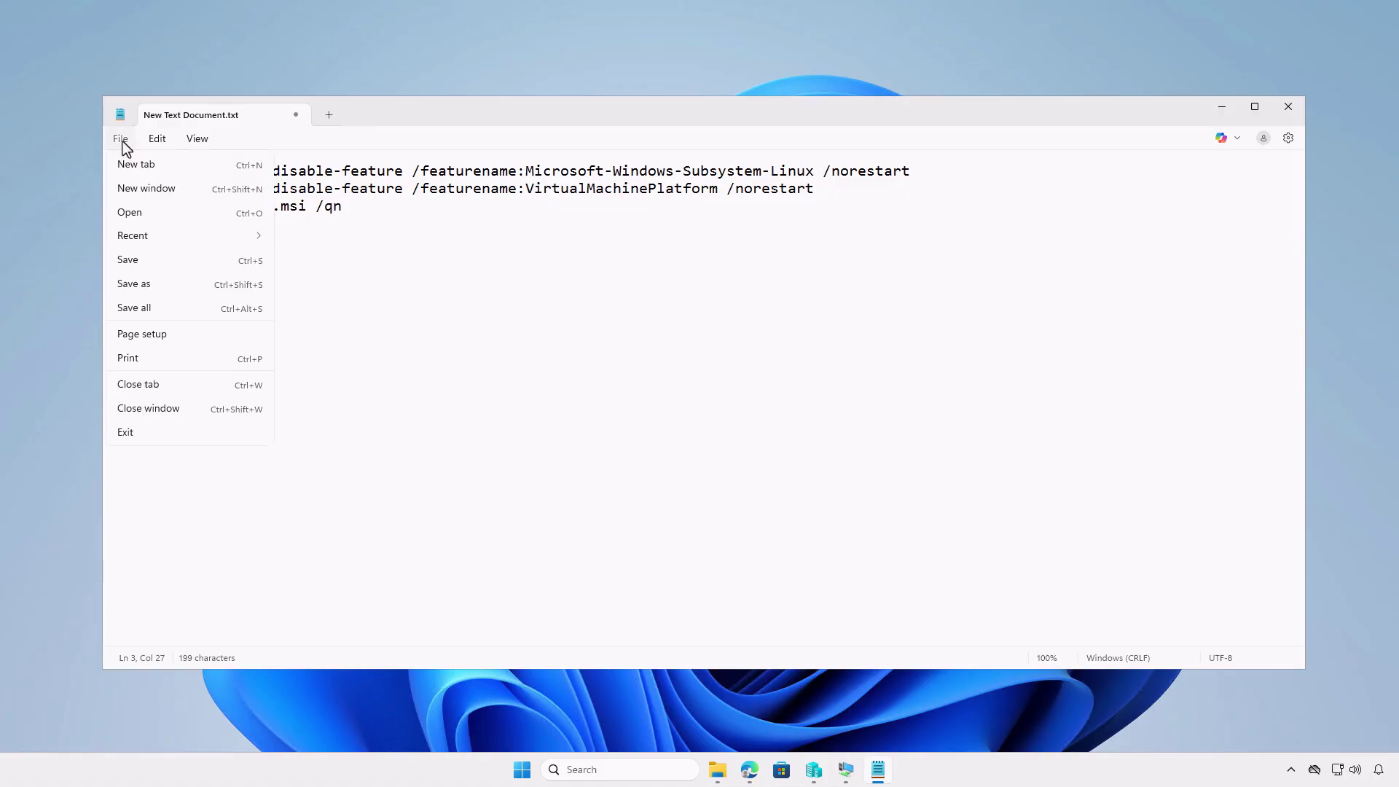
left_click(156, 284)
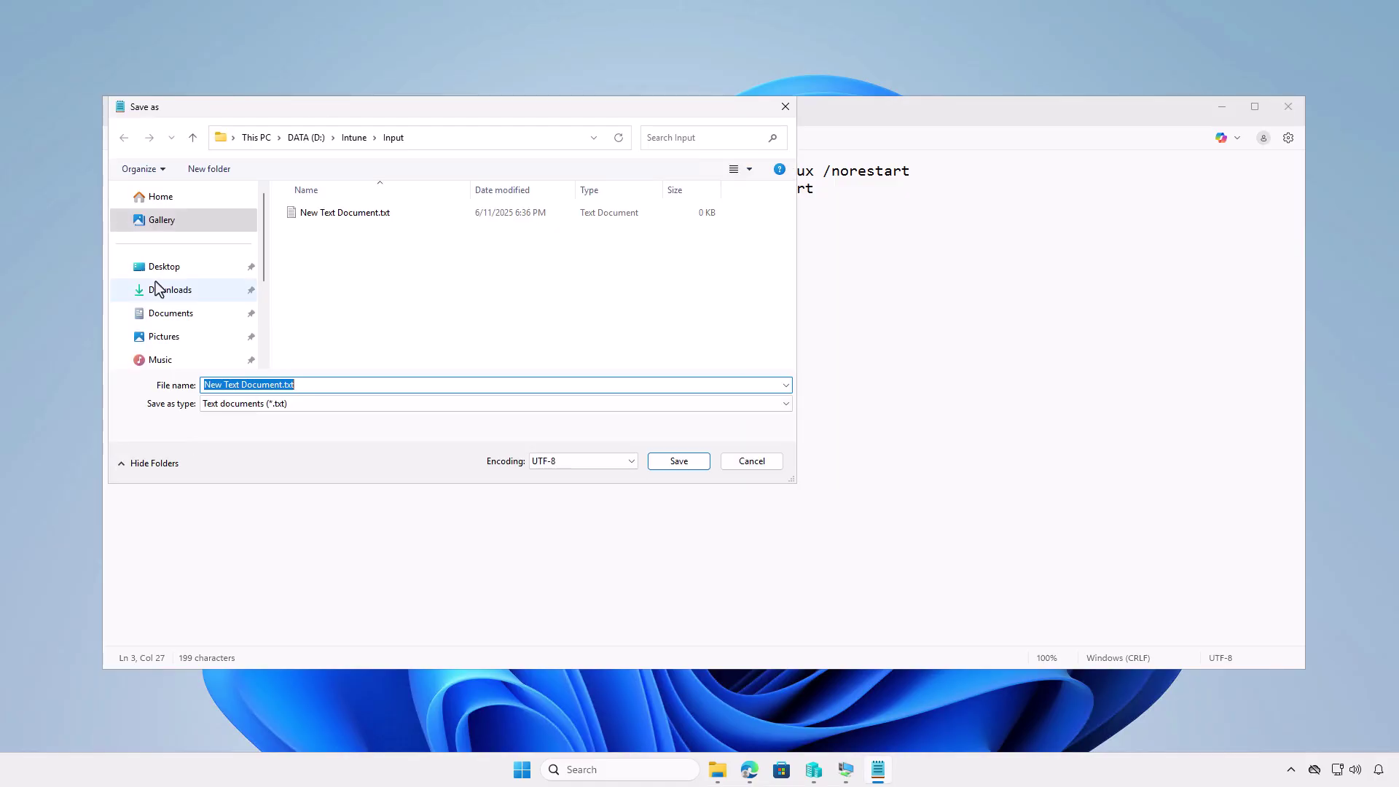
left_click(406, 400)
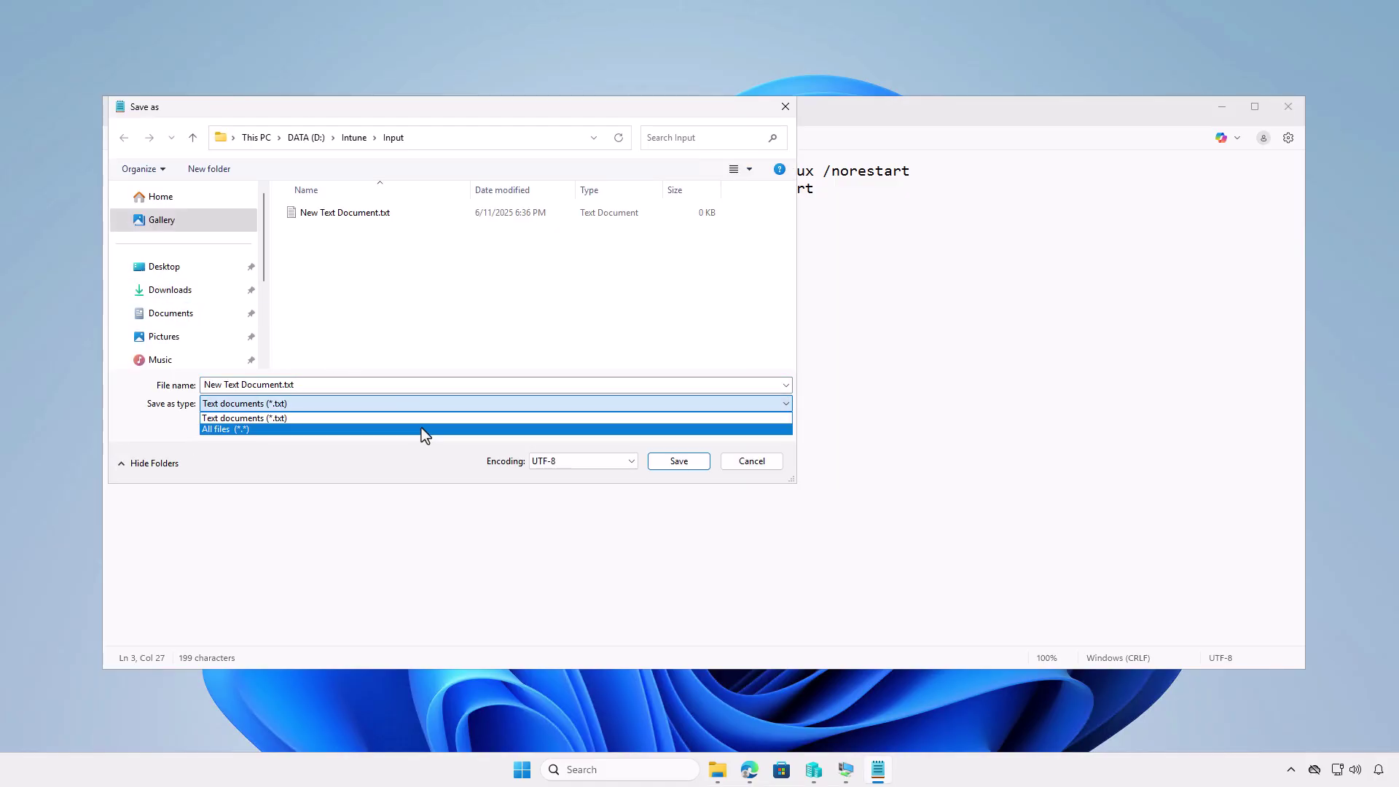
left_click(421, 427)
left_click(374, 389)
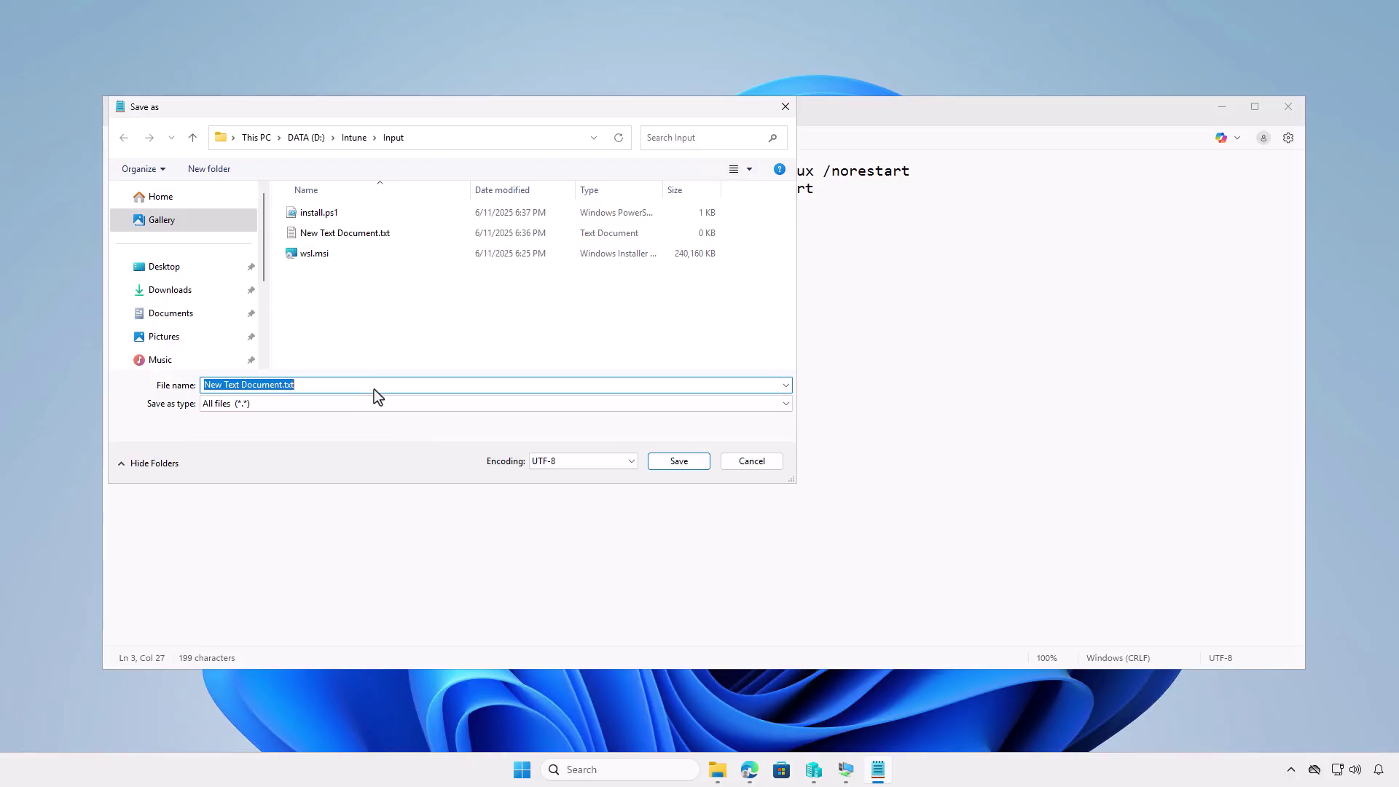
type("unin")
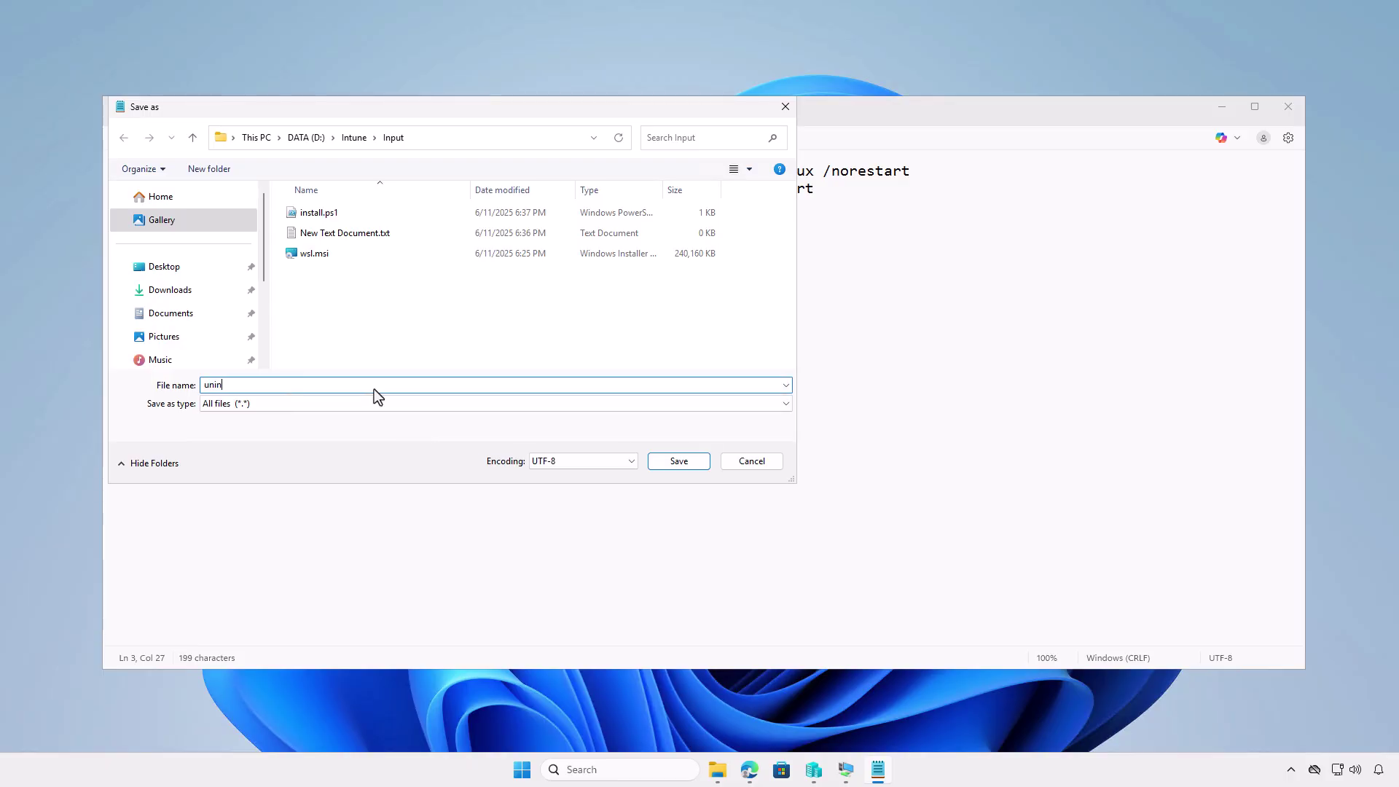
type("stall.ps1")
left_click(675, 462)
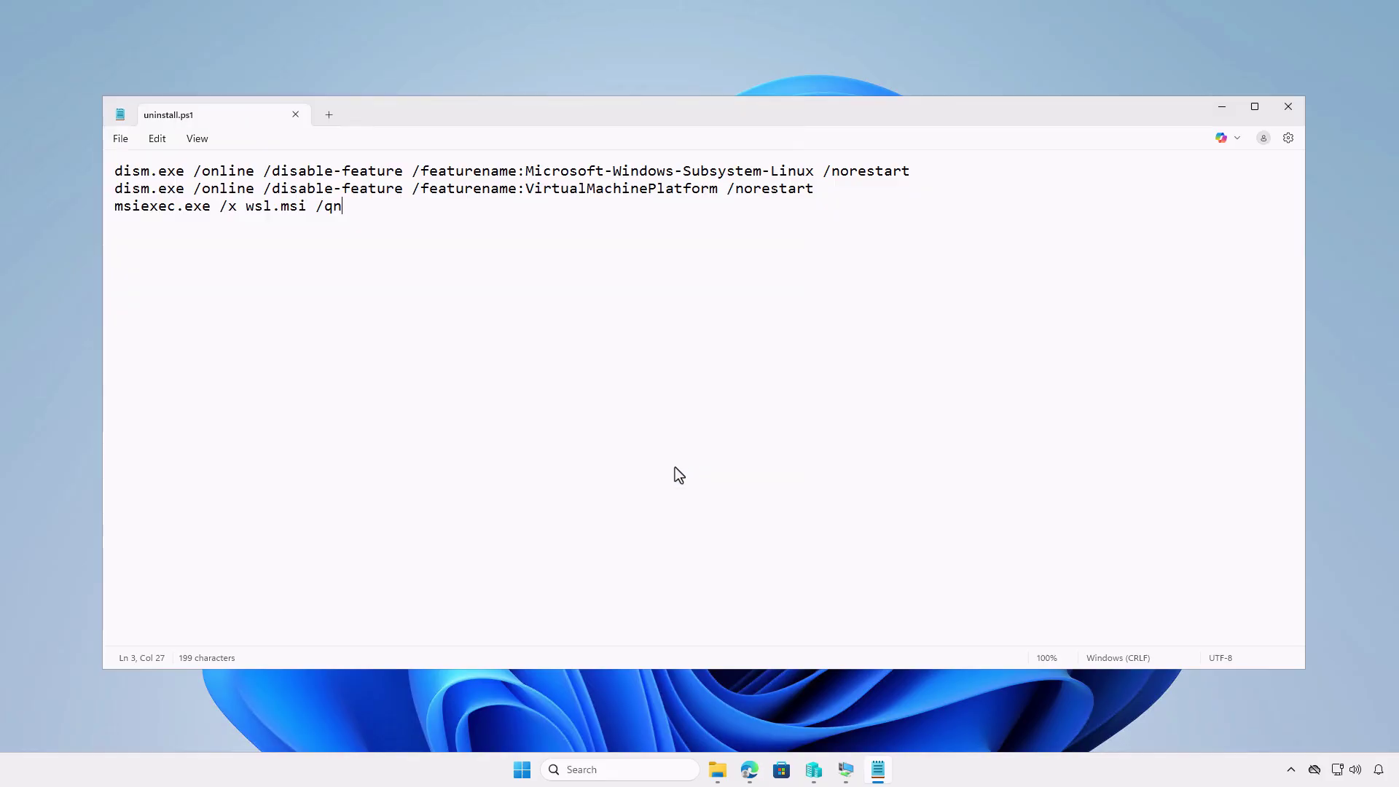
left_click(295, 114)
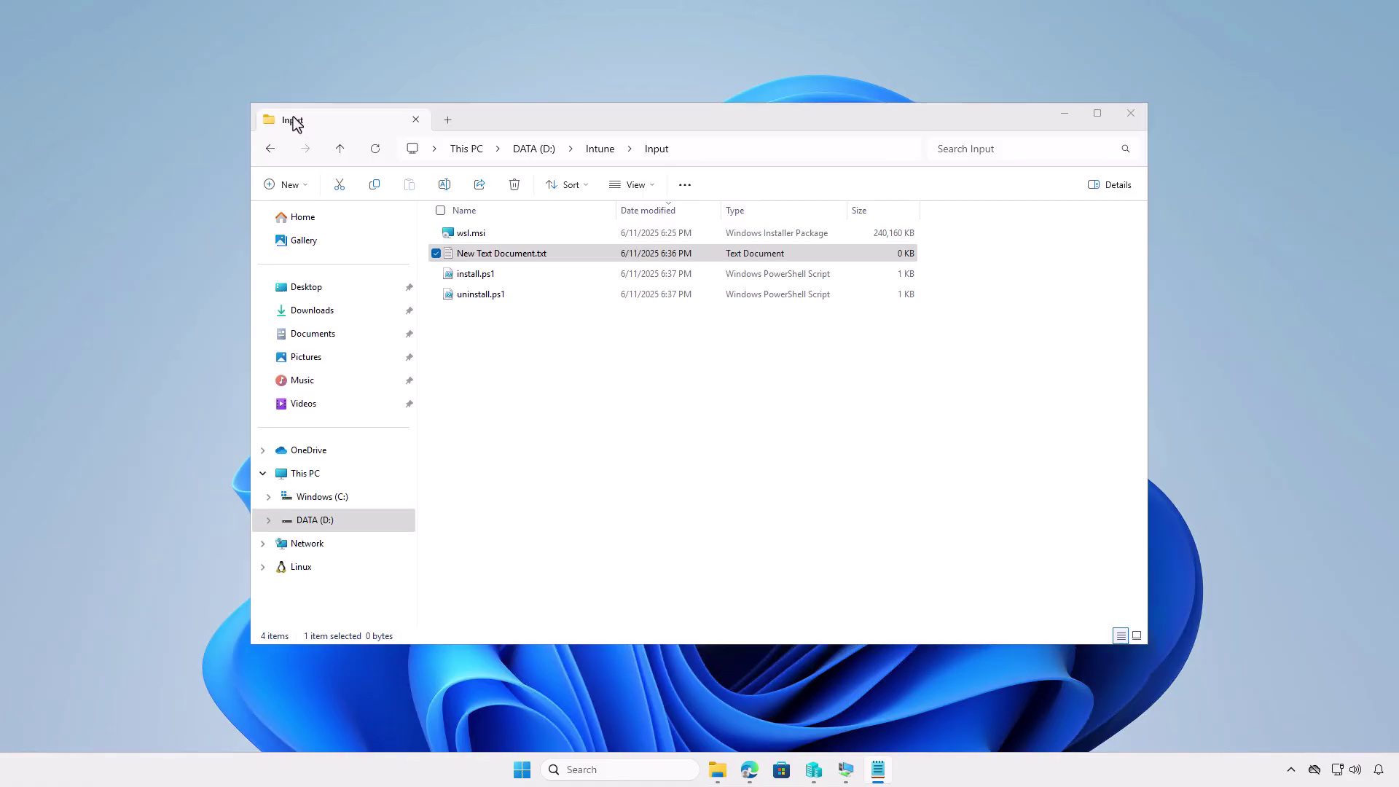
Step: Fill New Text Document.txt with a Win32_OptionalFeature check returning $true when VirtualMachinePlatform has InstallState 1, and save it as detection.ps1 (All files)
double_click(570, 252)
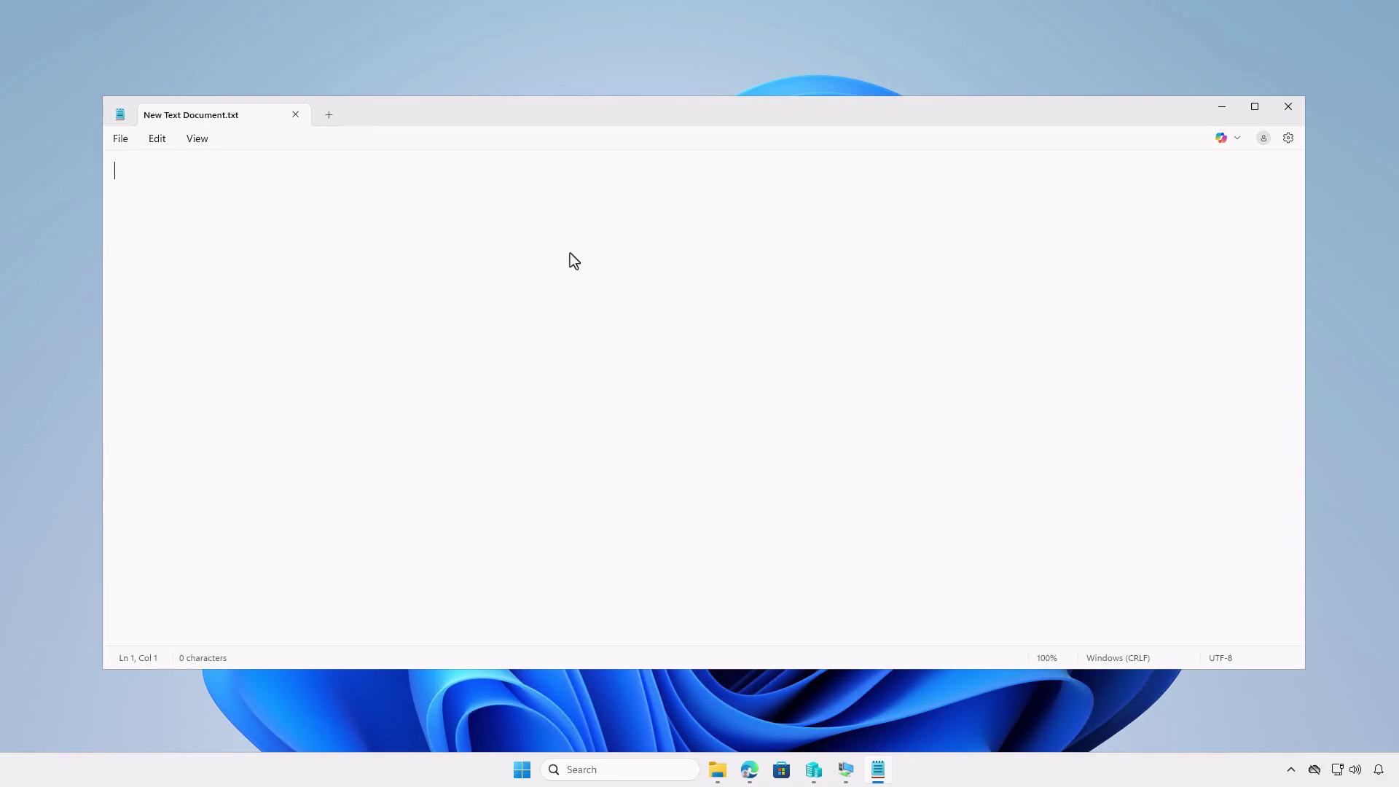
type("$OptionalFeatures = Get-WmiObject -Class Win32_OptionalFeature if ( $OptionalFeatures | Where-Object {($_.Name -Match \"VirtualMachinePlatform\") -and ($_.InstallState -eq 1)} ){ $true }")
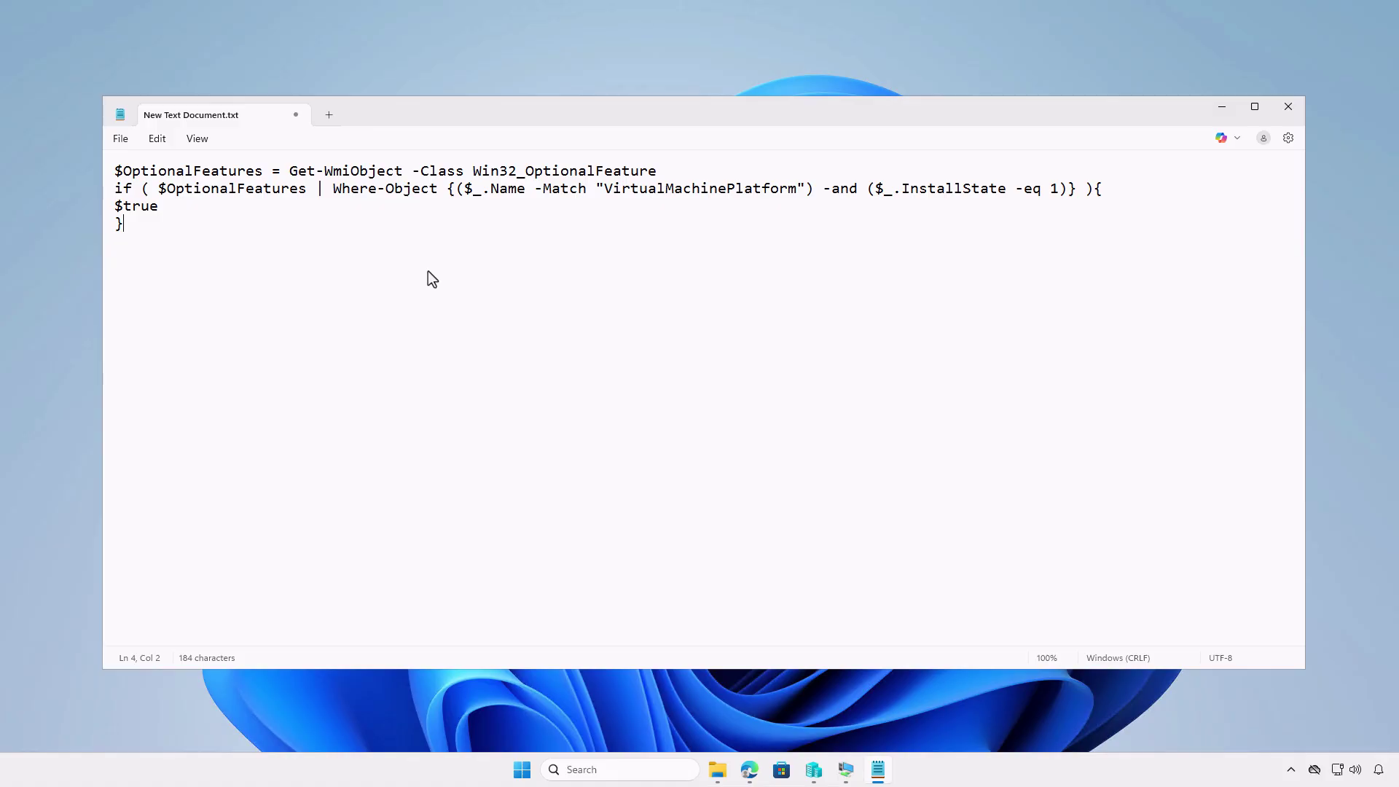
left_click(119, 139)
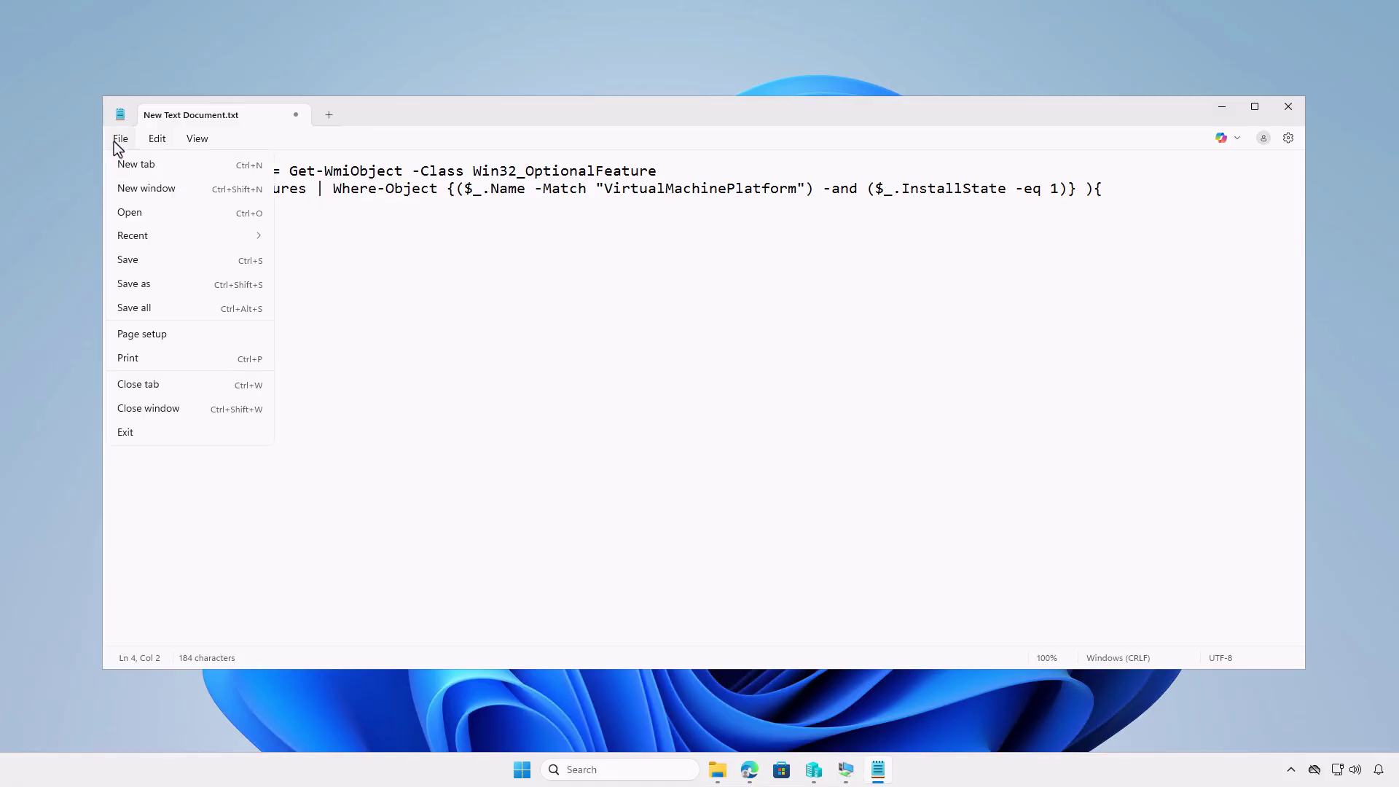
left_click(165, 282)
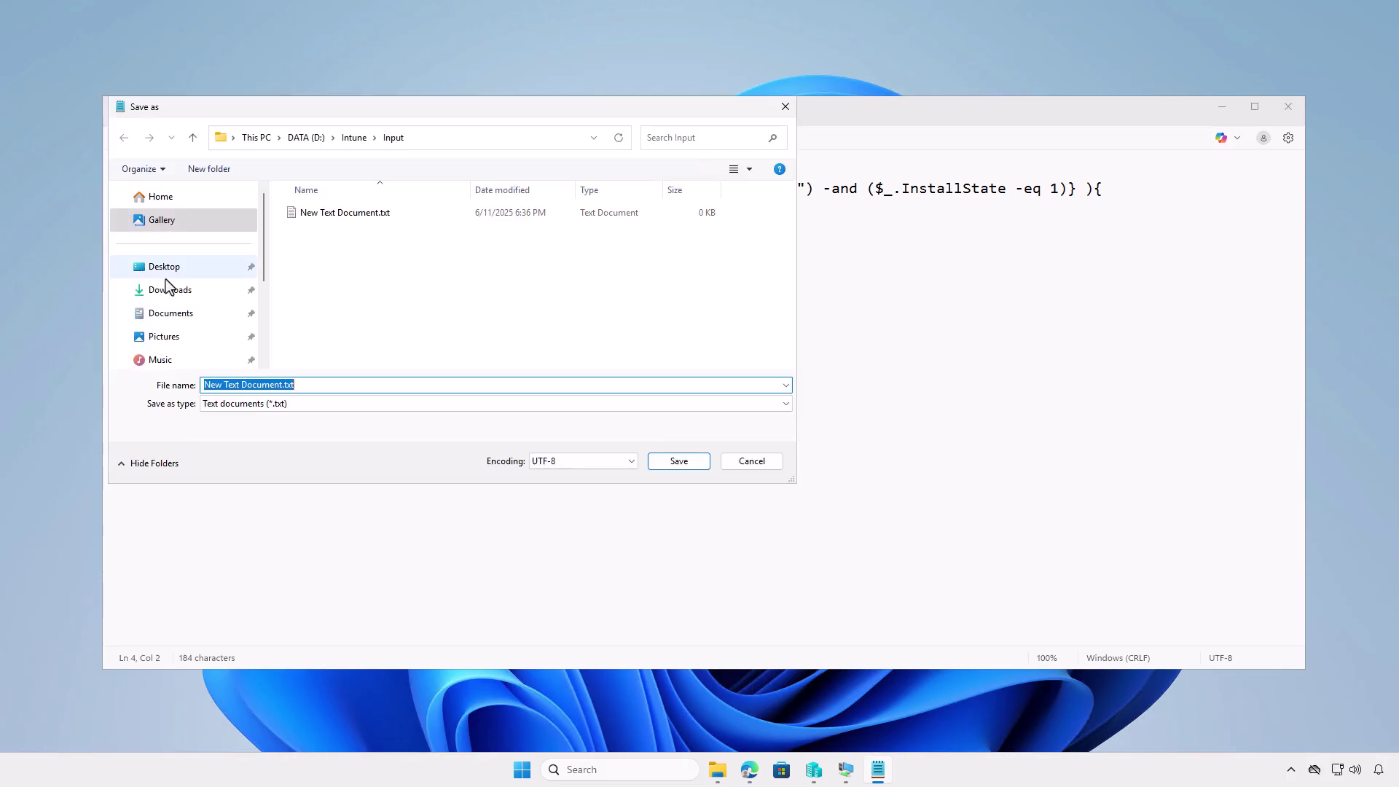
left_click(366, 403)
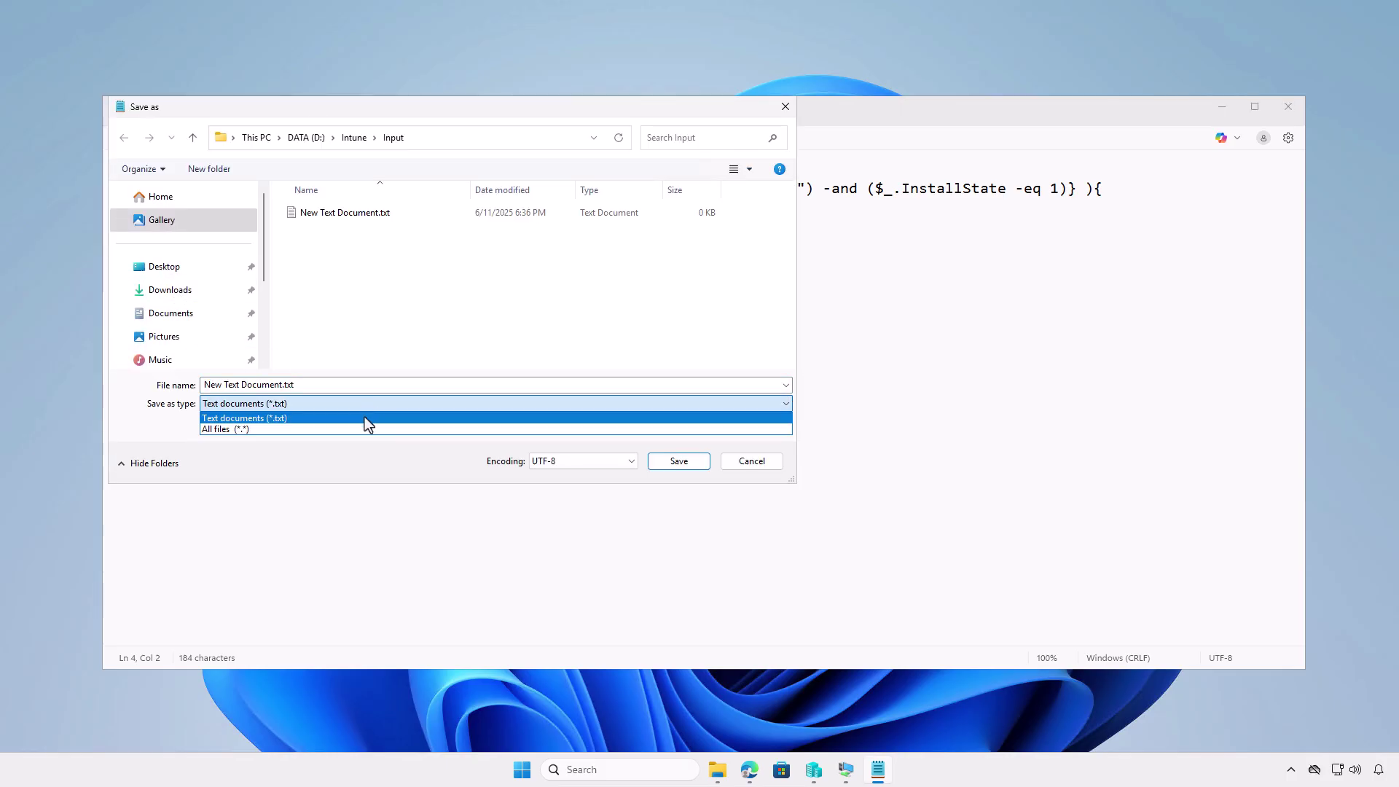
left_click(362, 429)
triple_click(372, 386)
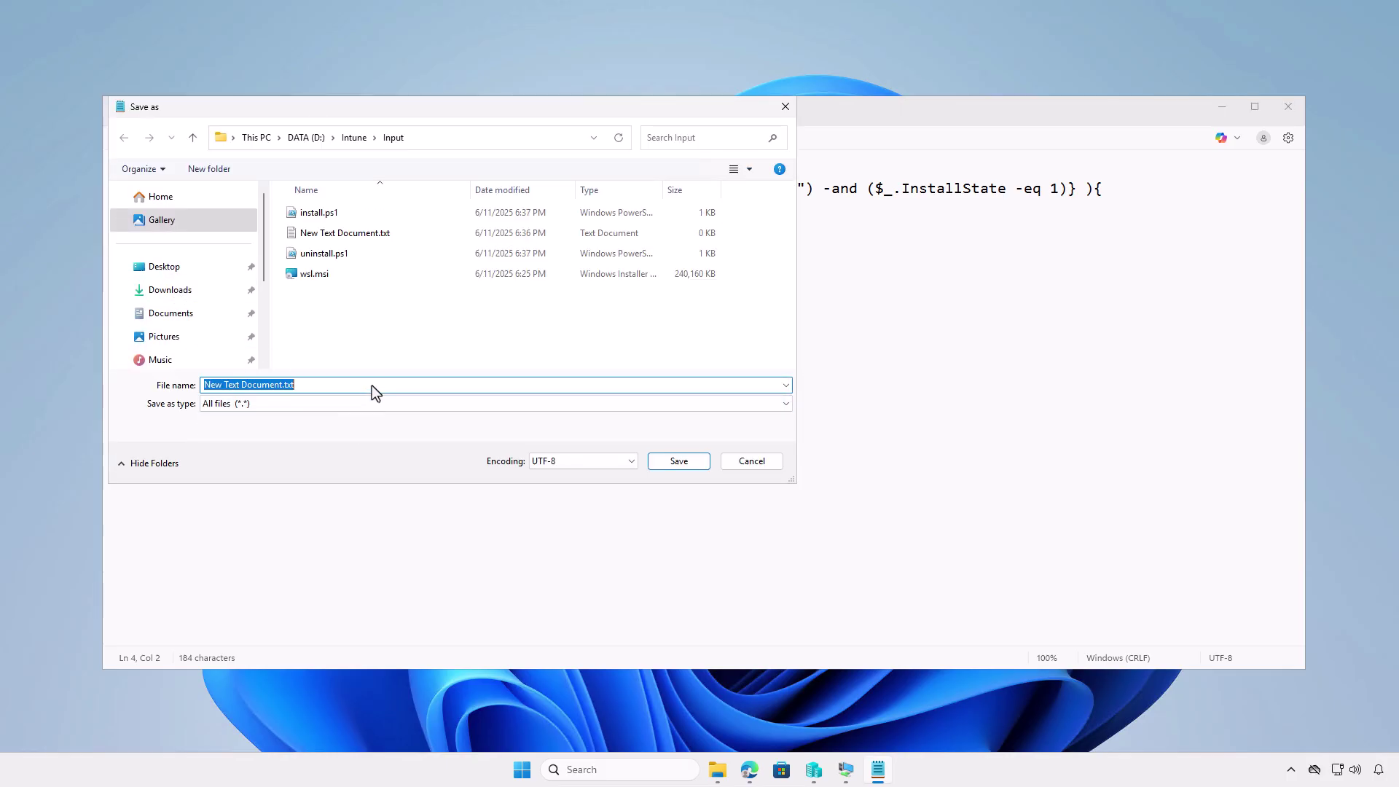
type("detec")
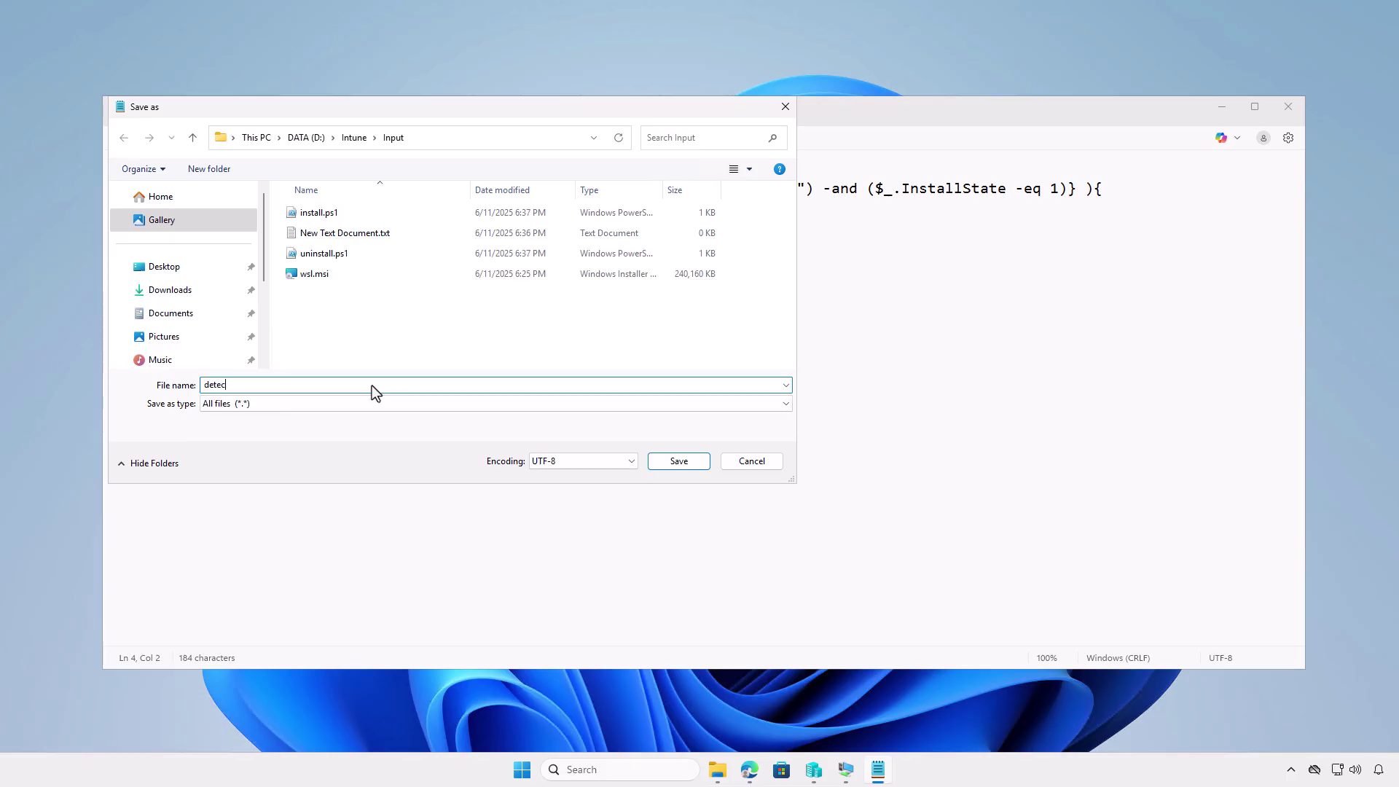
type("tion.ps1")
left_click(677, 464)
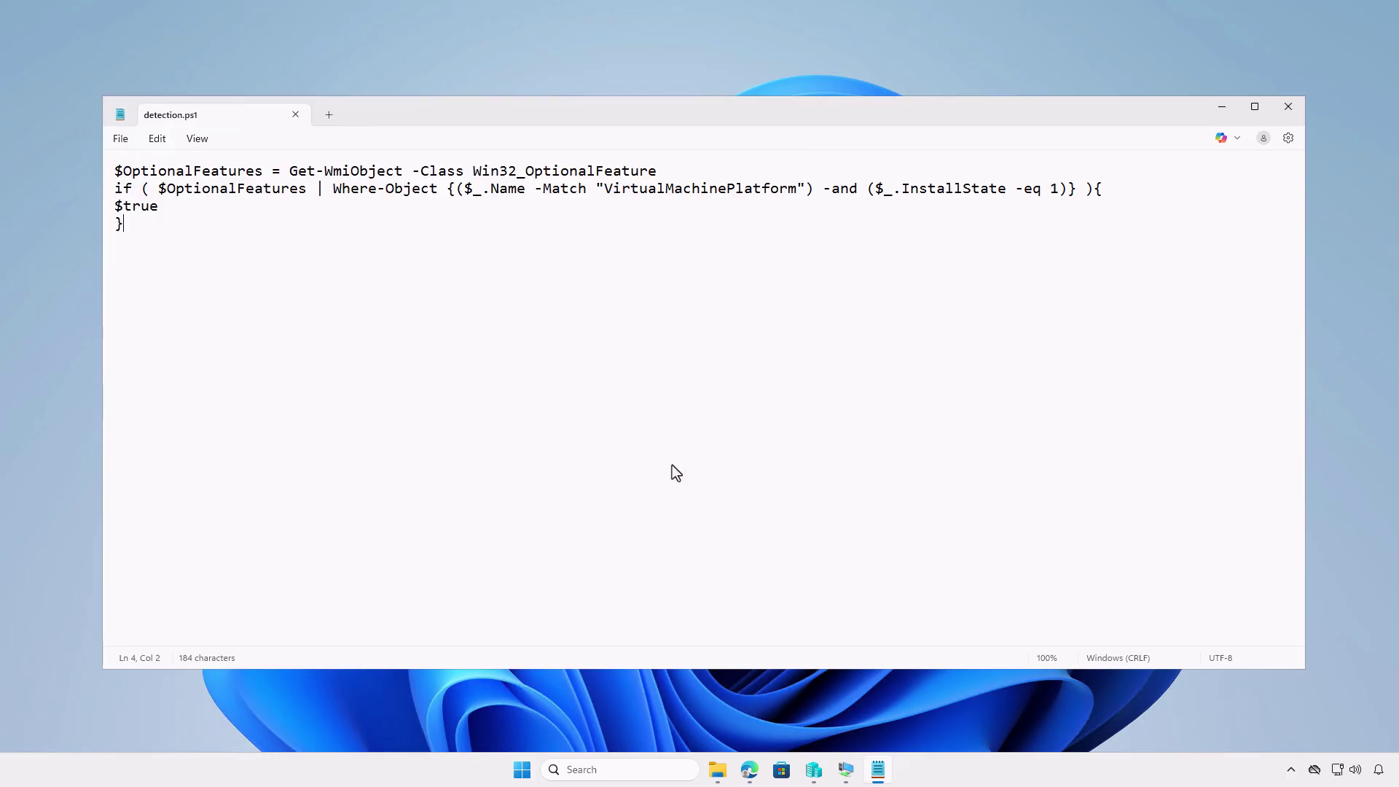
left_click(296, 114)
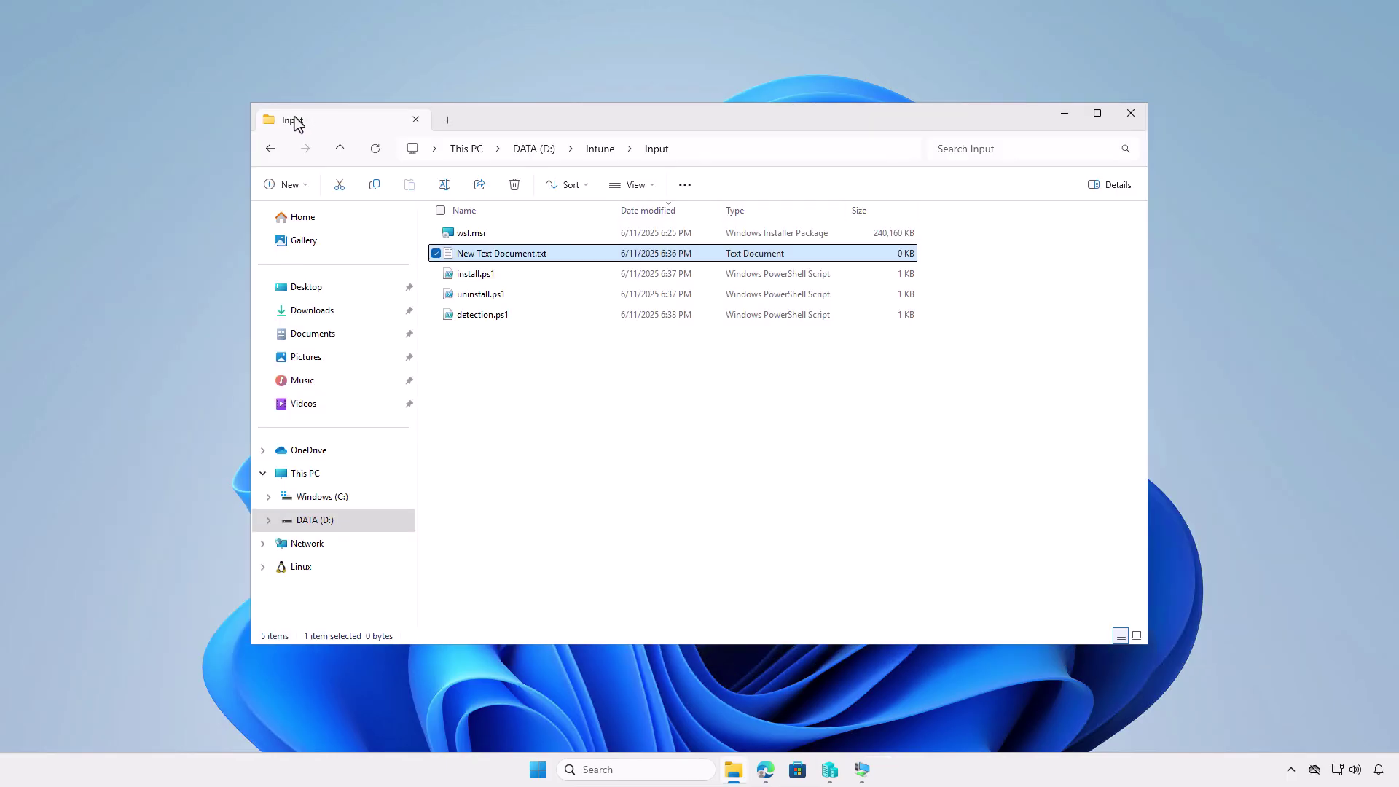
Step: Delete the empty New Text Document.txt from the Input folder and go back to the D:\Intune folder
left_click(510, 186)
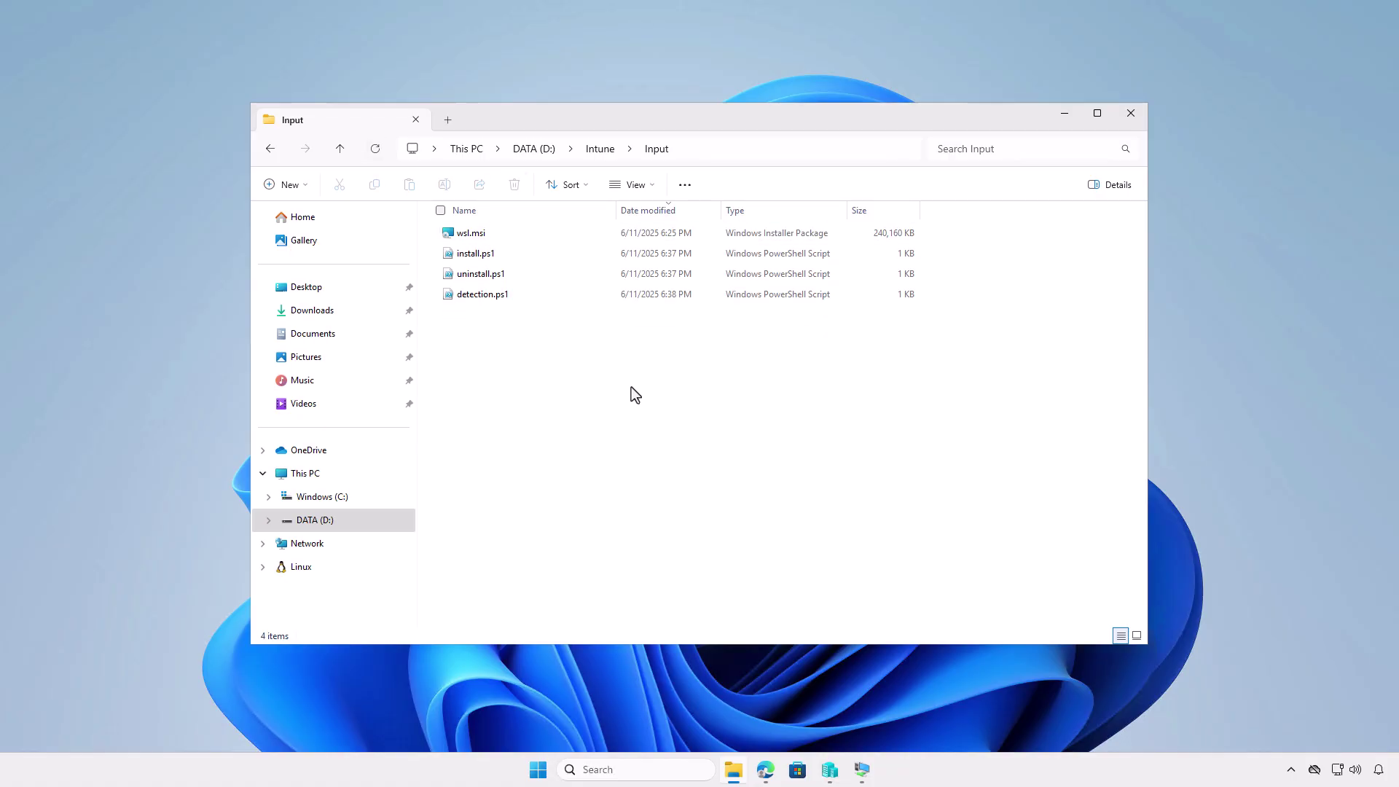
left_click(605, 152)
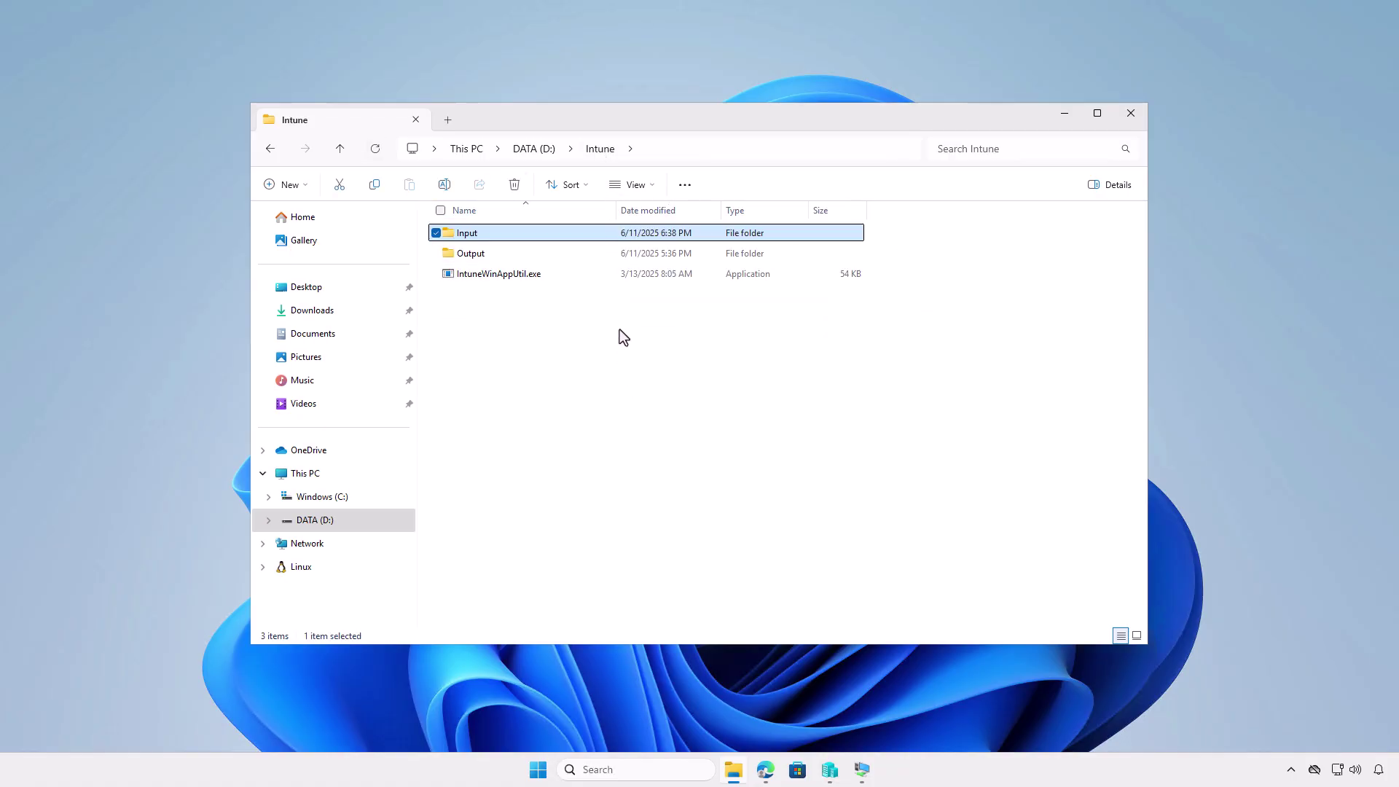
left_click(620, 344)
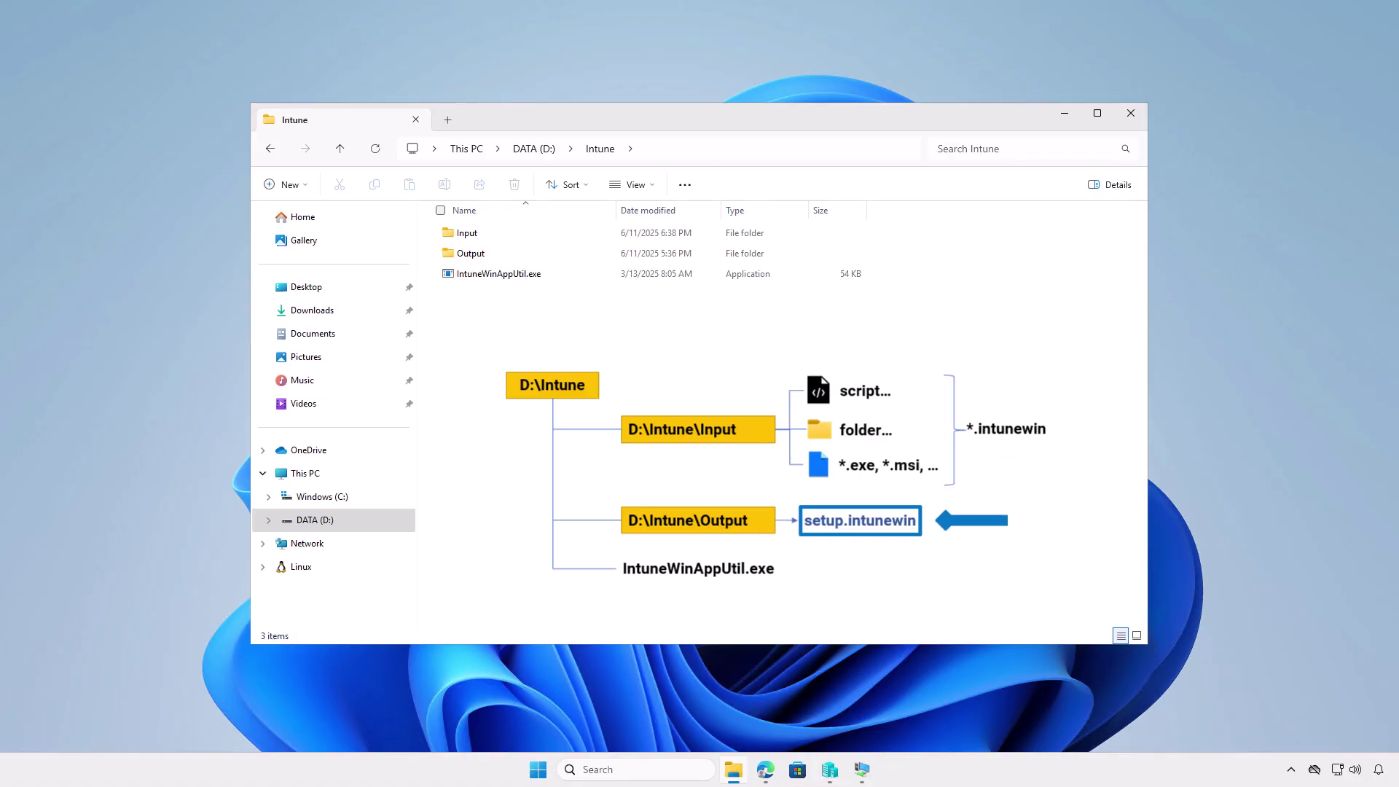
Step: Run IntuneWinAppUtil.exe and specify the copied path "D:\Intune\Input" as the source folder
left_click(562, 278)
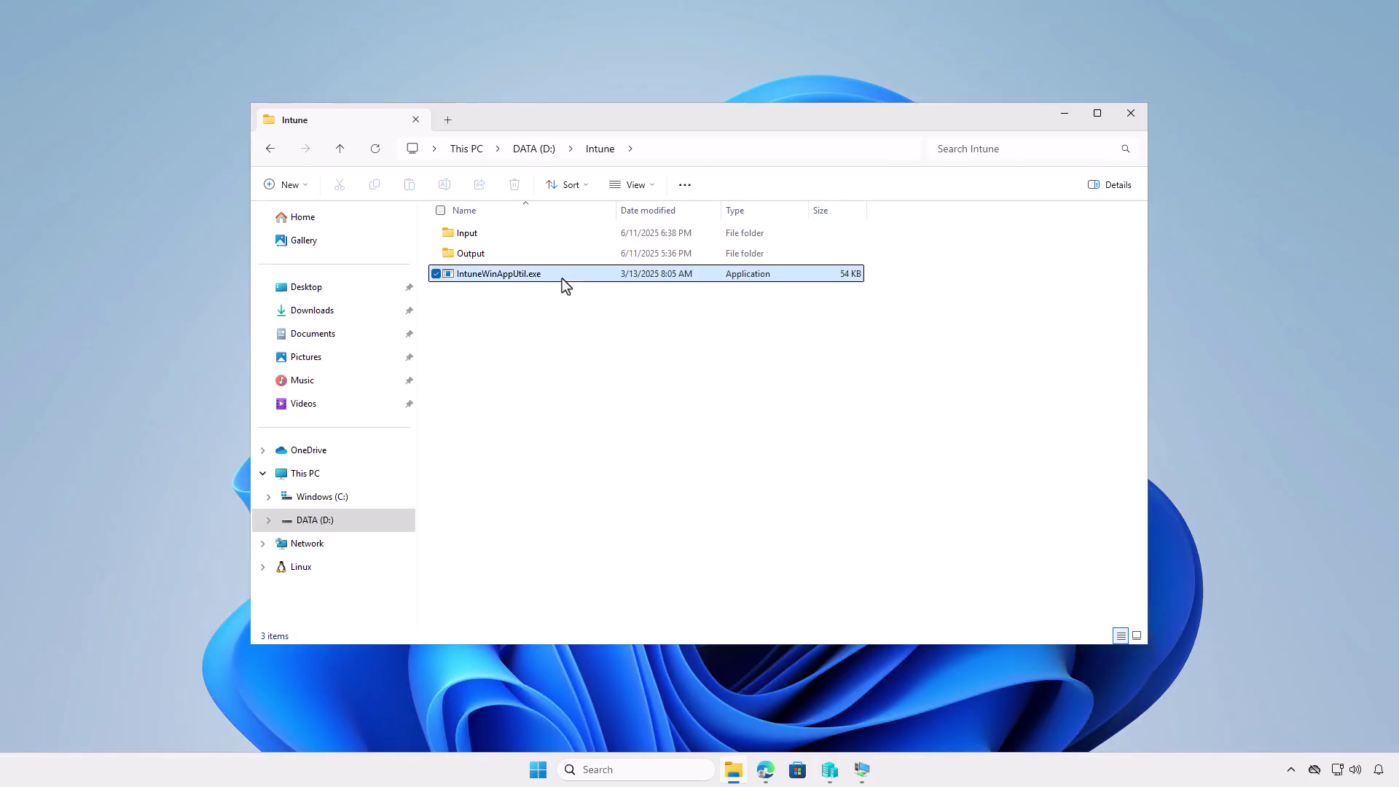
double_click(566, 285)
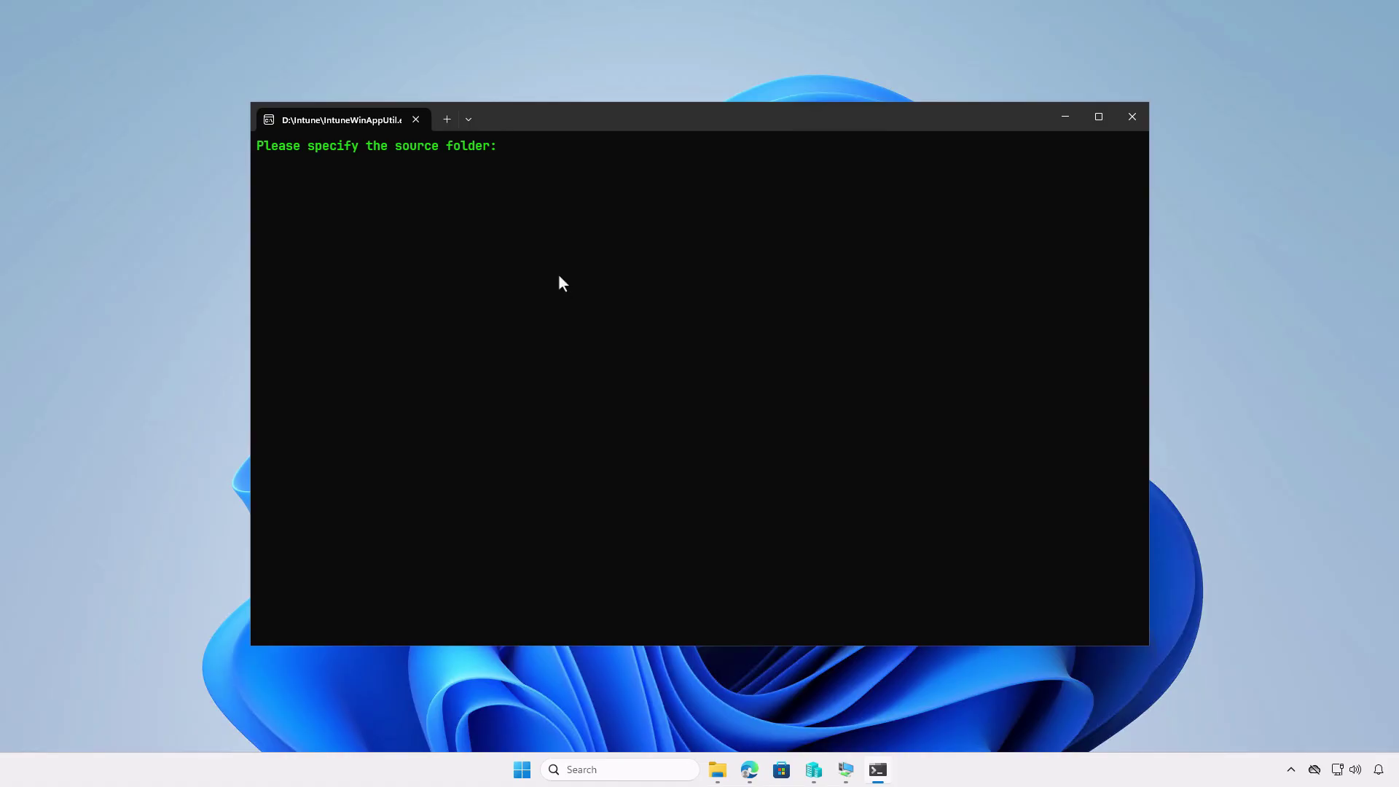
left_click(717, 770)
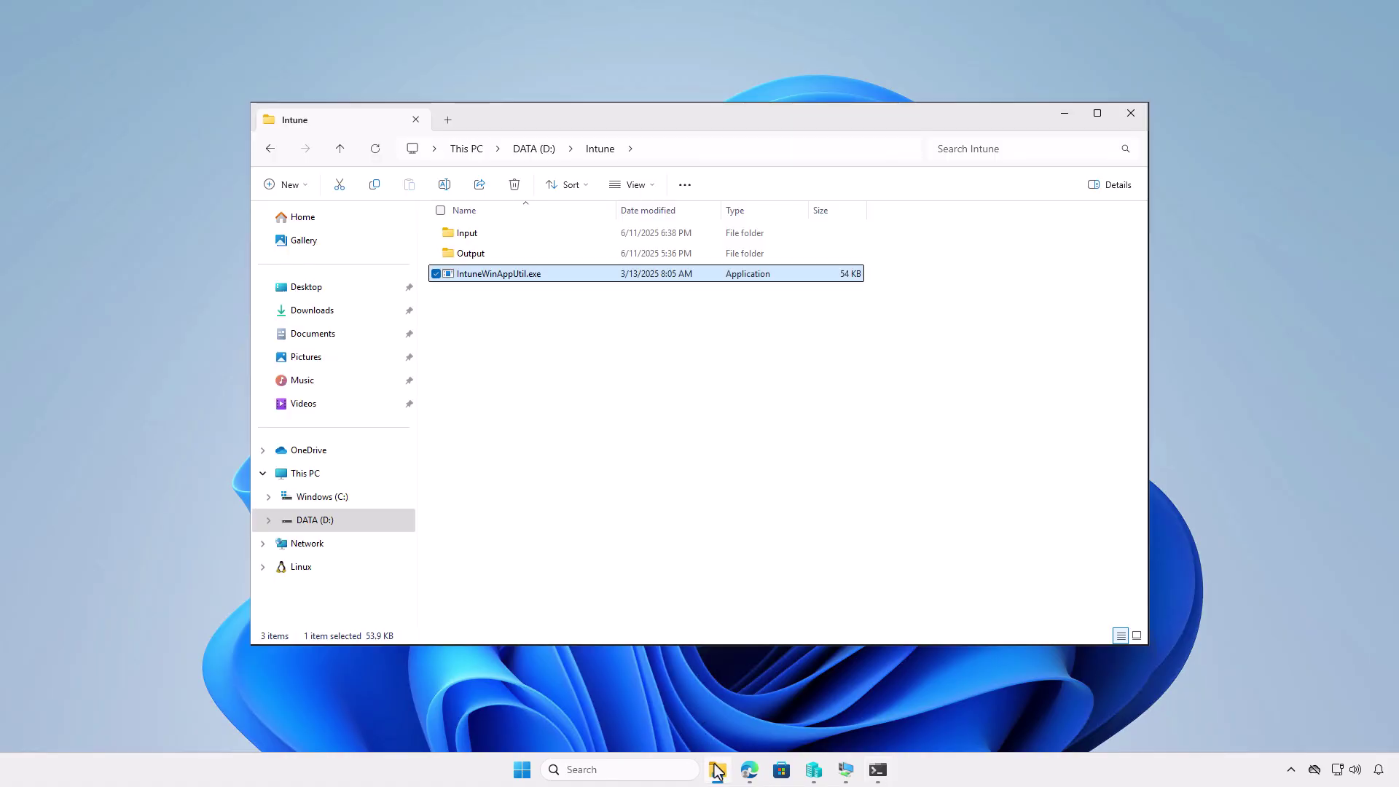
left_click(543, 234)
right_click(542, 234)
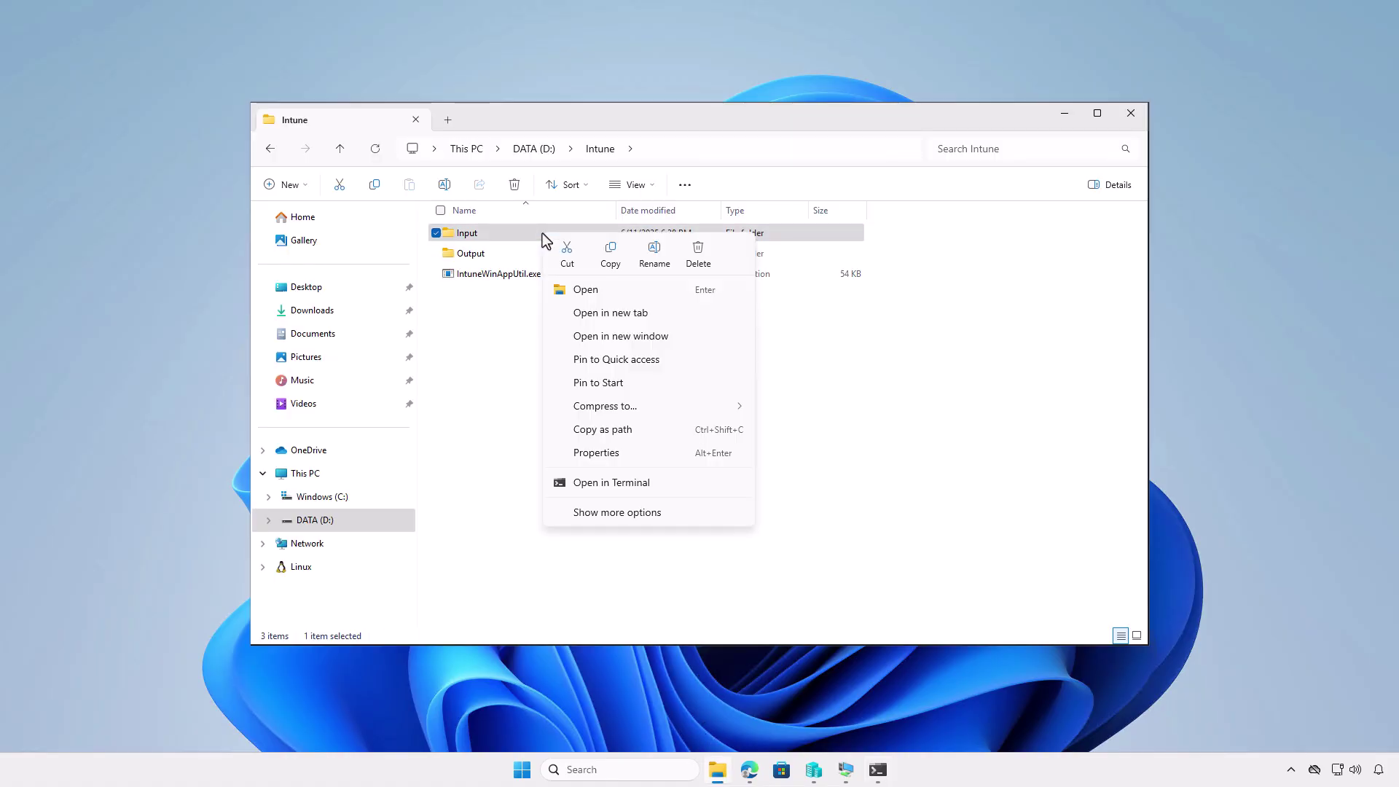
left_click(640, 426)
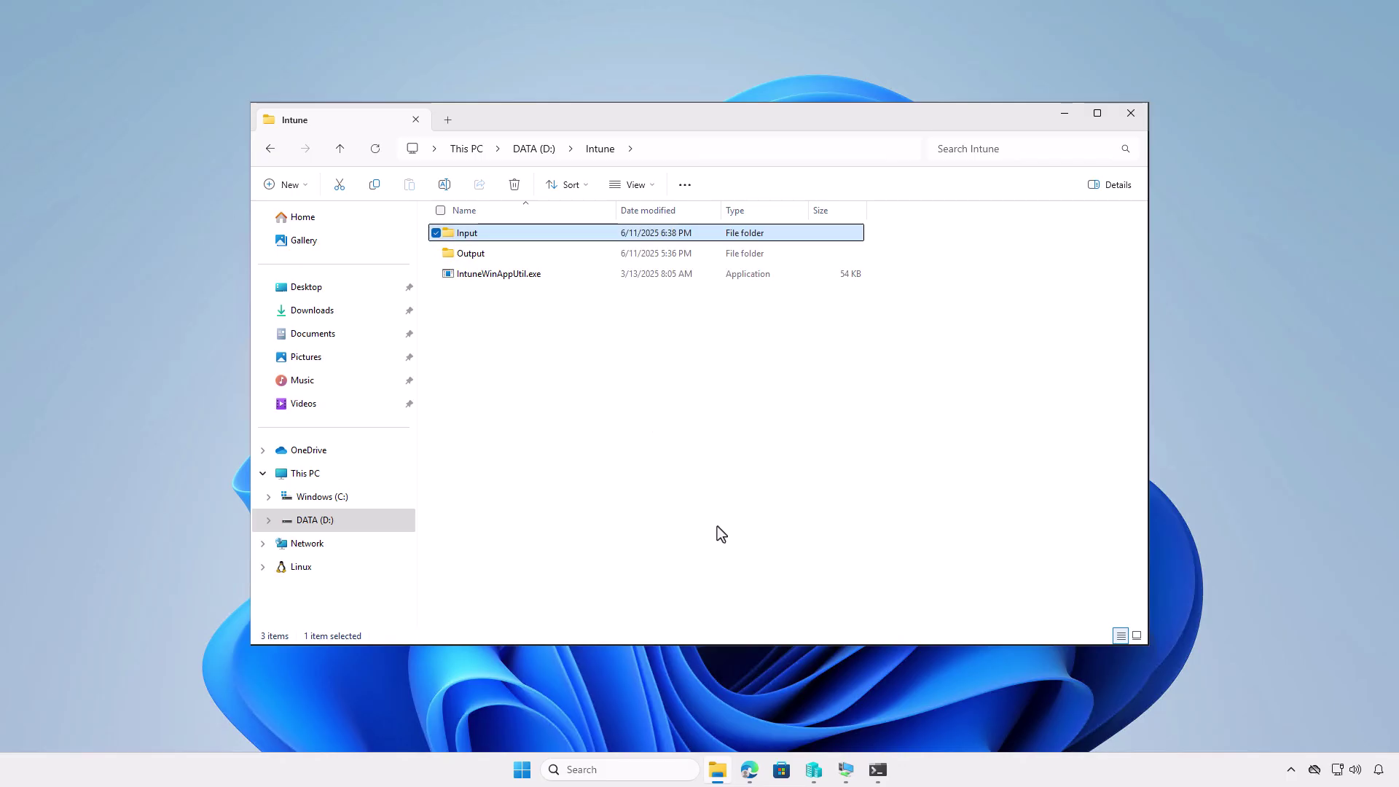
left_click(878, 769)
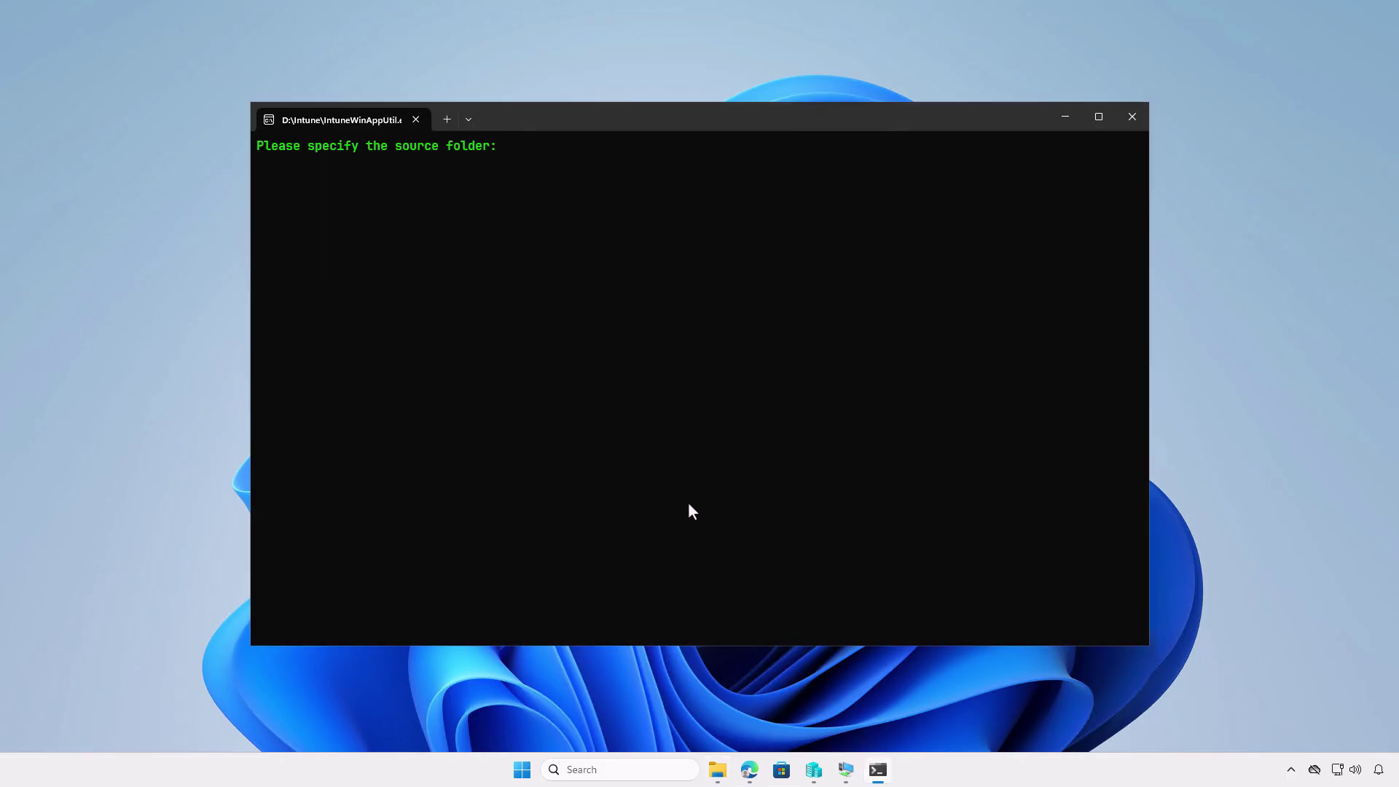
key("ctrl+v")
key("Return")
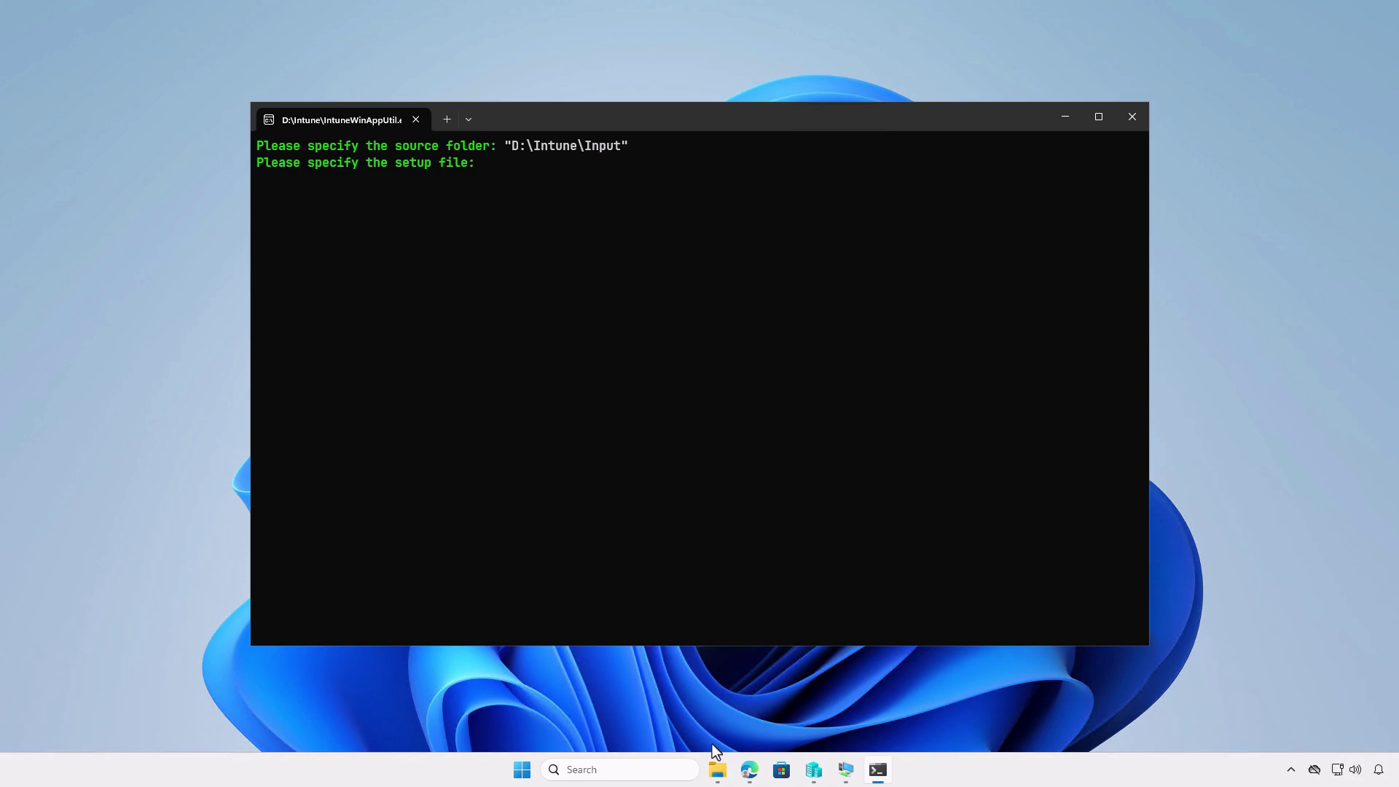
Step: Copy the path of install.ps1 in the Input folder and specify "D:\Intune\Input\install.ps1" as the setup file
left_click(718, 770)
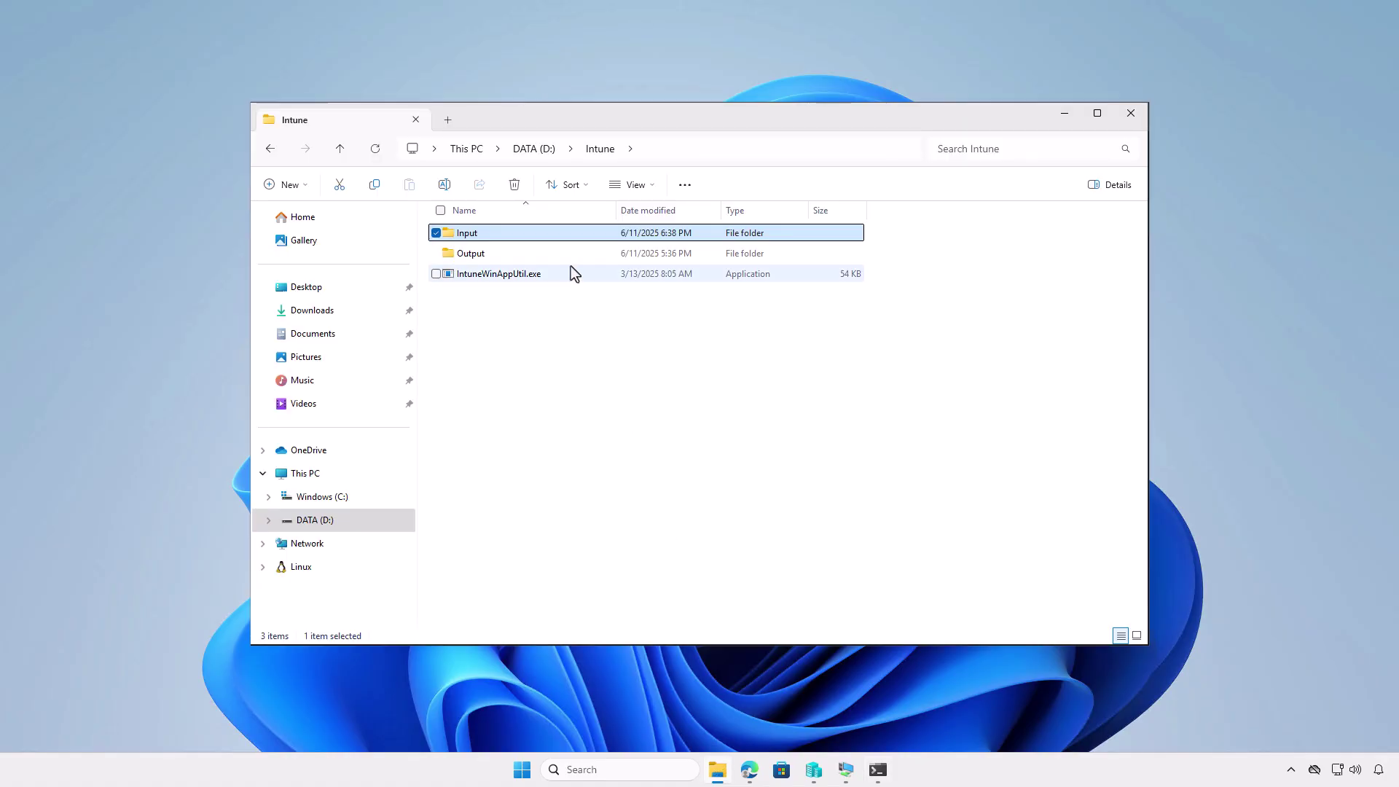
double_click(562, 234)
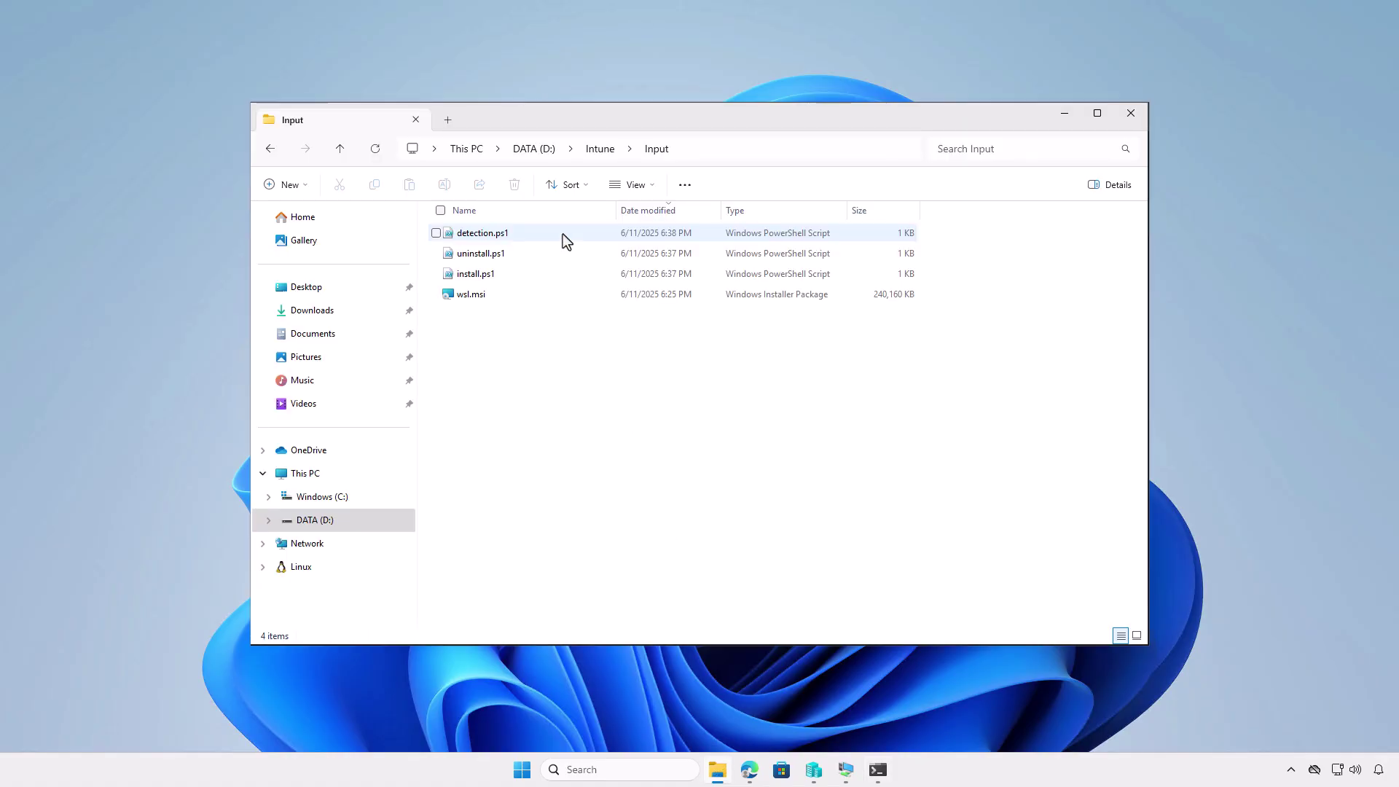
left_click(542, 275)
right_click(542, 275)
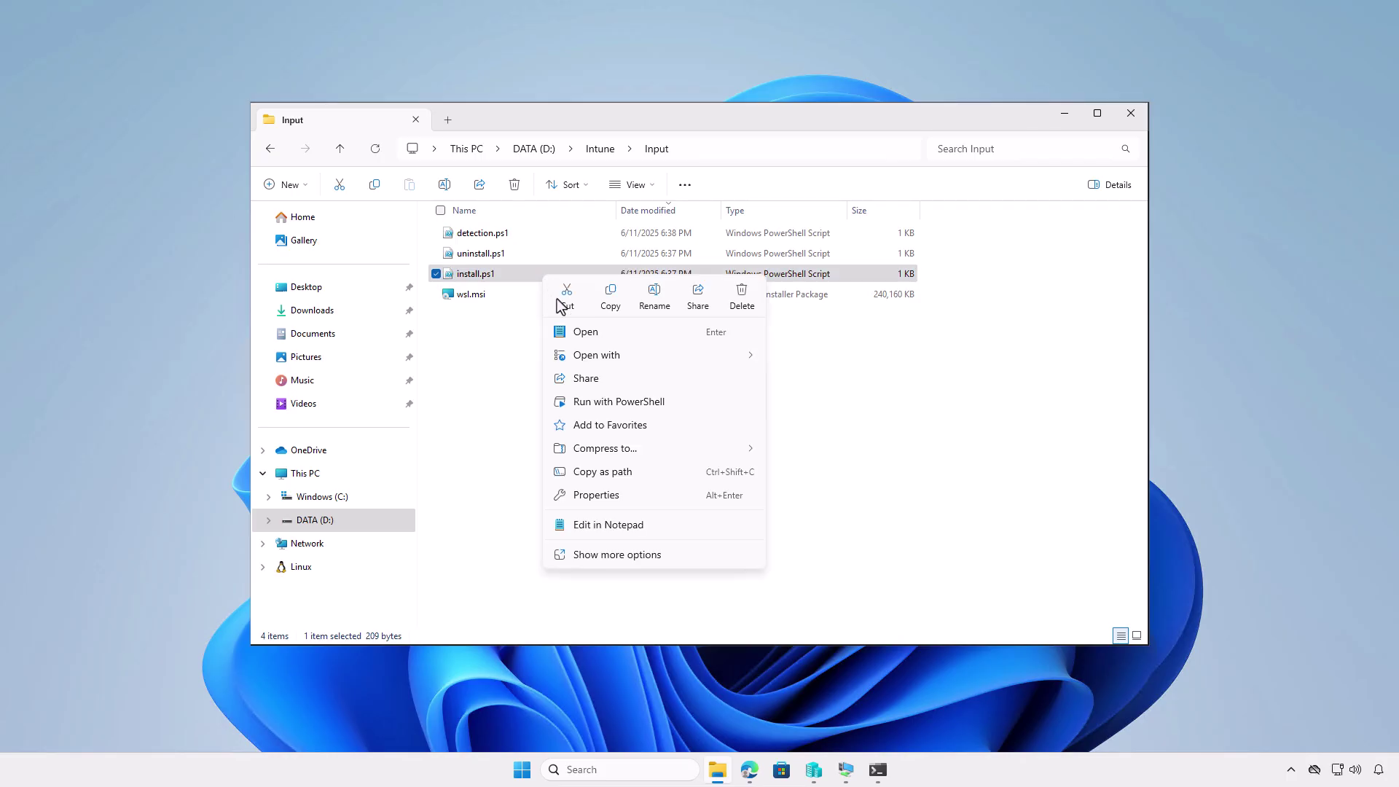
left_click(634, 475)
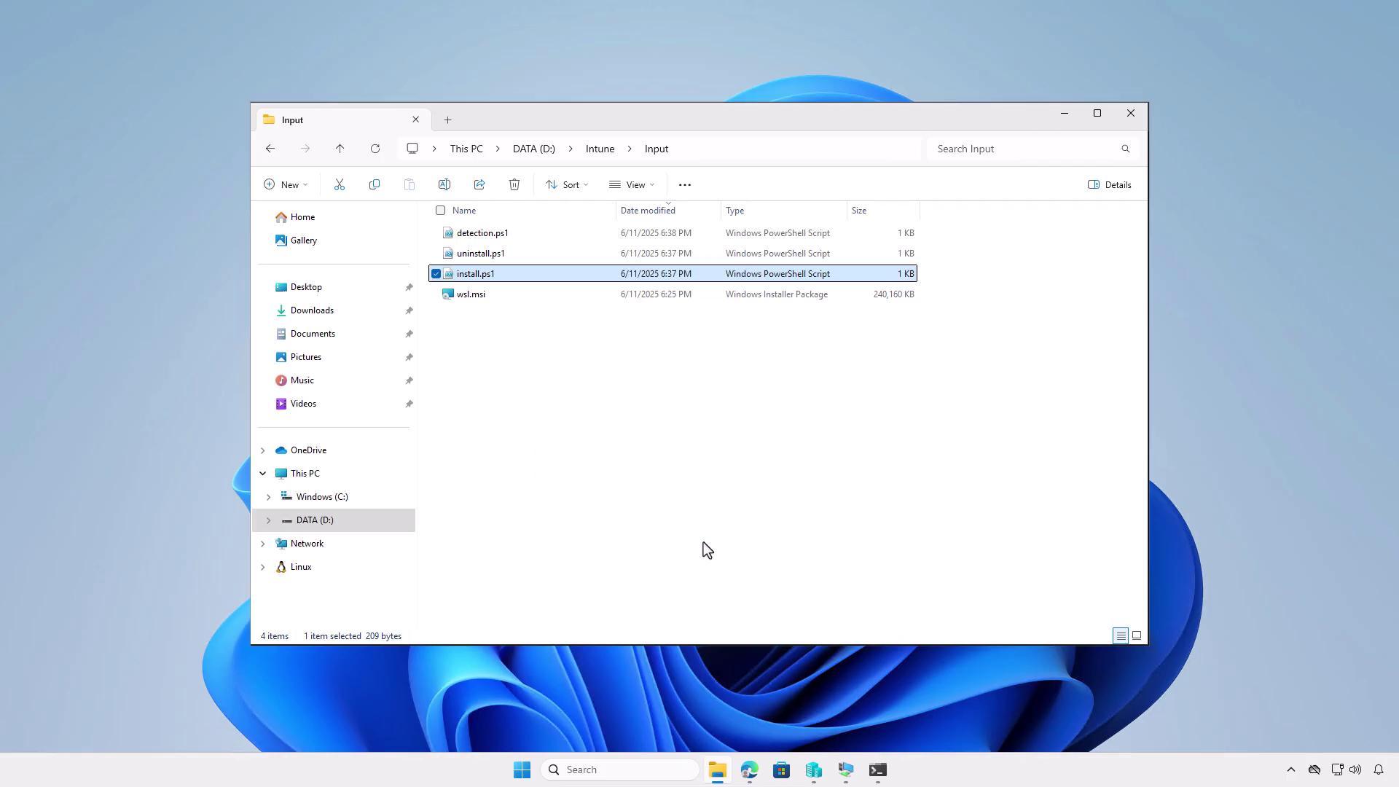
left_click(877, 769)
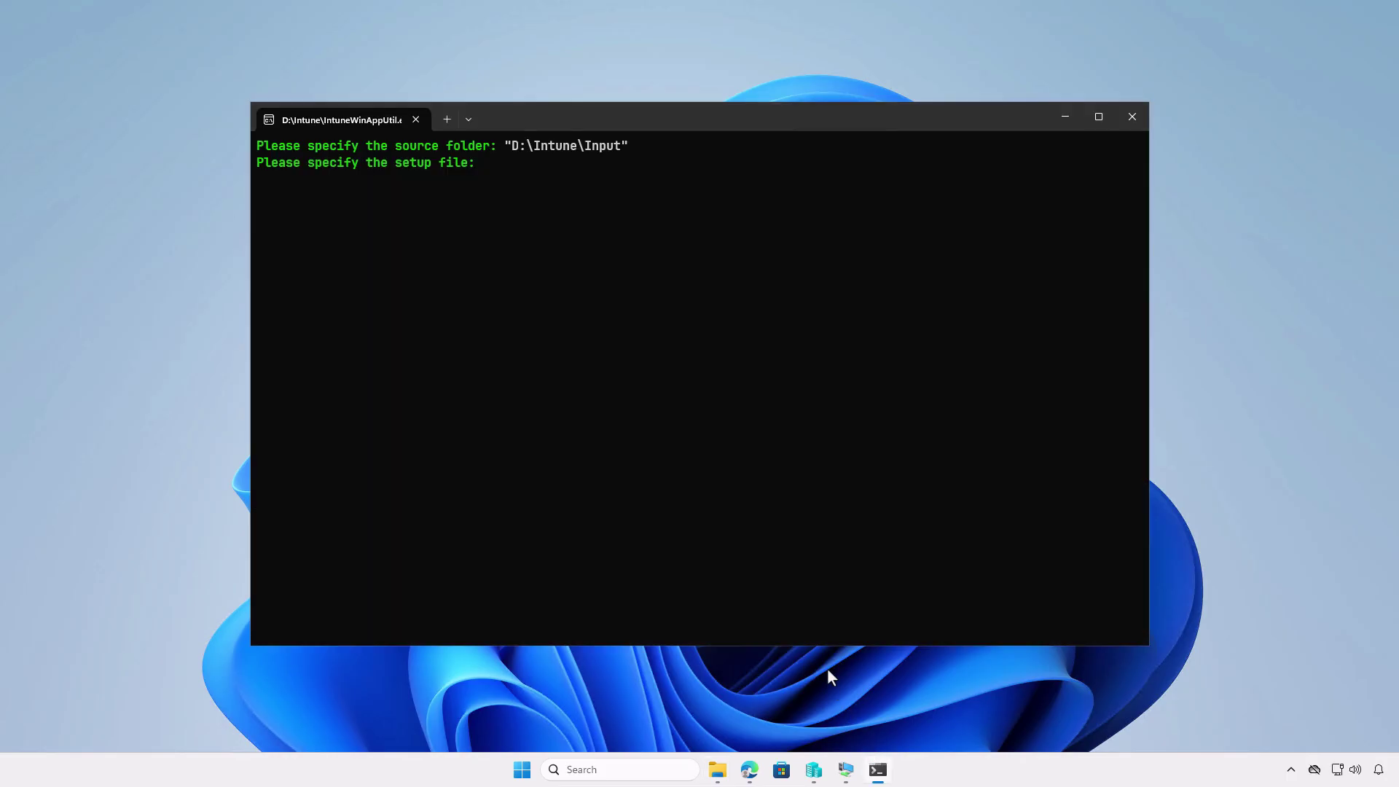
key("ctrl+v")
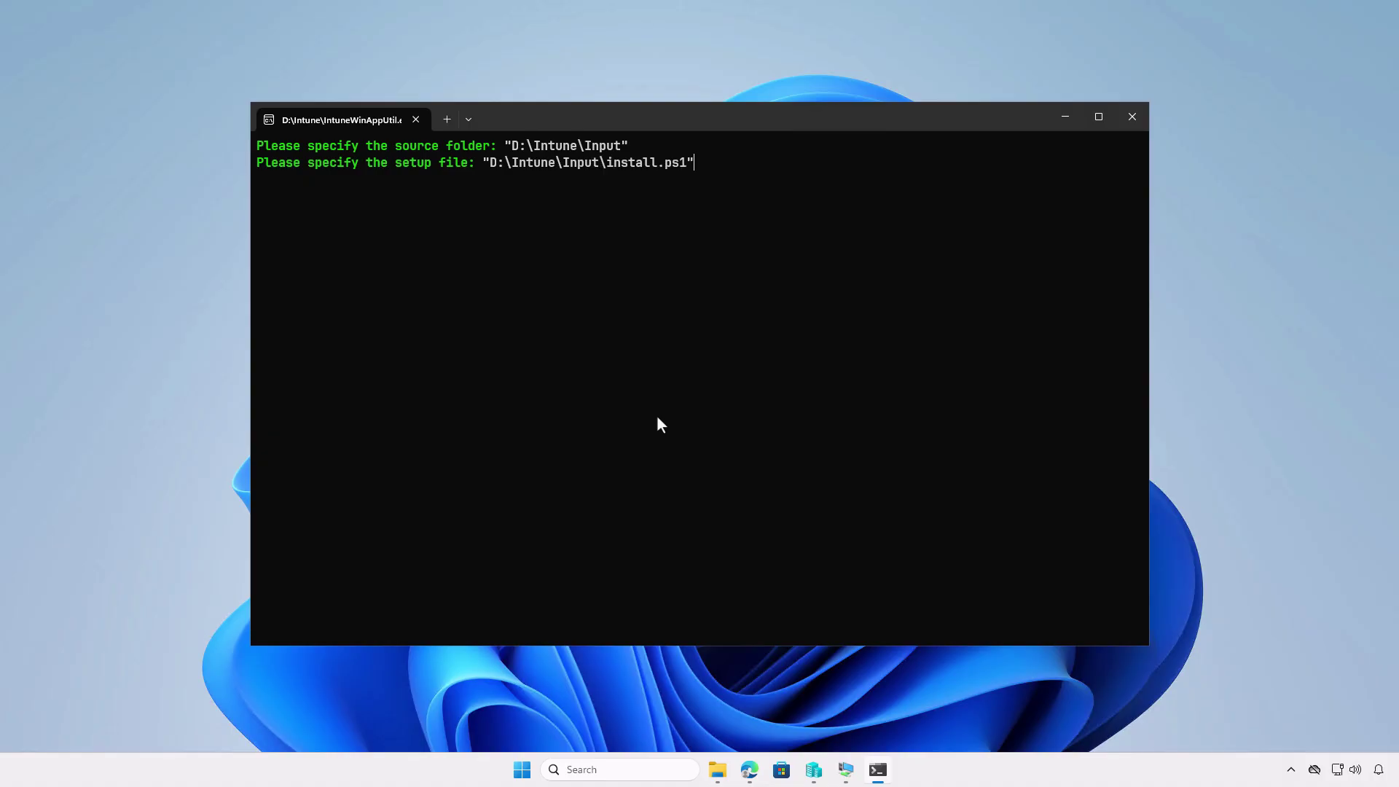
key("Return")
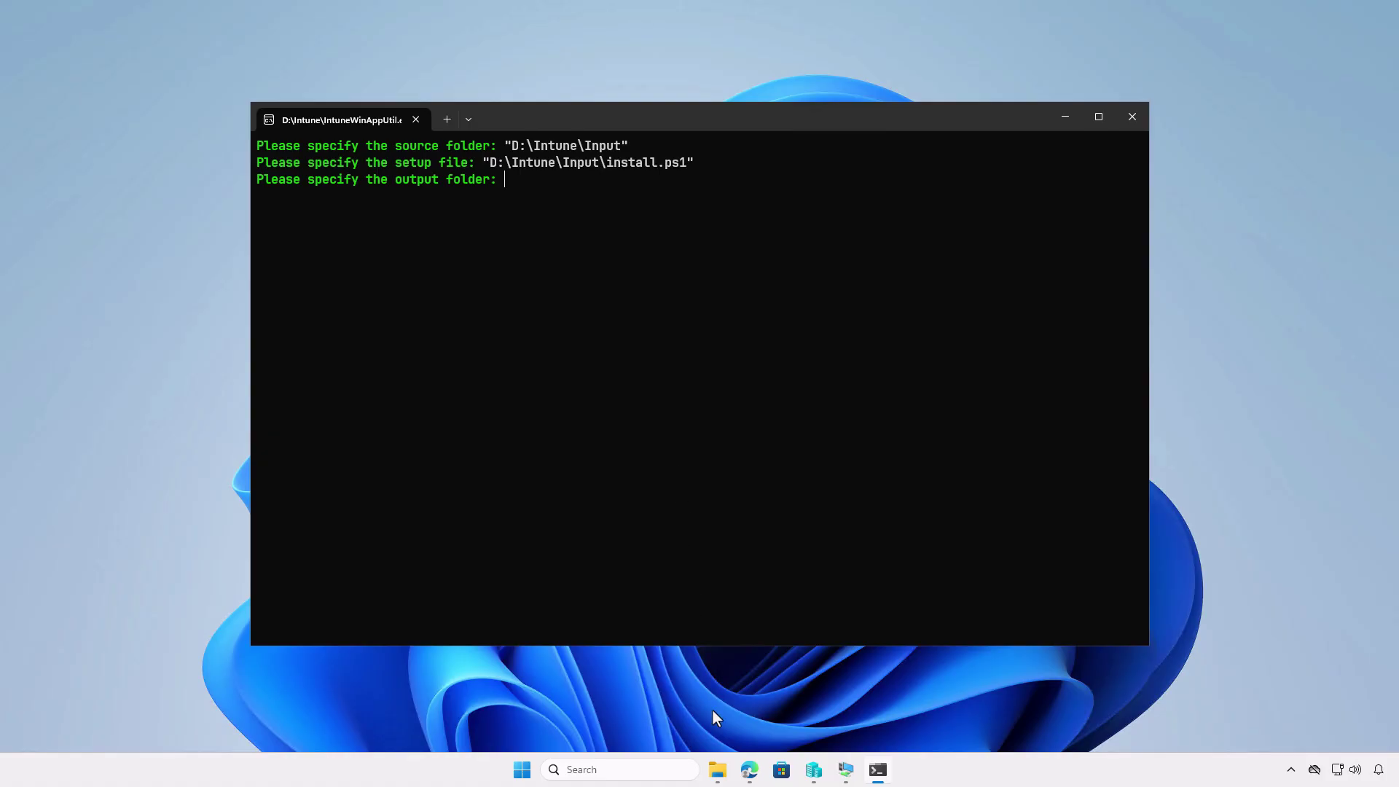
Step: Copy the Output folder's path and specify "D:\Intune\Output" as the packaging tool's output folder
left_click(717, 770)
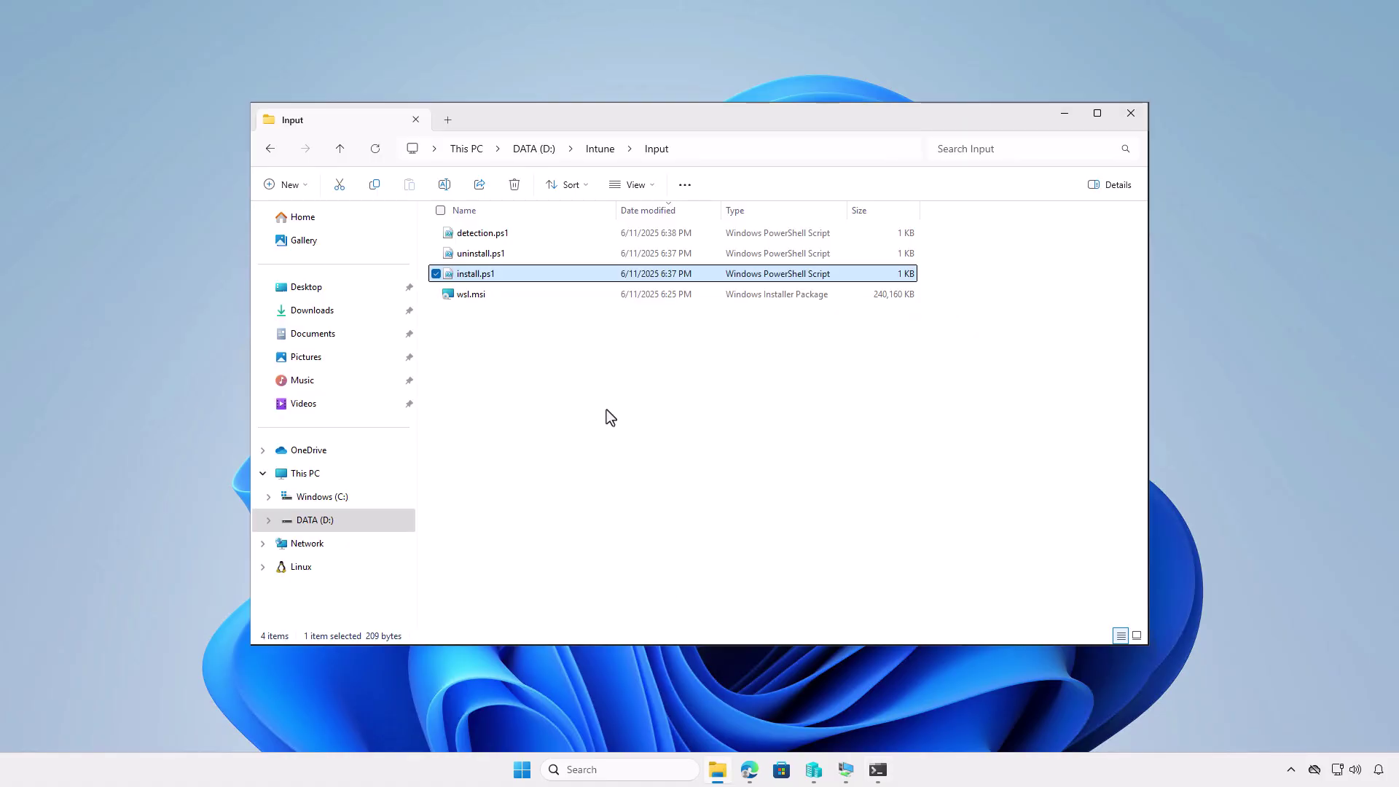
left_click(599, 150)
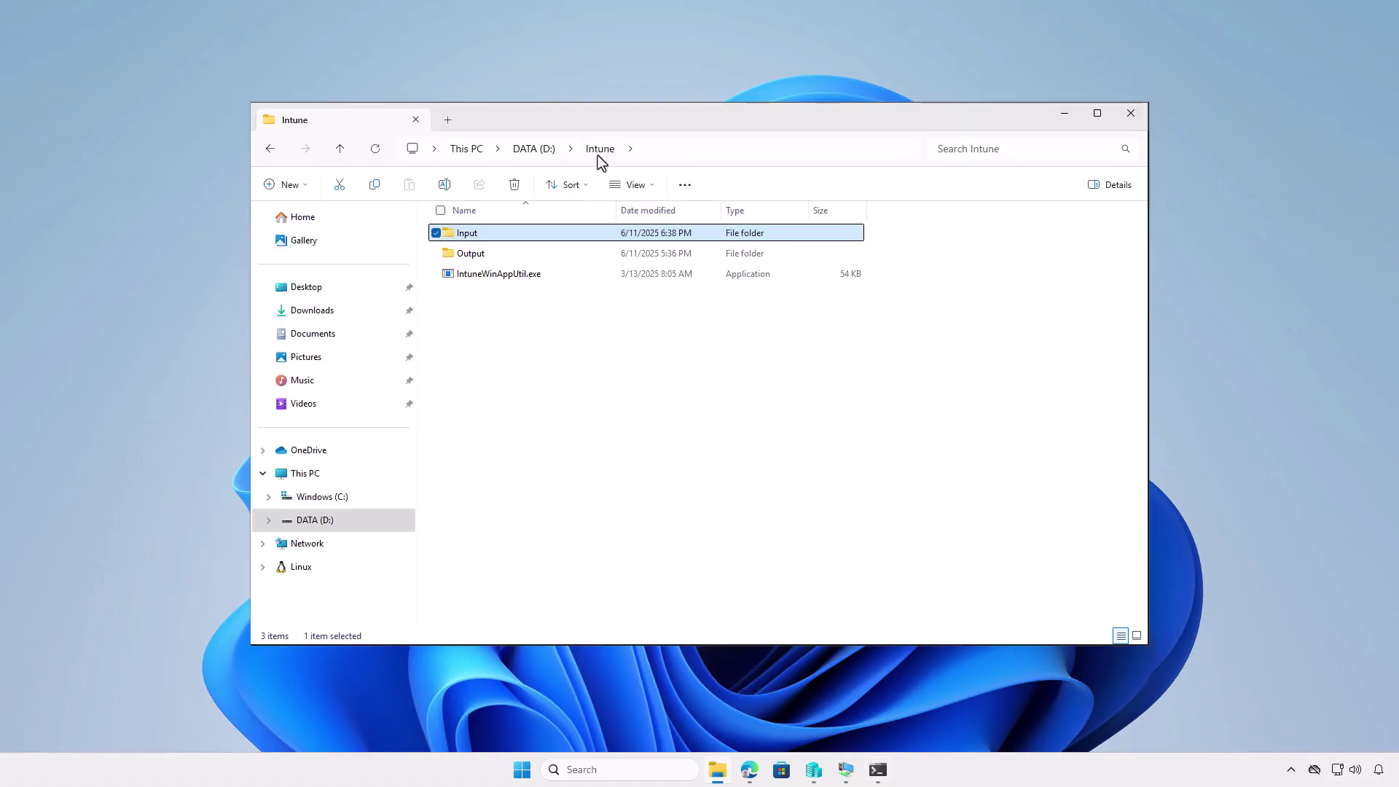
left_click(552, 249)
right_click(553, 249)
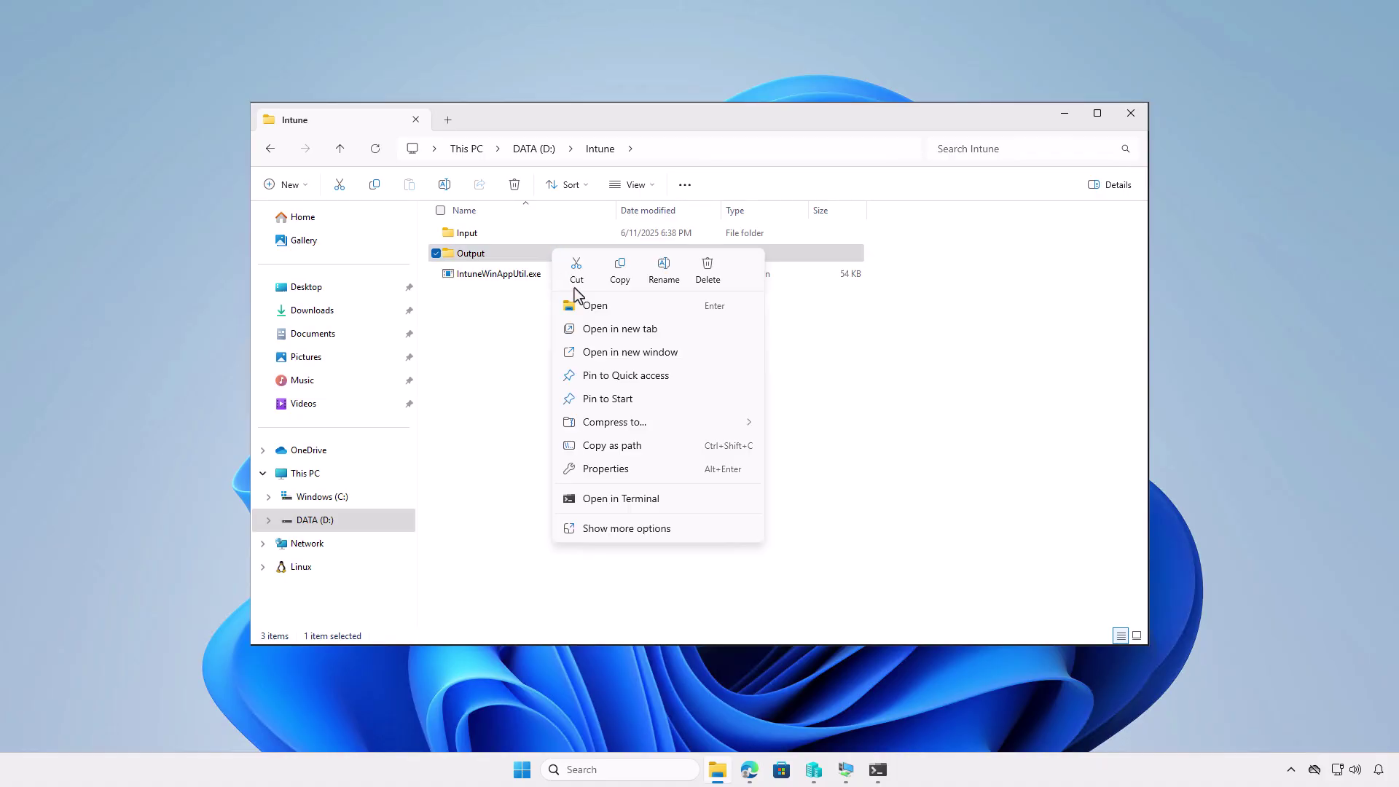
left_click(645, 444)
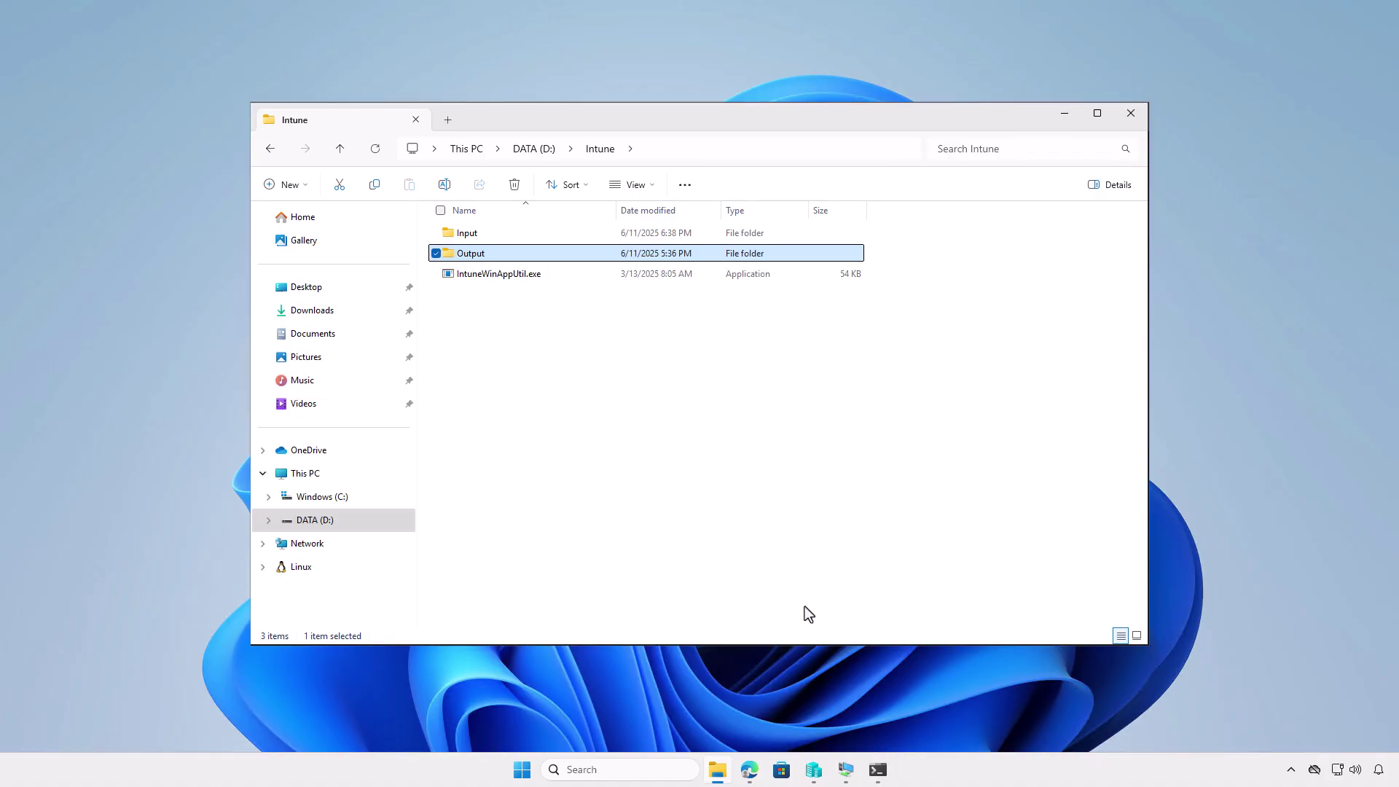
left_click(877, 769)
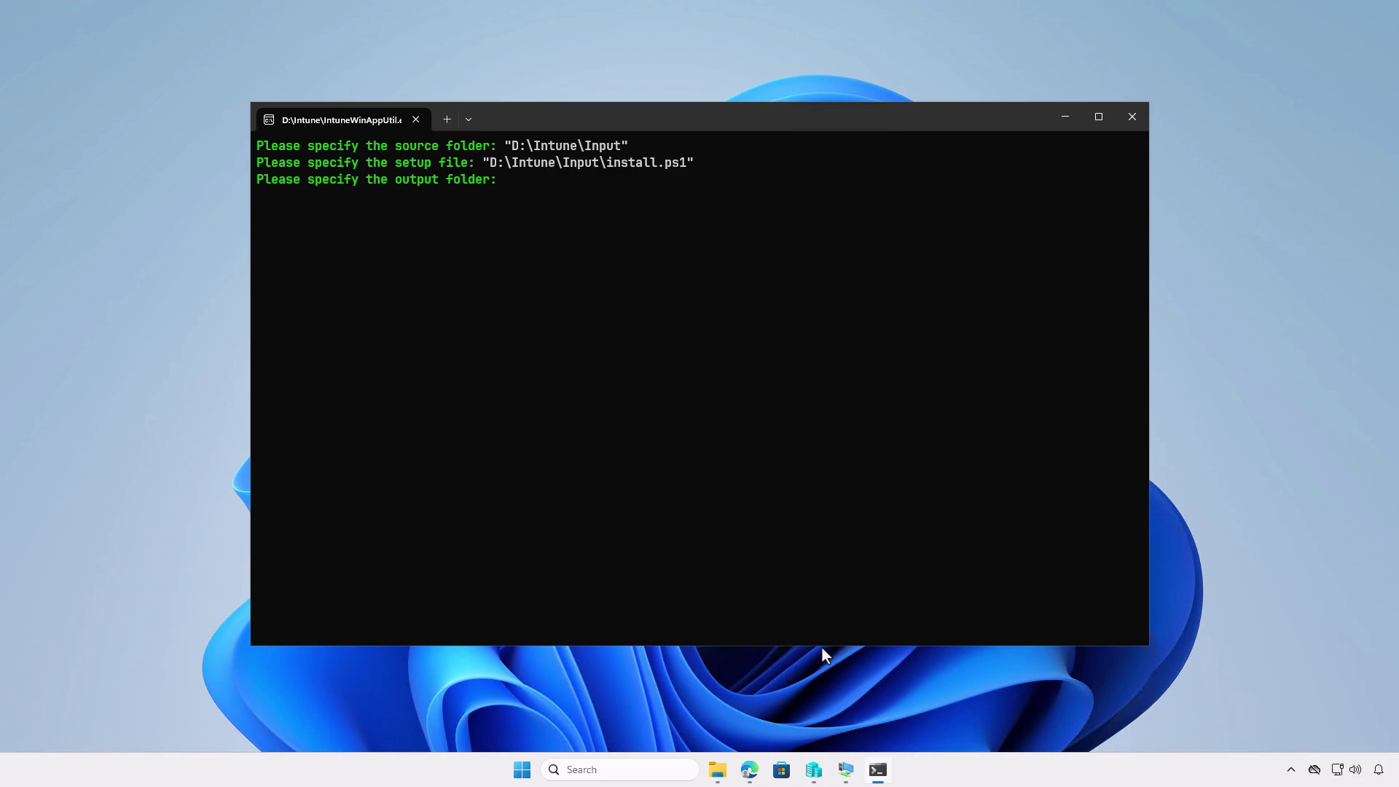
key("ctrl+v")
key("Return")
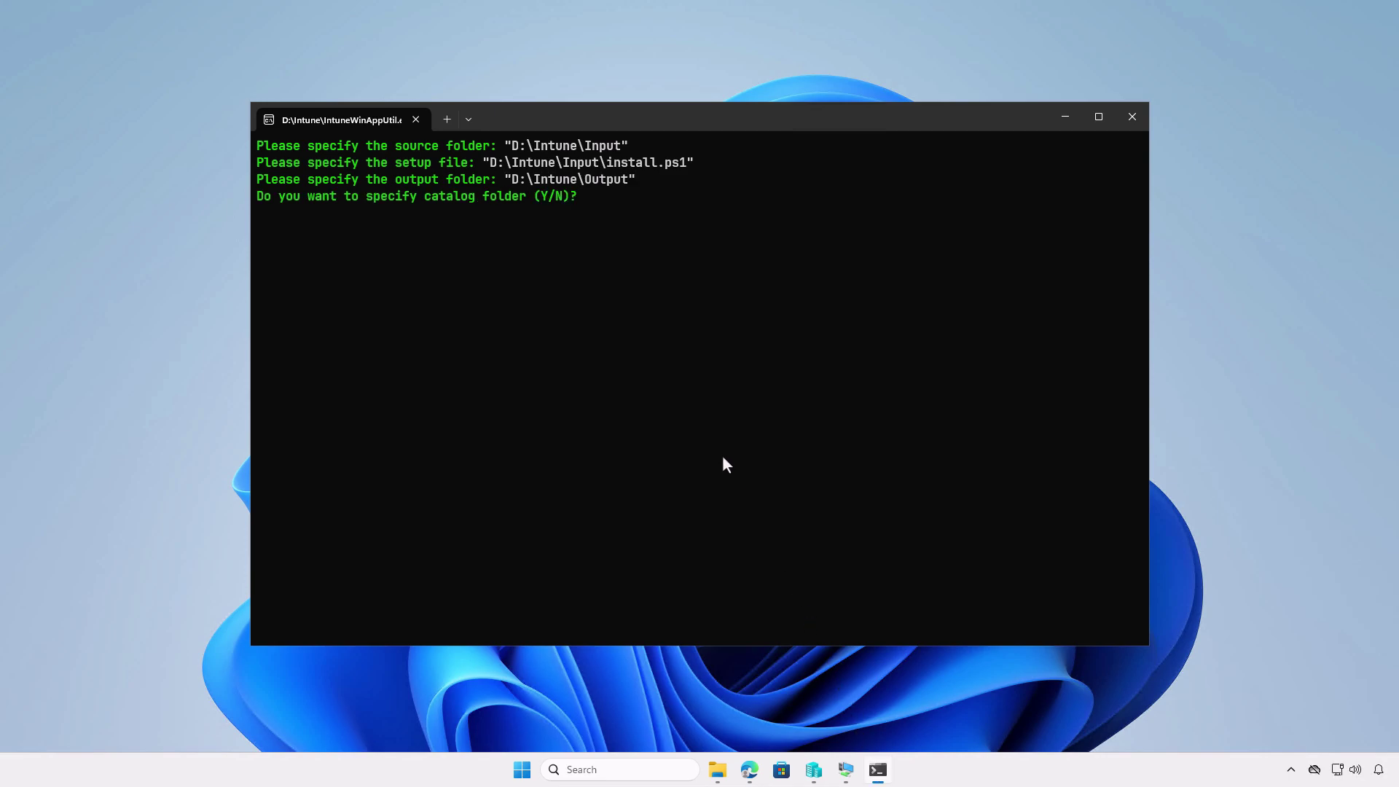
Step: Decline specifying a catalog folder so the package is built, and check the Output folder for the .intunewin file before minimizing the window
key("n")
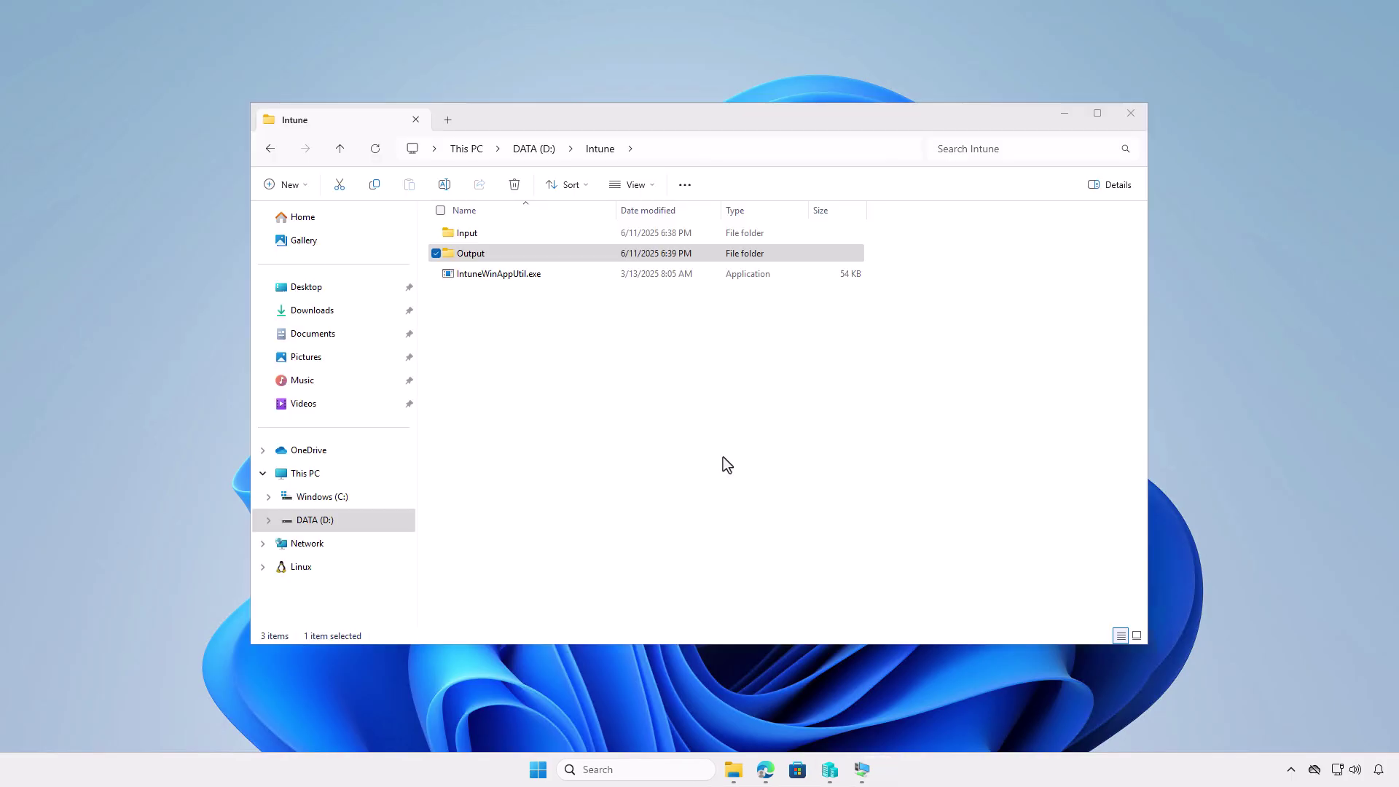
double_click(581, 255)
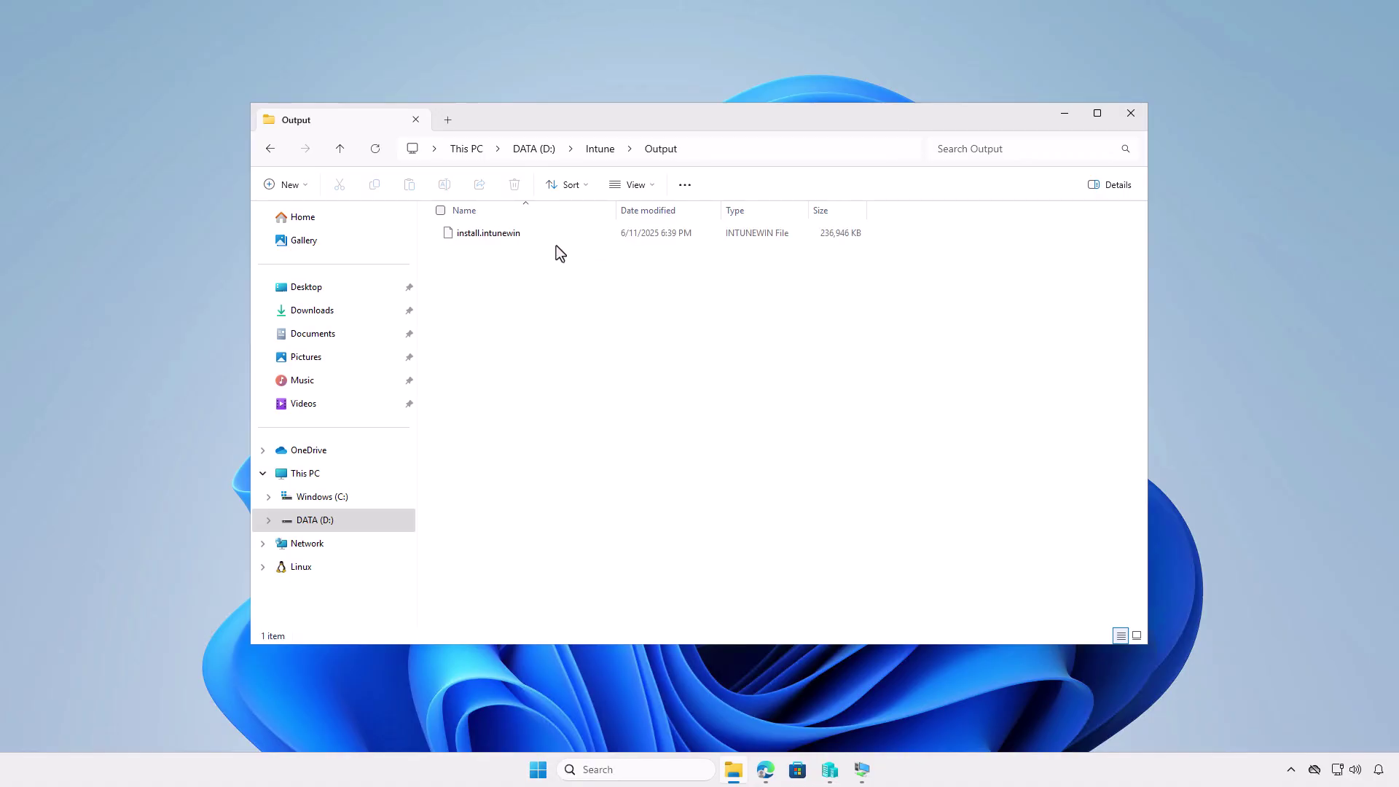
left_click(1056, 124)
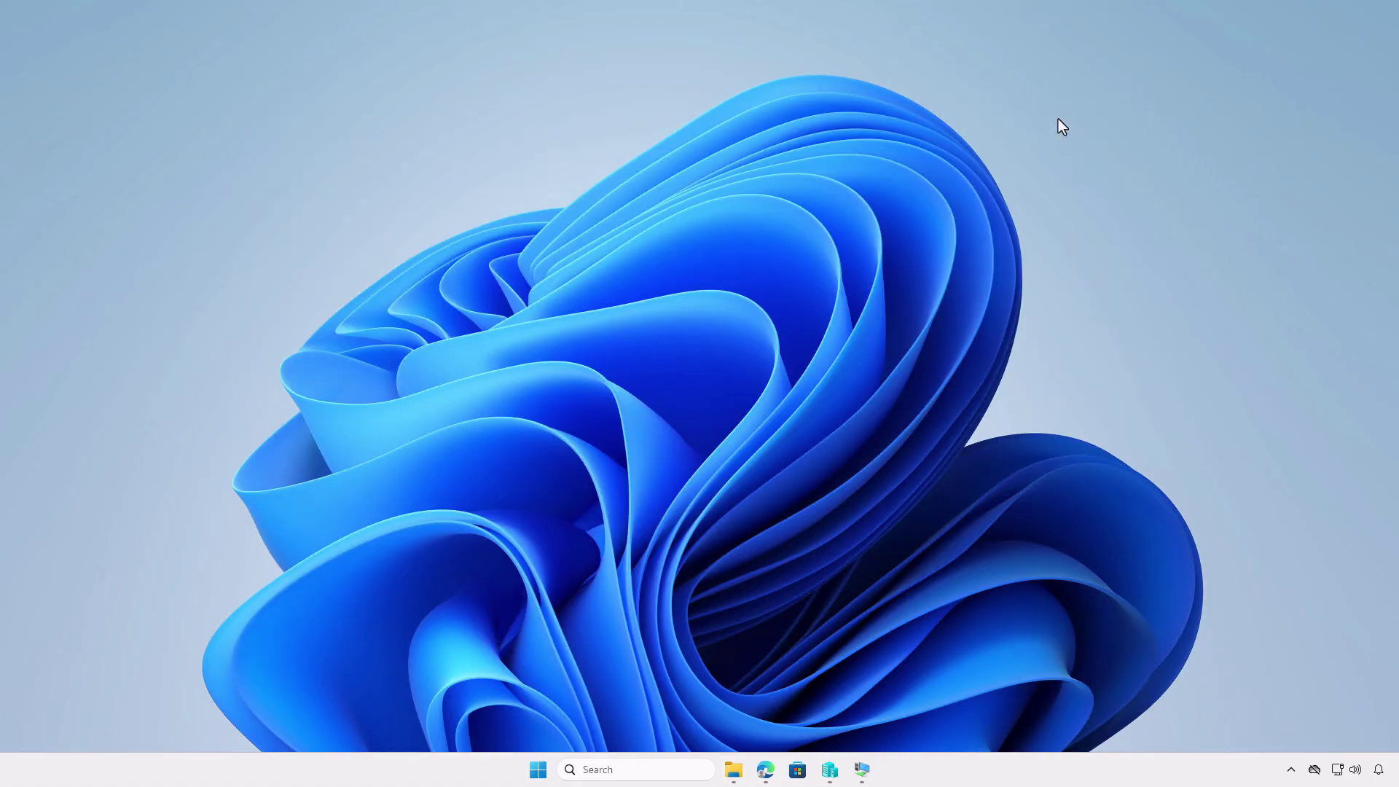
Step: Switch to the Intune admin center in Edge and open the list of Windows apps
left_click(765, 769)
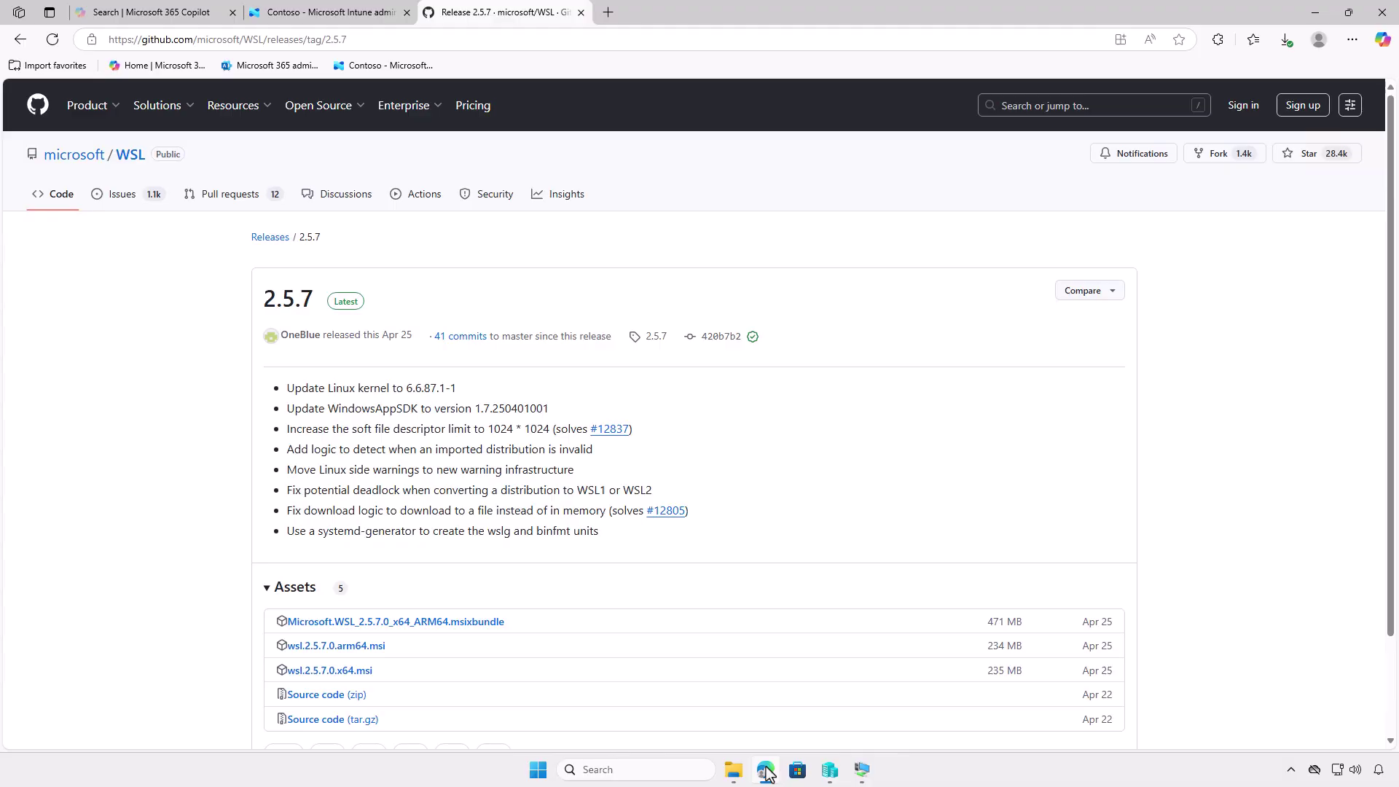
left_click(371, 14)
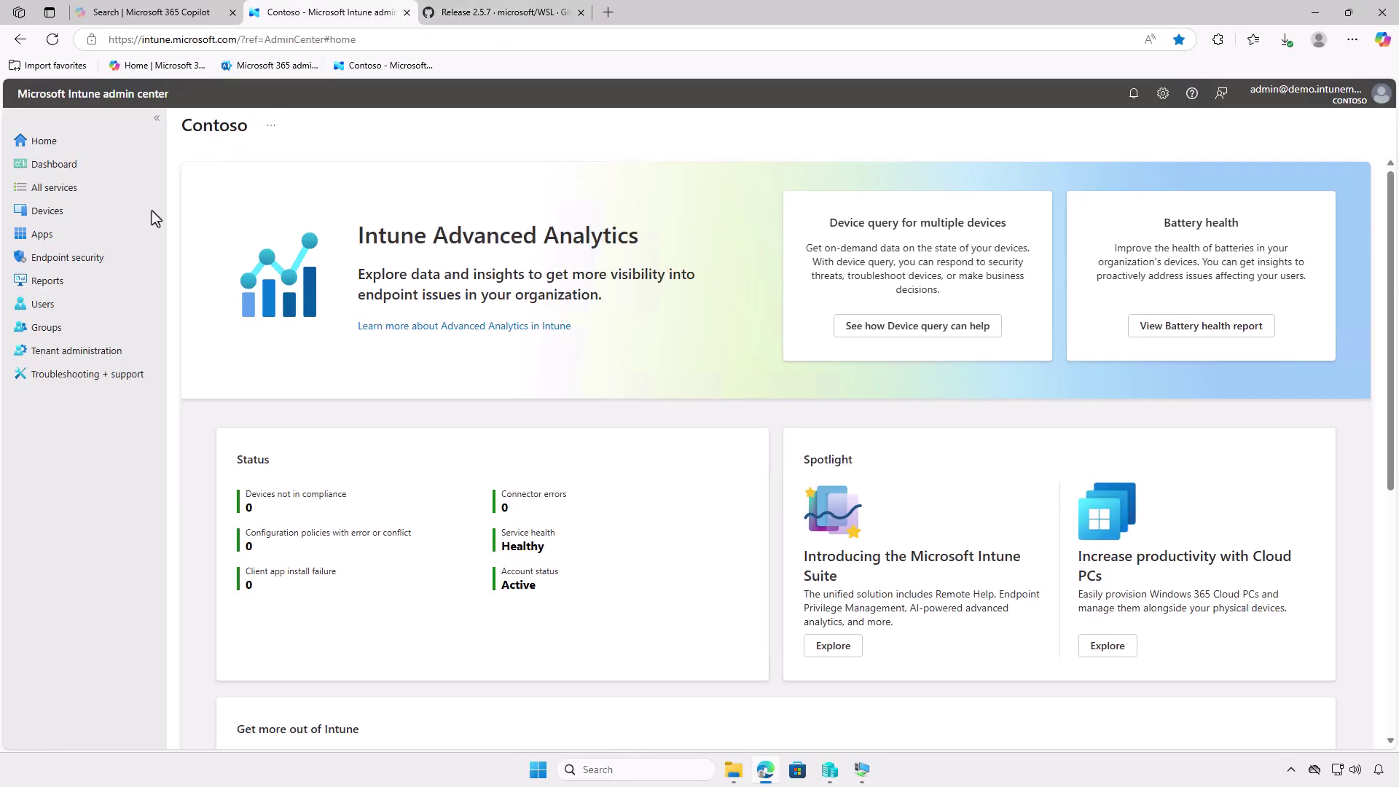
left_click(98, 237)
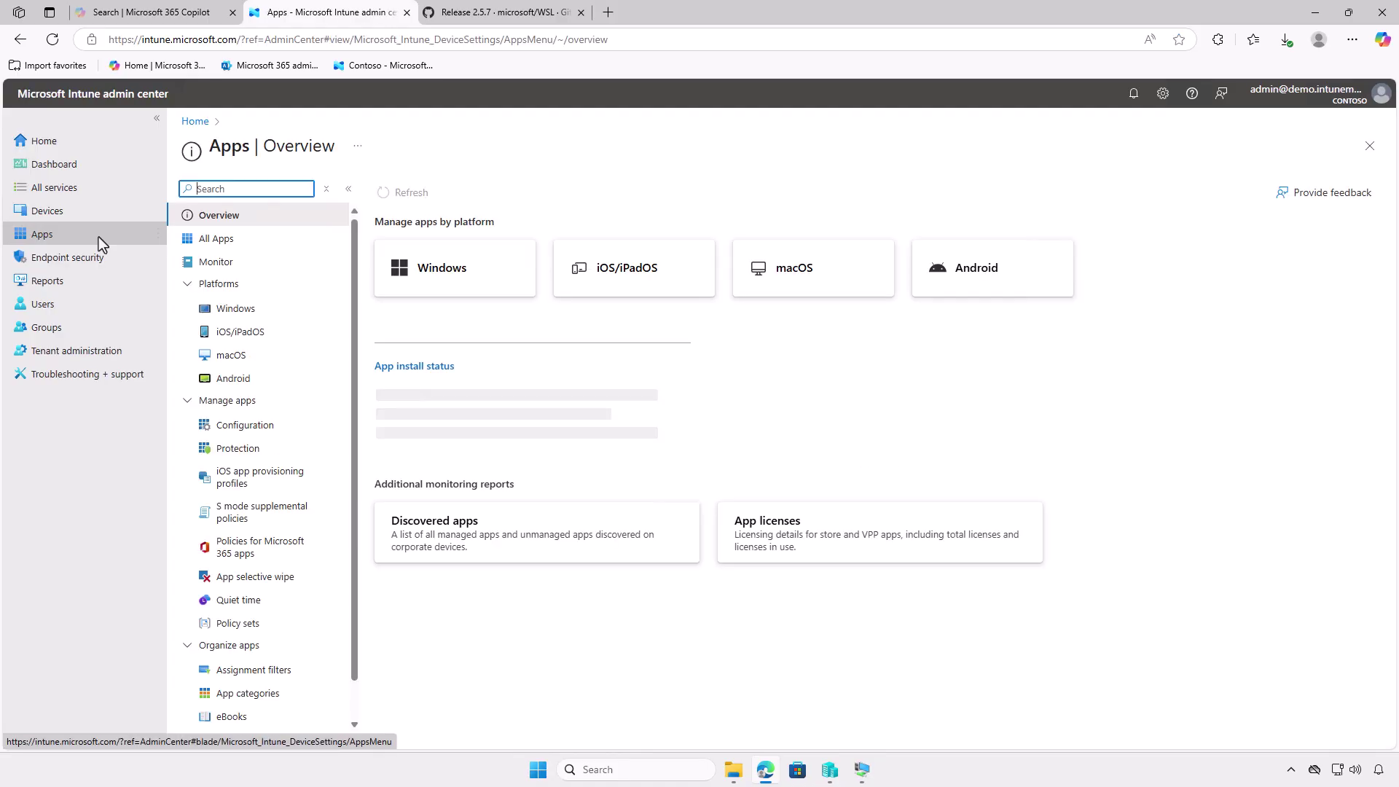
left_click(275, 308)
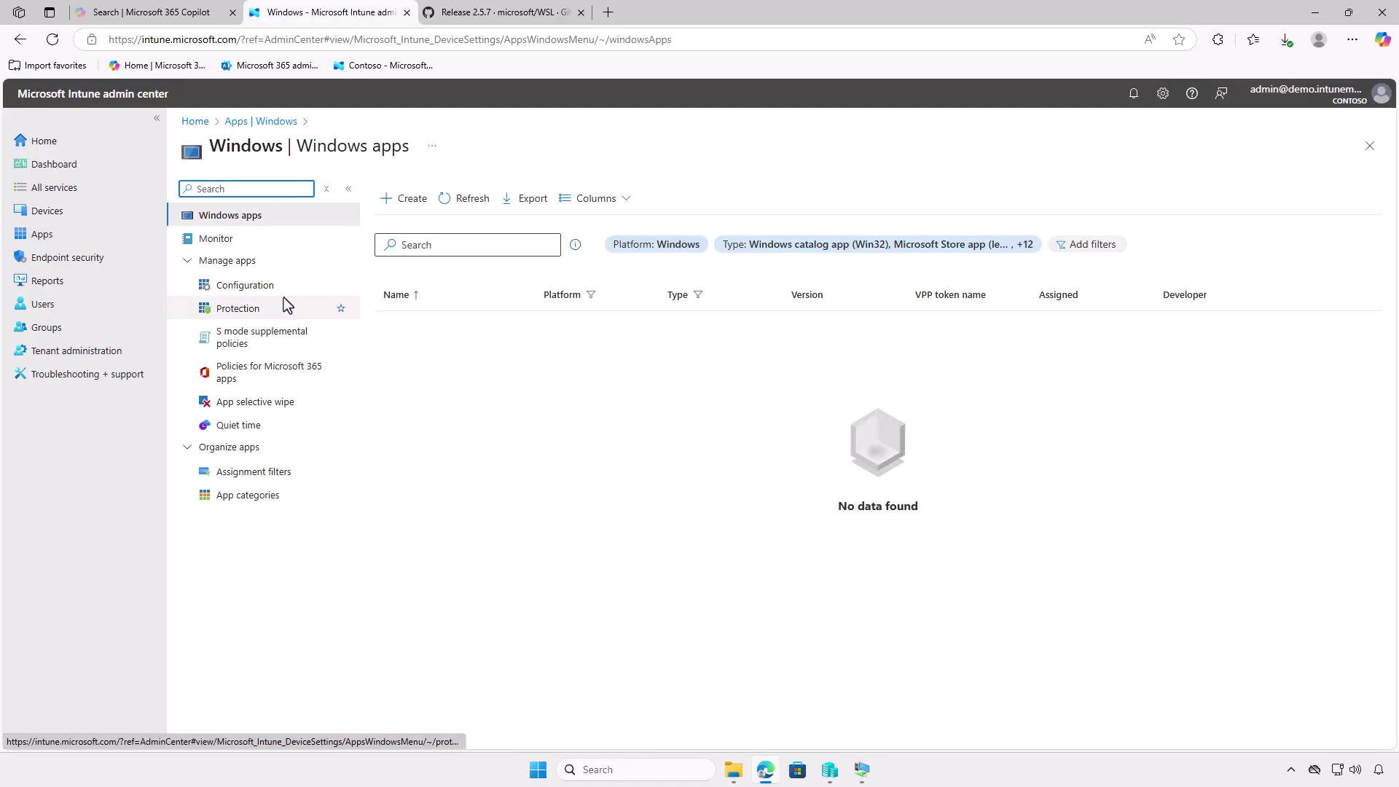
Step: Start creating a new app with the app type Windows app (Win32)
left_click(405, 200)
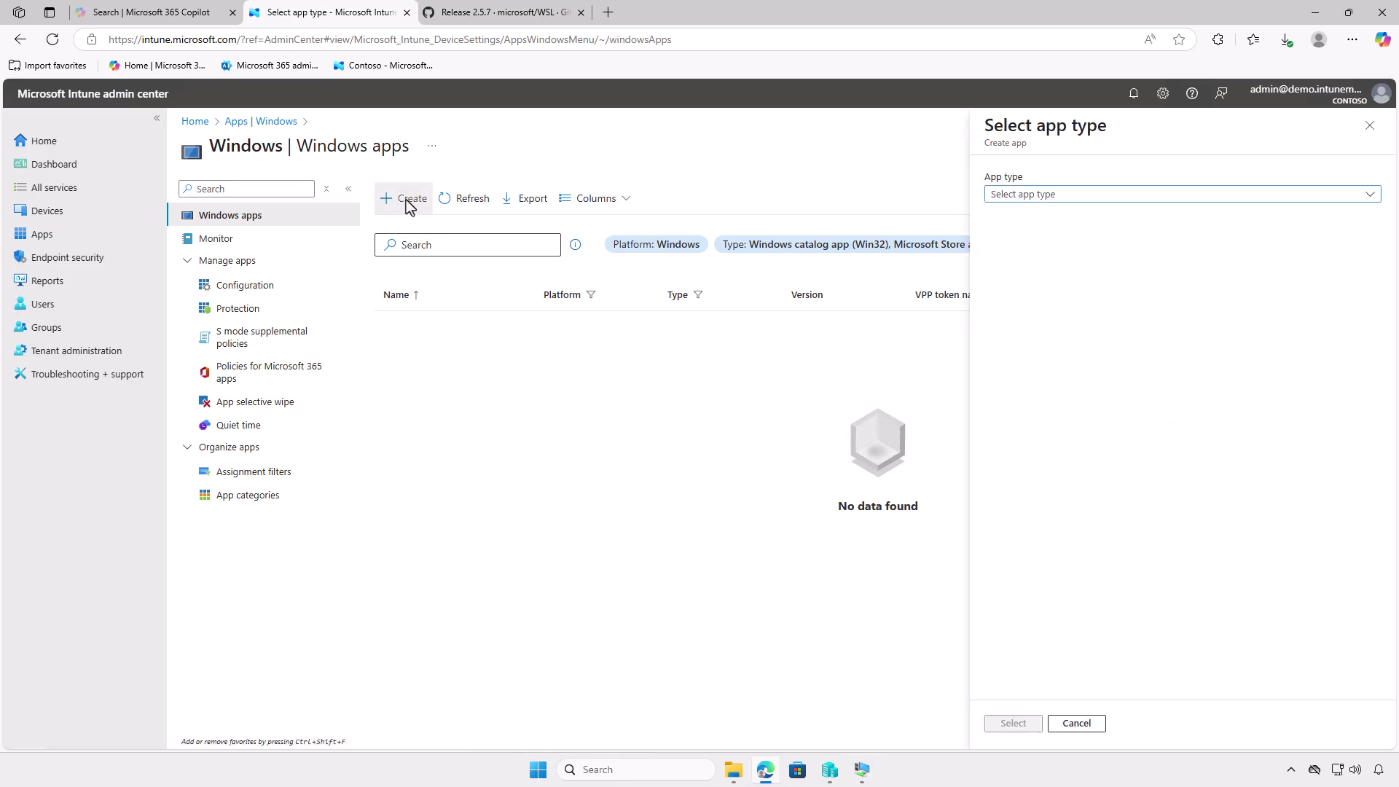
left_click(1152, 193)
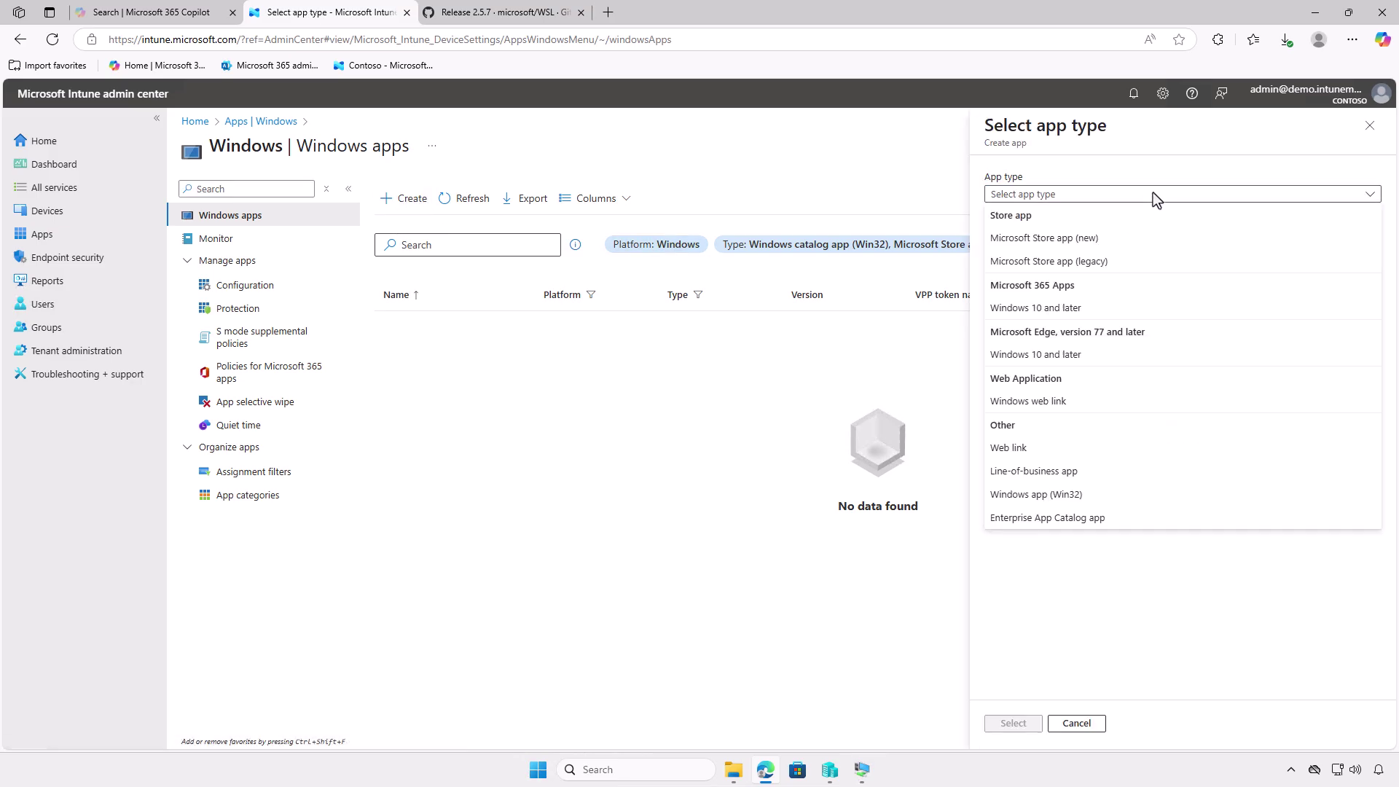
left_click(1127, 495)
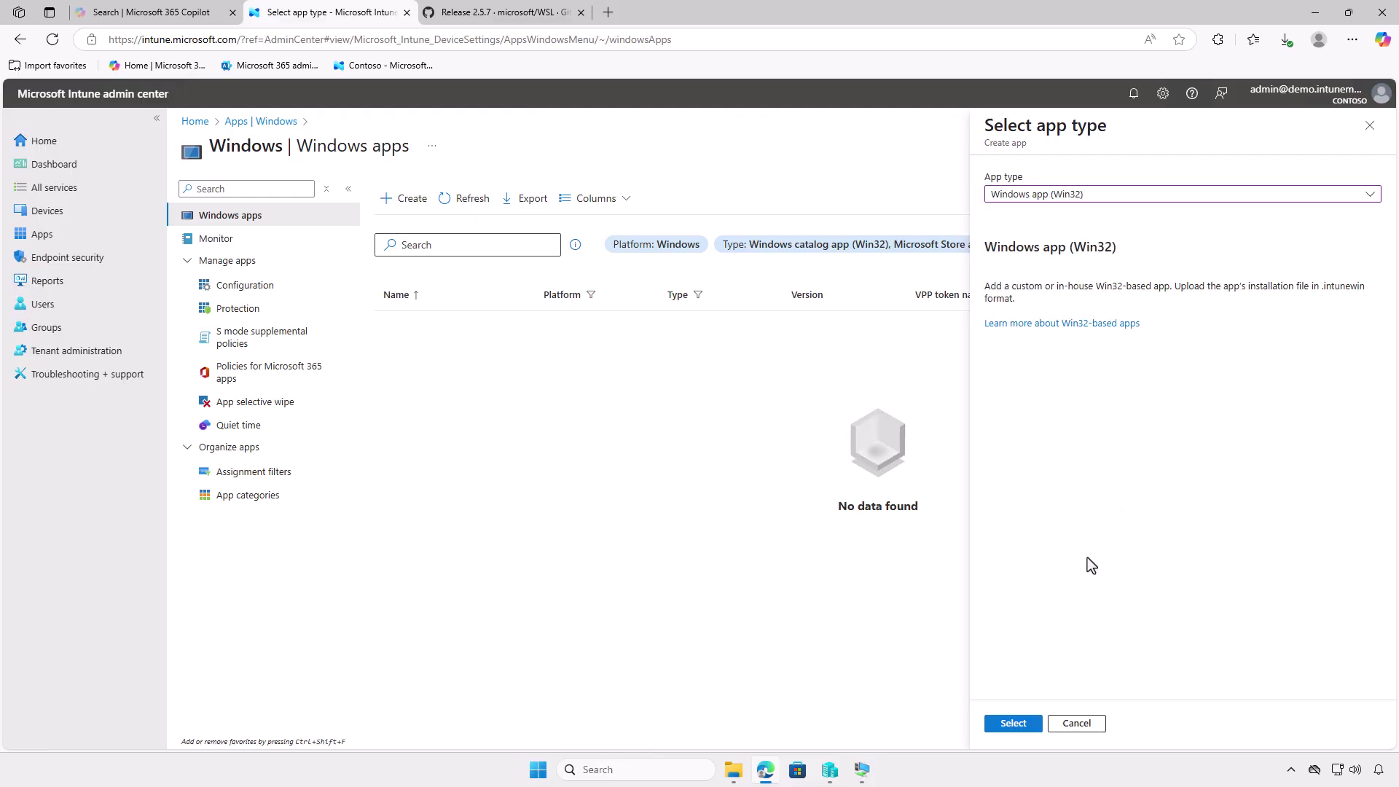
left_click(1033, 727)
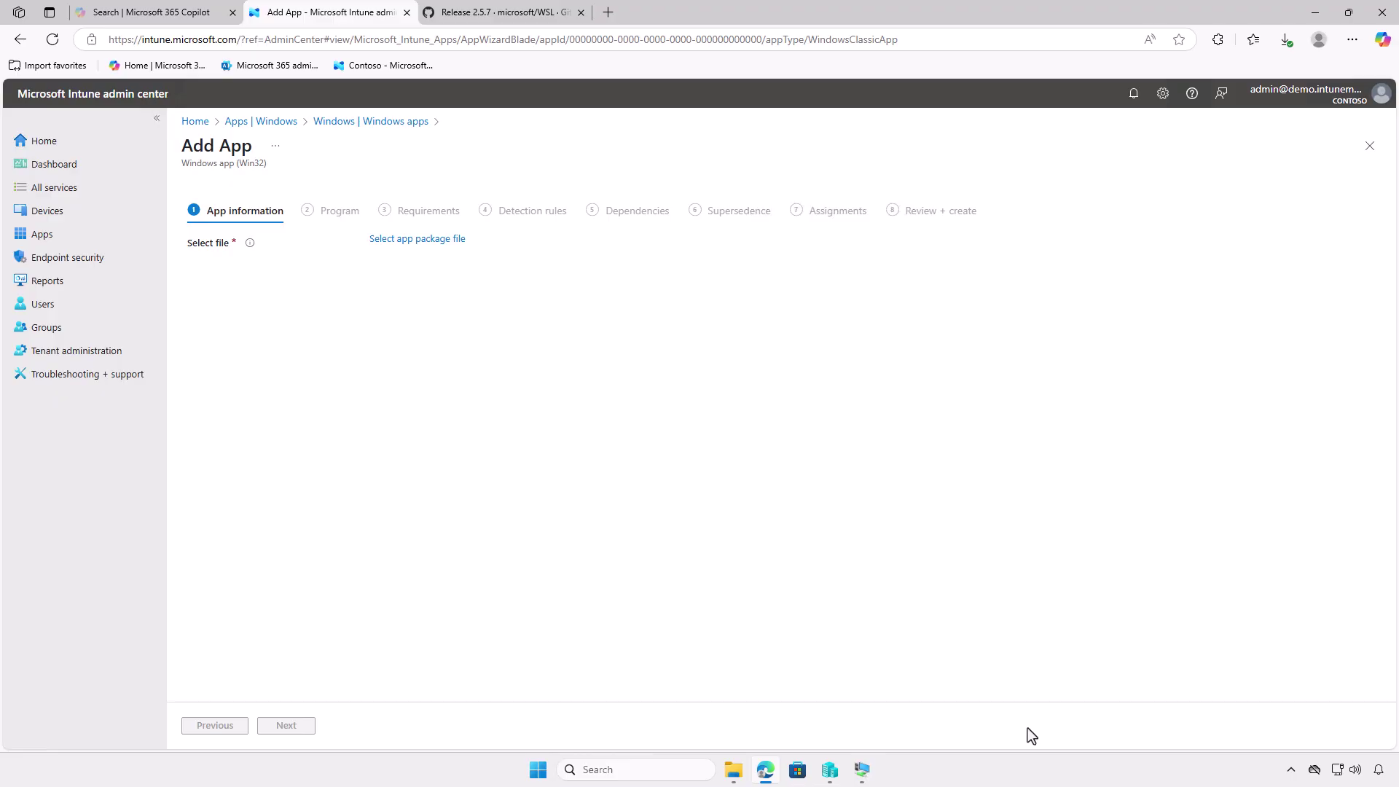
Step: Choose install.intunewin from D:\Intune\Output as the app package file and confirm it
left_click(457, 242)
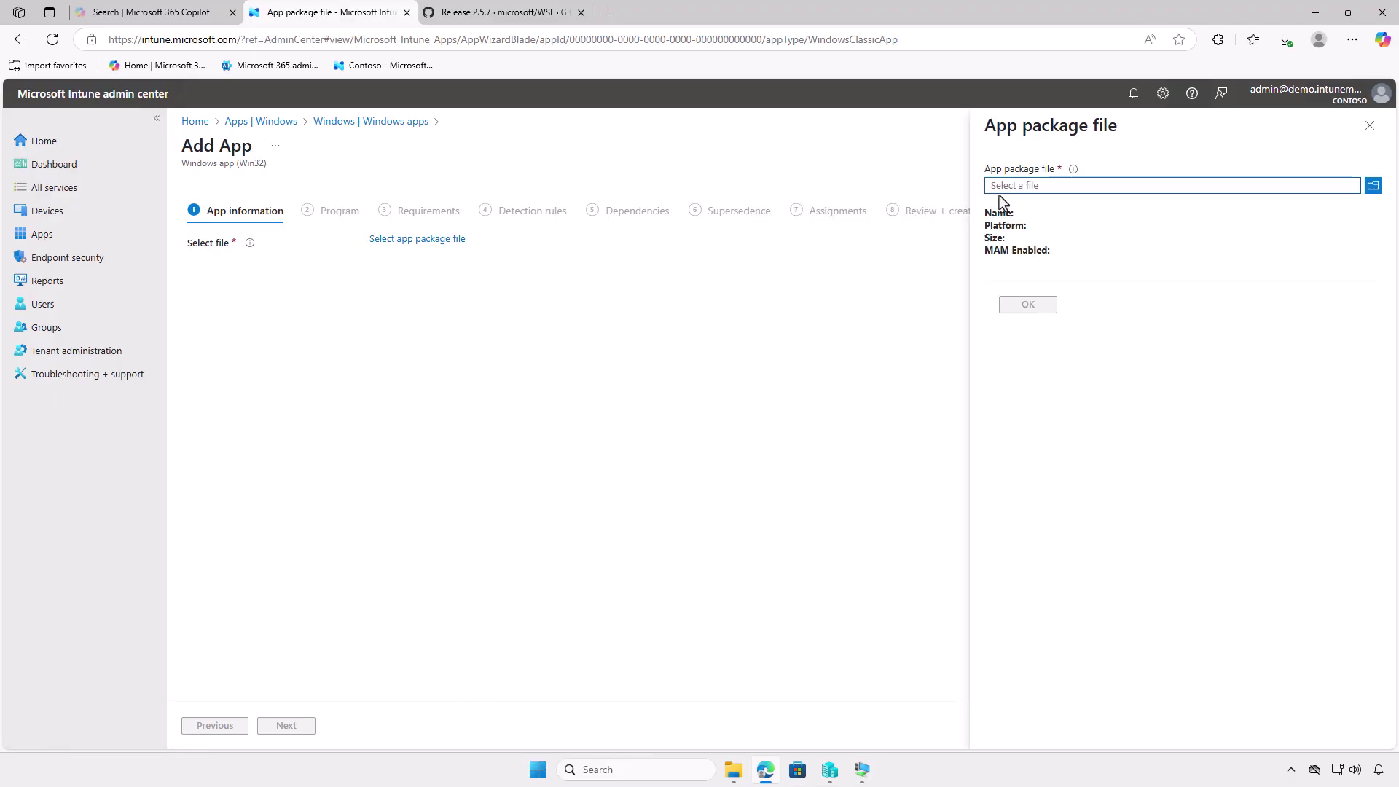
left_click(1032, 185)
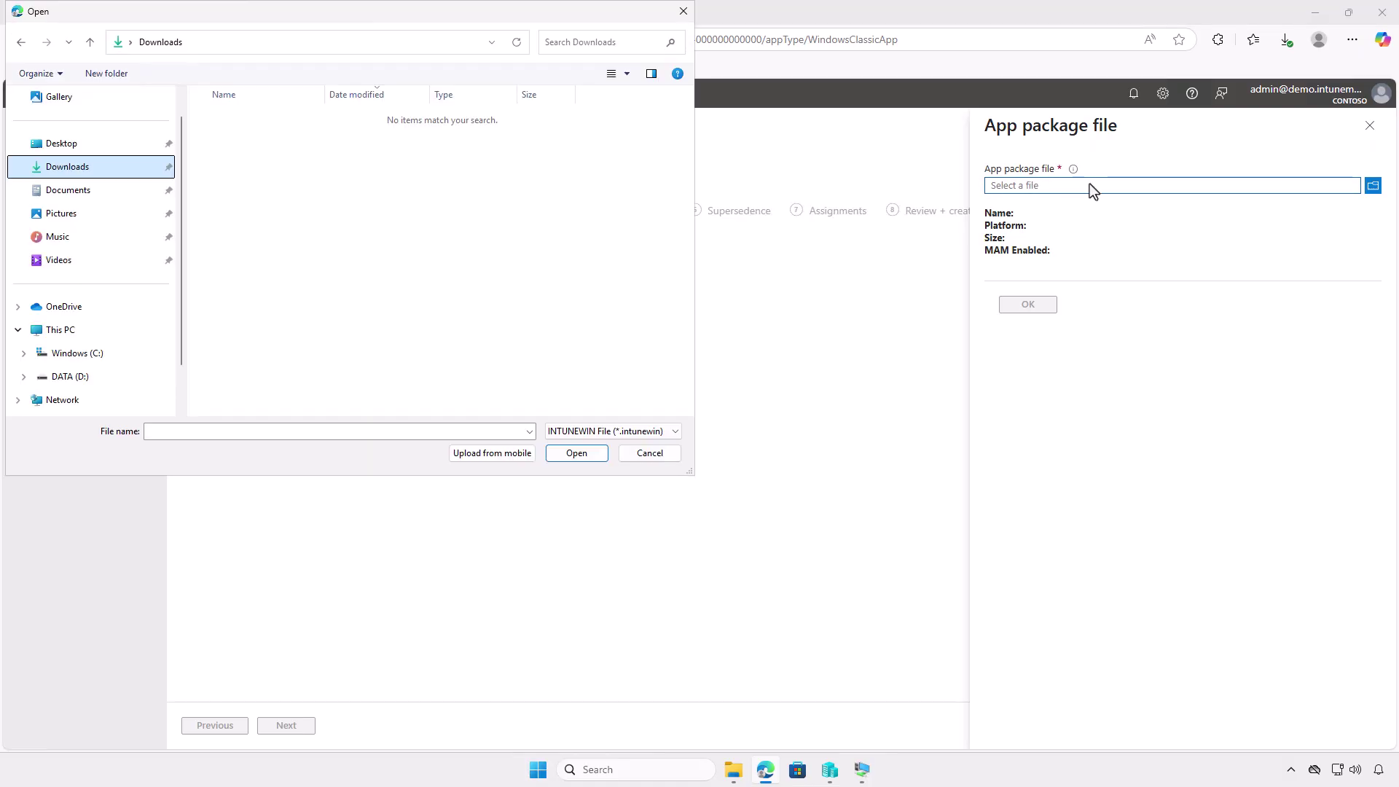
left_click(86, 330)
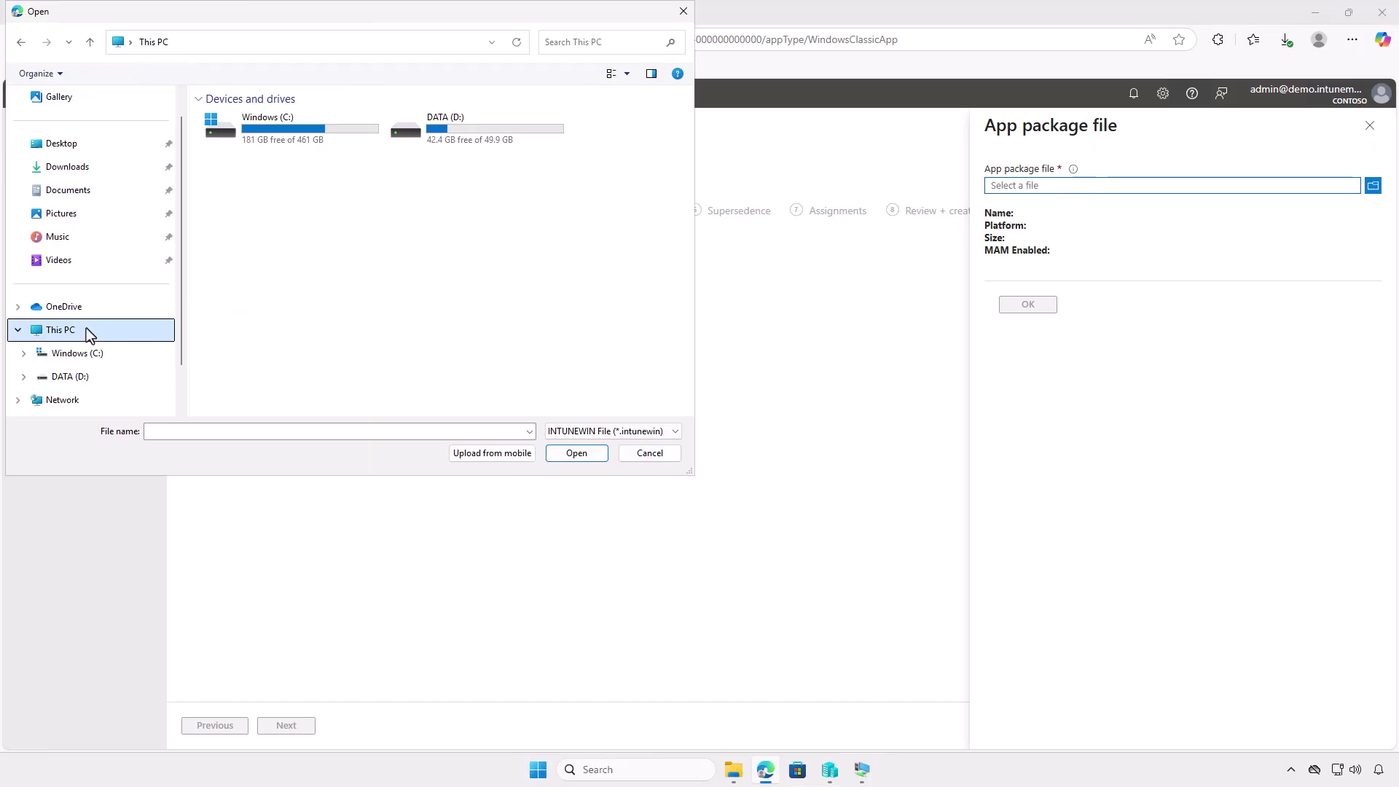
double_click(513, 138)
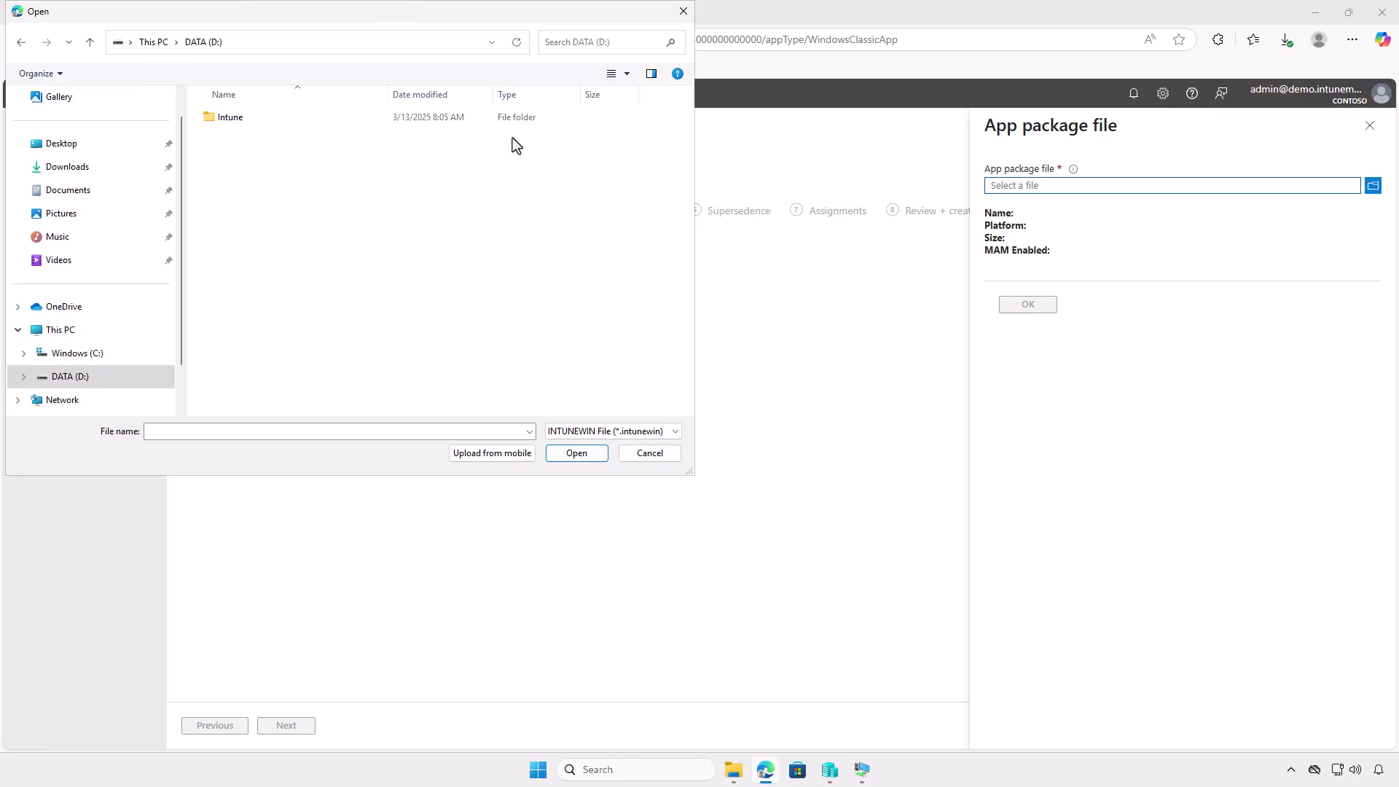
double_click(305, 118)
double_click(298, 137)
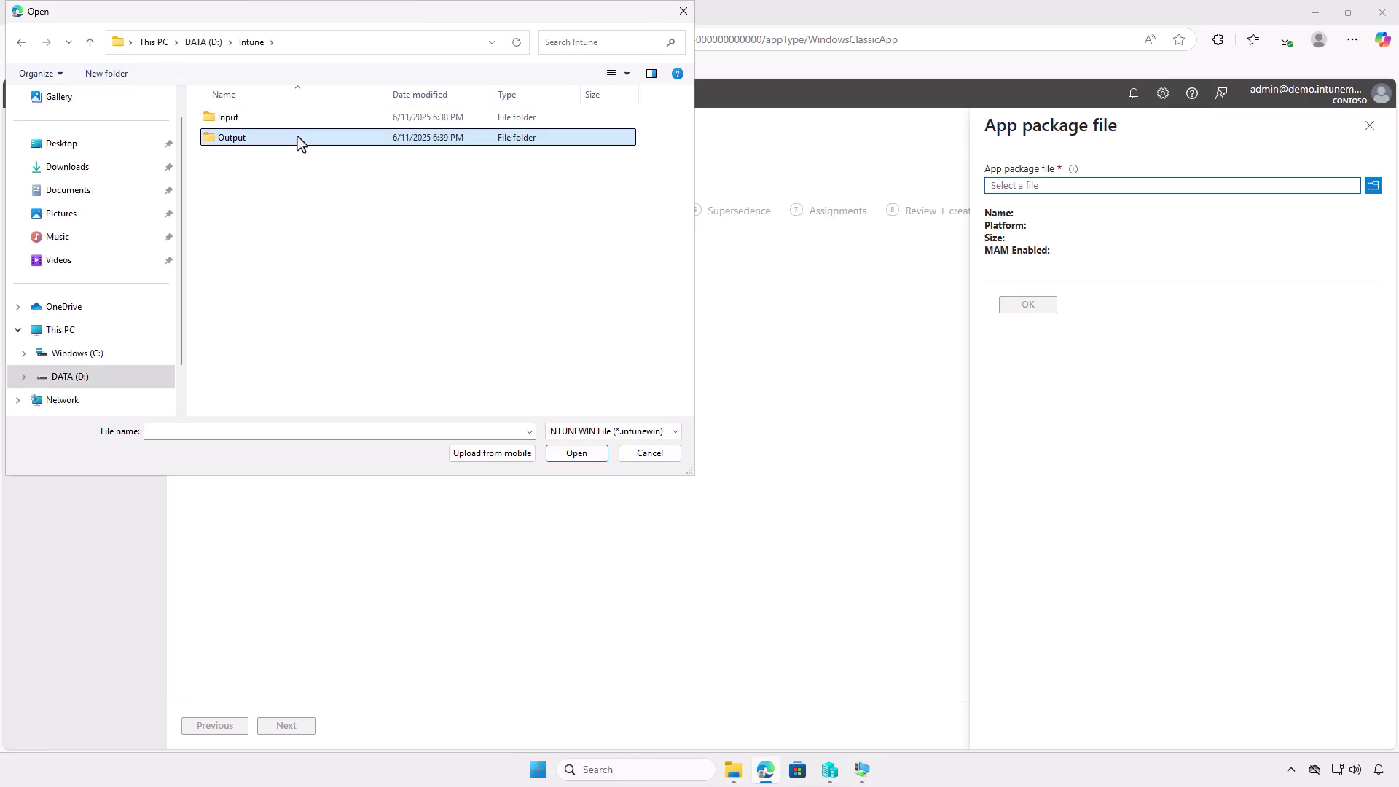
left_click(288, 120)
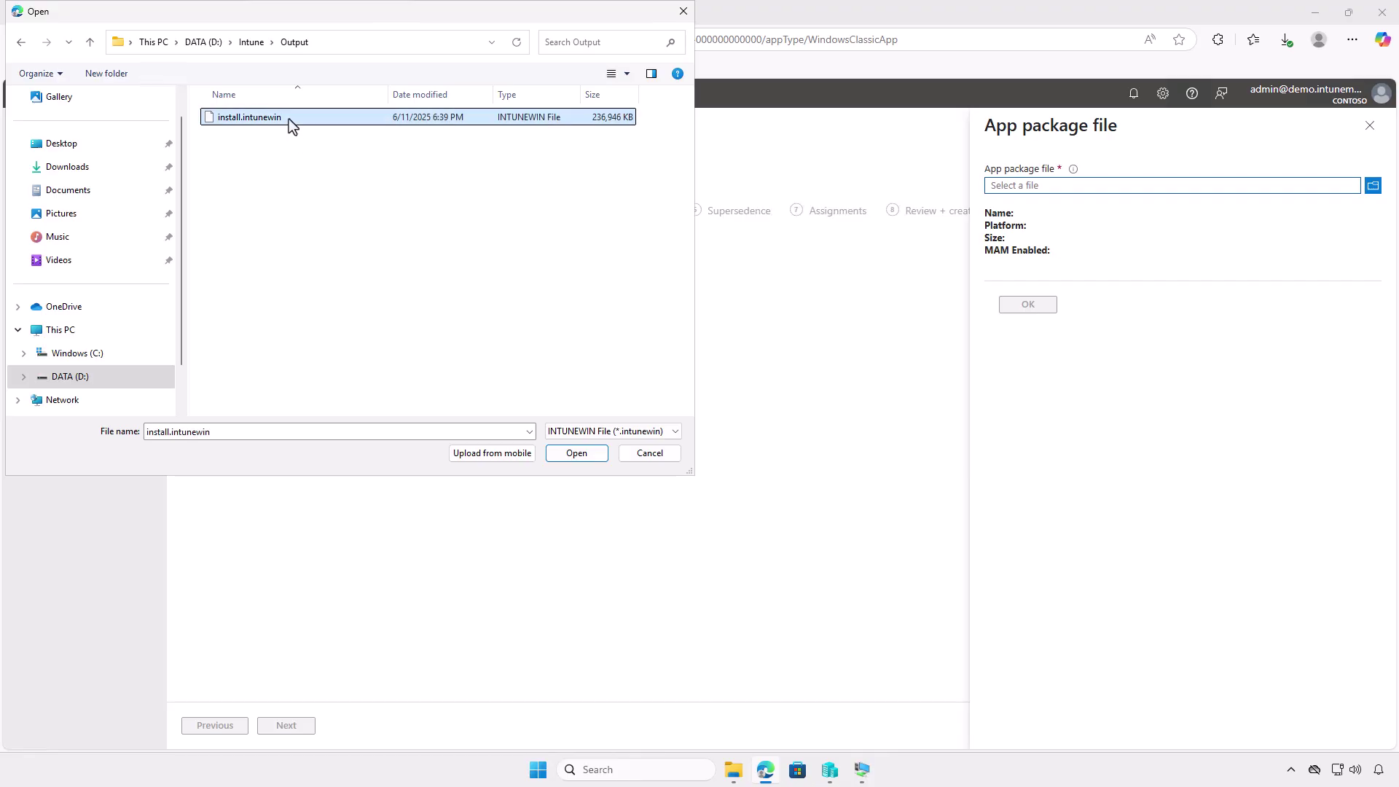
left_click(593, 452)
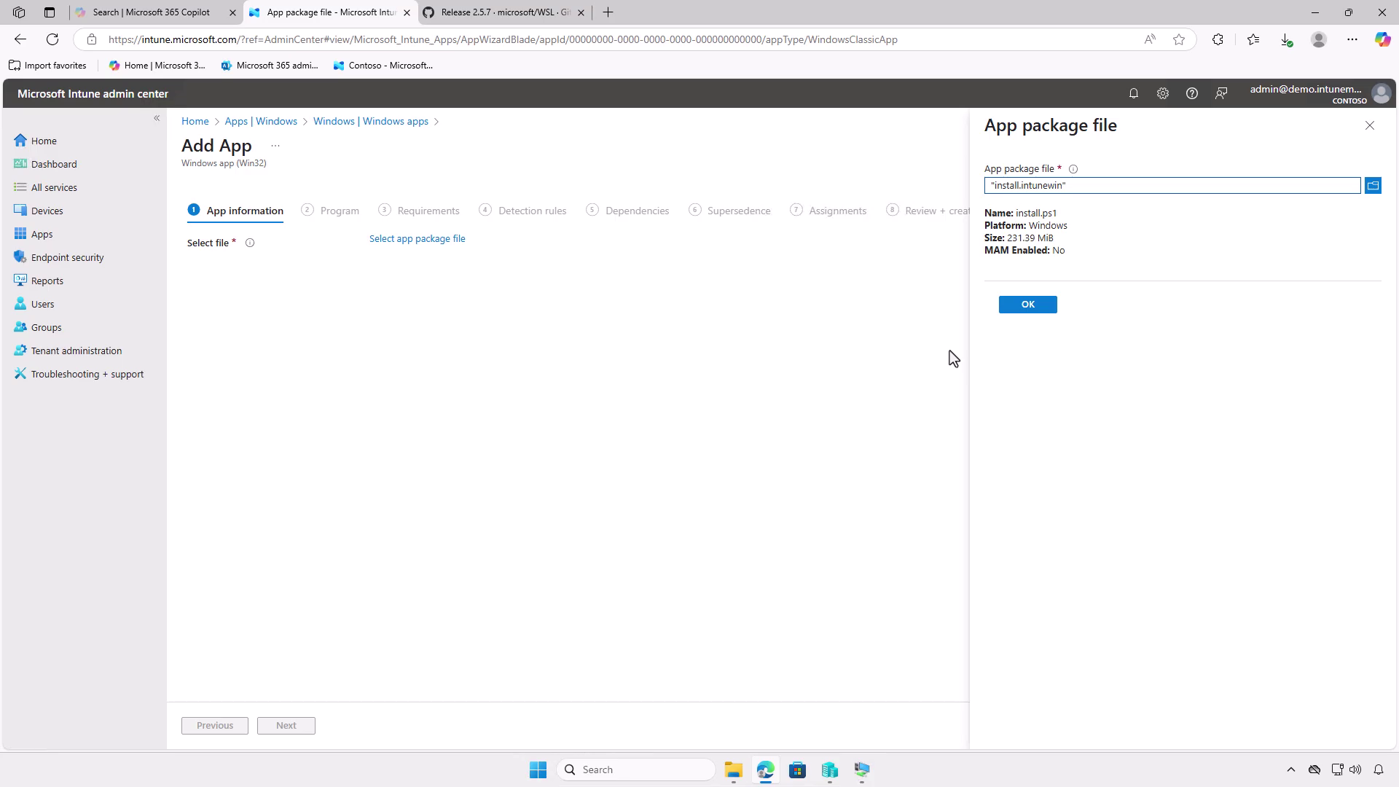
left_click(1030, 308)
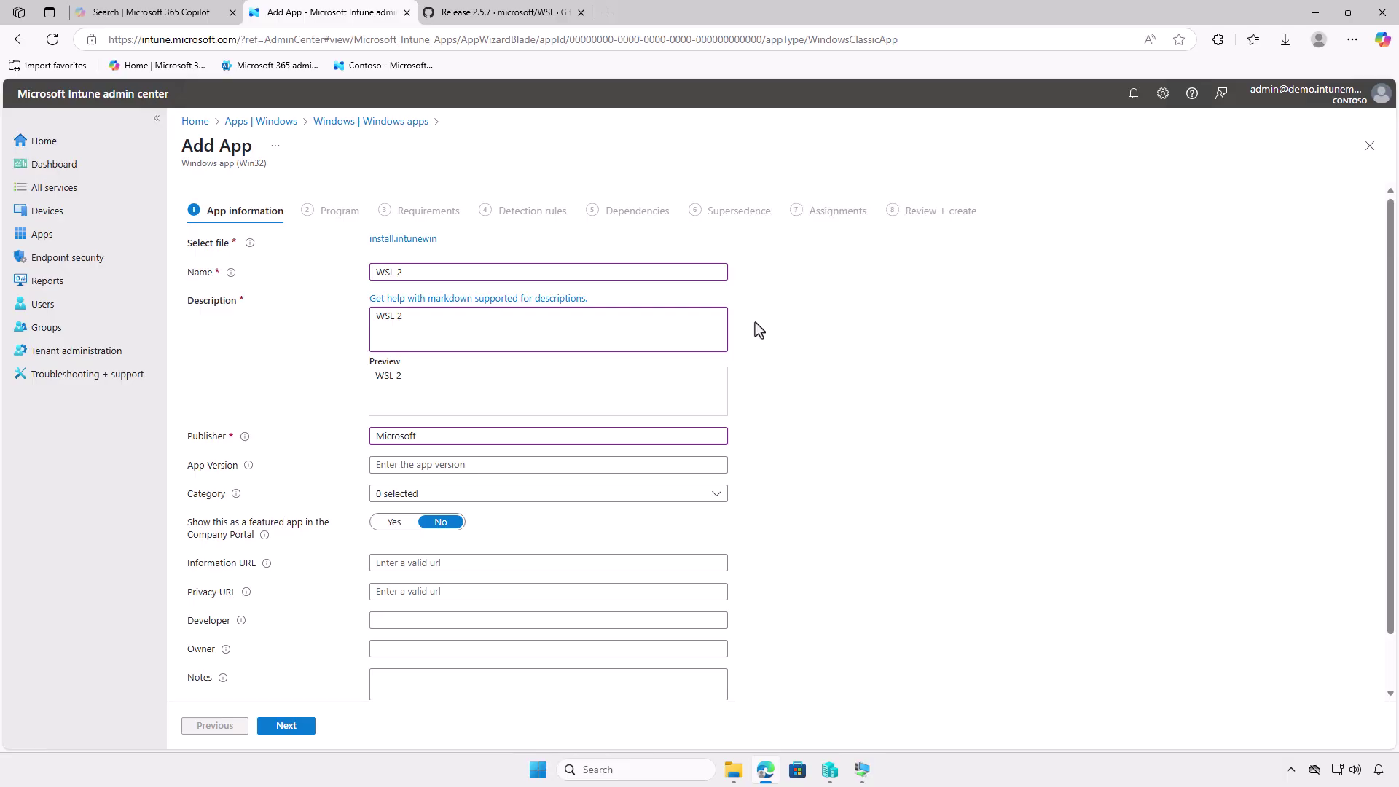
Step: Upload 1747673760101.png from the Downloads folder as the app logo and proceed to the program settings
scroll(754, 323, "down", 2)
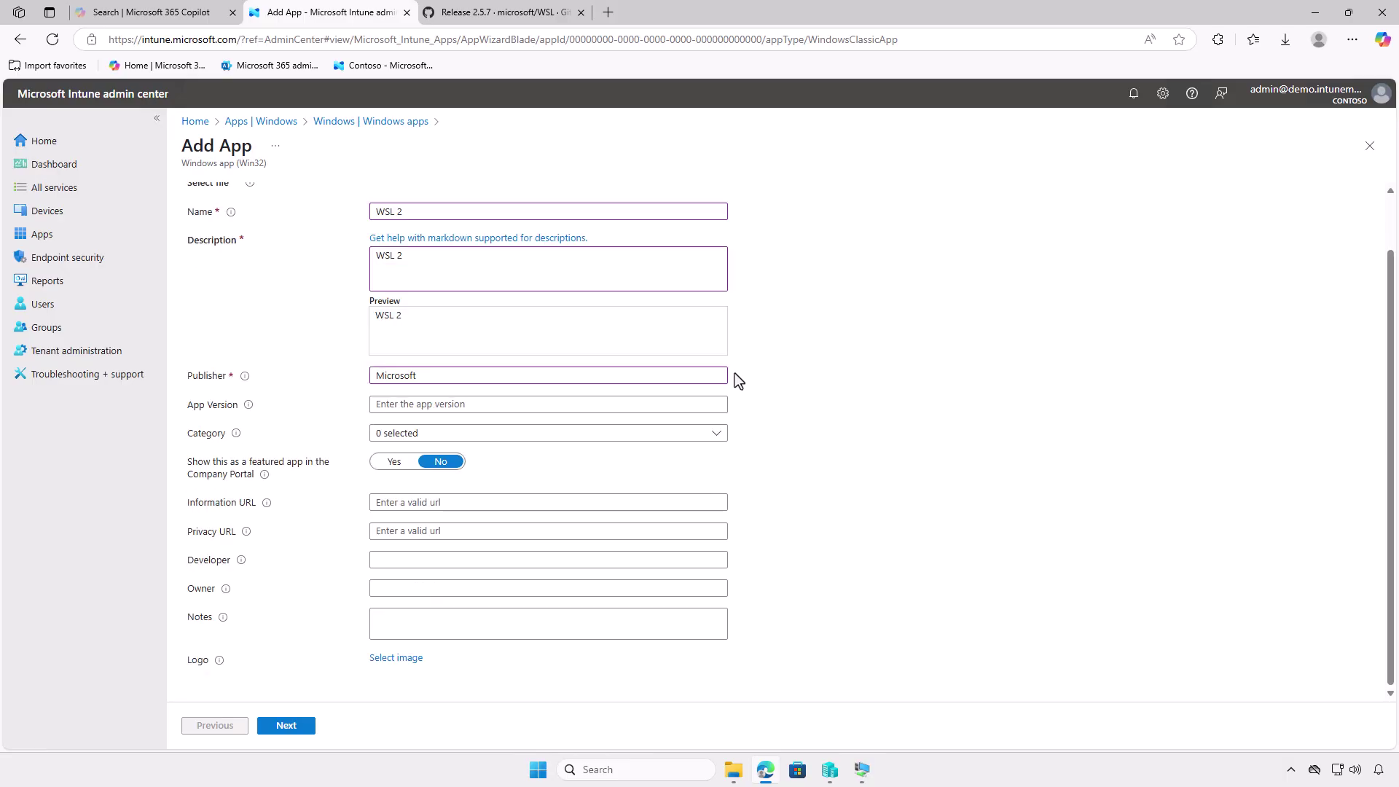
left_click(405, 658)
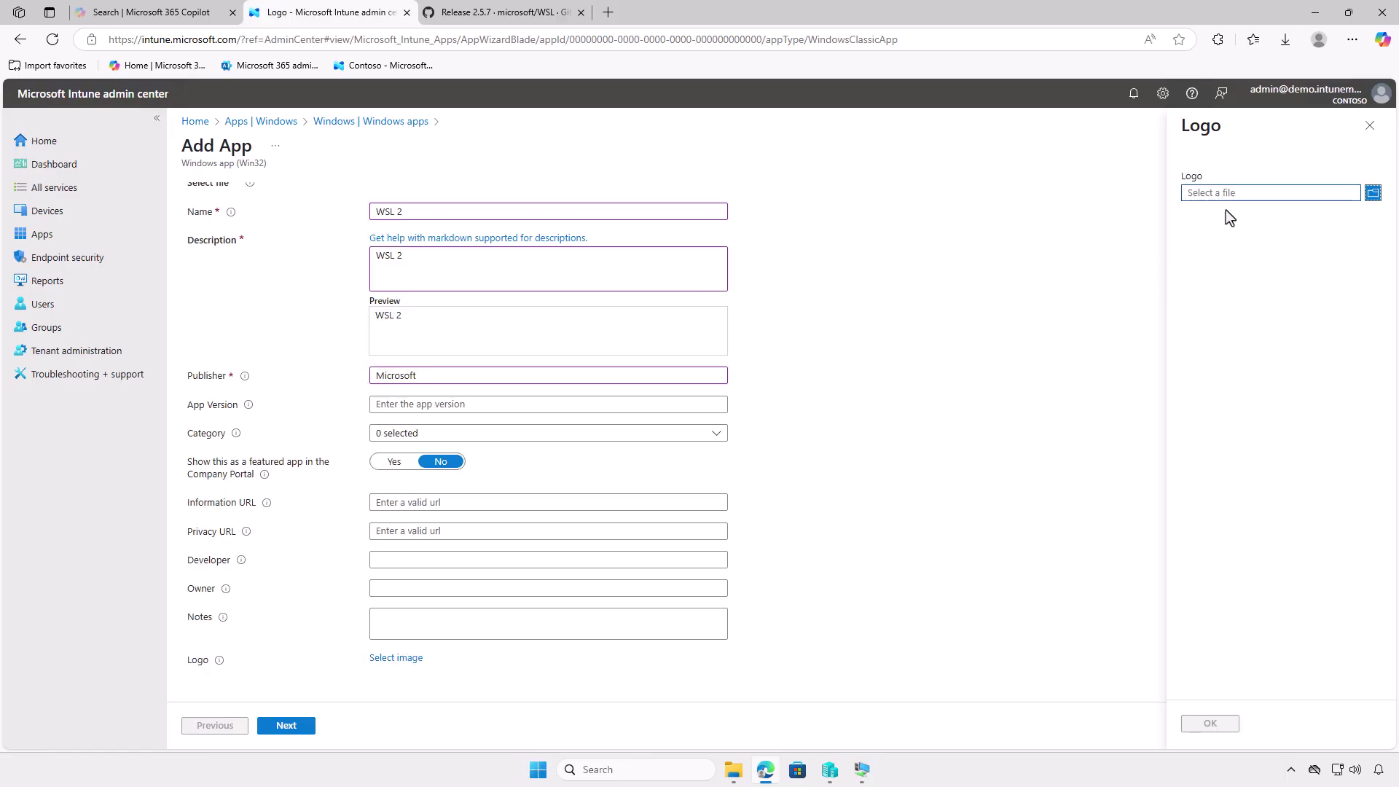
left_click(1236, 194)
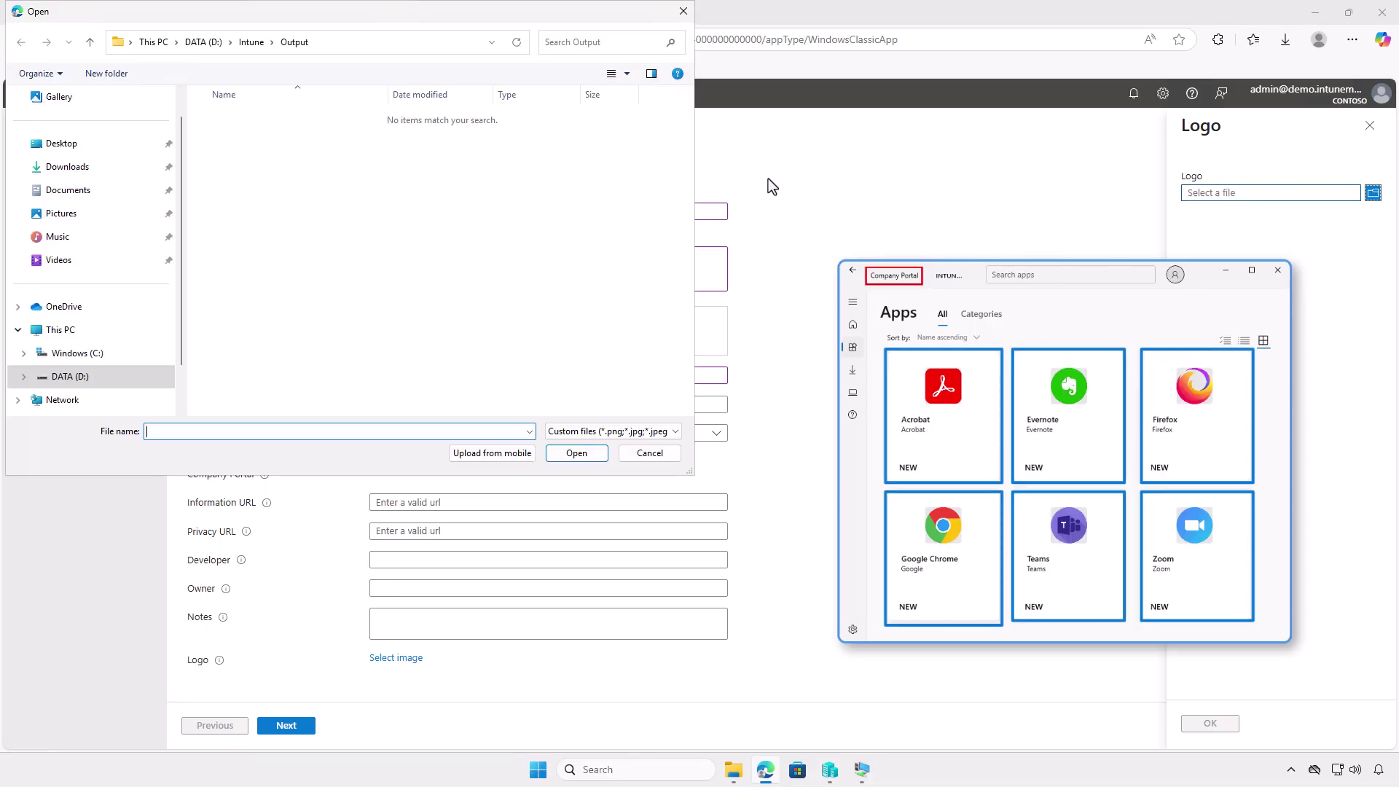
left_click(103, 170)
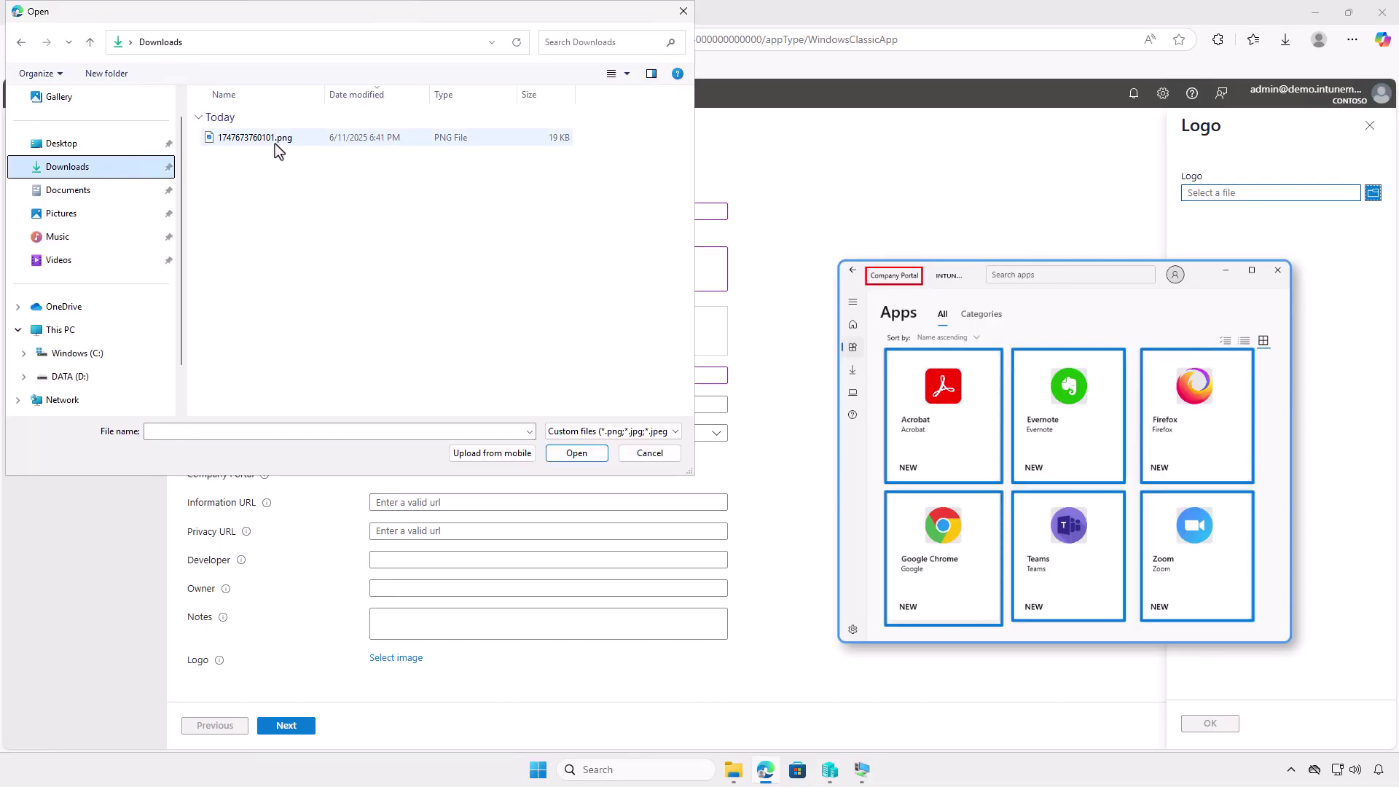
left_click(276, 144)
left_click(576, 453)
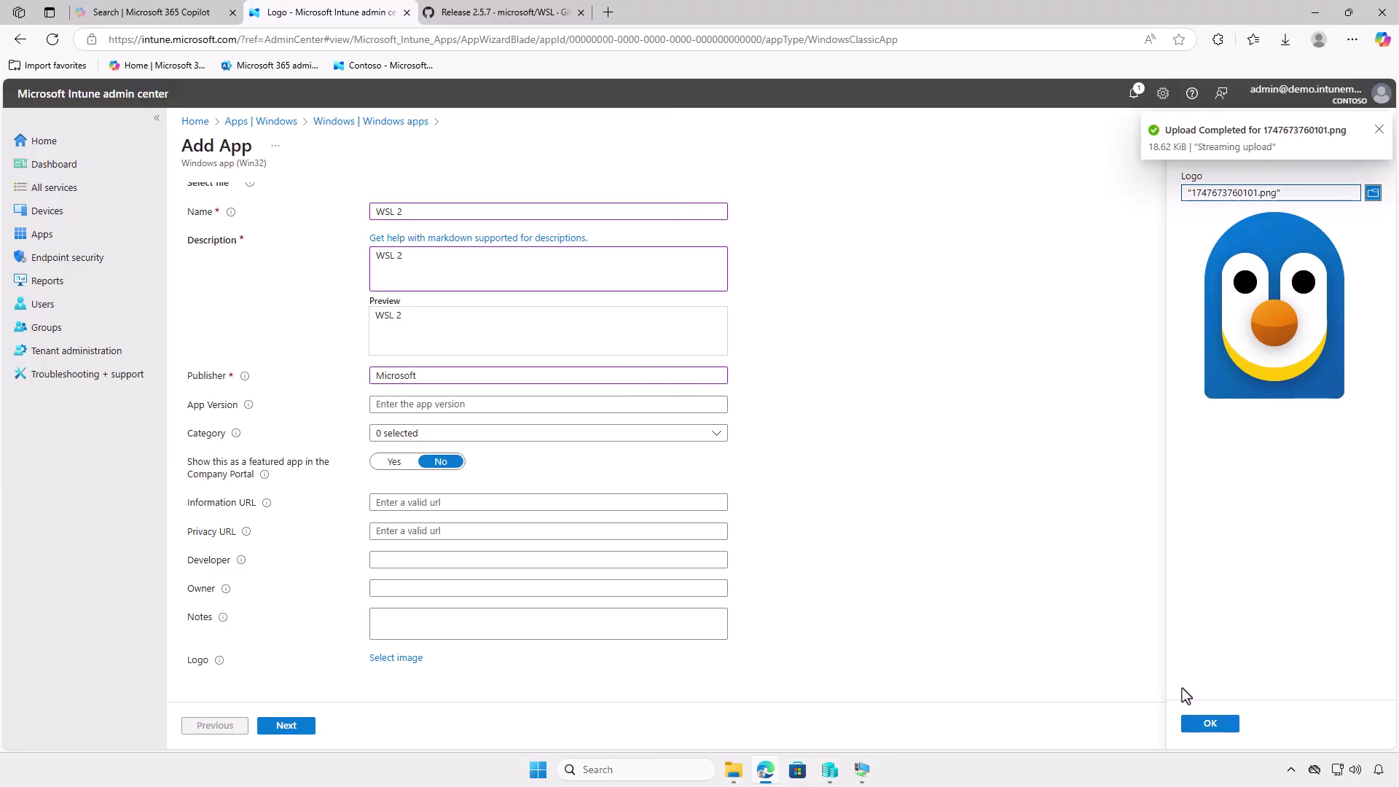
left_click(1210, 724)
scroll(806, 628, "down", 2)
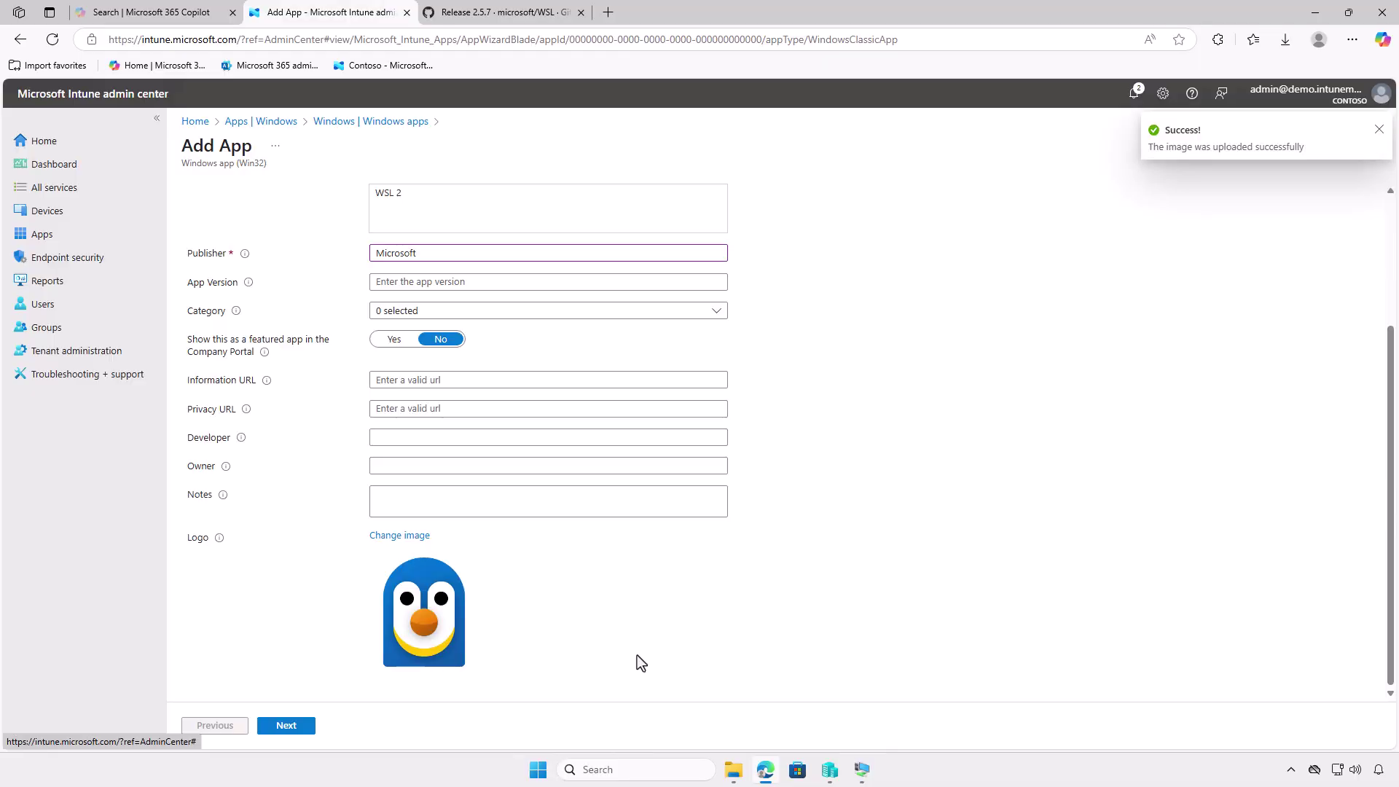
left_click(286, 725)
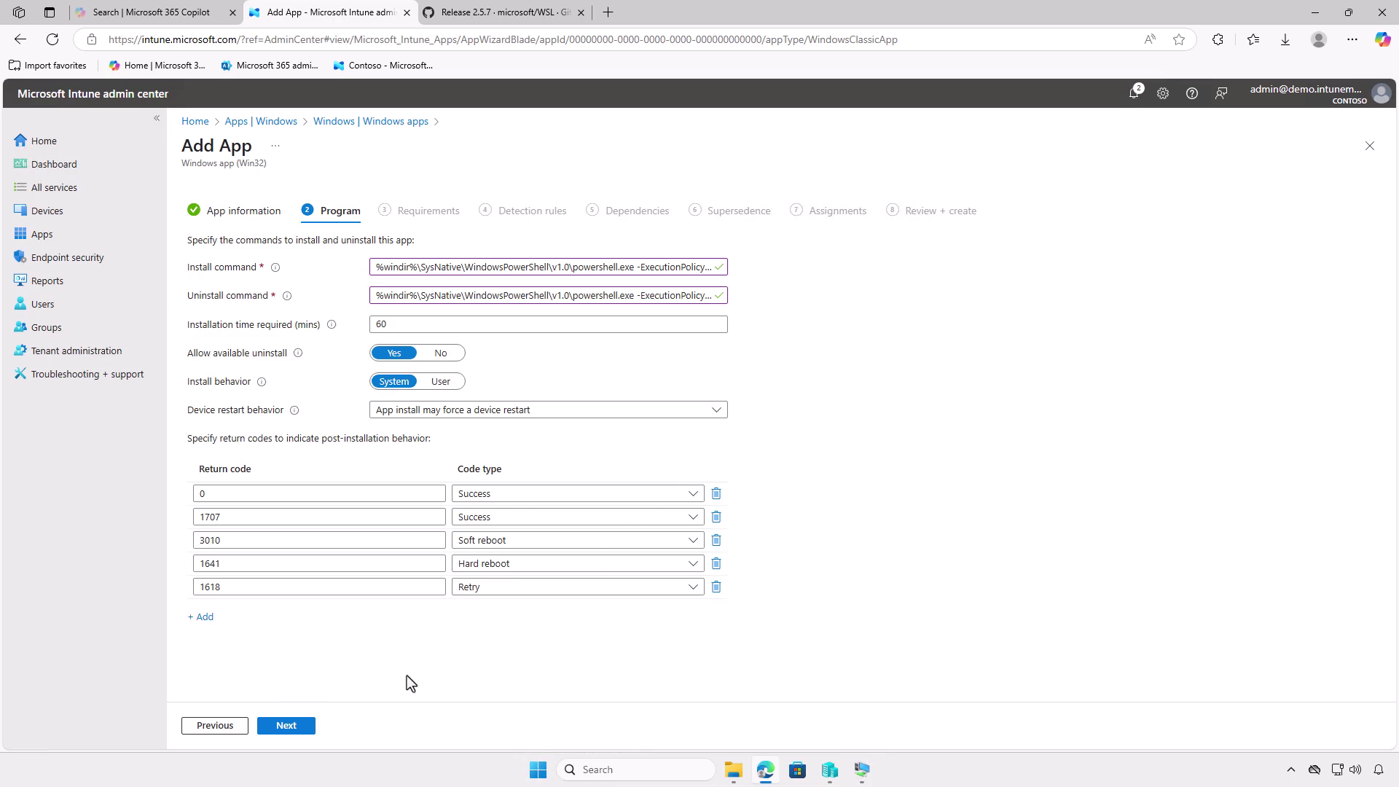
Step: Set the app requirements to 64-bit architecture and minimum operating system Windows 10 1607, and proceed to the detection rules
left_click(298, 727)
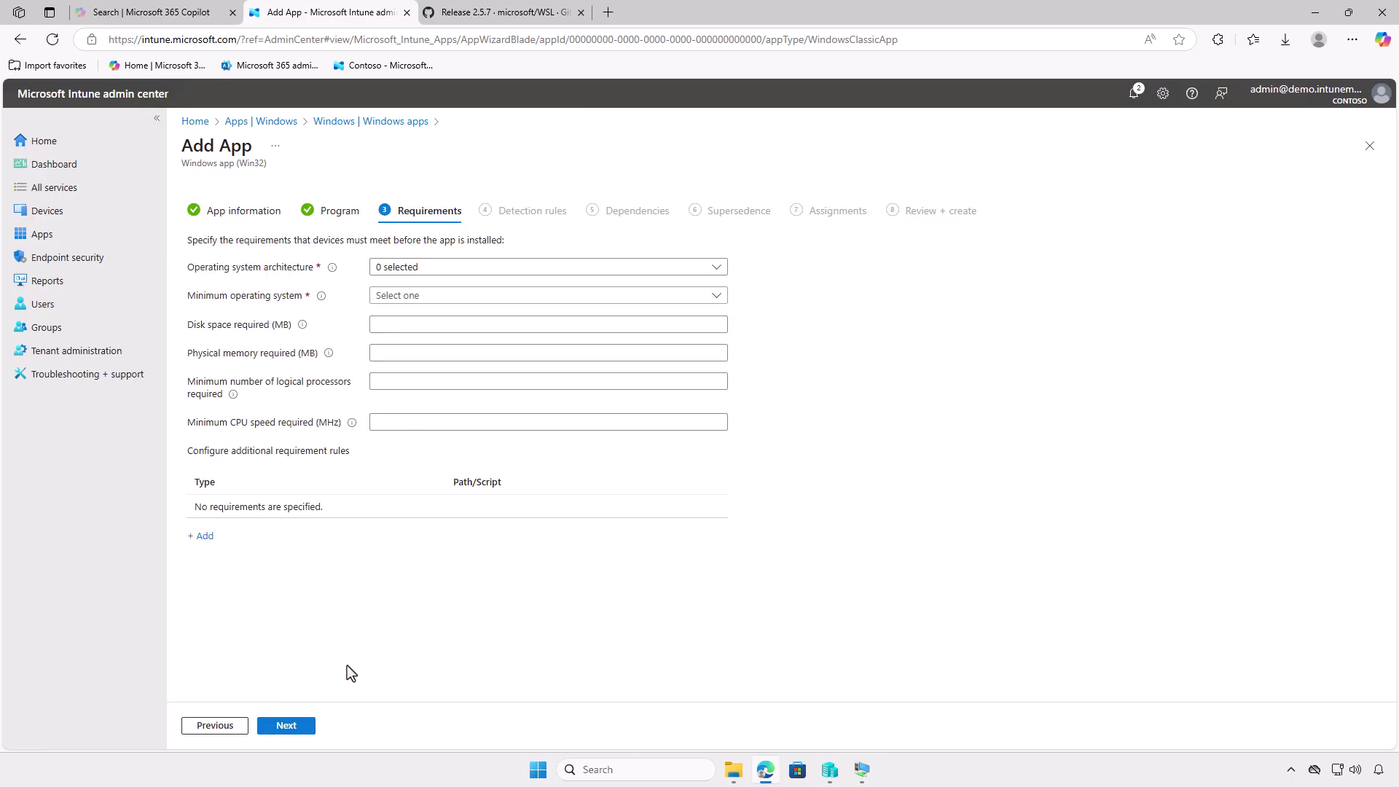
left_click(449, 264)
left_click(436, 289)
left_click(382, 311)
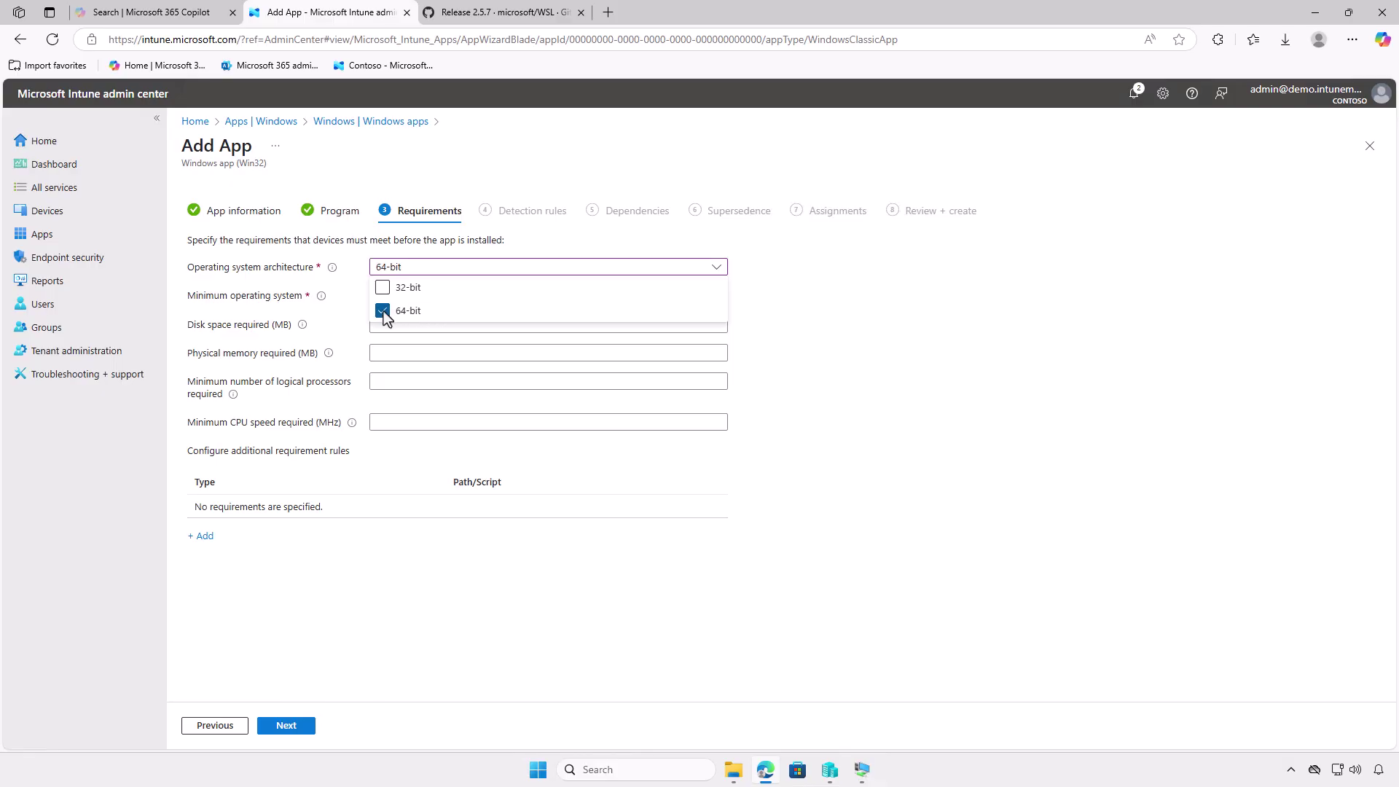
left_click(347, 317)
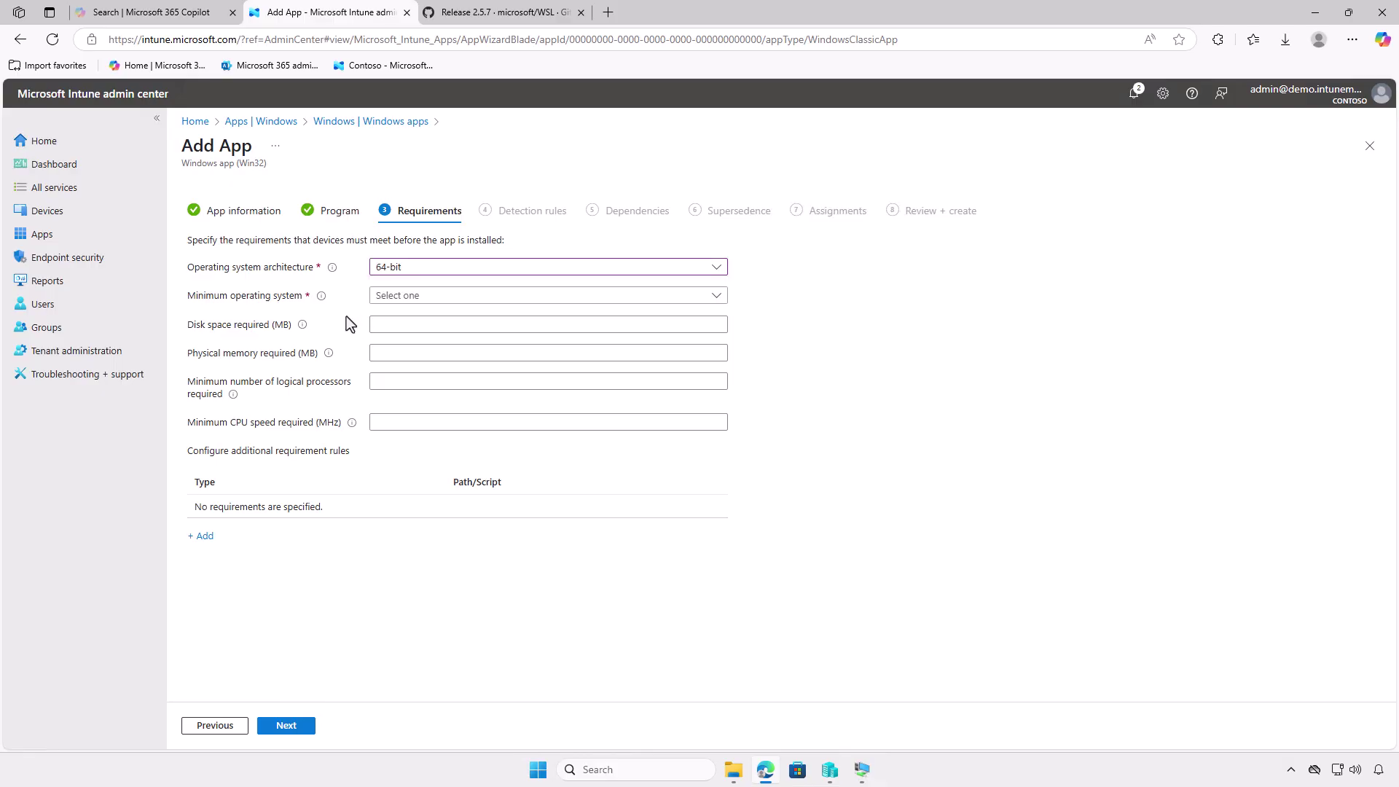
left_click(462, 297)
left_click(465, 317)
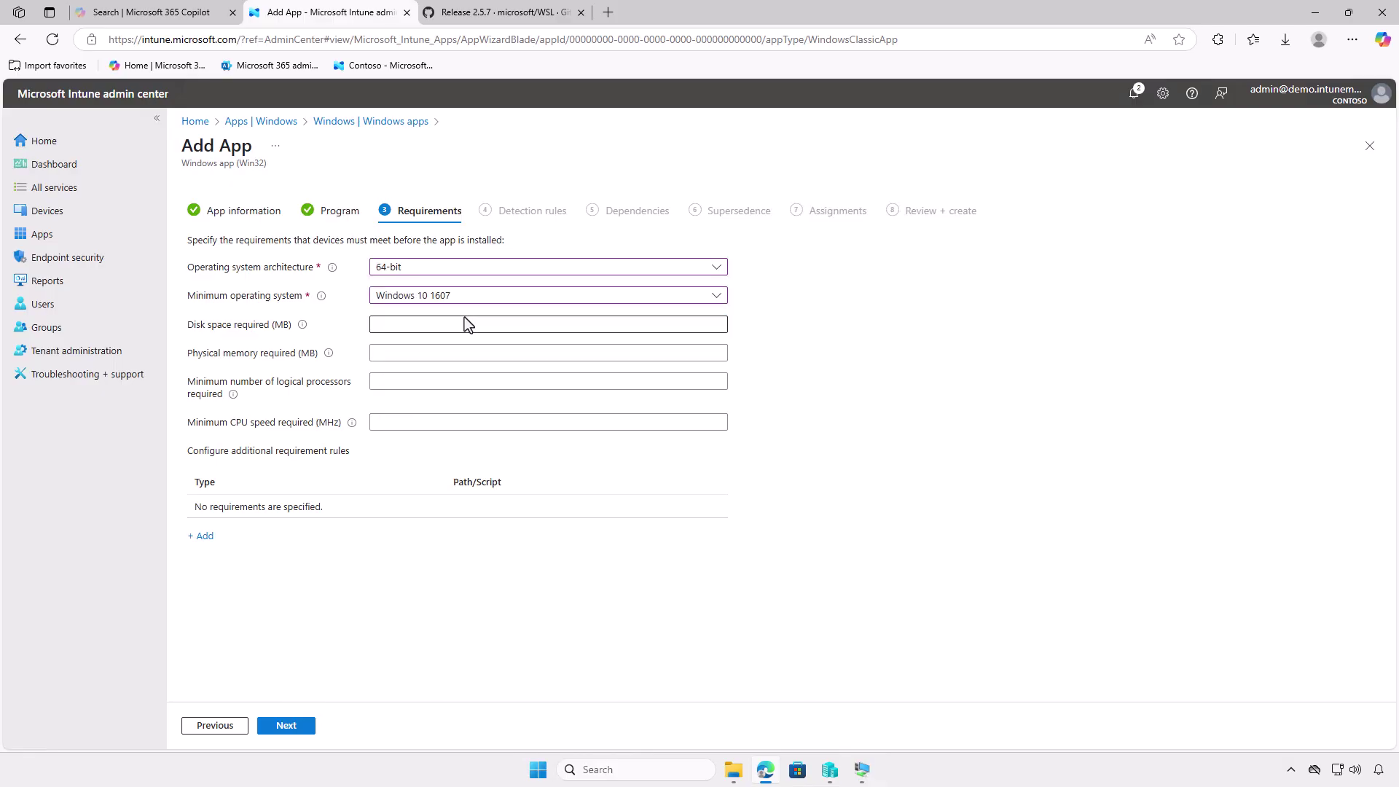
left_click(308, 727)
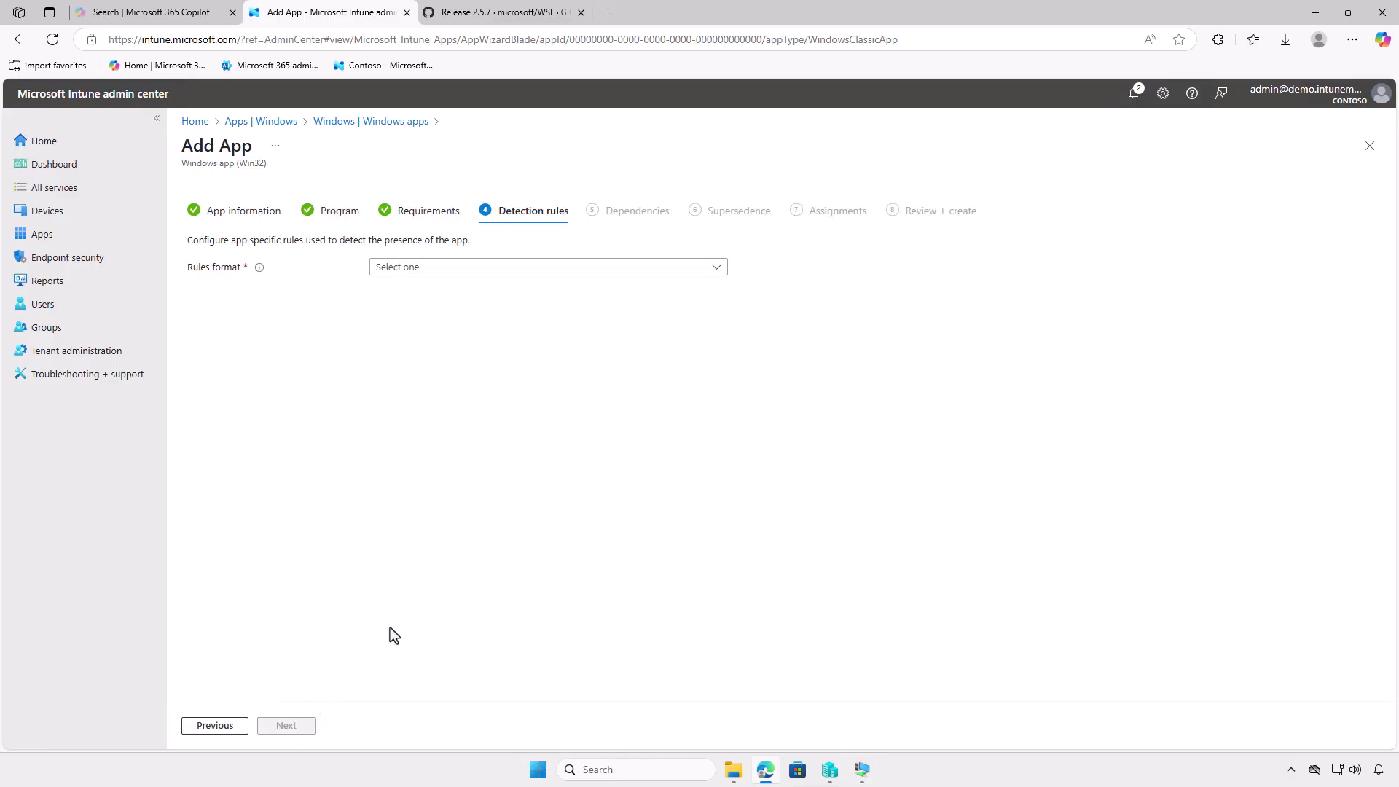
Step: Set the detection rules to use a custom detection script, load detection.ps1 from D:\Intune\Input, and proceed to the dependencies
left_click(540, 267)
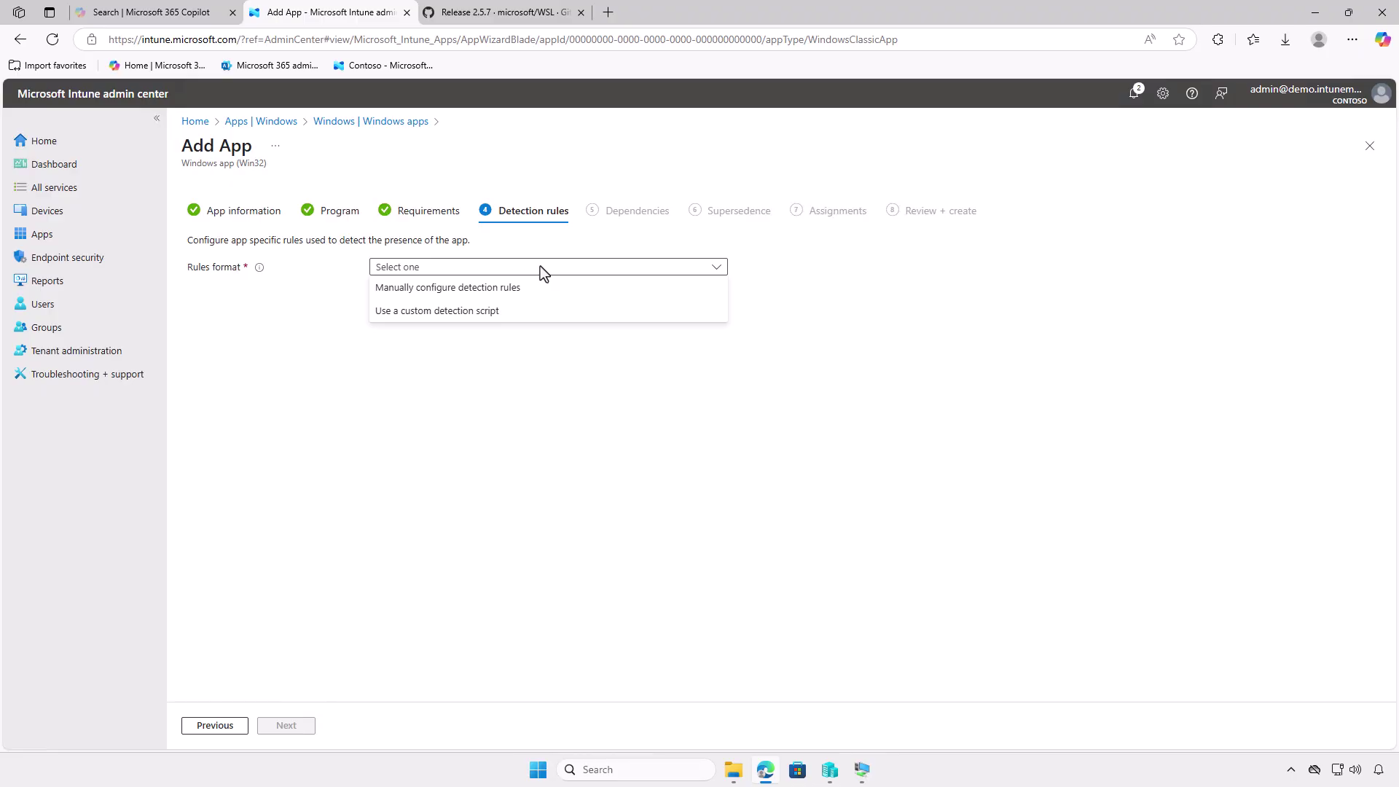
left_click(539, 310)
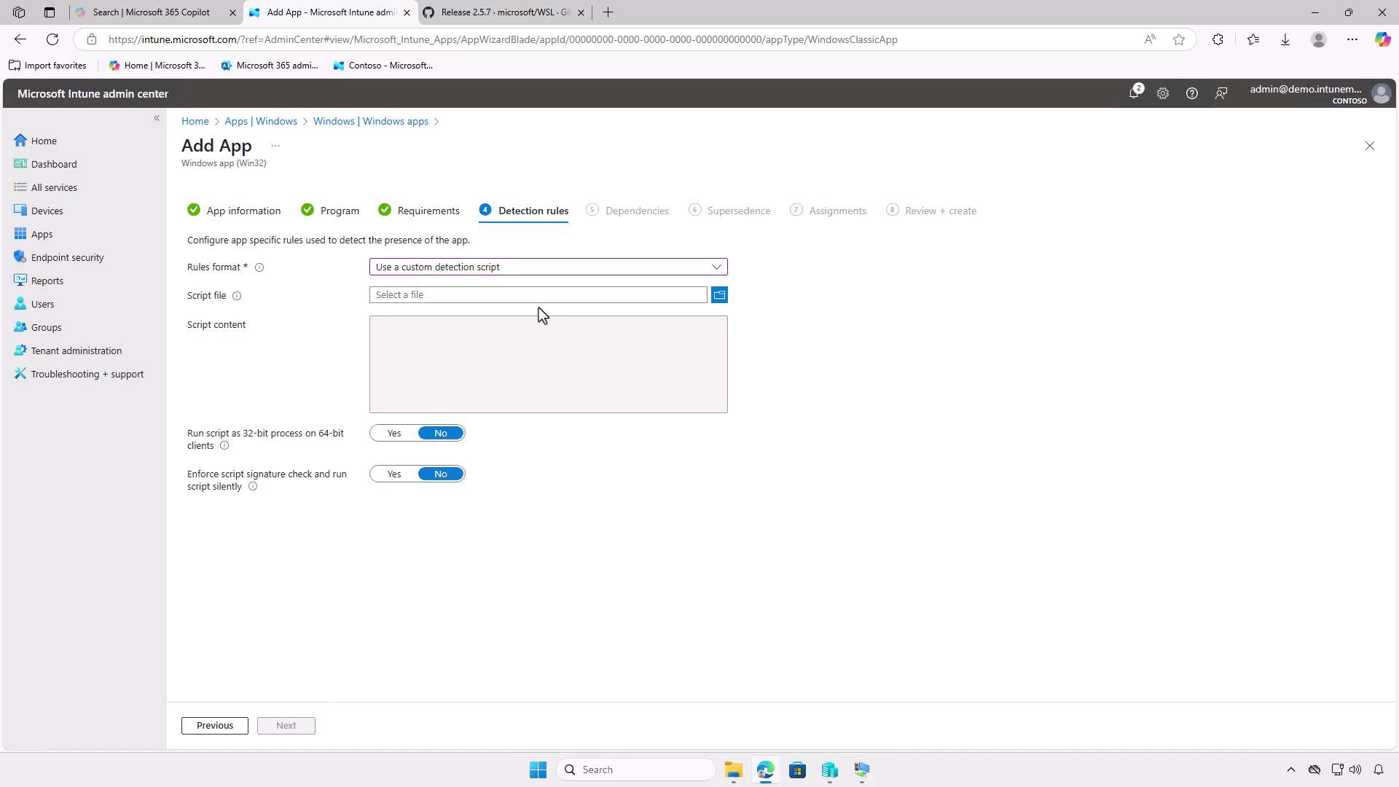
left_click(569, 295)
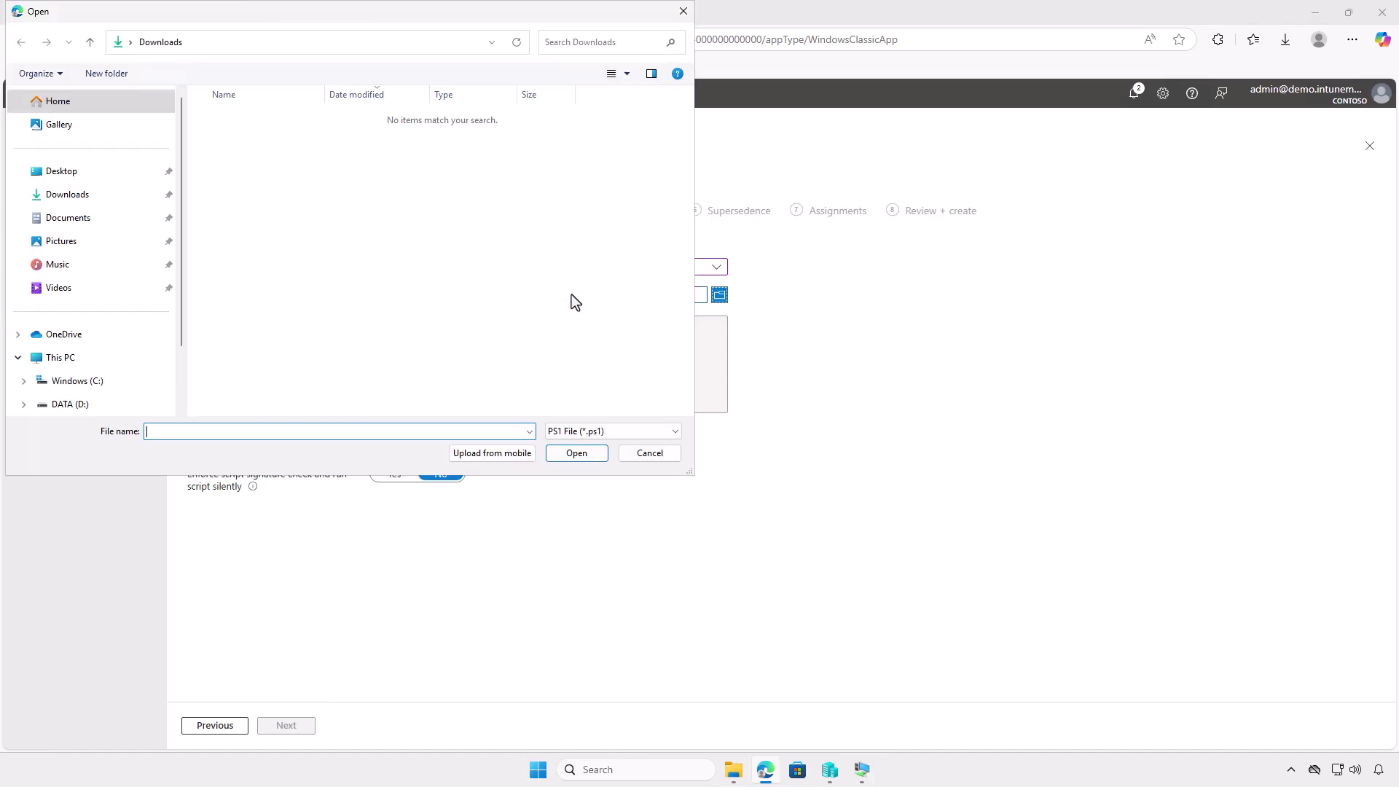
left_click(130, 356)
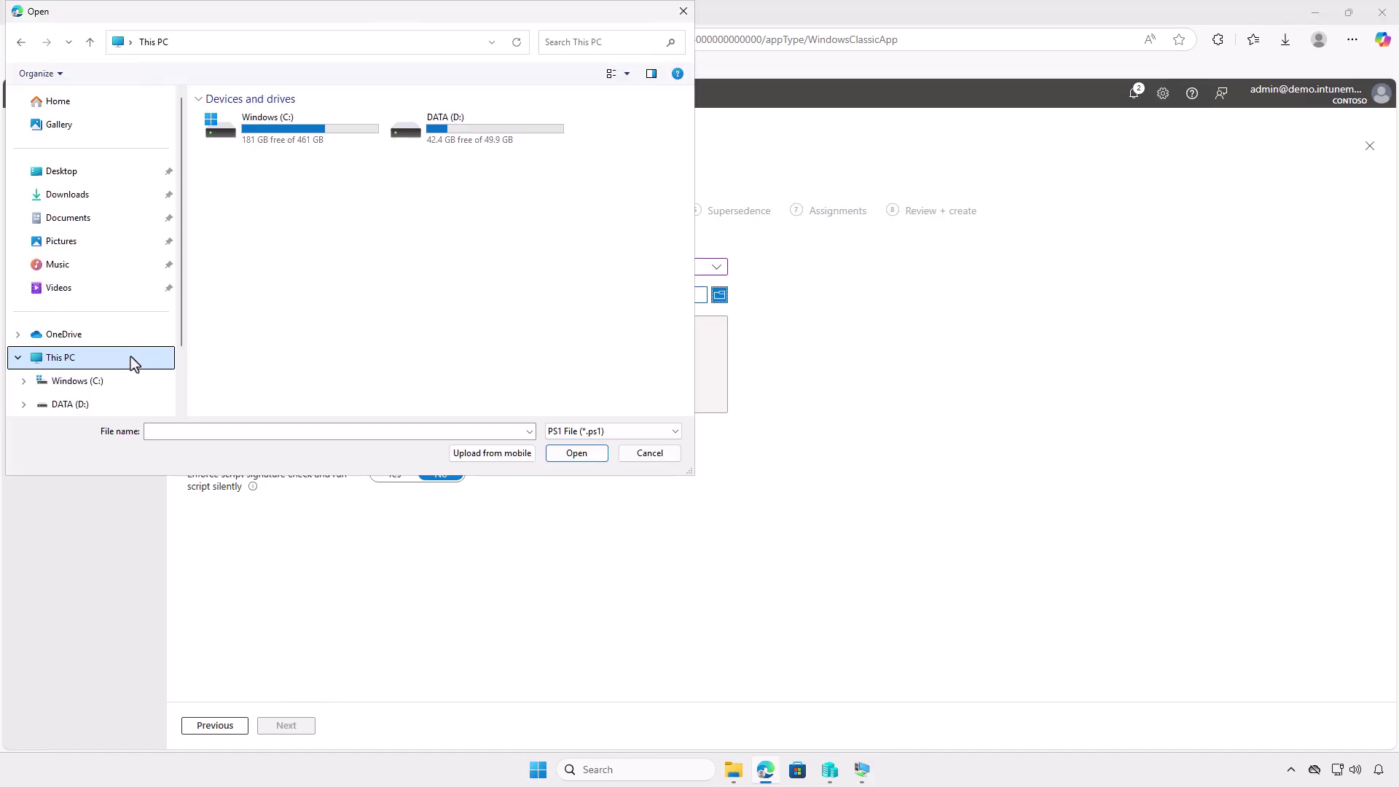
double_click(482, 134)
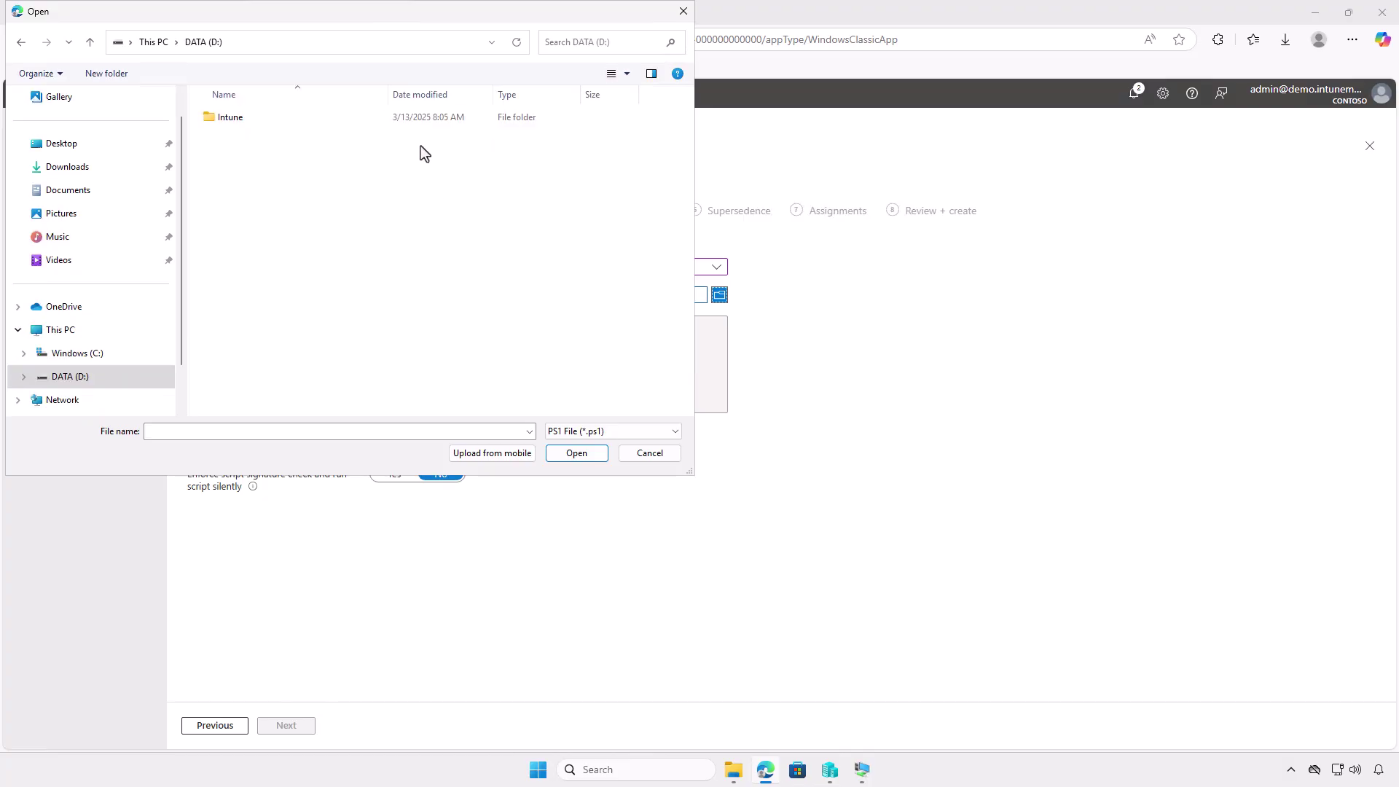
double_click(313, 120)
double_click(268, 120)
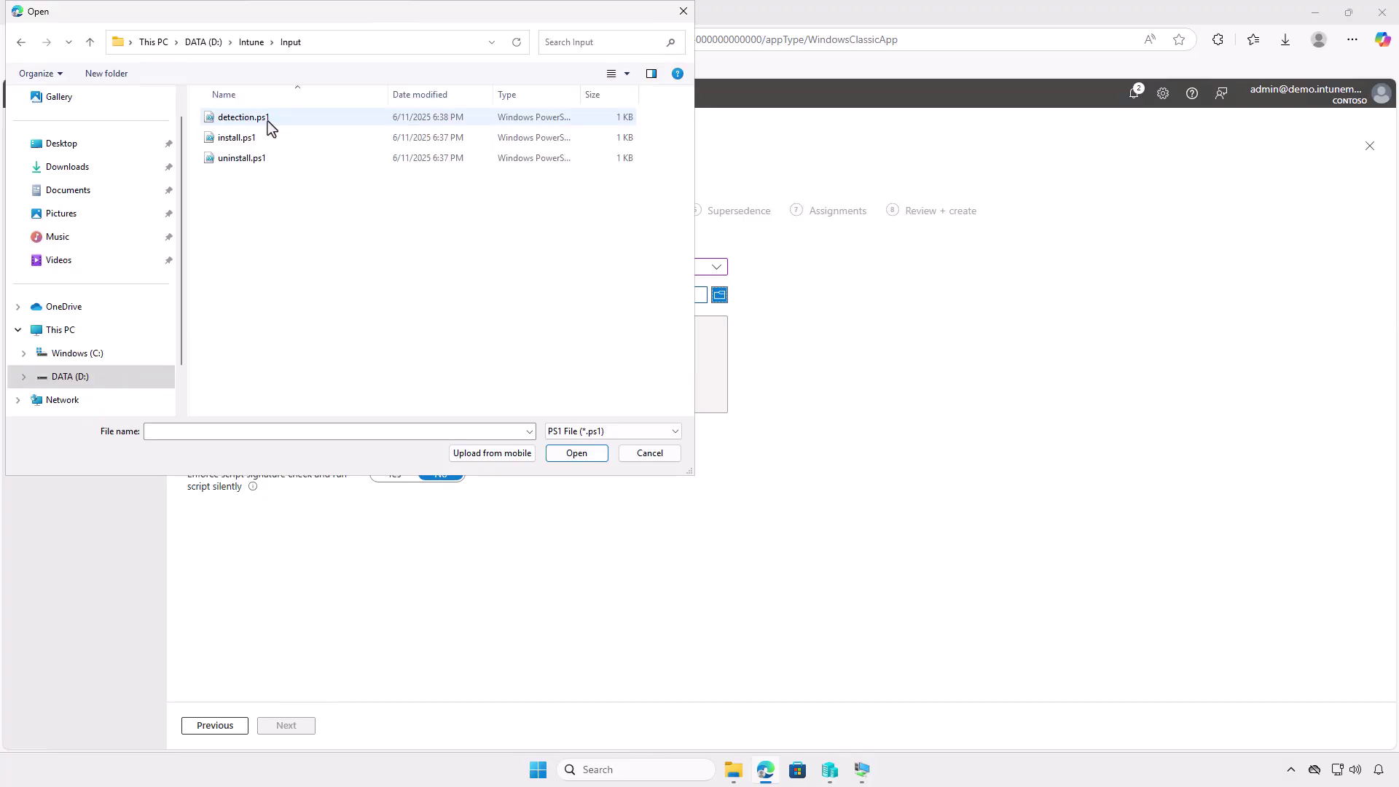
left_click(295, 120)
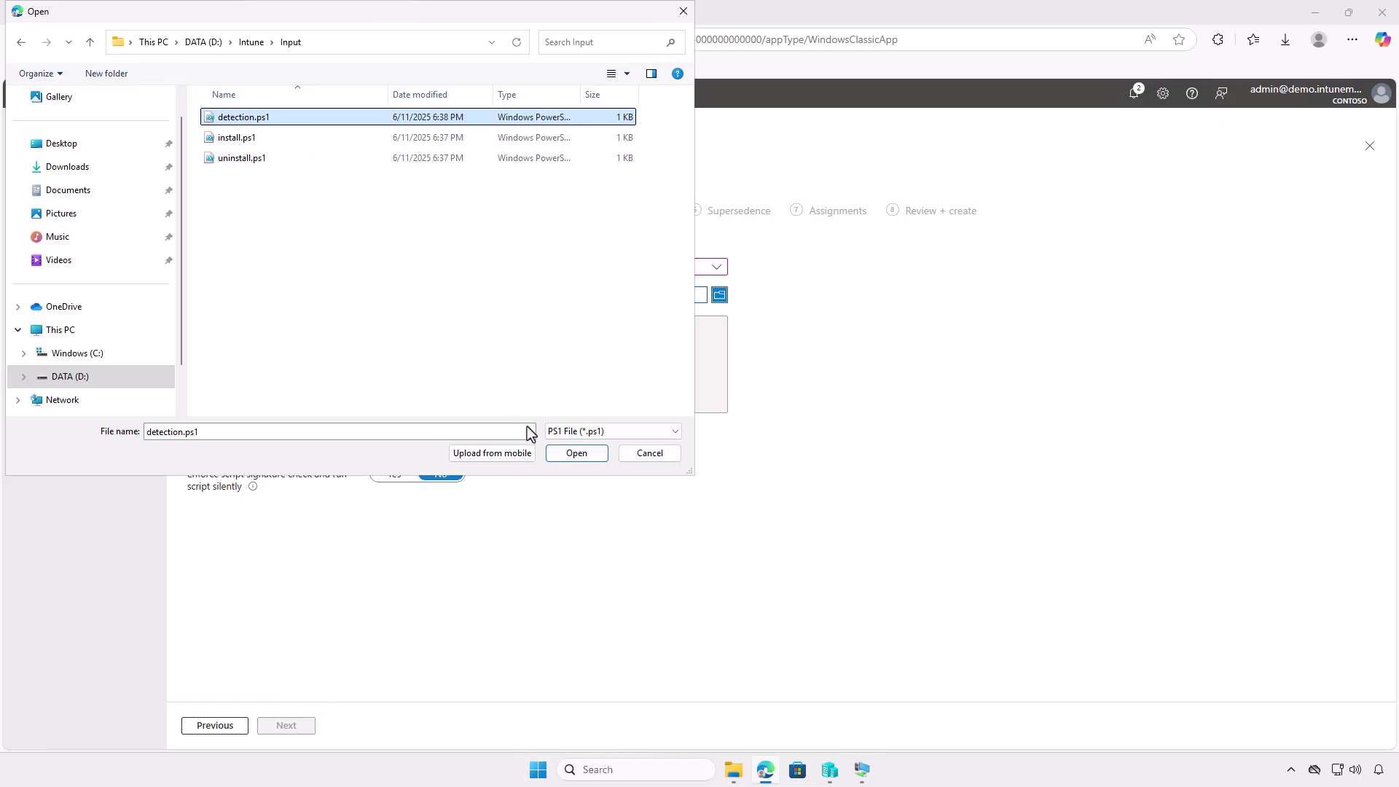
left_click(574, 453)
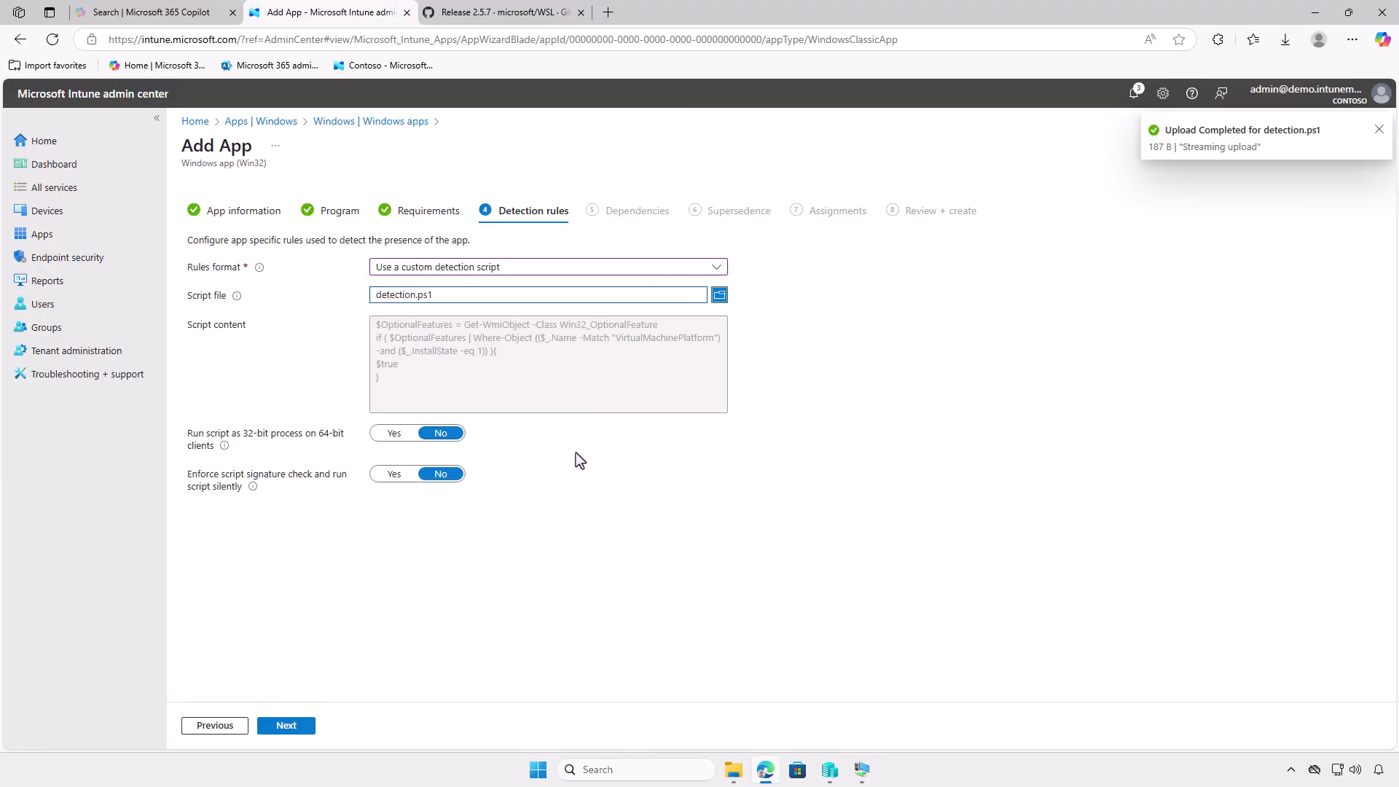
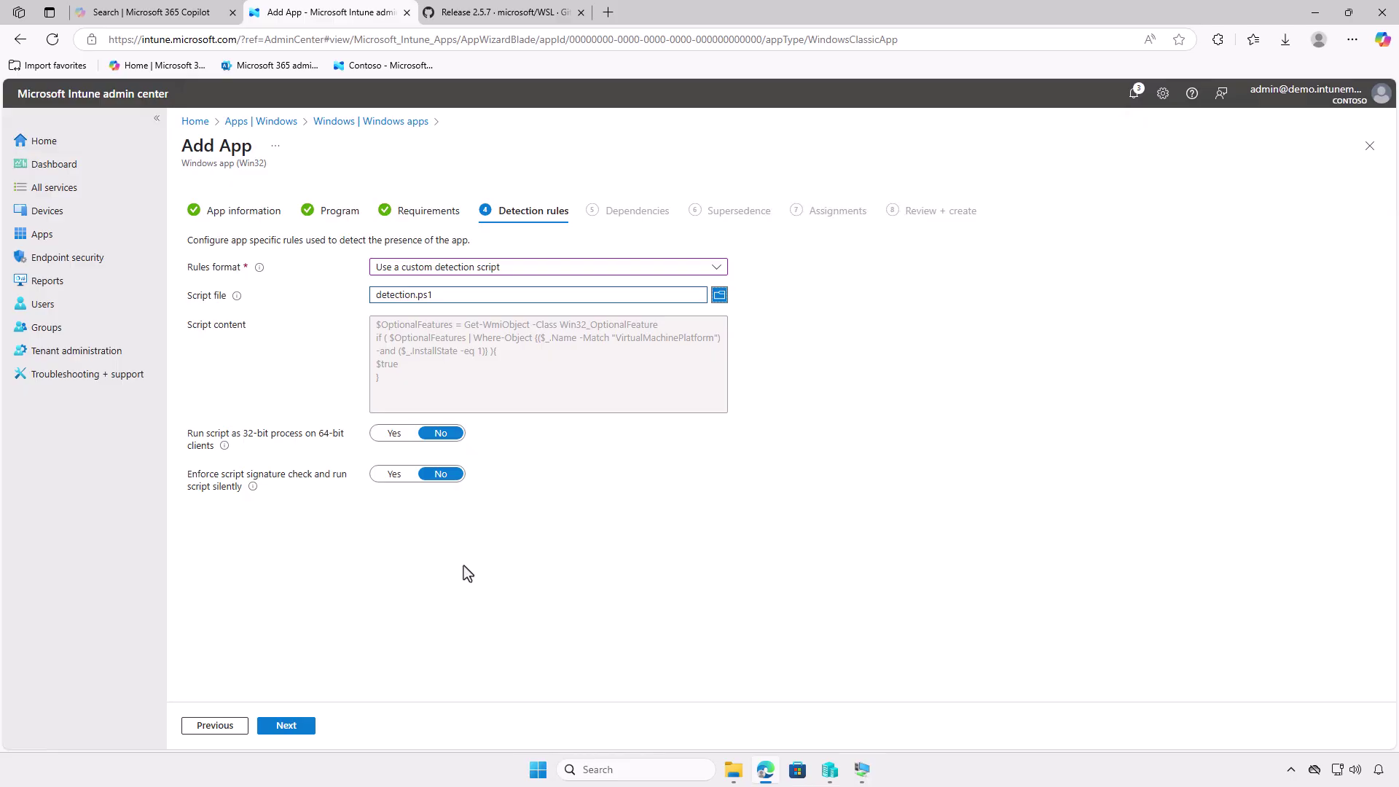
left_click(300, 726)
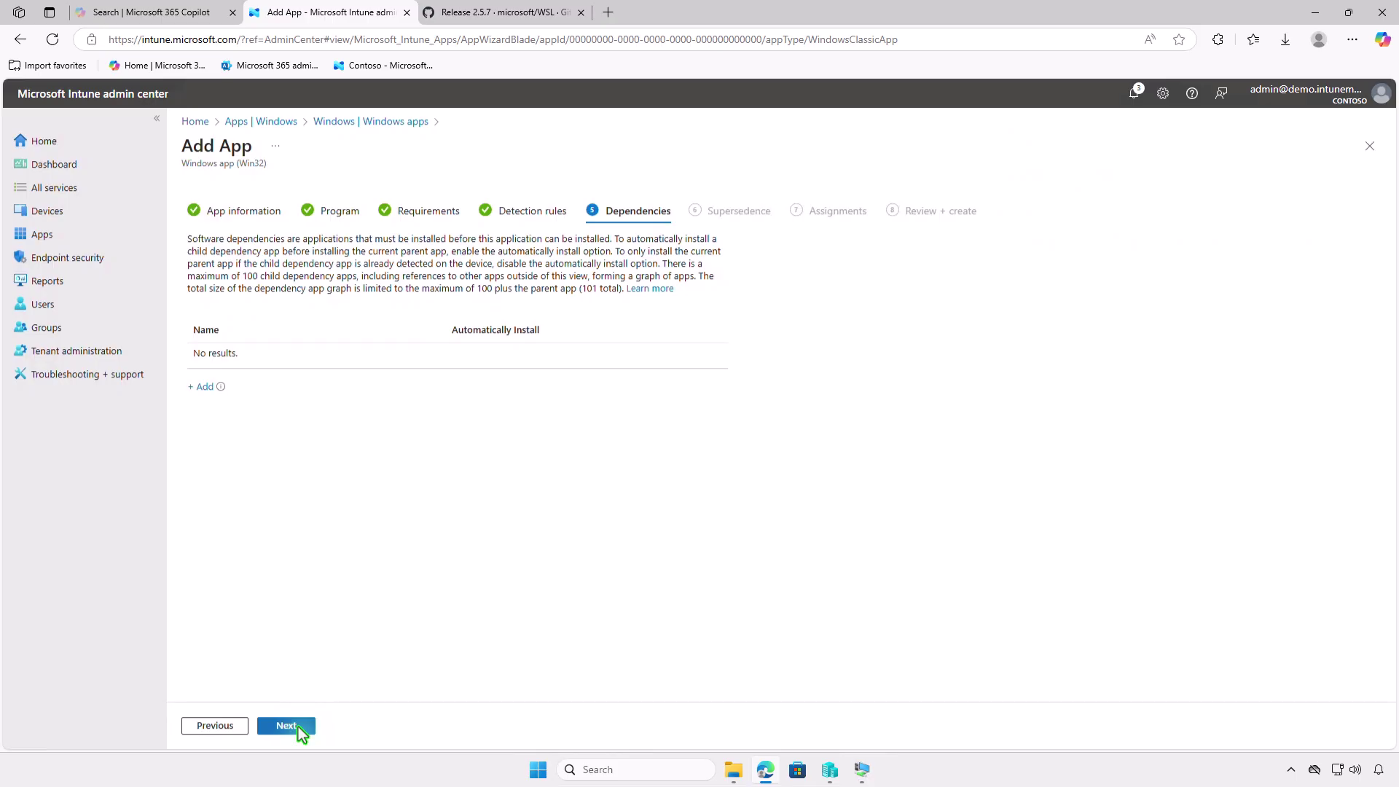
Step: Skip dependencies and supersedence, and add the Test_Devices group as a required assignment
left_click(300, 727)
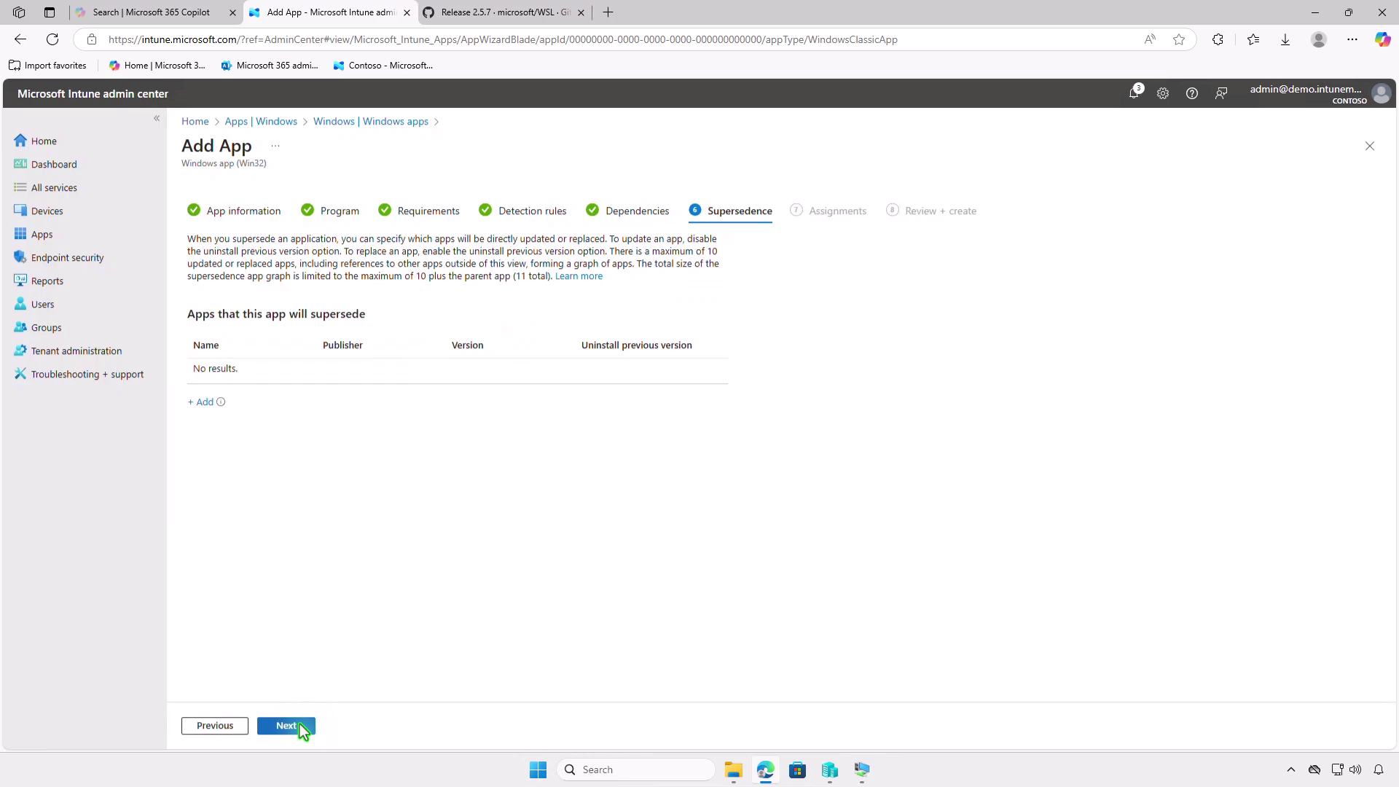
left_click(299, 725)
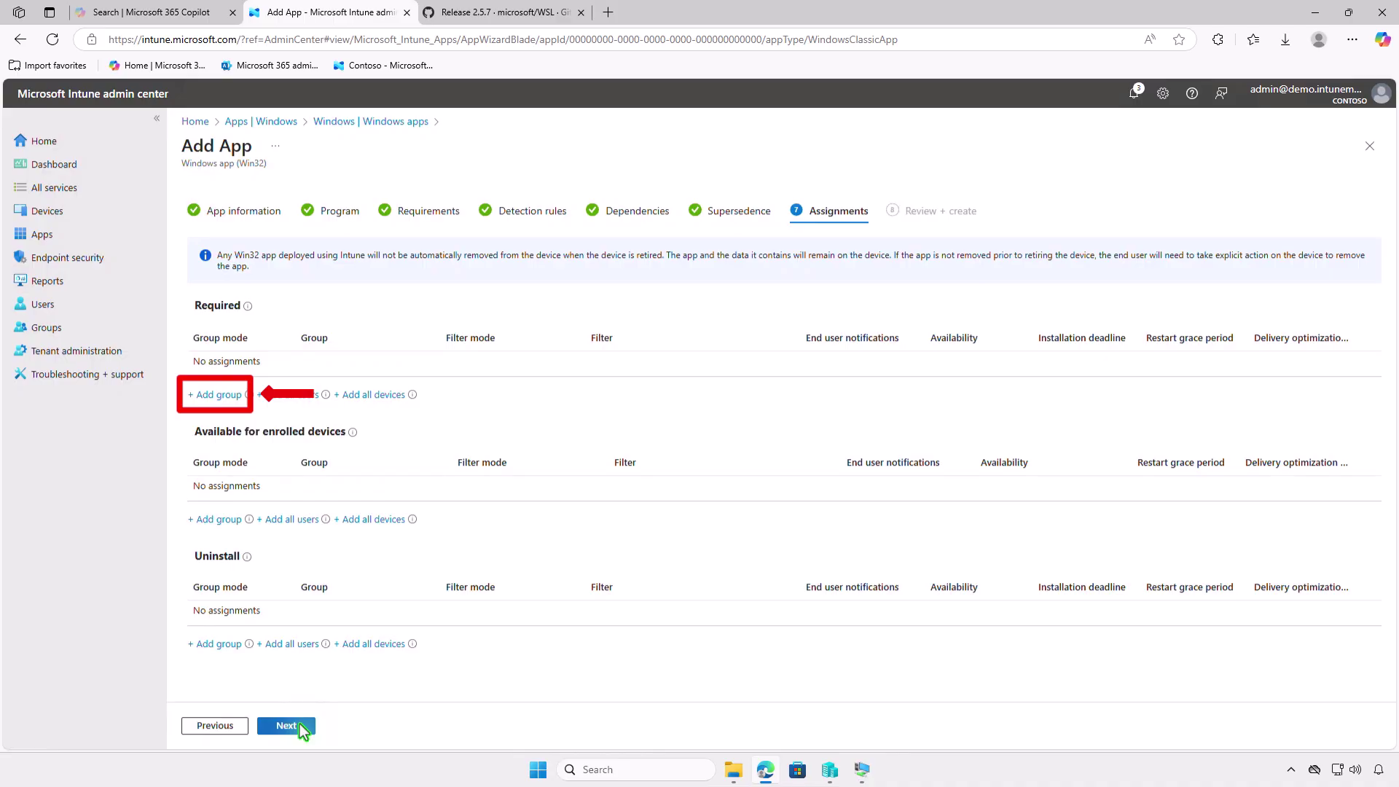
left_click(219, 395)
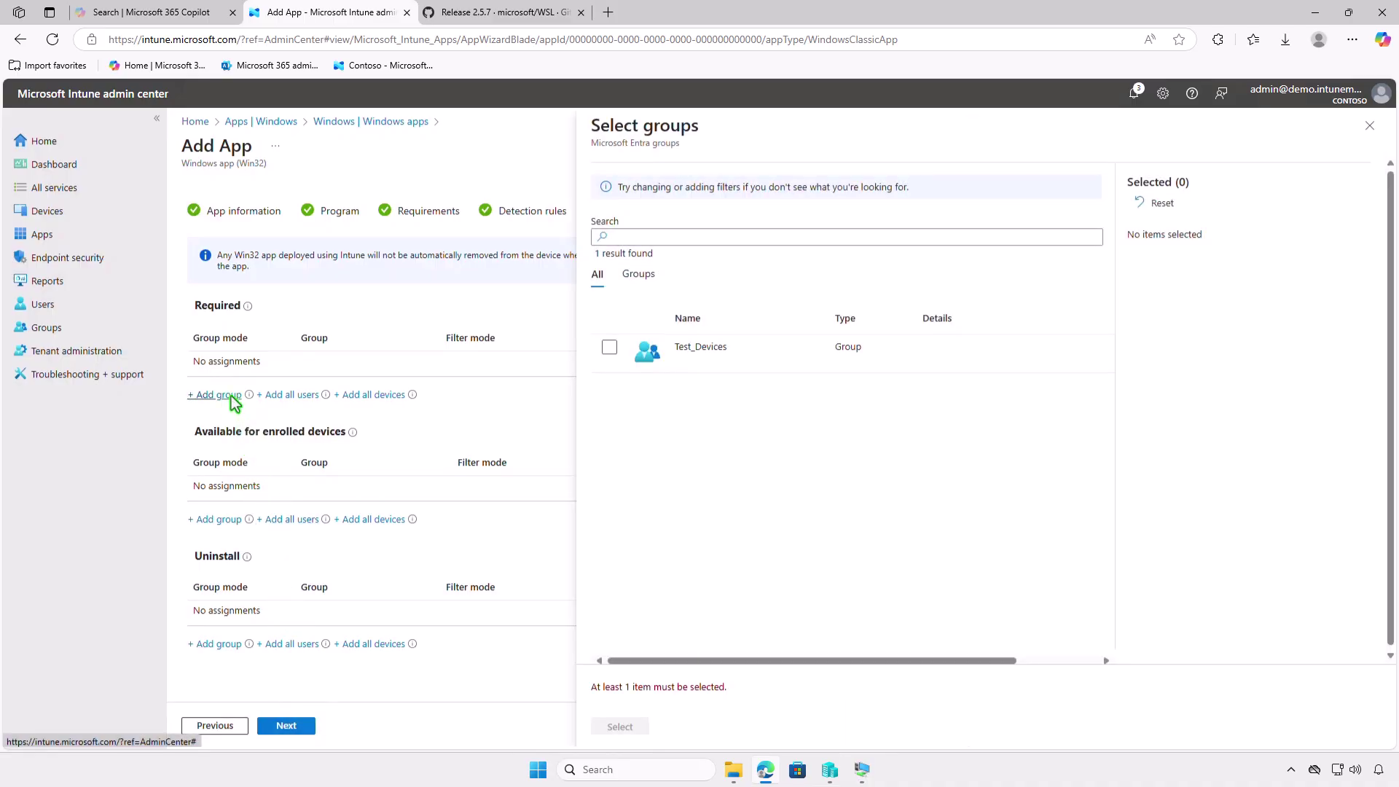
left_click(612, 357)
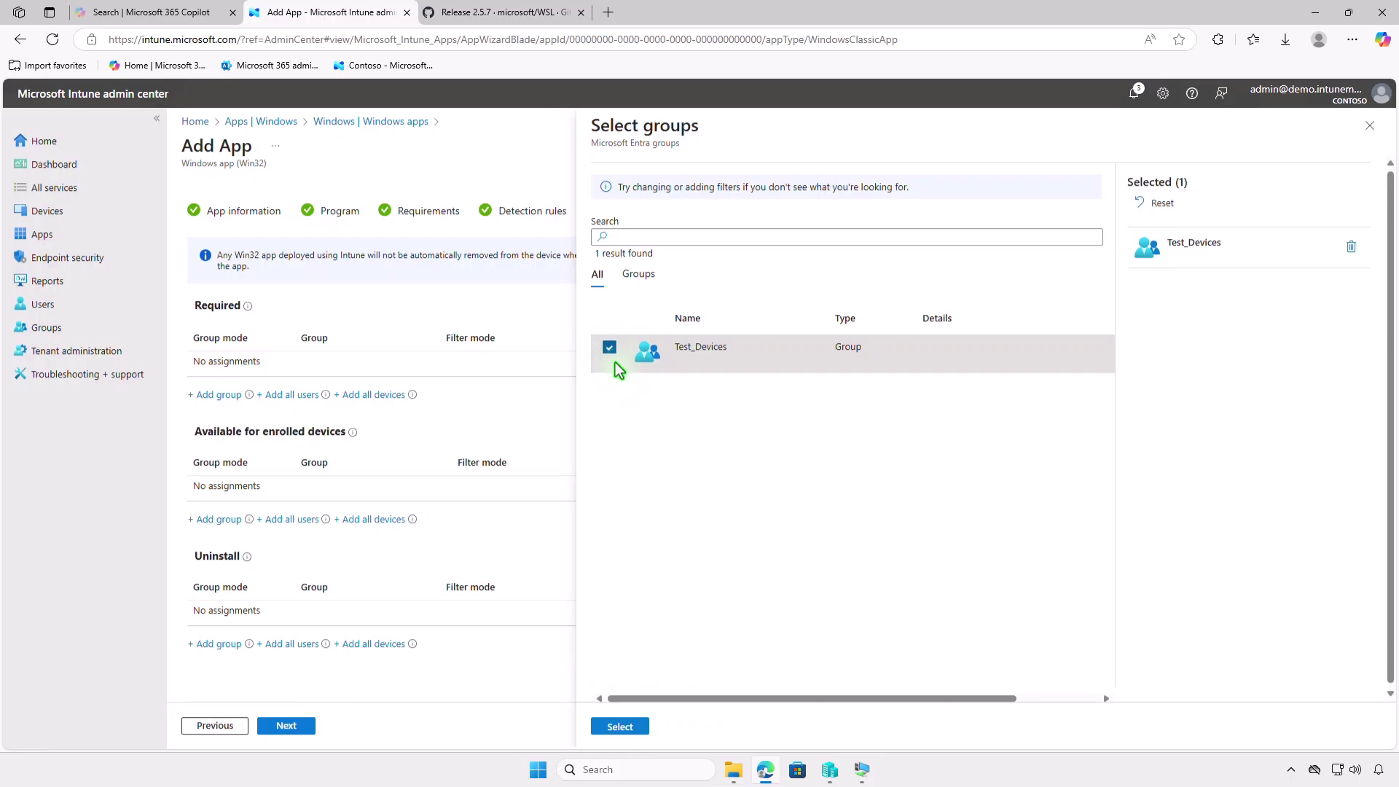
left_click(632, 726)
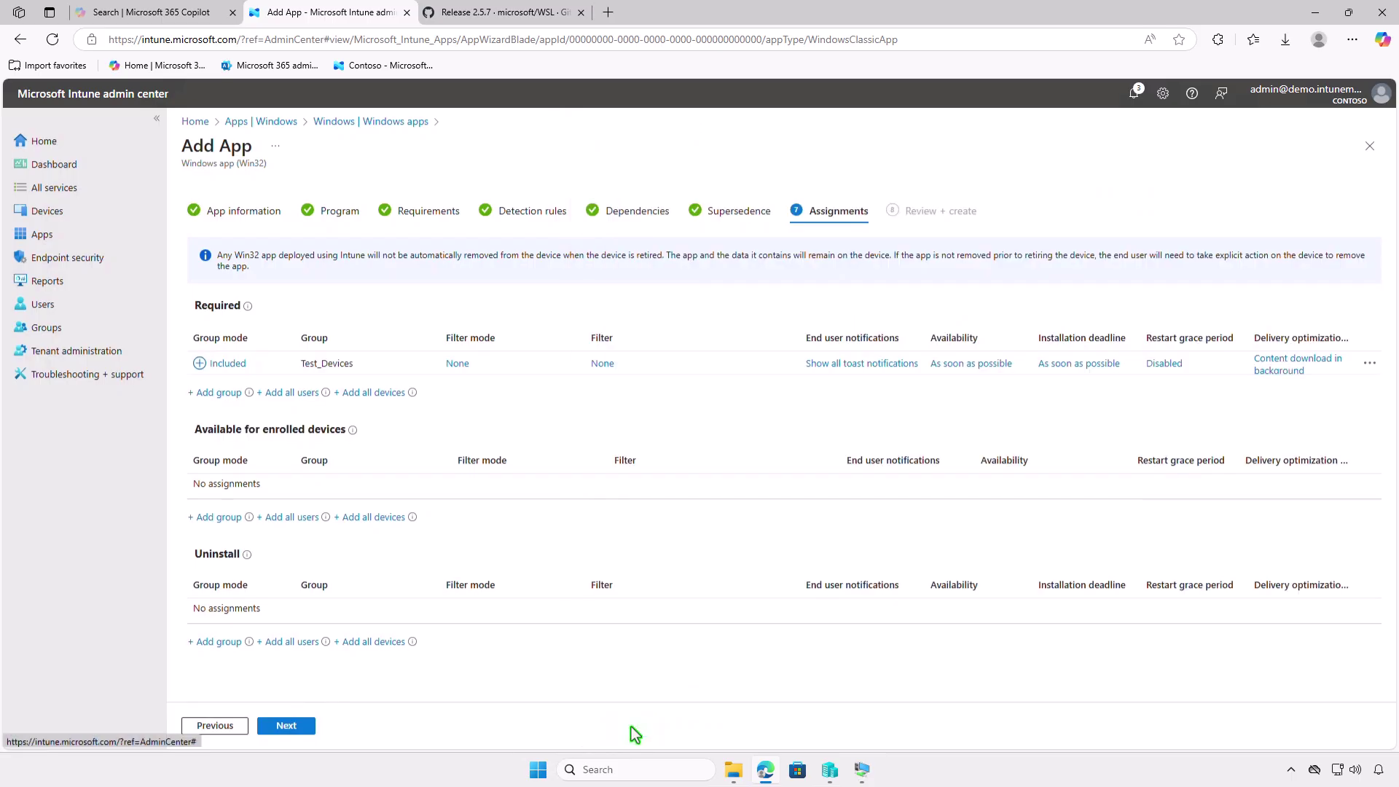
Step: Check the end user notification settings of the Test_Devices assignment, and proceed through the review to create the app
left_click(847, 365)
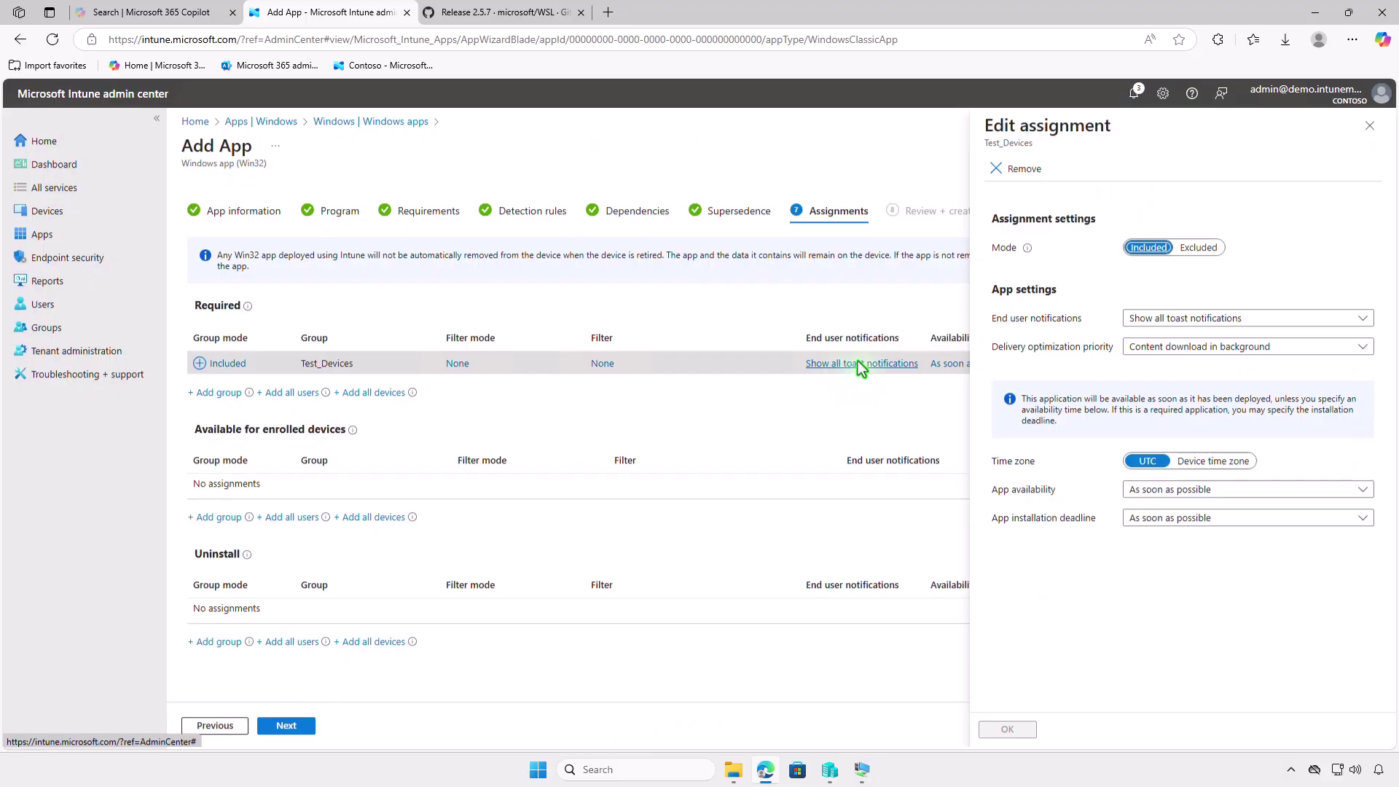
left_click(1370, 125)
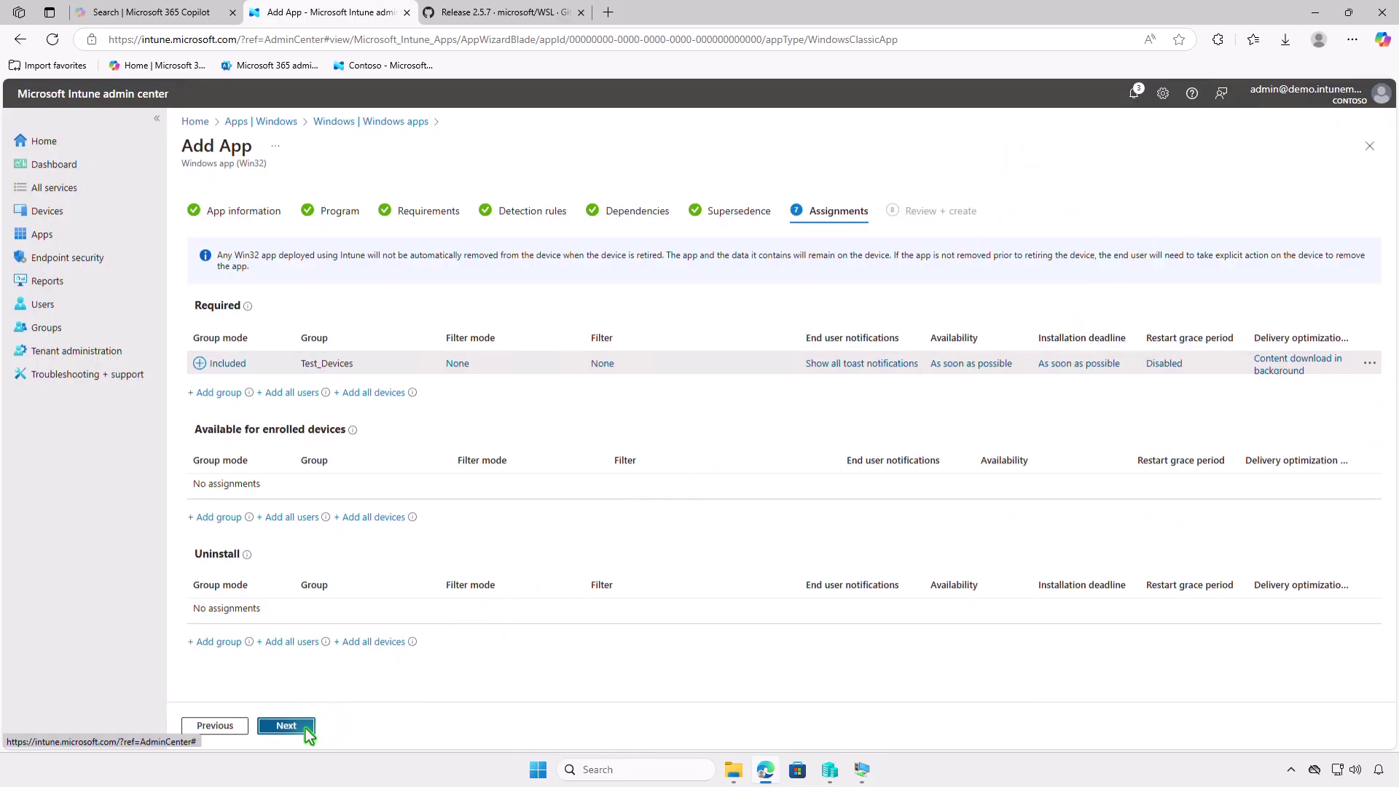
left_click(303, 725)
left_click(286, 726)
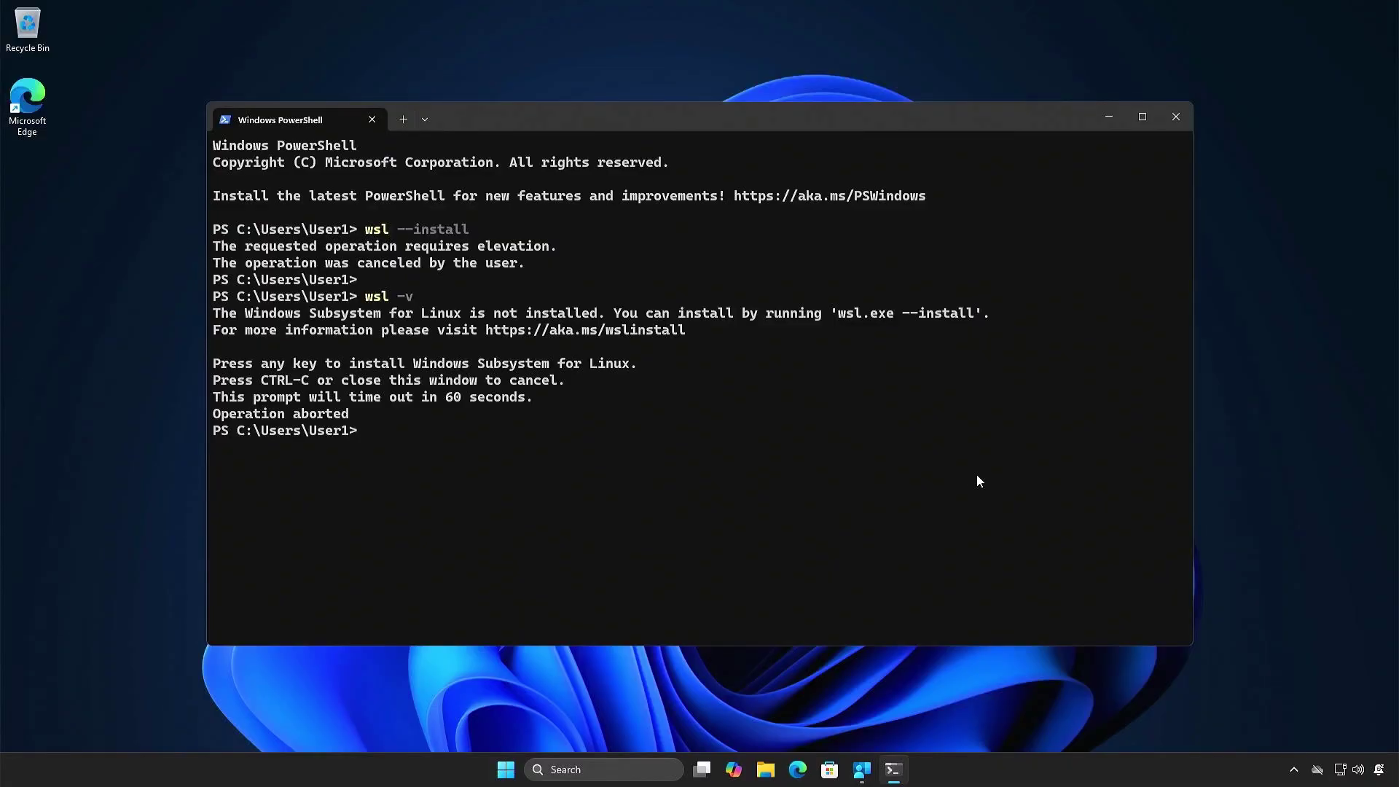
Step: On the client device, close PowerShell, sync the device in Company Portal, and check the Intune software distribution notifications
left_click(1174, 119)
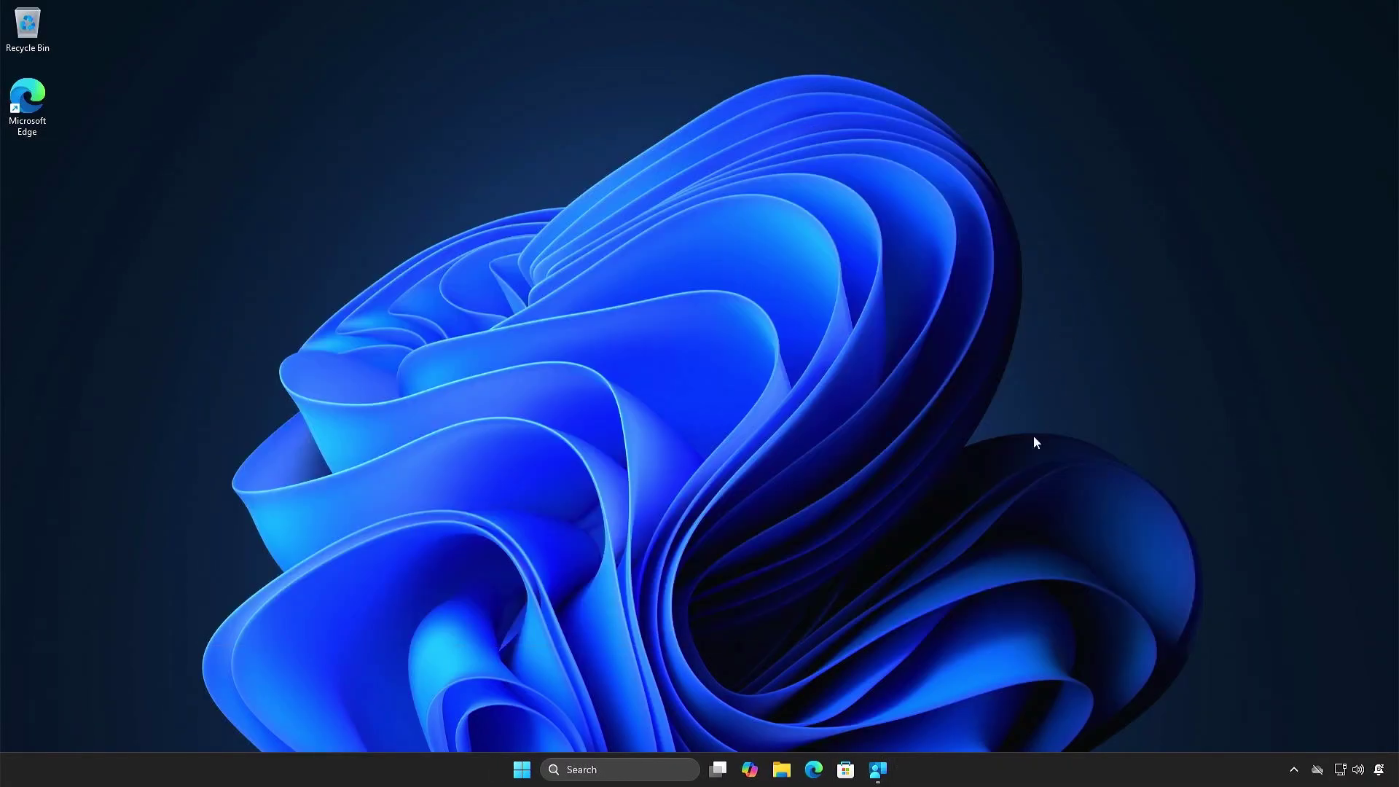
left_click(878, 769)
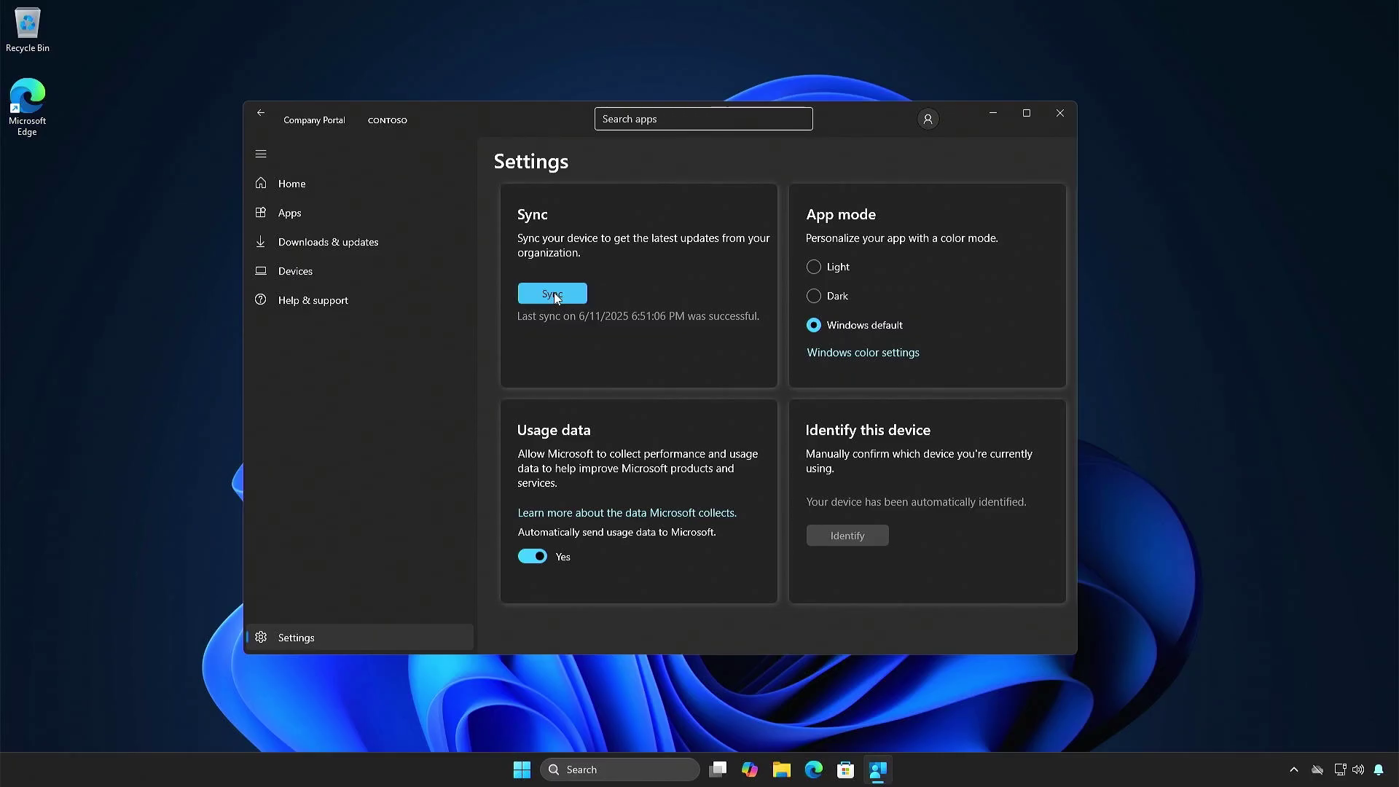
left_click(554, 295)
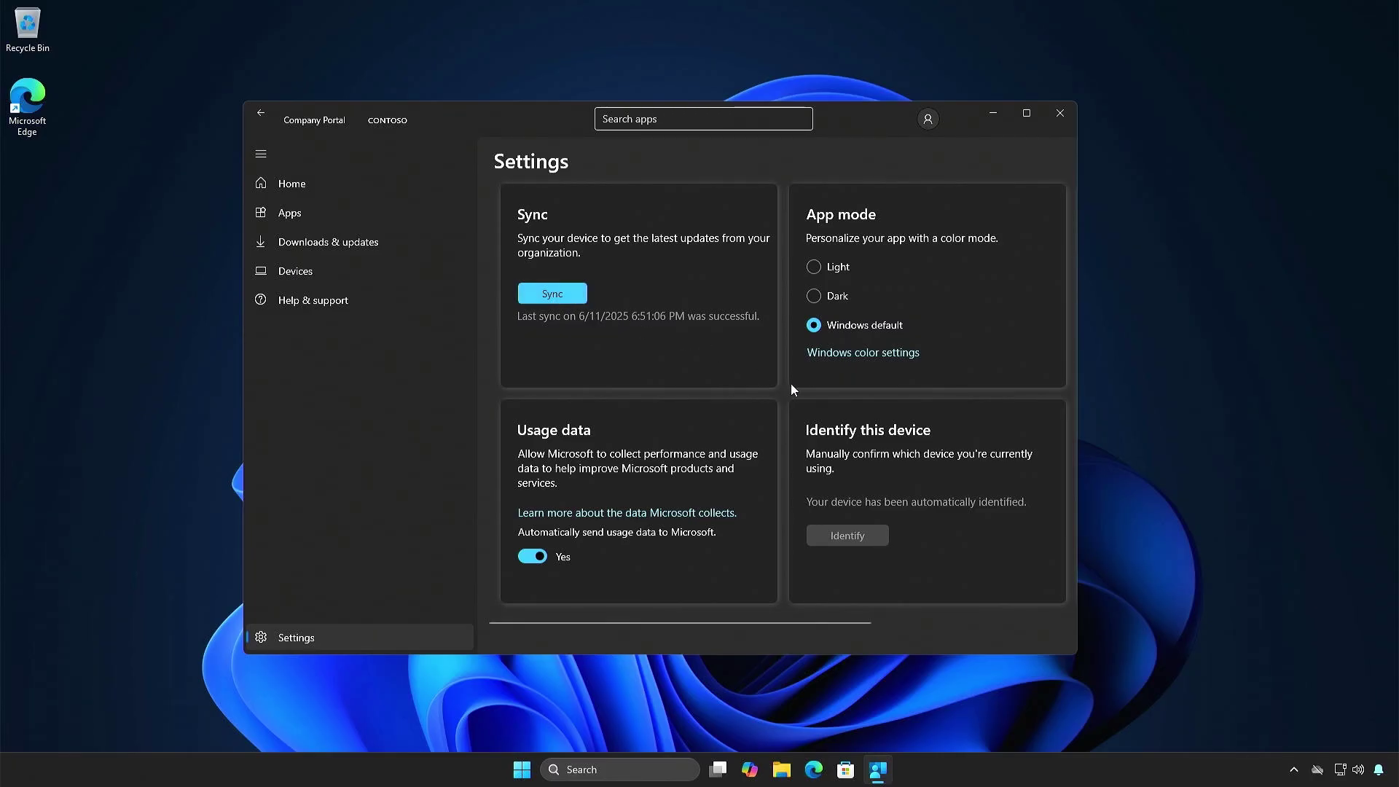
left_click(1379, 770)
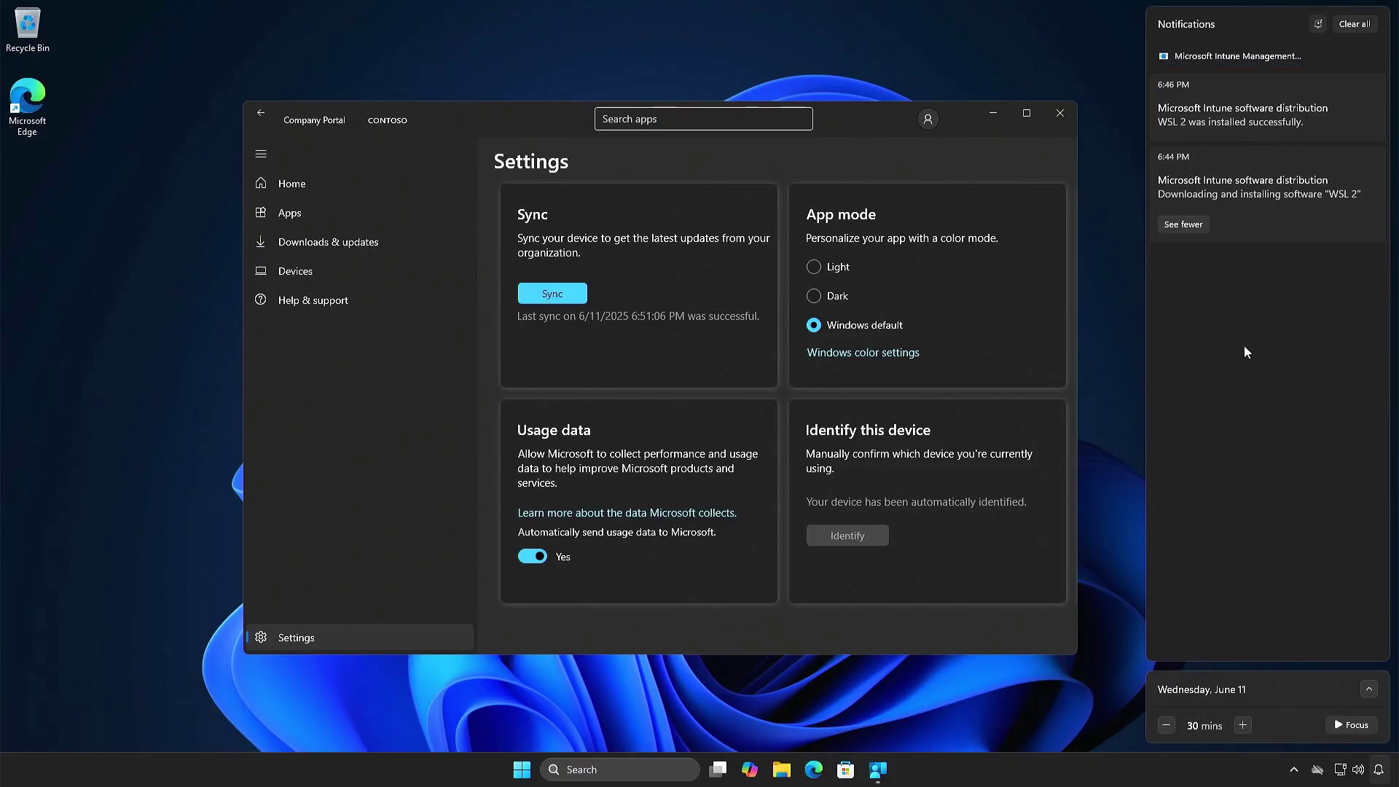
left_click(1003, 115)
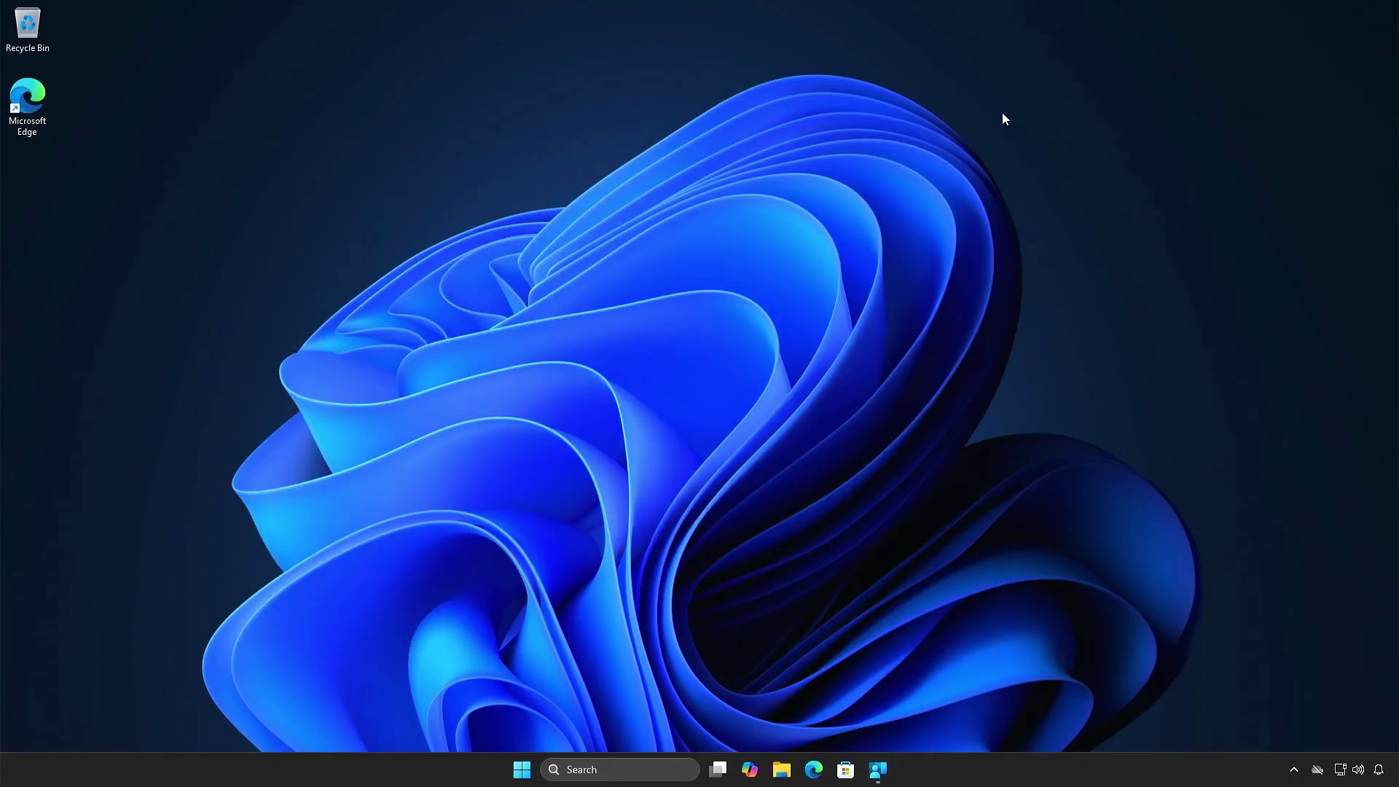
Step: Open a non-administrator Terminal and check the installed WSL version with wsl -v
right_click(520, 768)
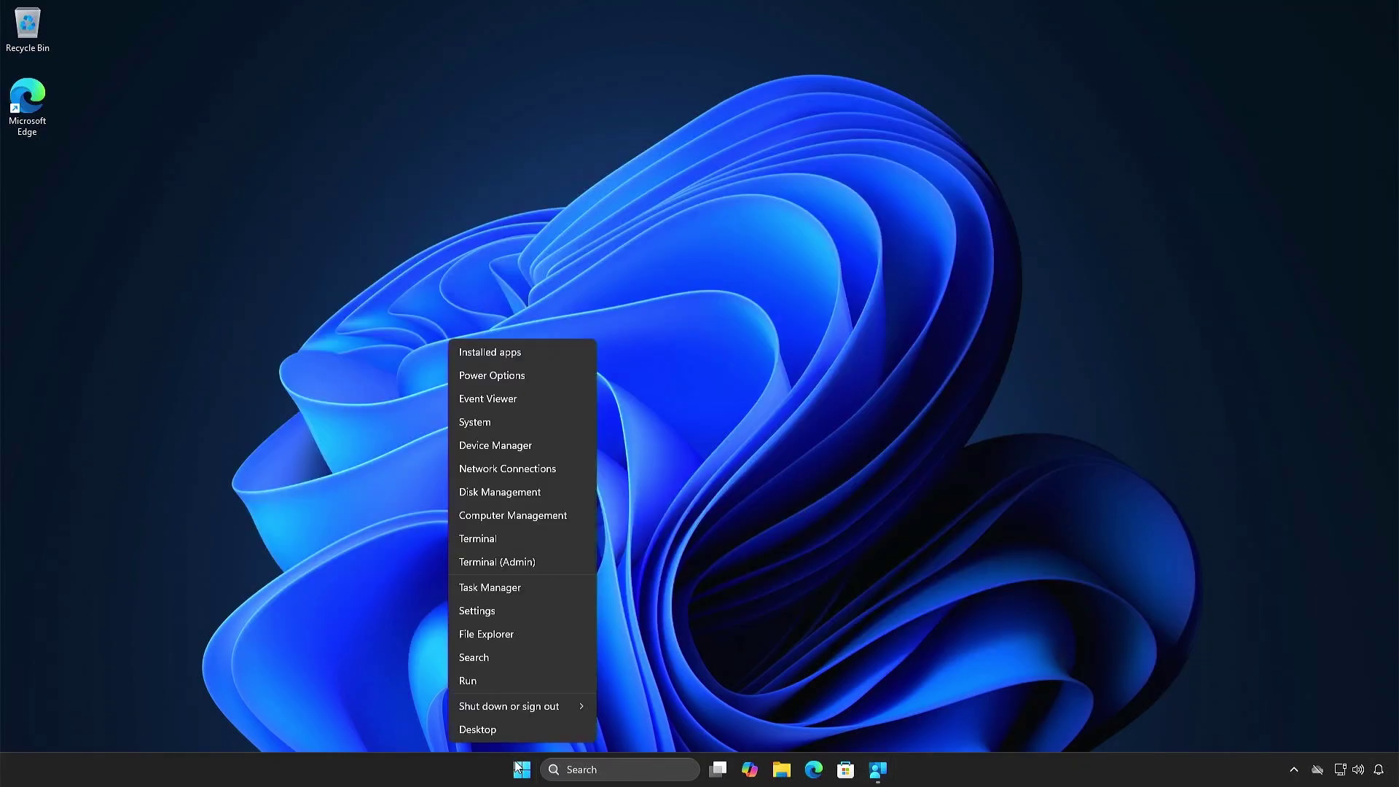
left_click(513, 541)
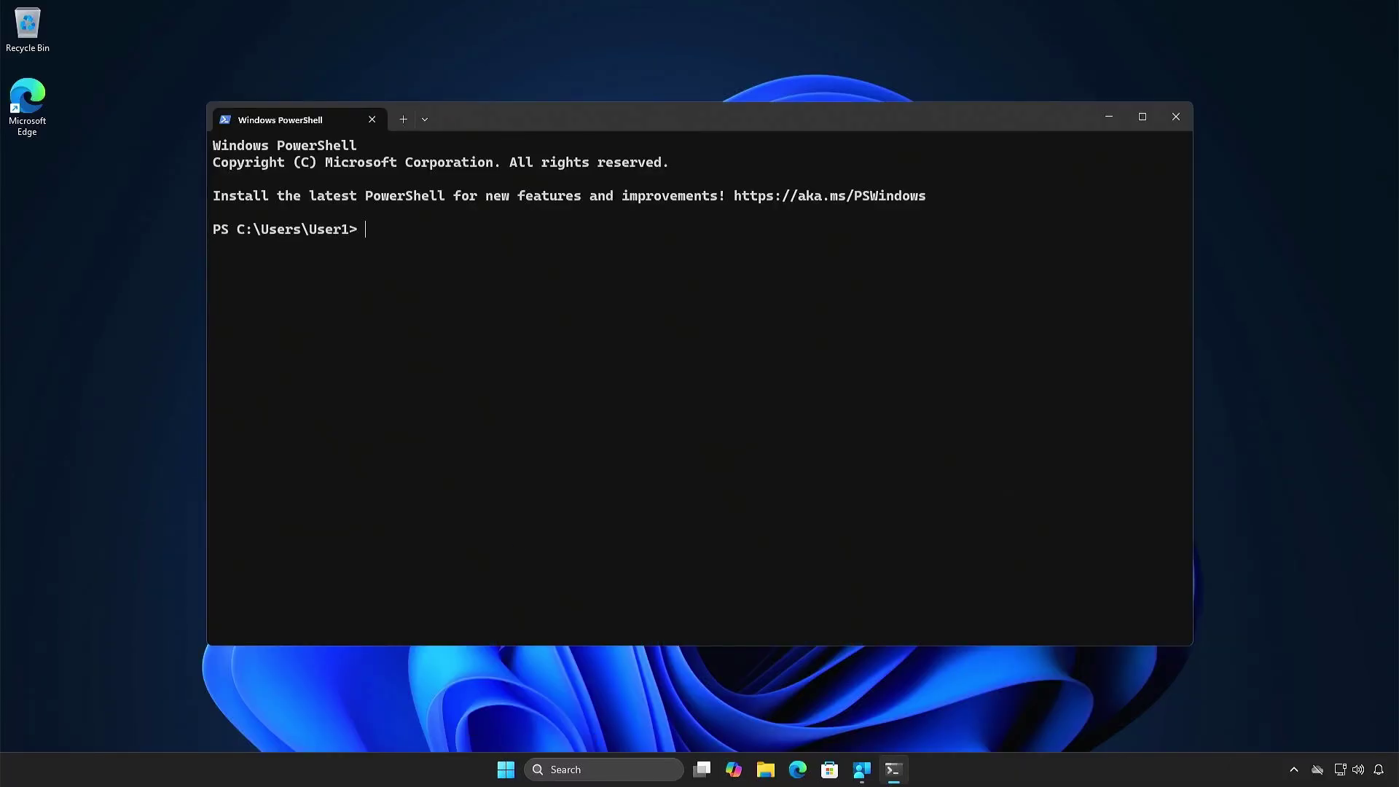
type("wsl -v")
key("Return")
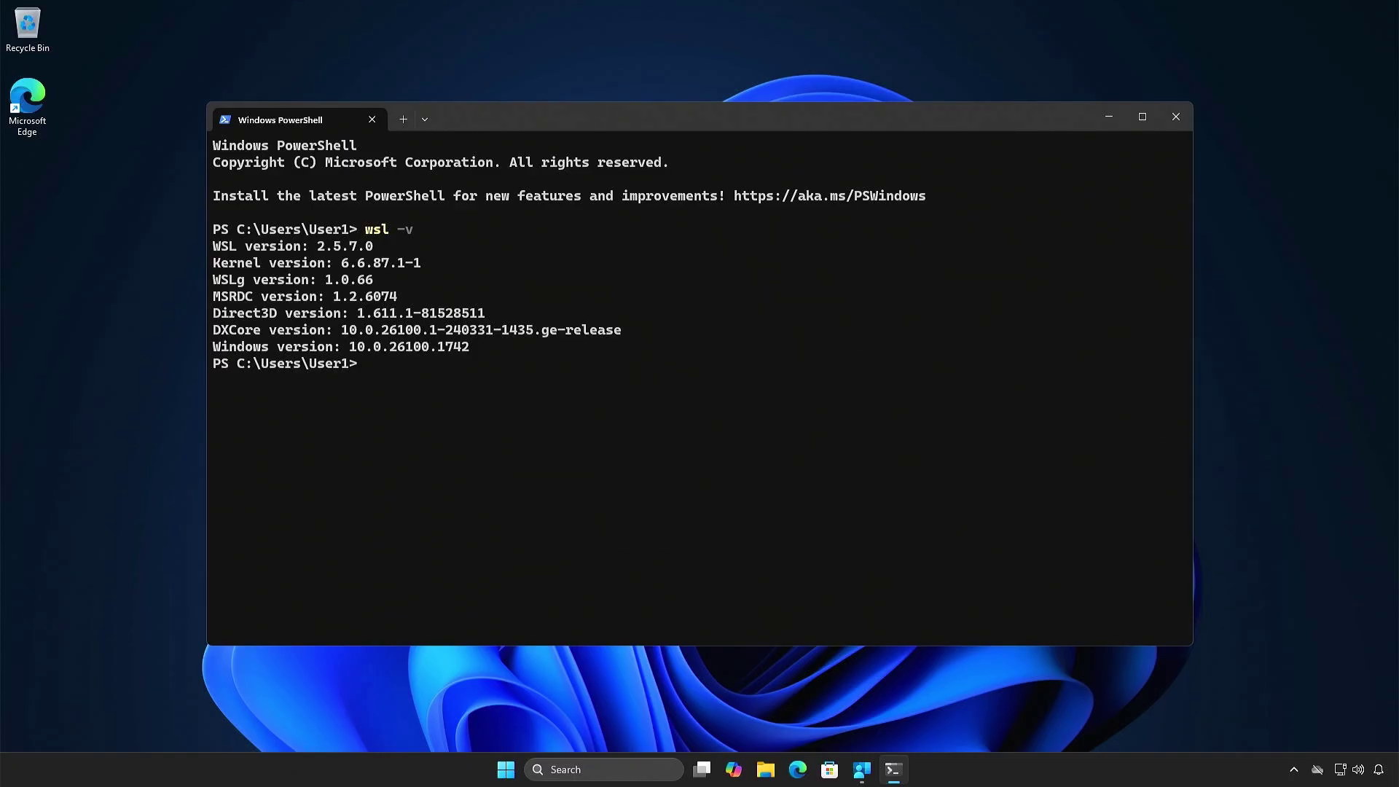
Step: Check the WSL configuration status with wsl --status
key("Return")
type("wsl --s")
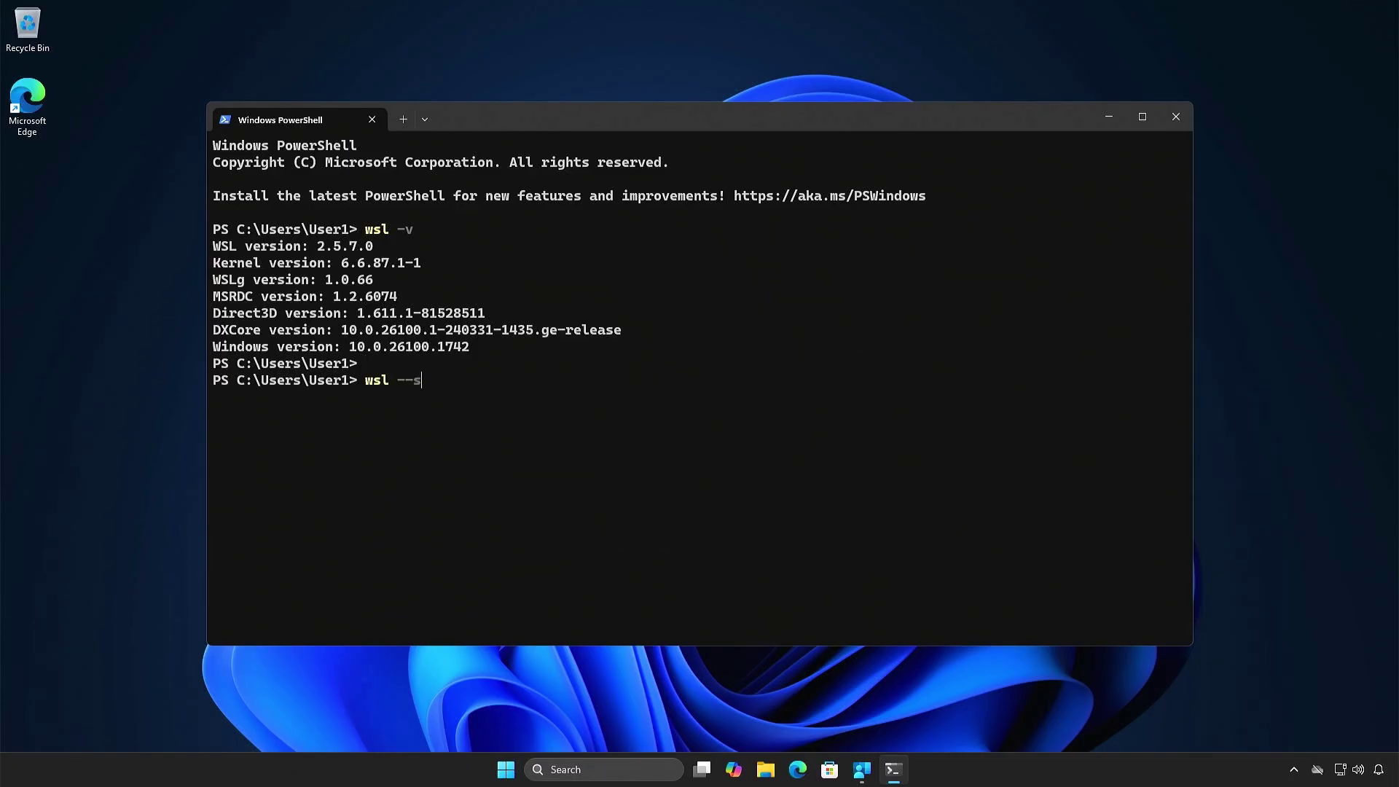
type("tatus")
key("Return")
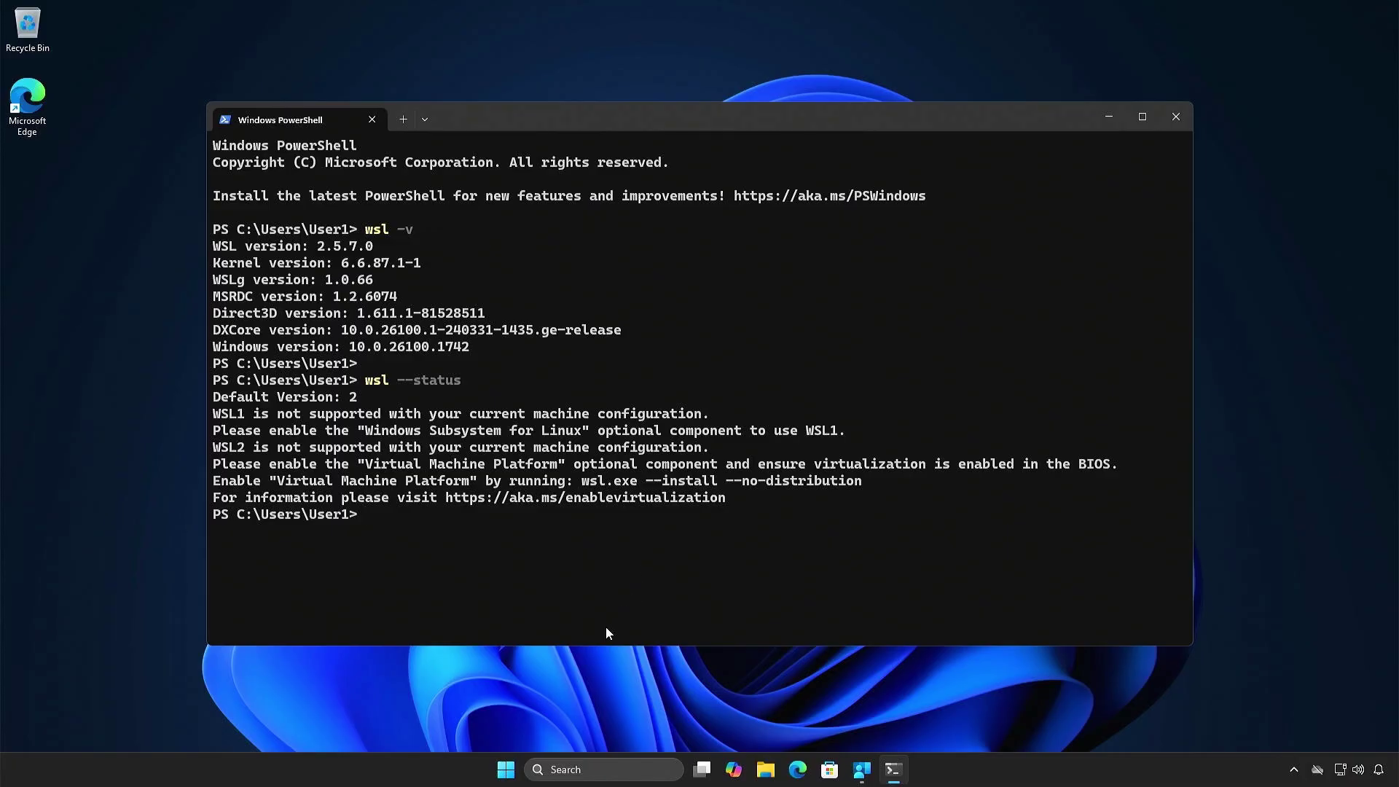
Step: Restart the client device
right_click(506, 769)
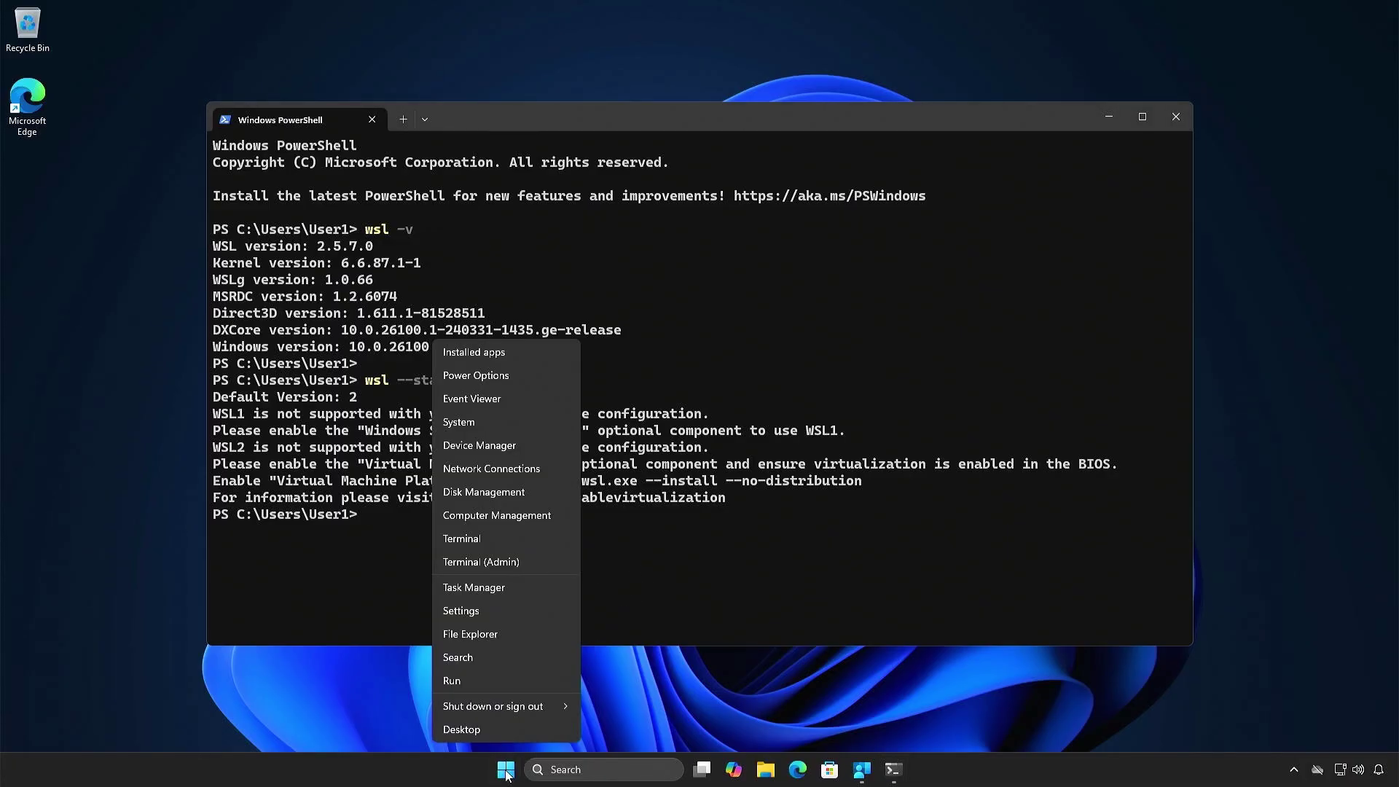
mouse_move(529, 709)
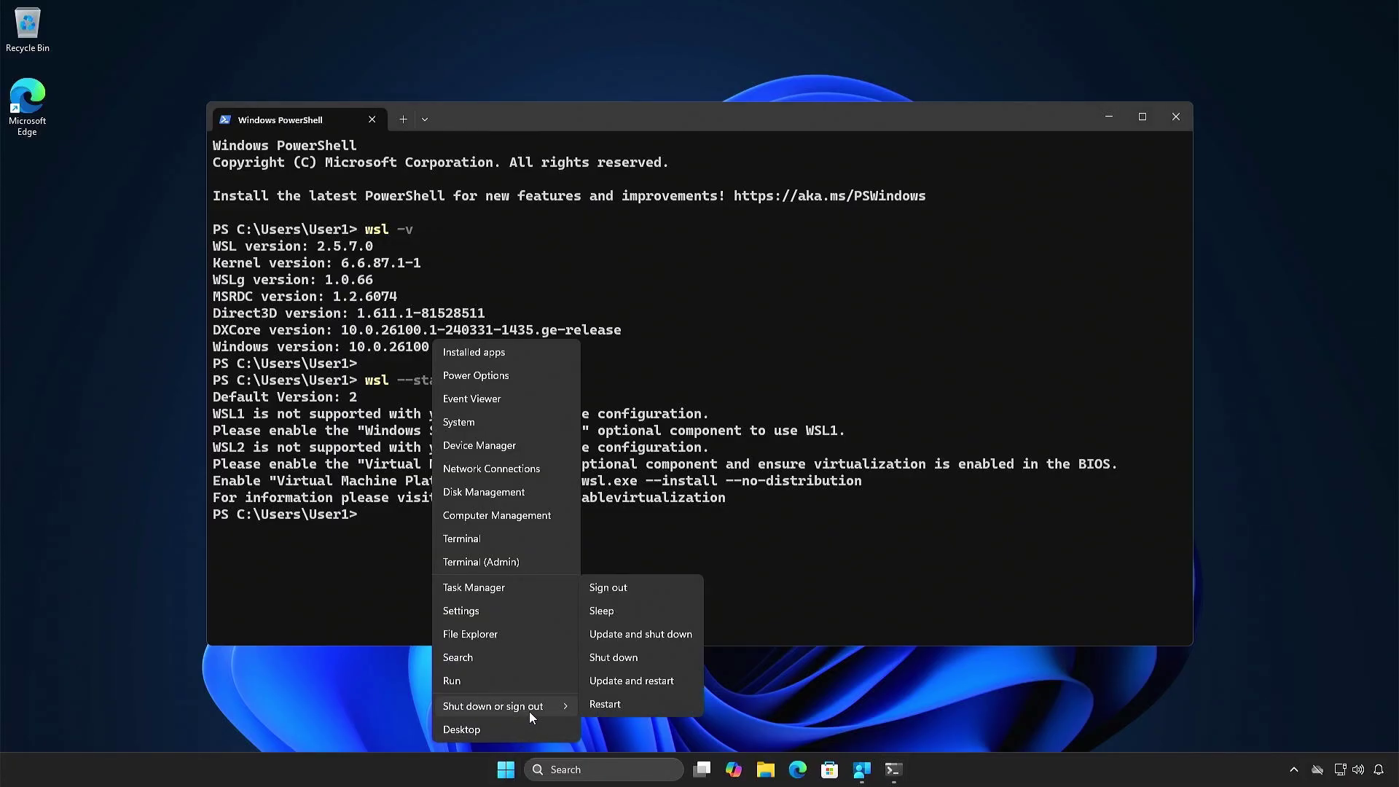
left_click(618, 705)
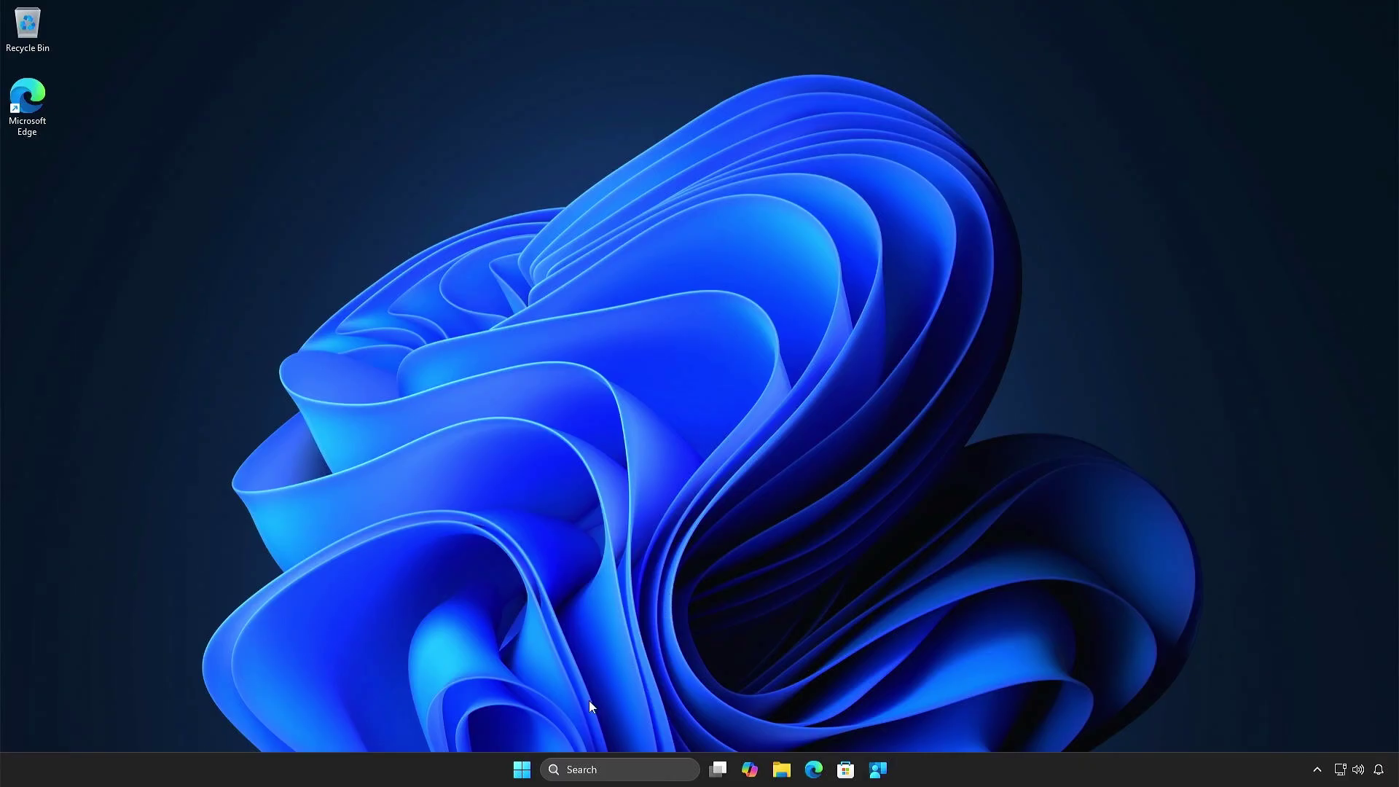
Step: Open a non-administrator Terminal and list the Linux distributions available for installation with wsl -l -o
right_click(522, 770)
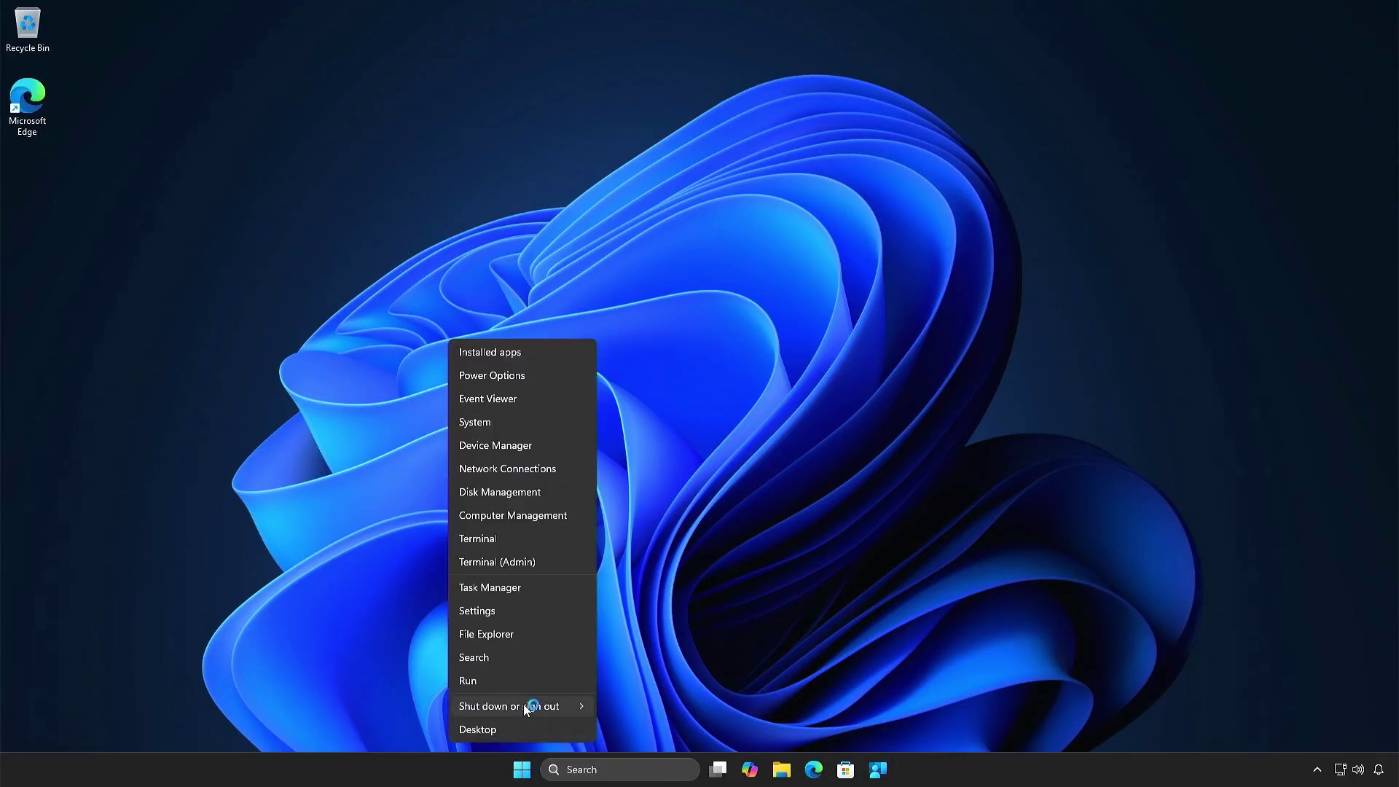
left_click(523, 538)
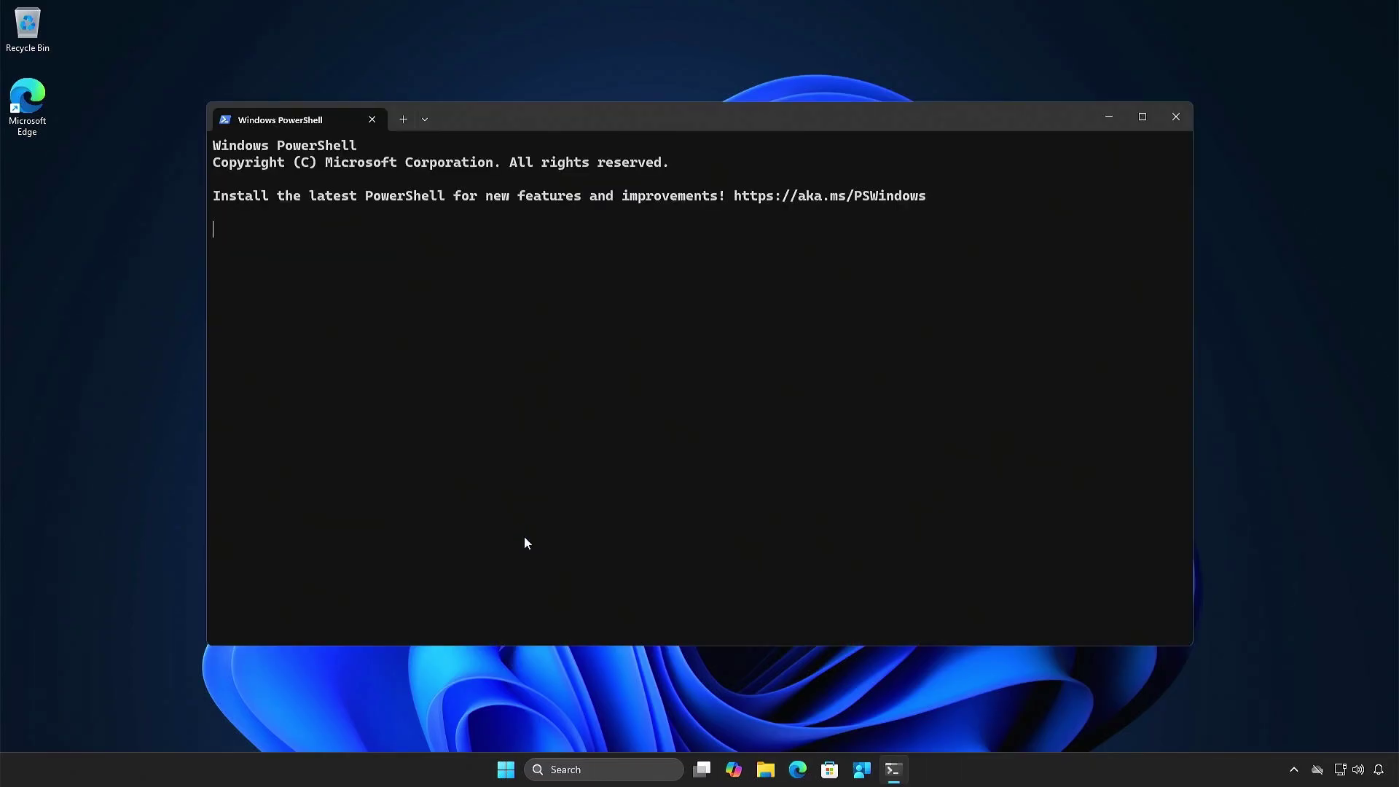
type("wsl -l")
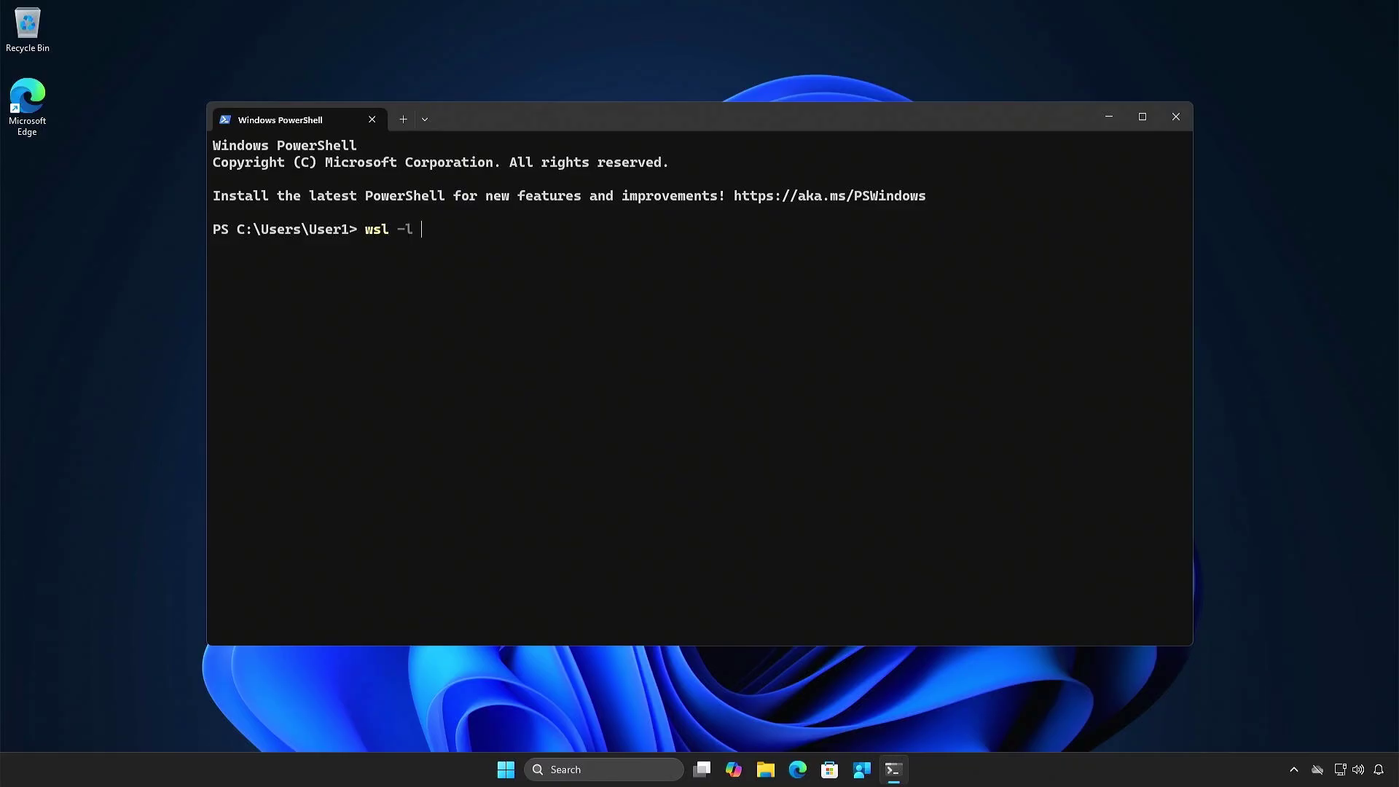
type(" -o")
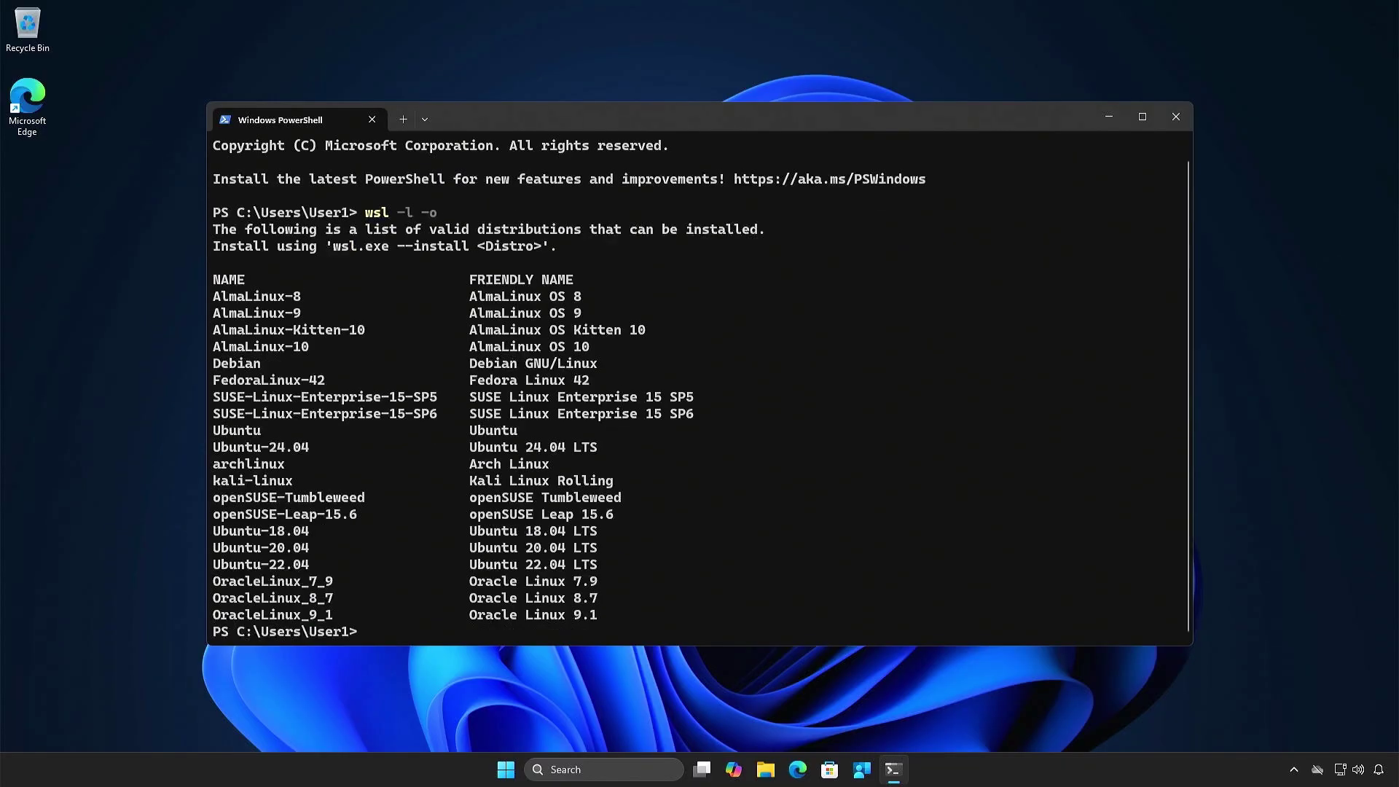
Step: Try to install Ubuntu with wsl --install -d ubuntu, decline the elevation request and close the terminal
type("wsl --install -d ubuntu")
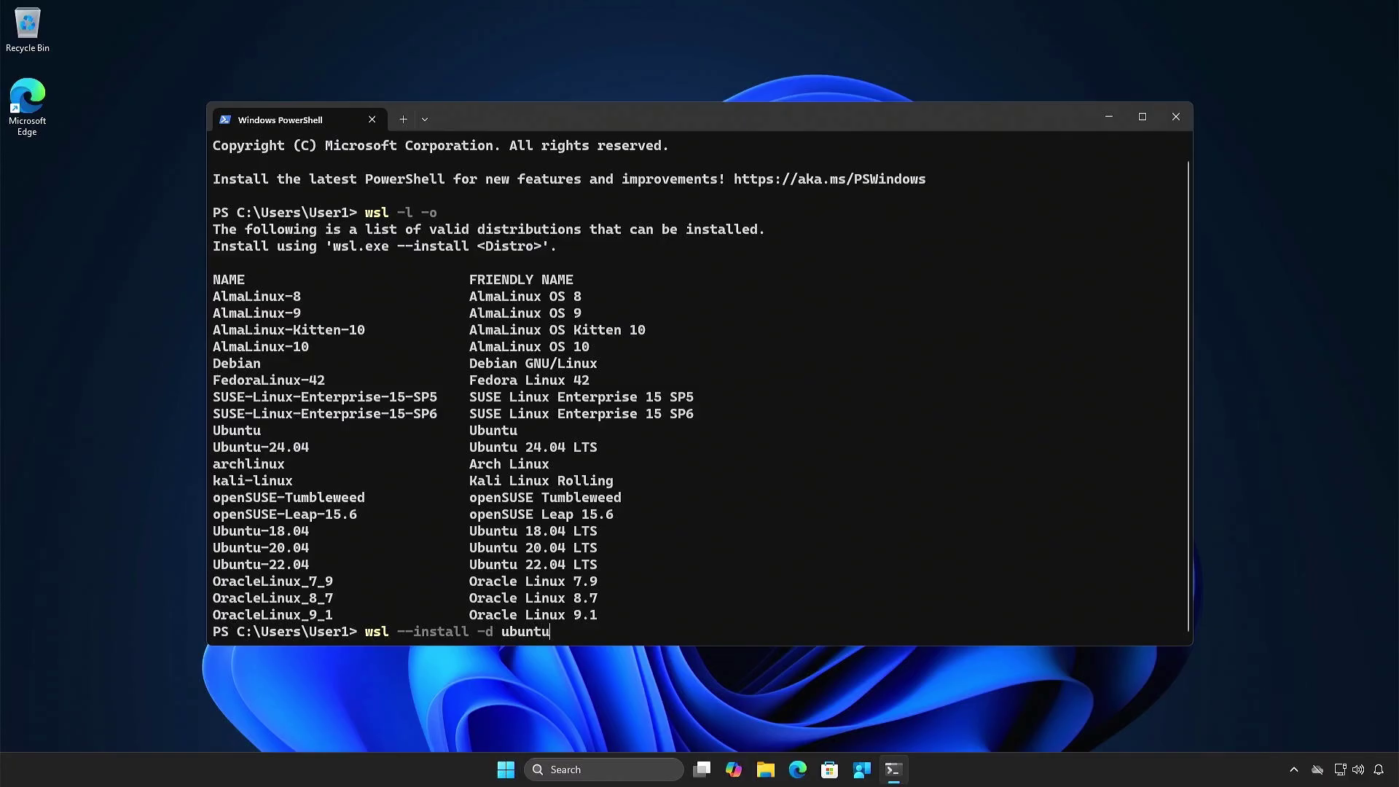
key("Return")
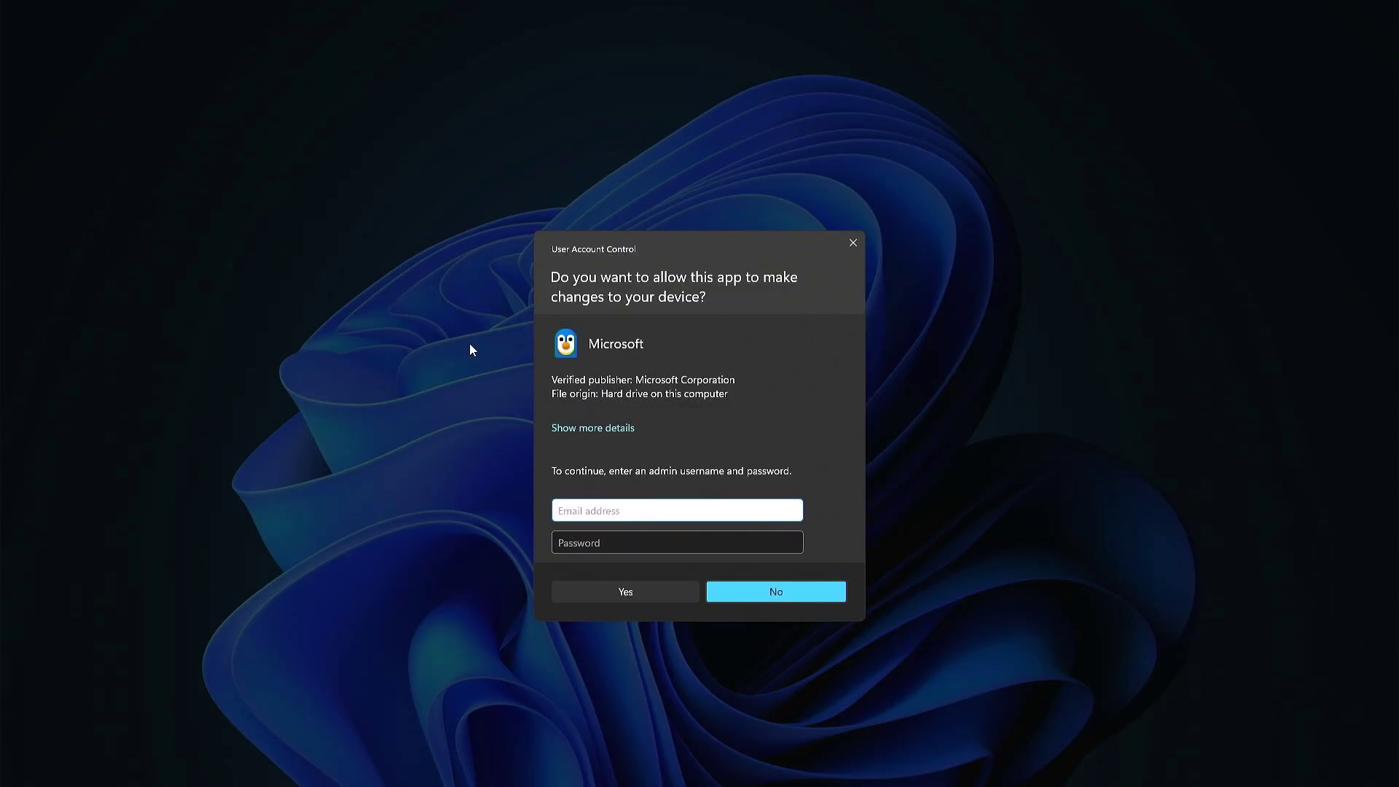
left_click(763, 597)
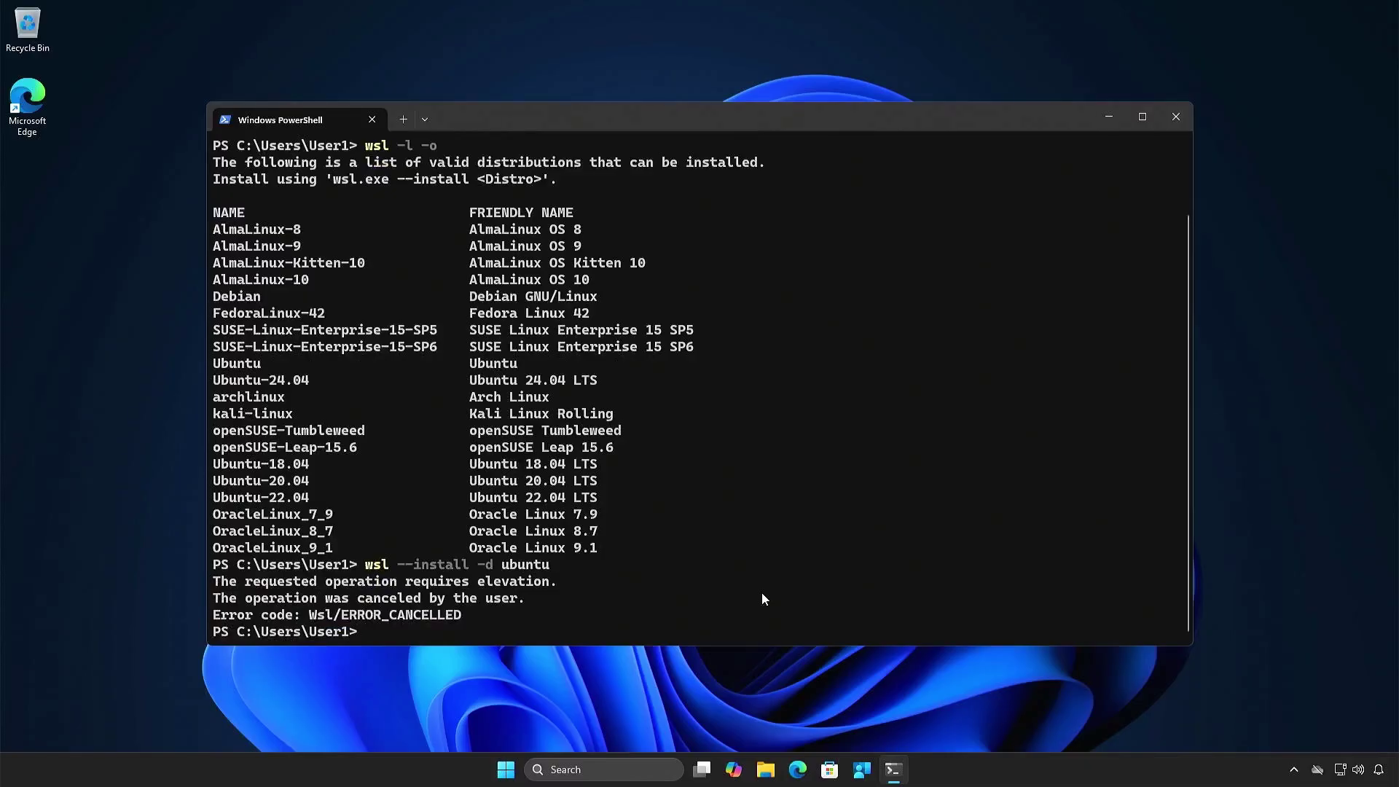
key("alt+F4")
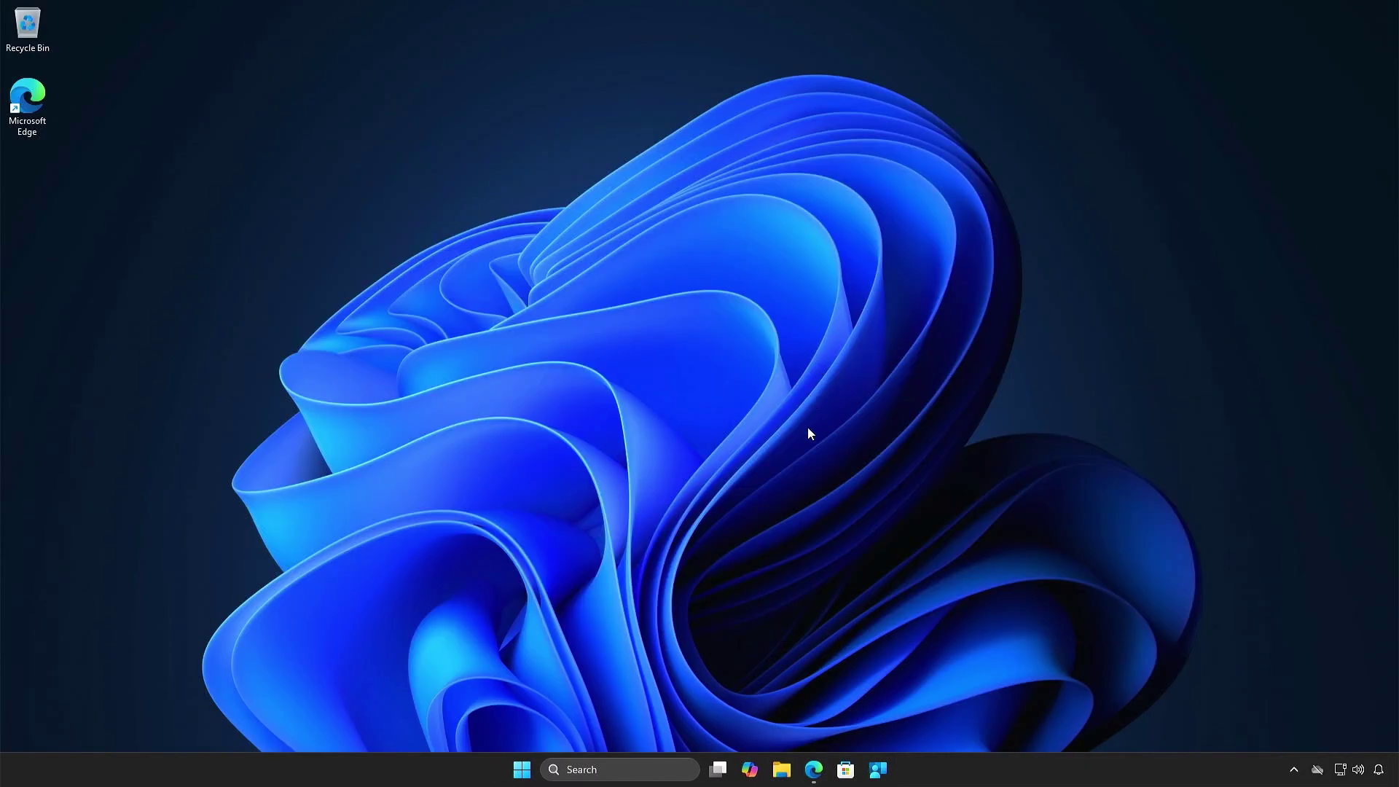
Step: Switch to Edge, download the Ubuntu package from the WSL manual installation page, and show it in the Downloads folder
left_click(813, 771)
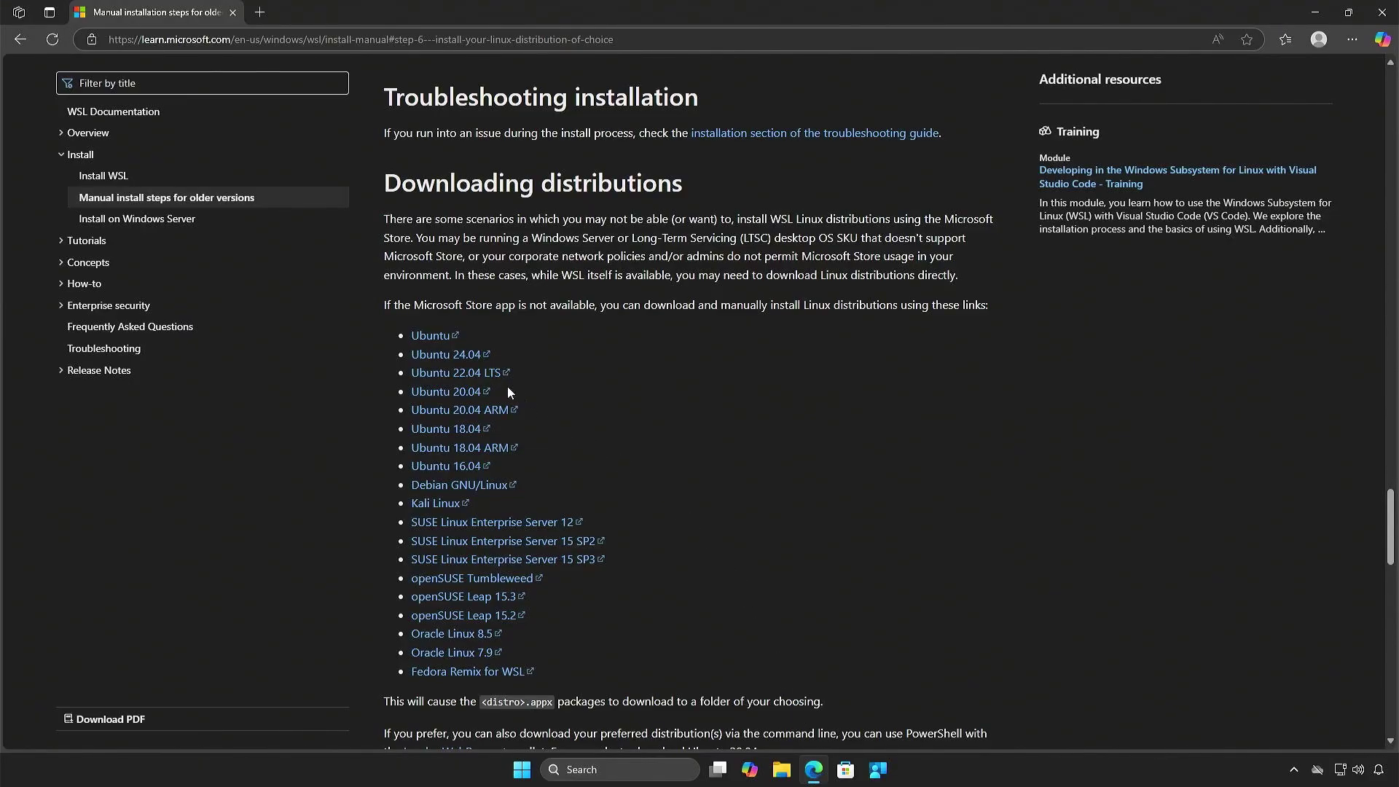
left_click(445, 337)
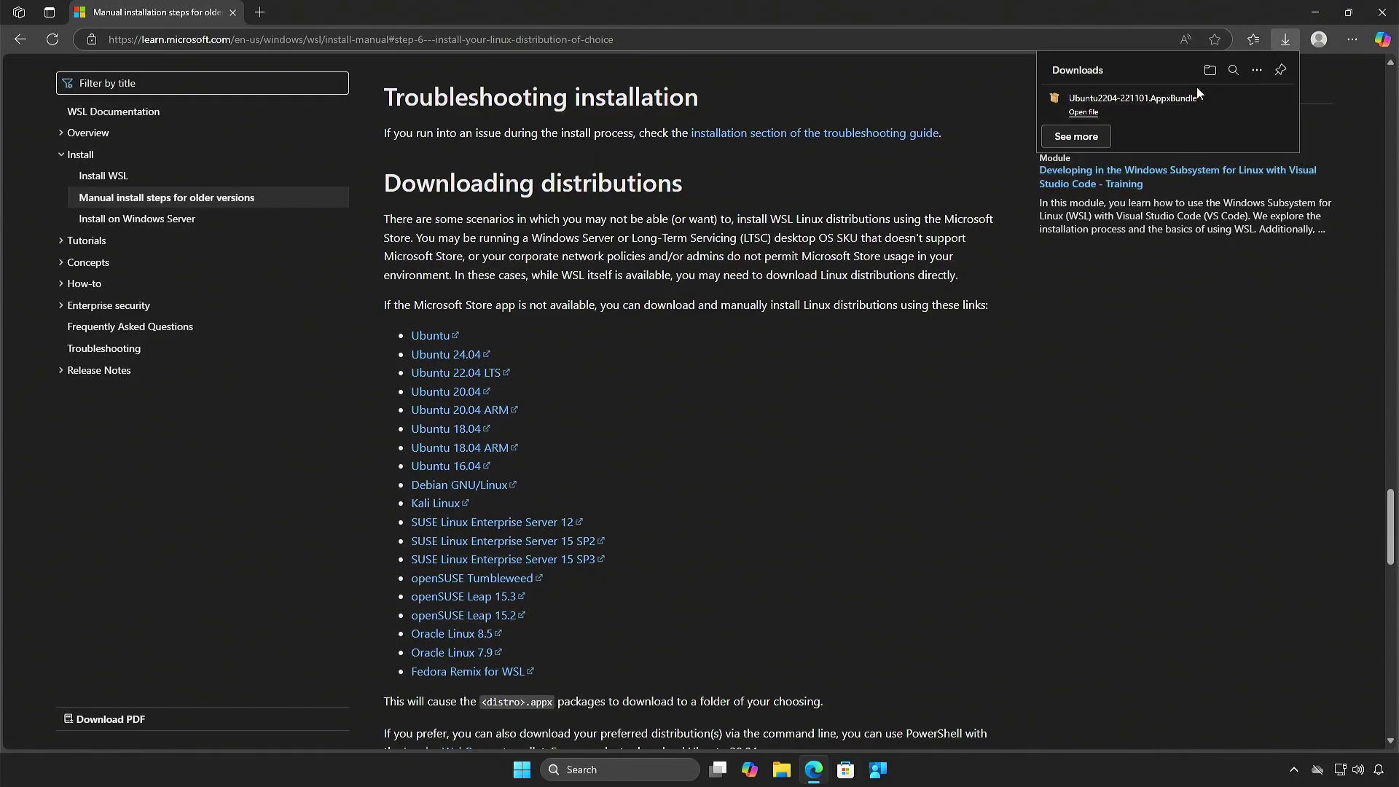
left_click(1207, 71)
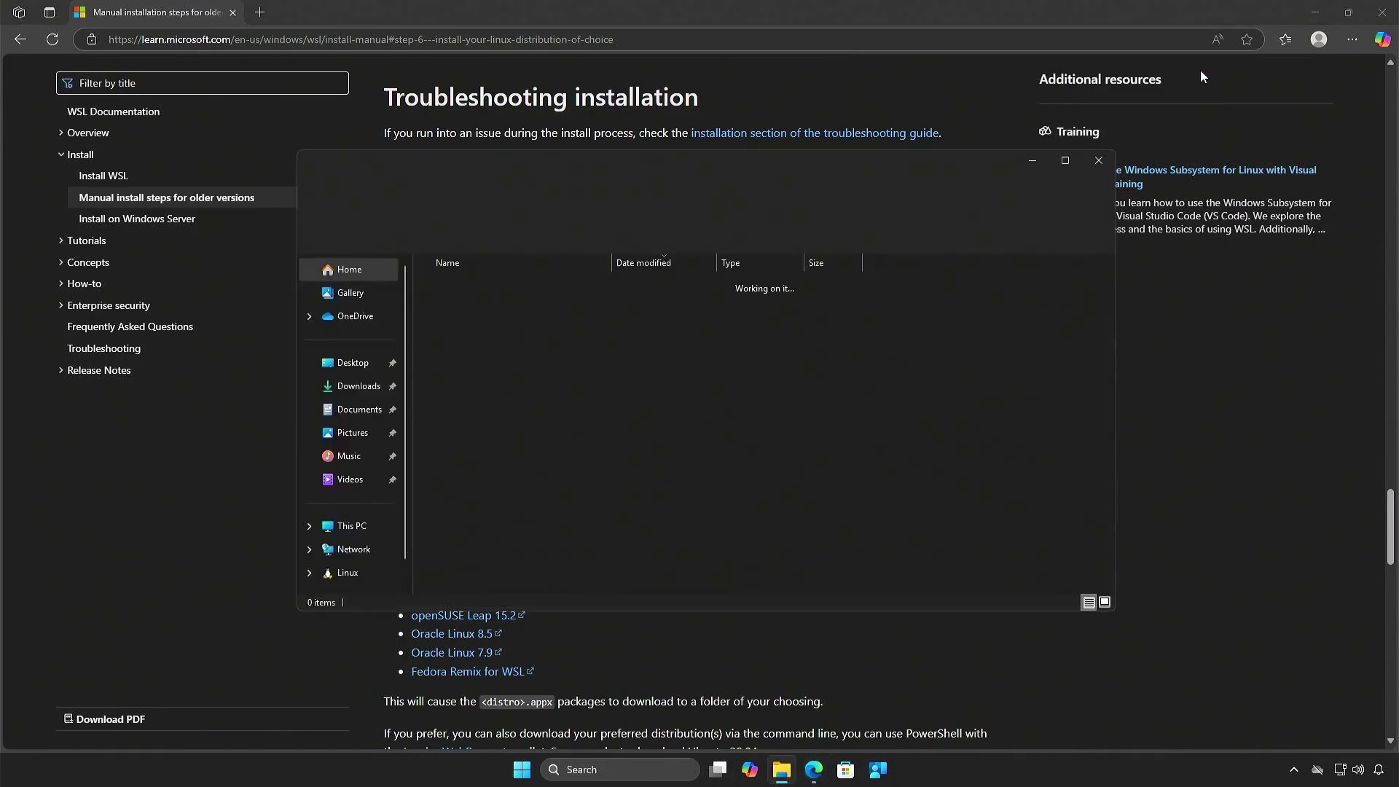
left_click(1324, 13)
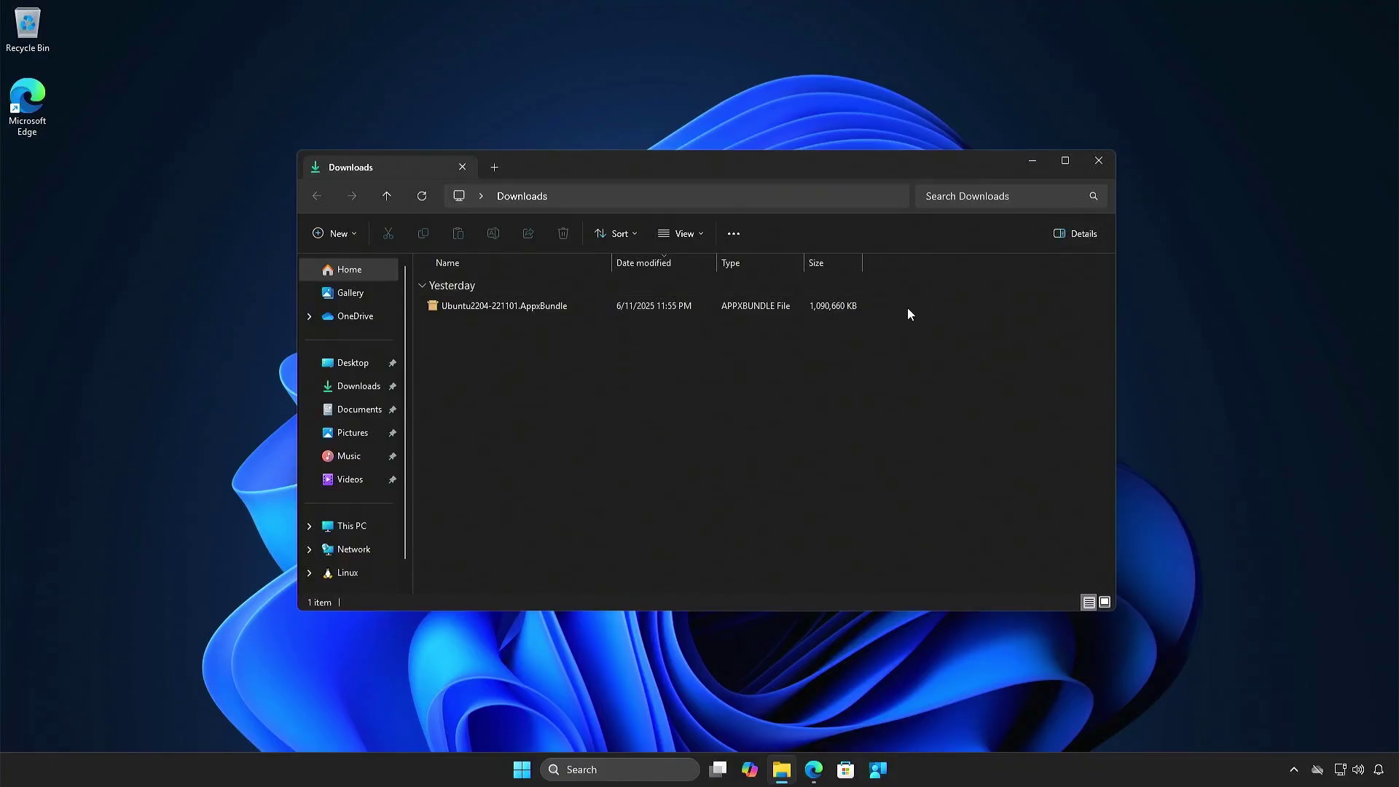
Step: Install Ubuntu from the downloaded Ubuntu2204-221101.AppxBundle package, keeping the option to launch when ready
left_click(574, 307)
double_click(574, 306)
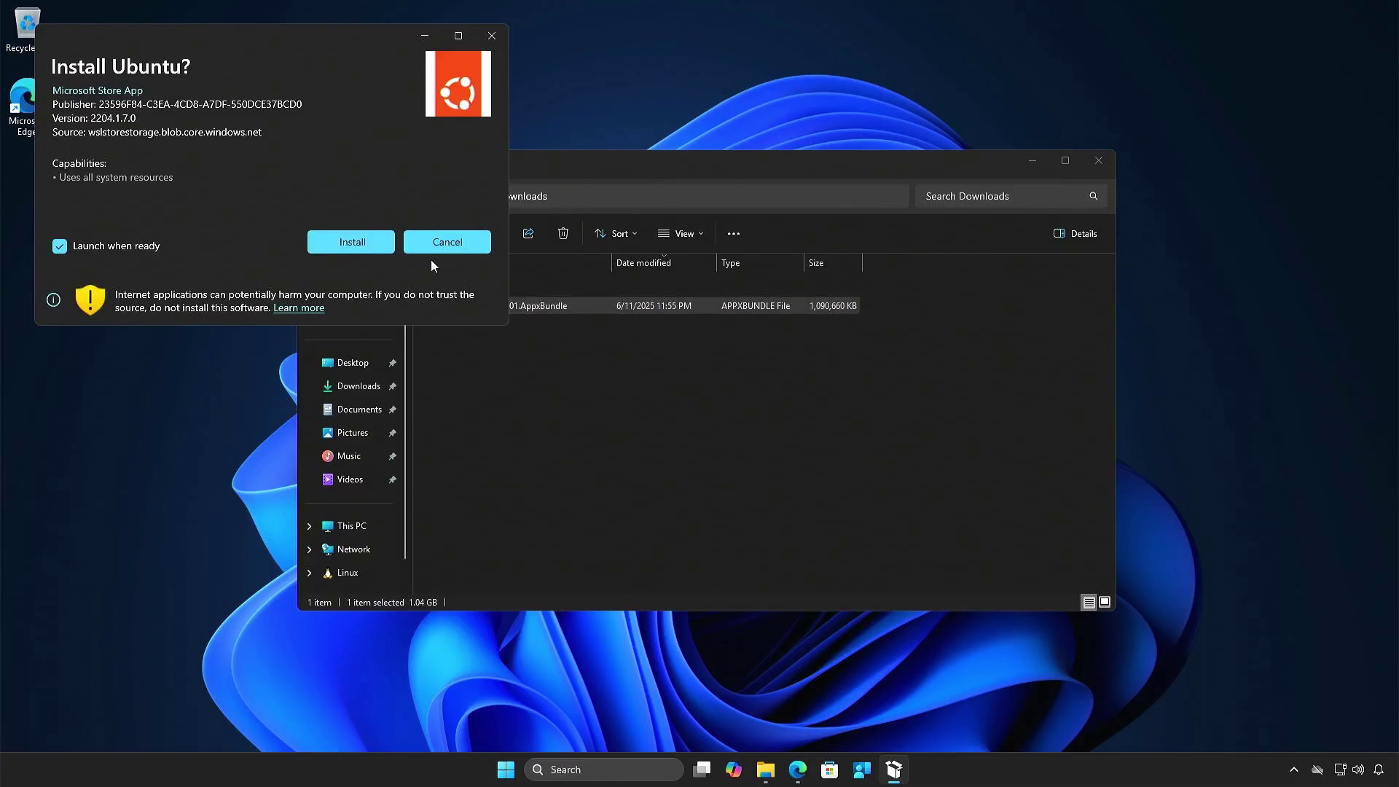
left_click(361, 243)
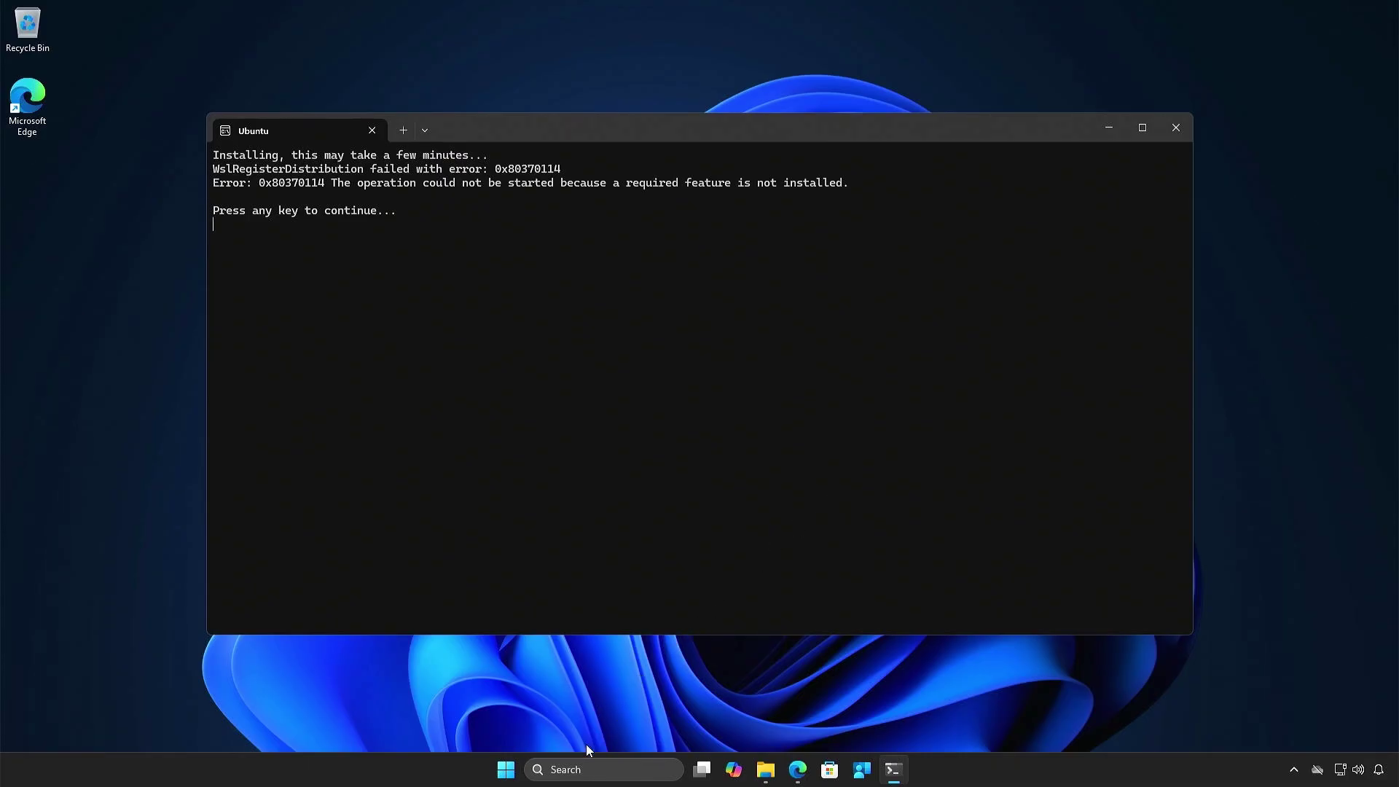
Step: Restart the client device and sign back in with the account password
left_click(513, 774)
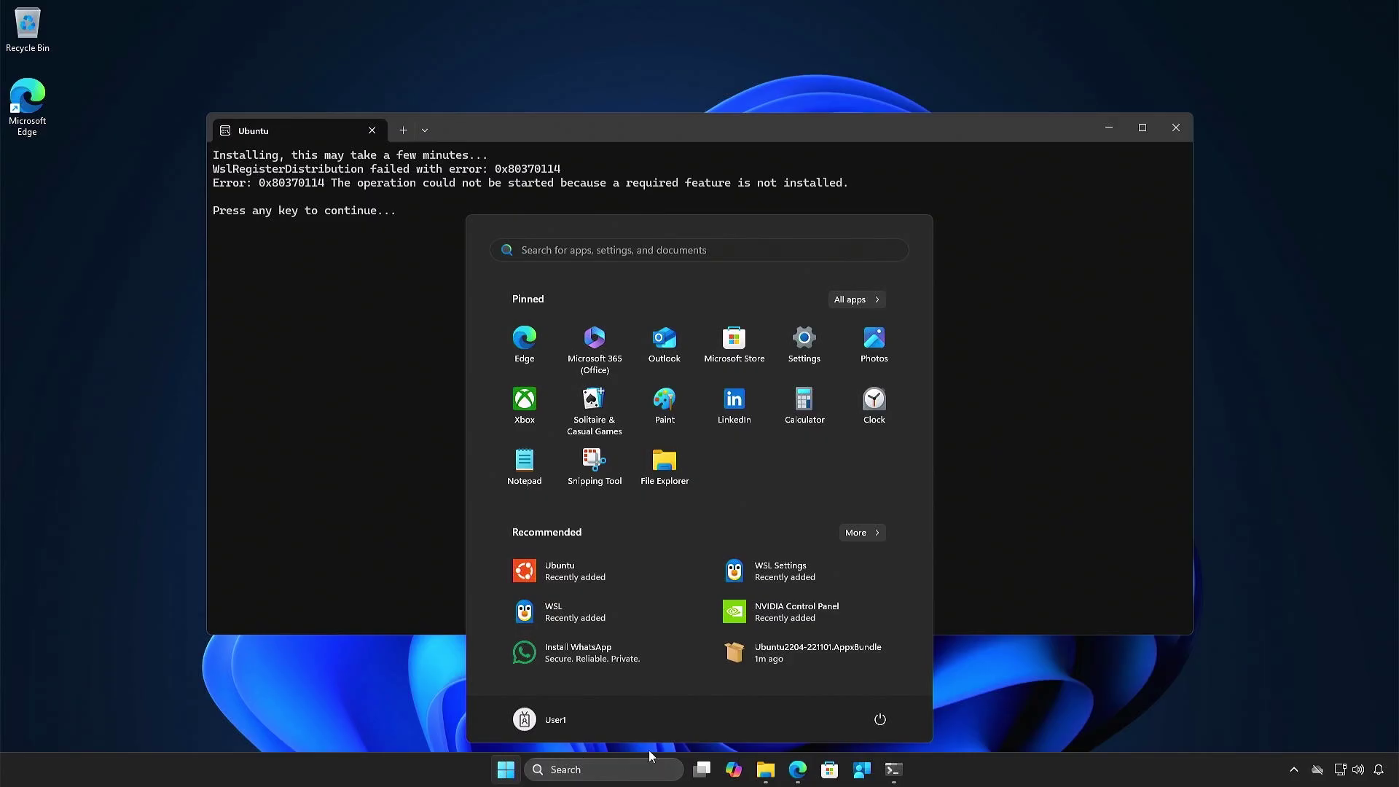
left_click(881, 728)
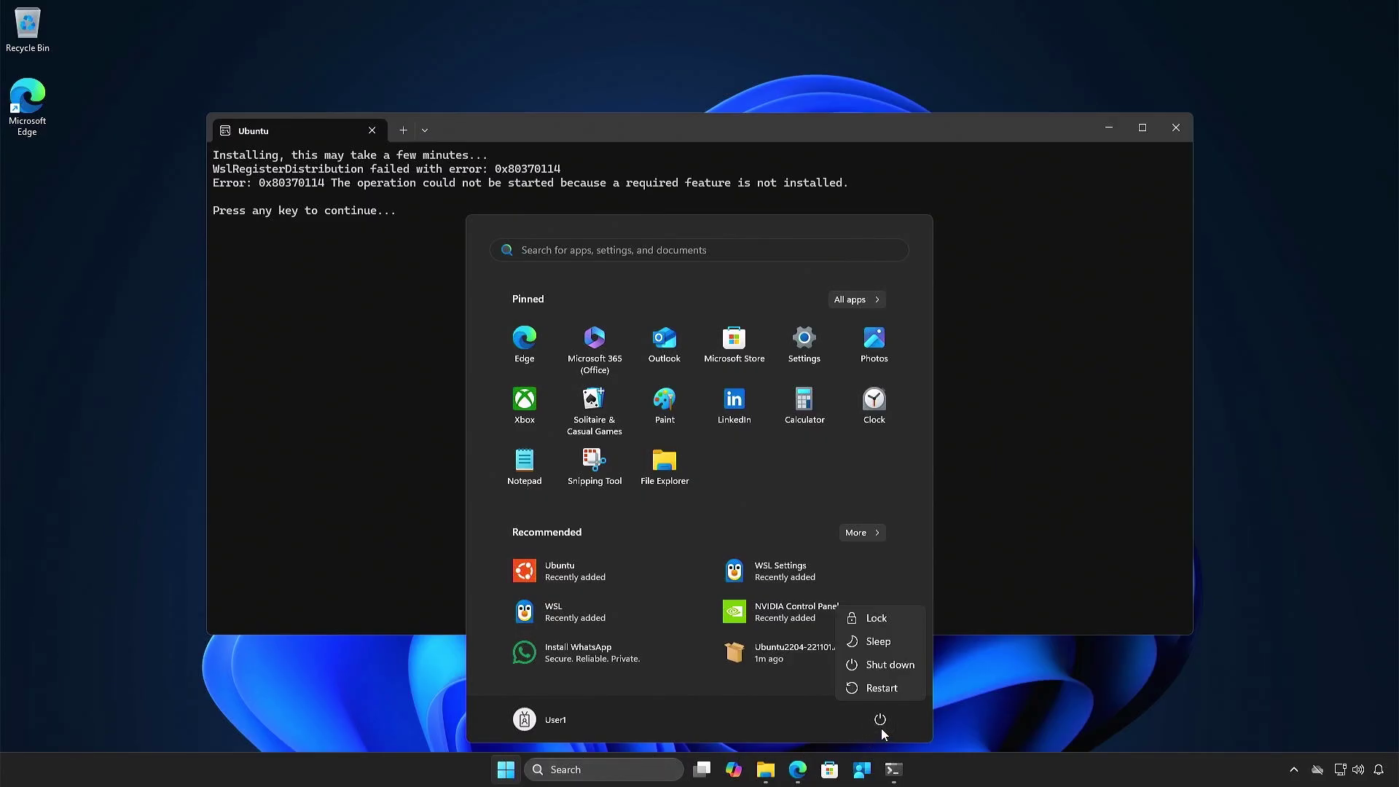
left_click(904, 694)
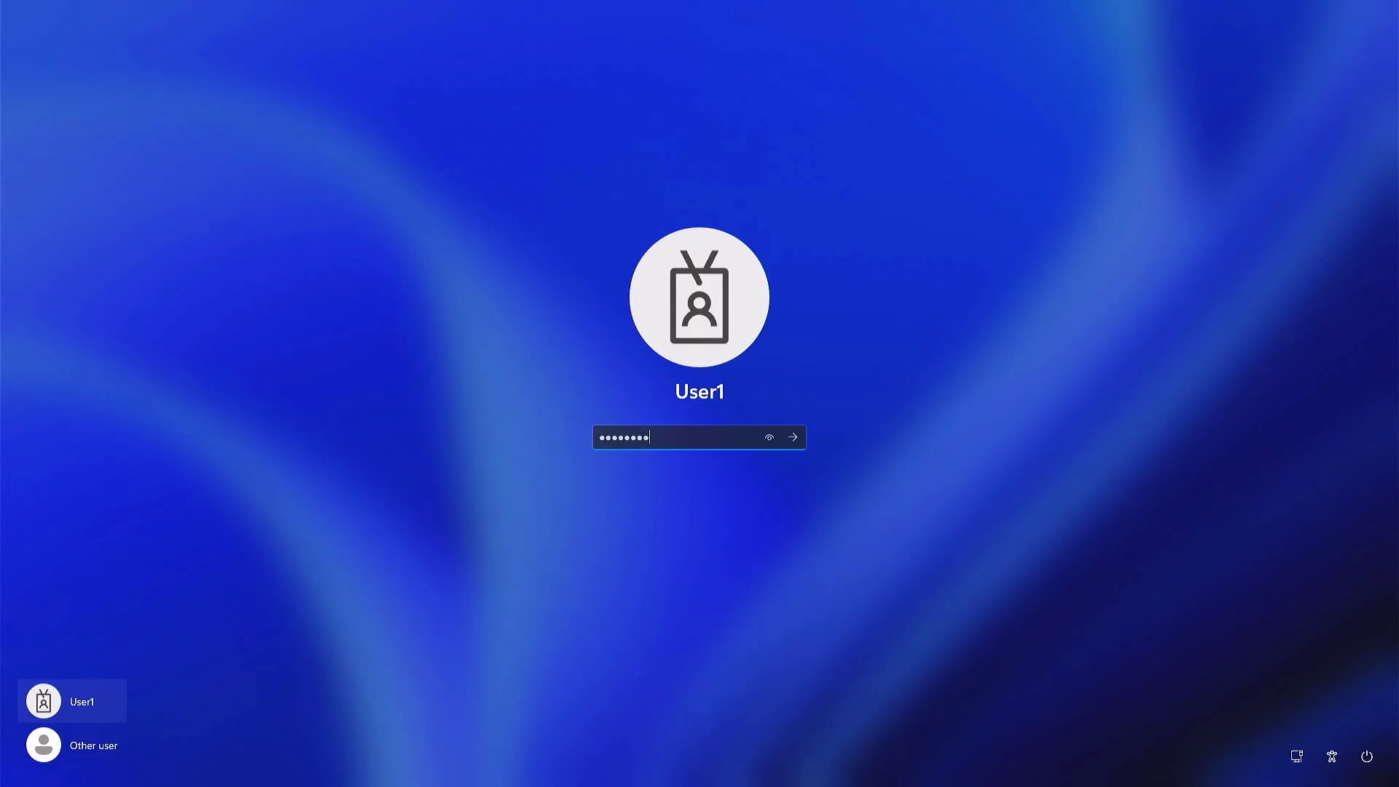
type("••")
key("Return")
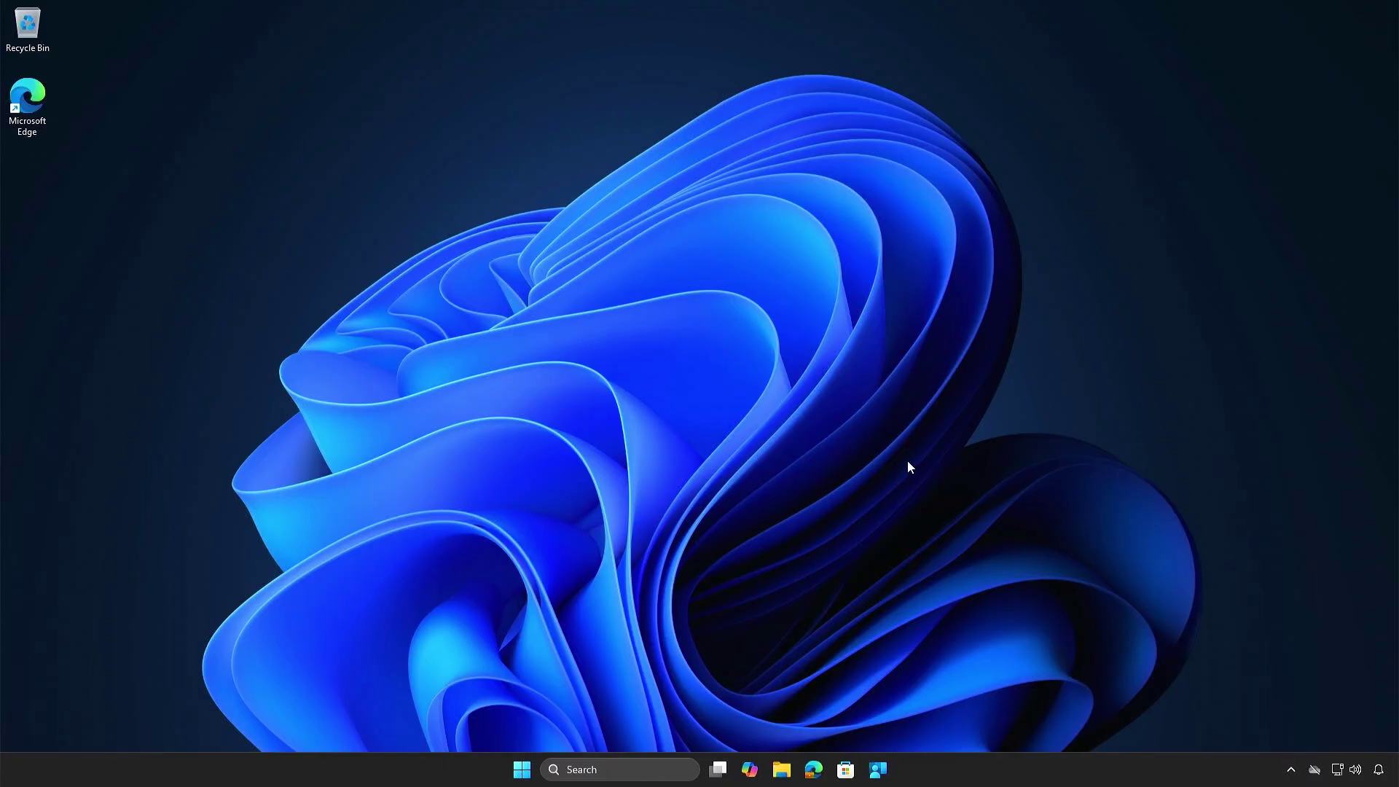
Step: Launch Ubuntu and create the default UNIX user account with a username and a confirmed password
left_click(522, 771)
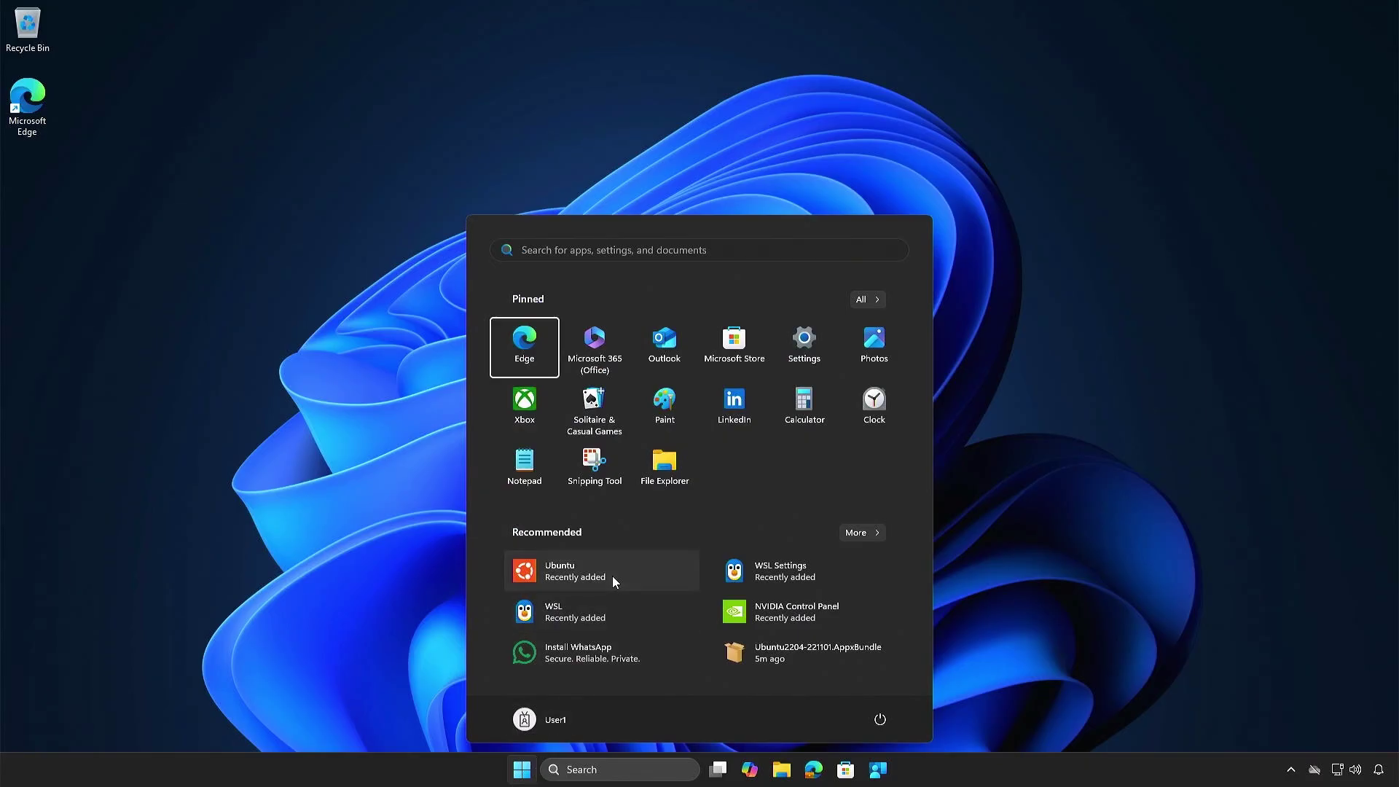
left_click(612, 576)
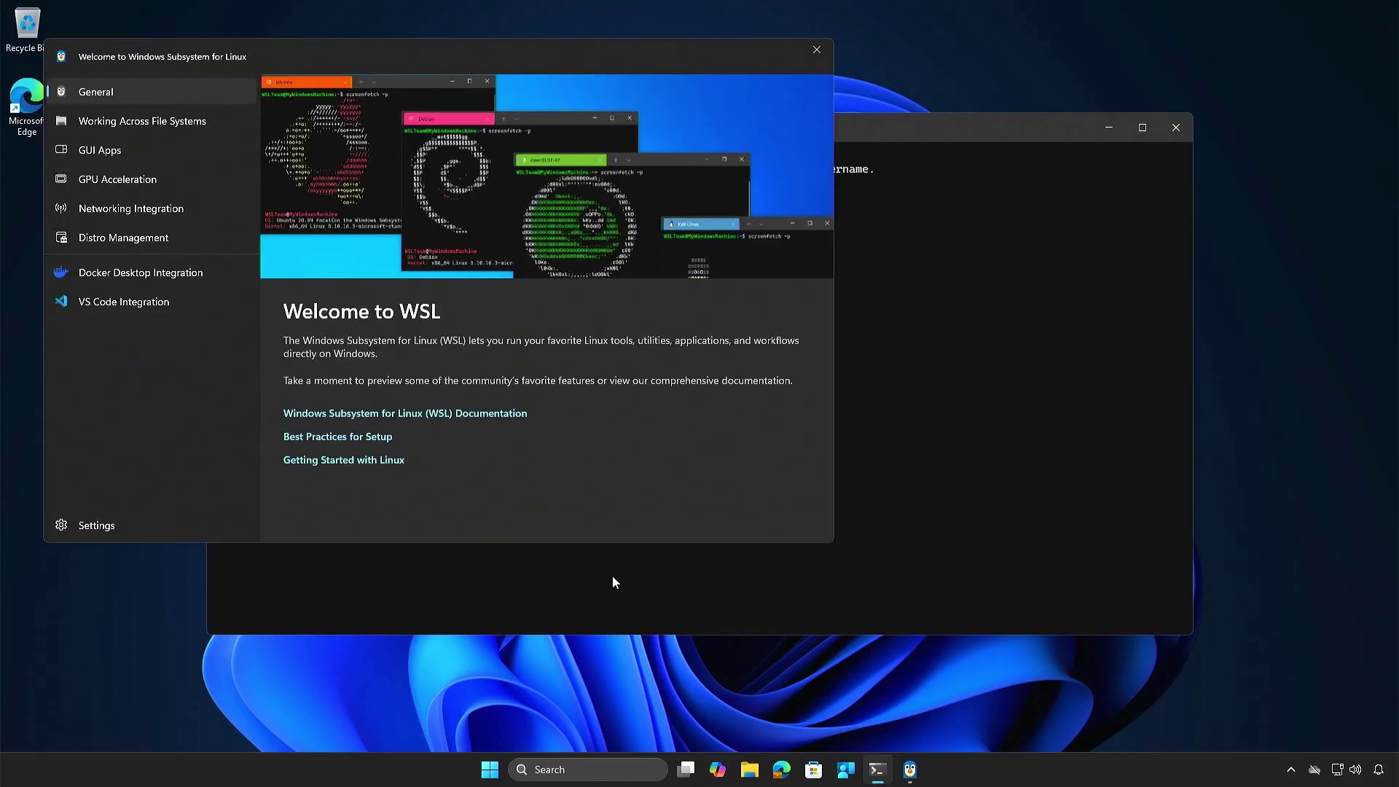
left_click(613, 577)
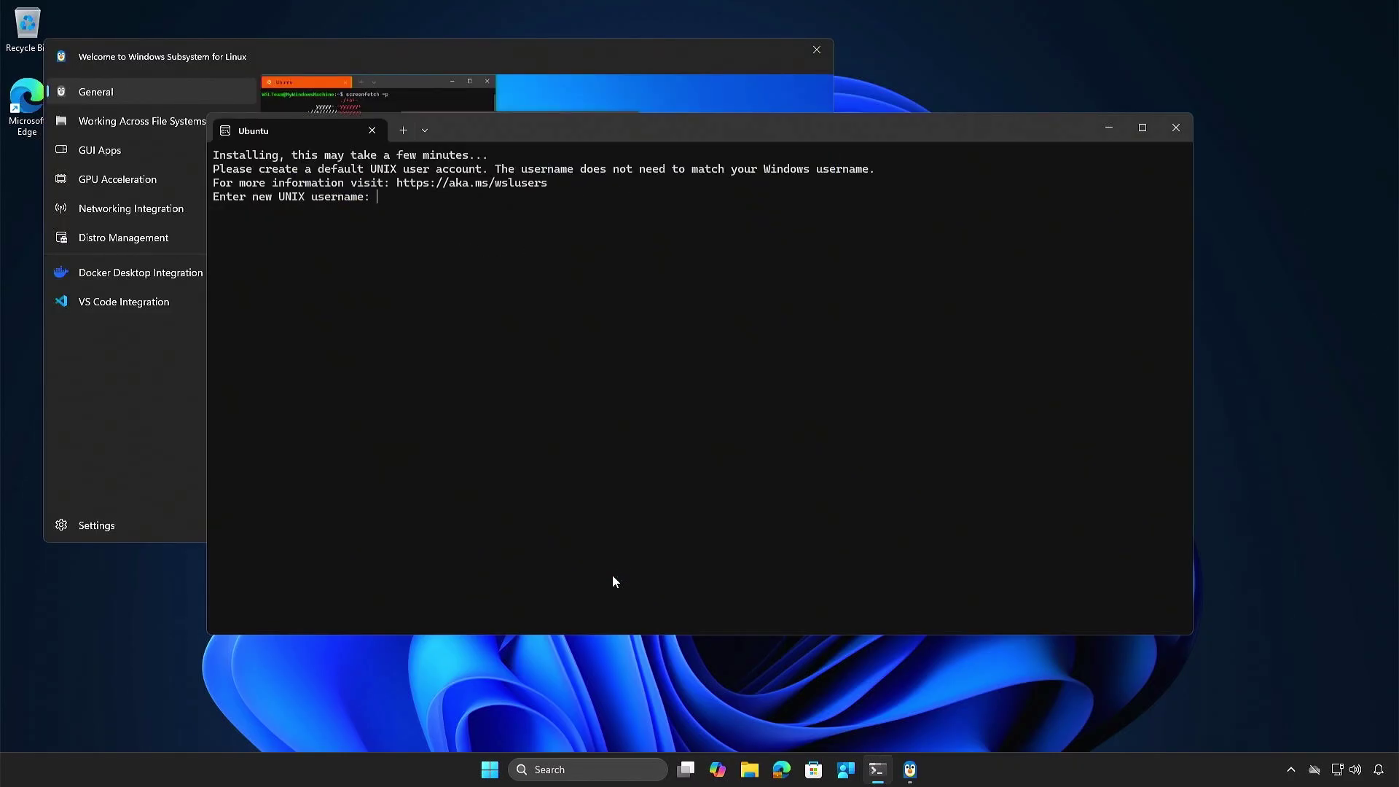
type("bonben")
key("Return")
key("Return")
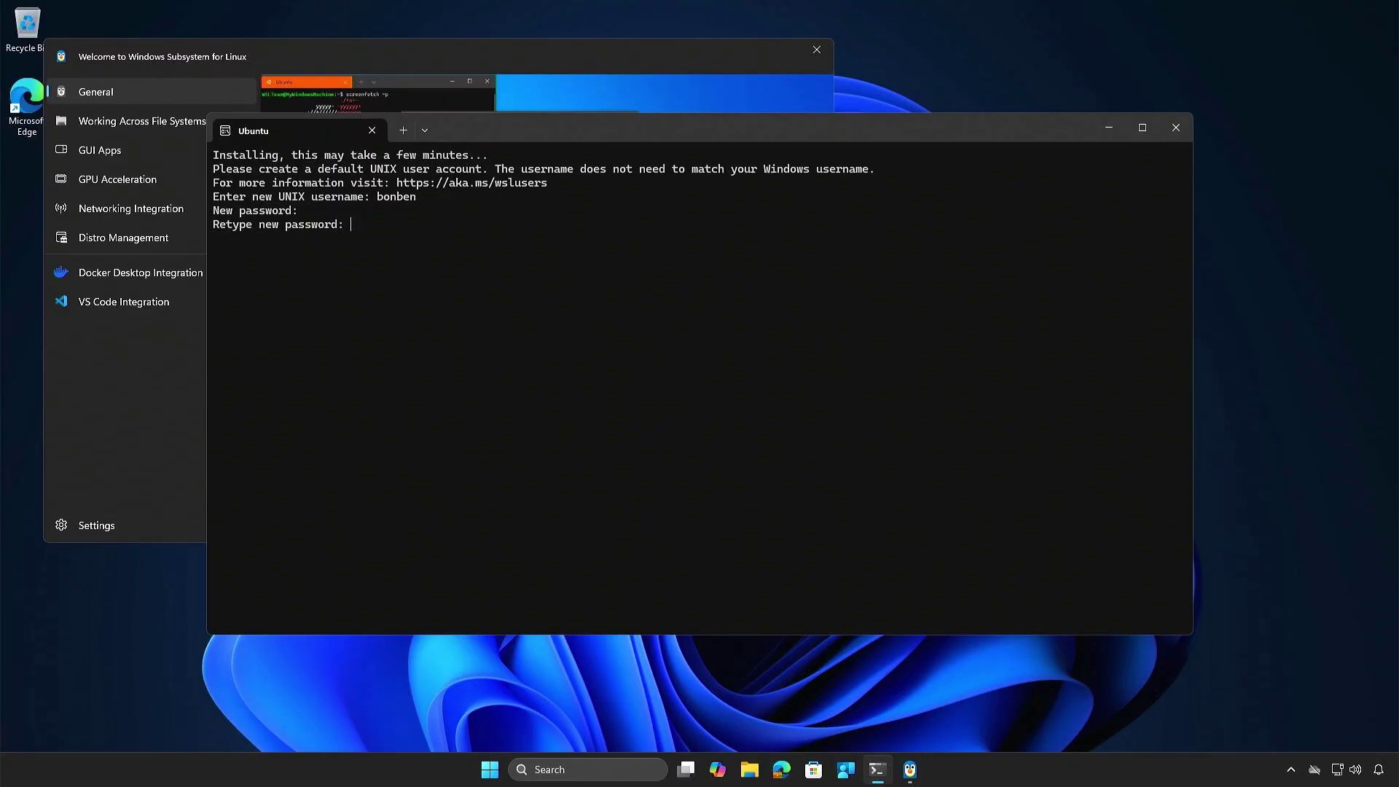
key("Return")
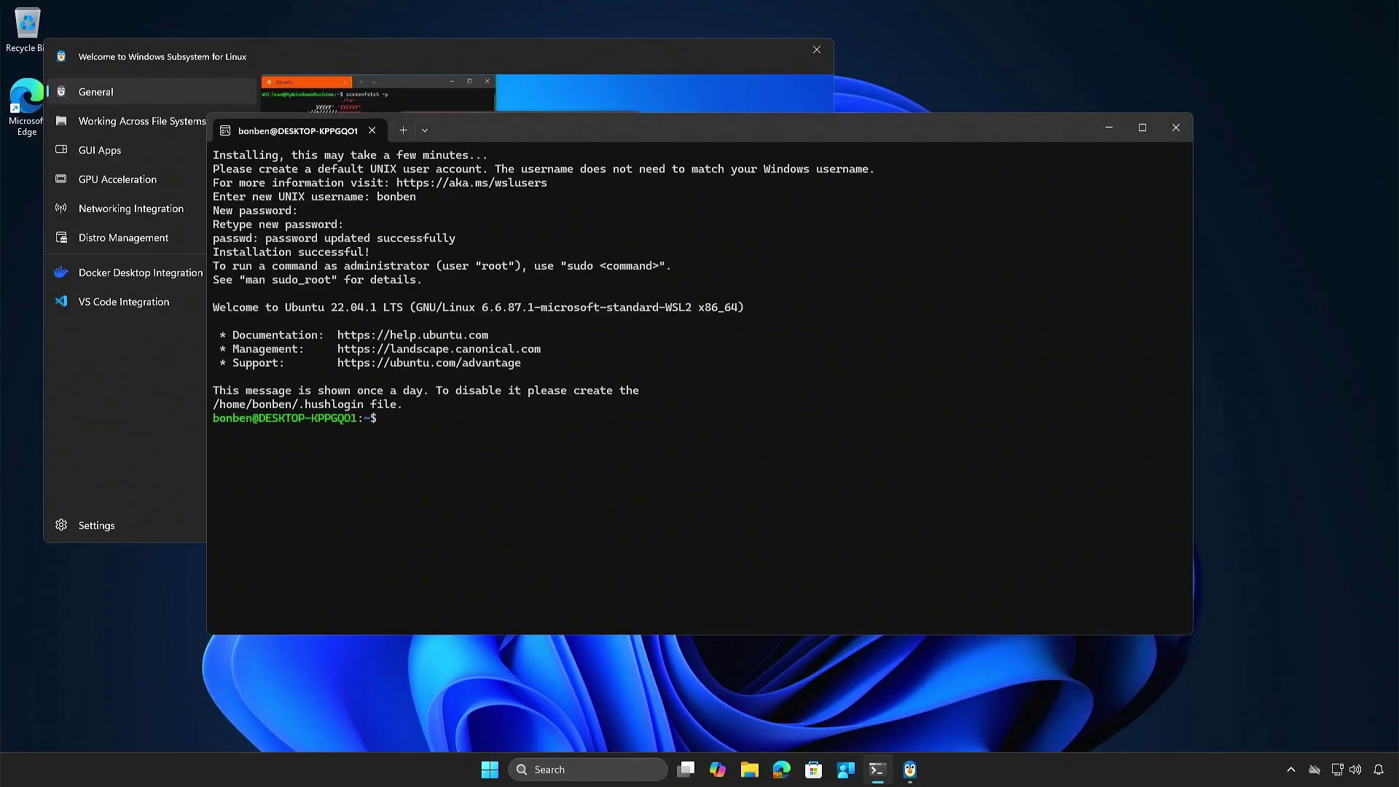
Step: Display the Ubuntu release details with cat /etc/os-release
type("cat /etc/os-release")
key("Return")
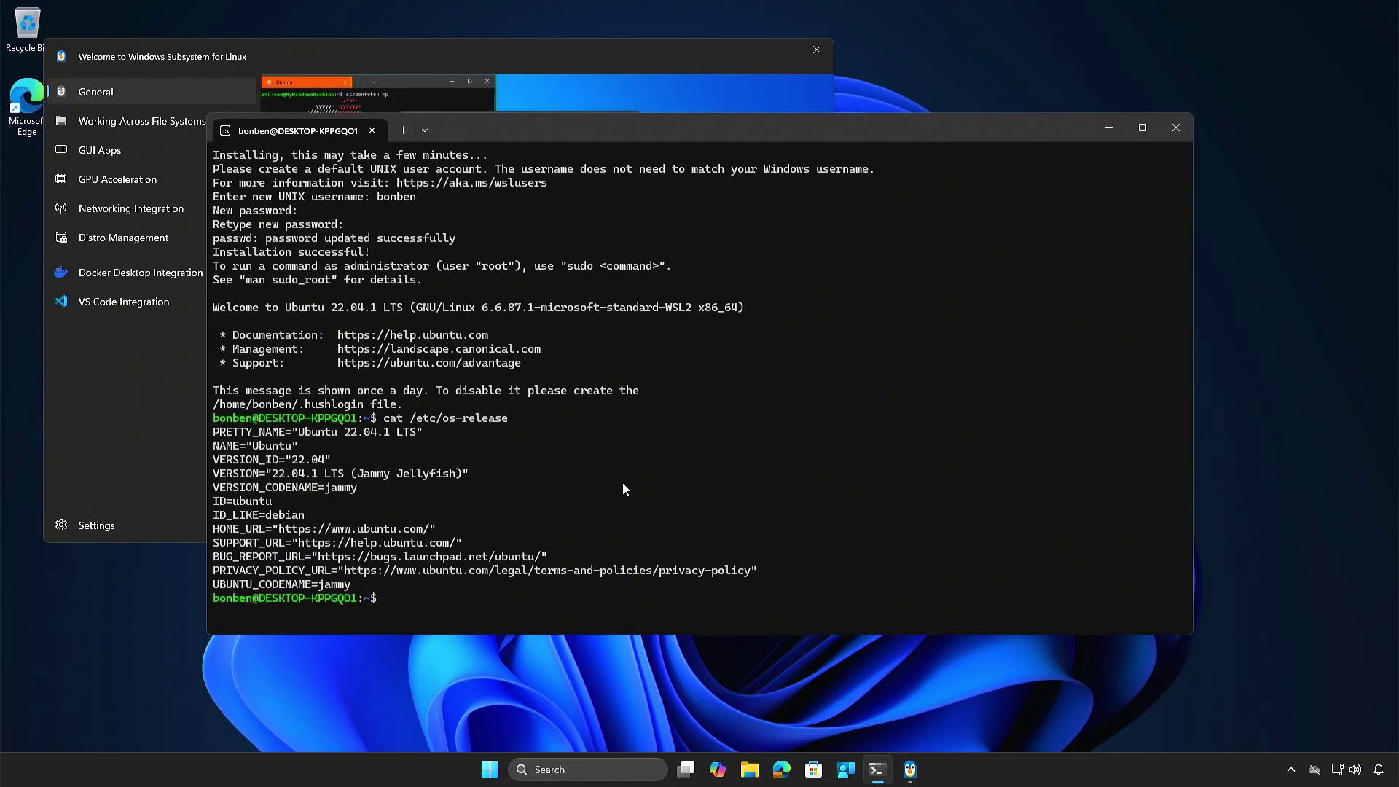
Step: In a new PowerShell tab, check the signed-in account with whoami and list the installed distributions with wsl -l -v
left_click(404, 136)
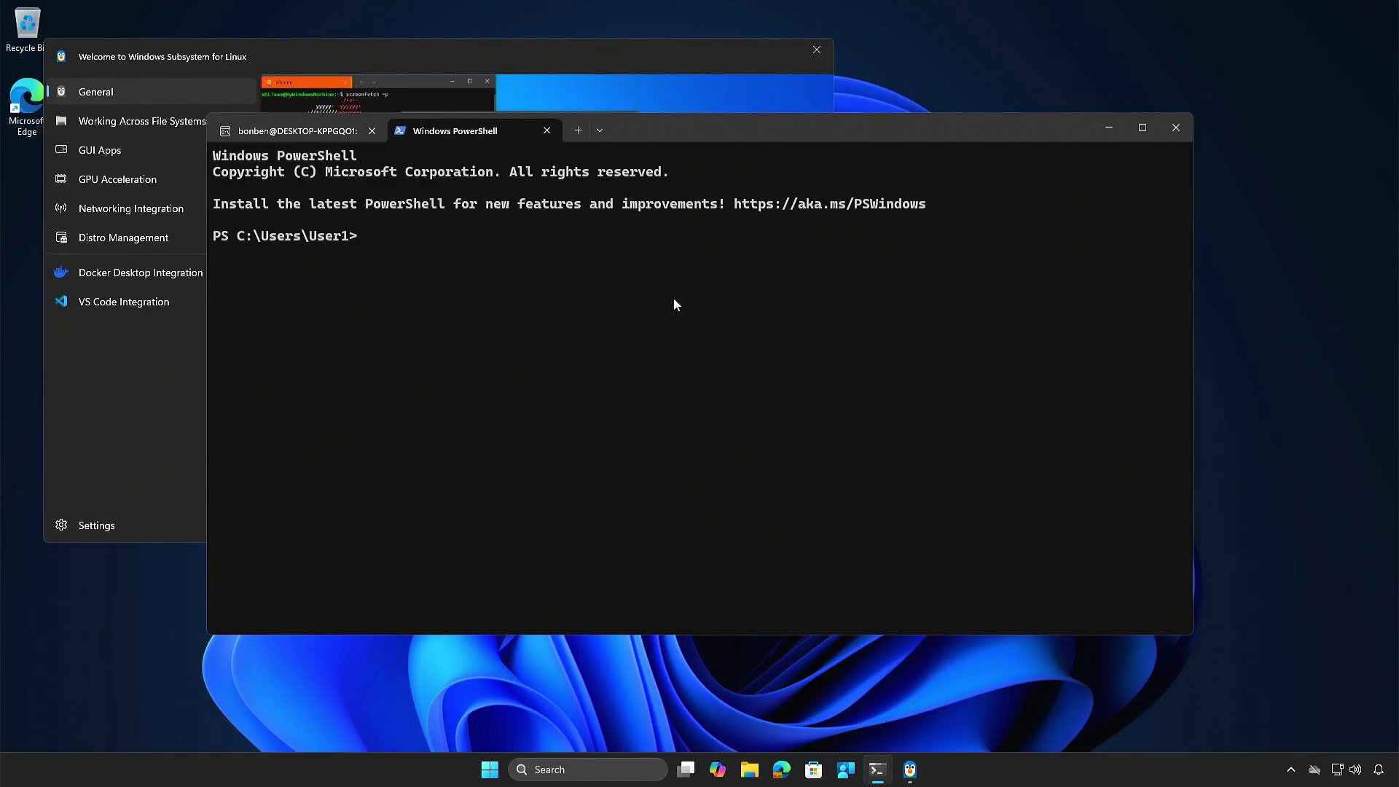
type("whoami")
key("Return")
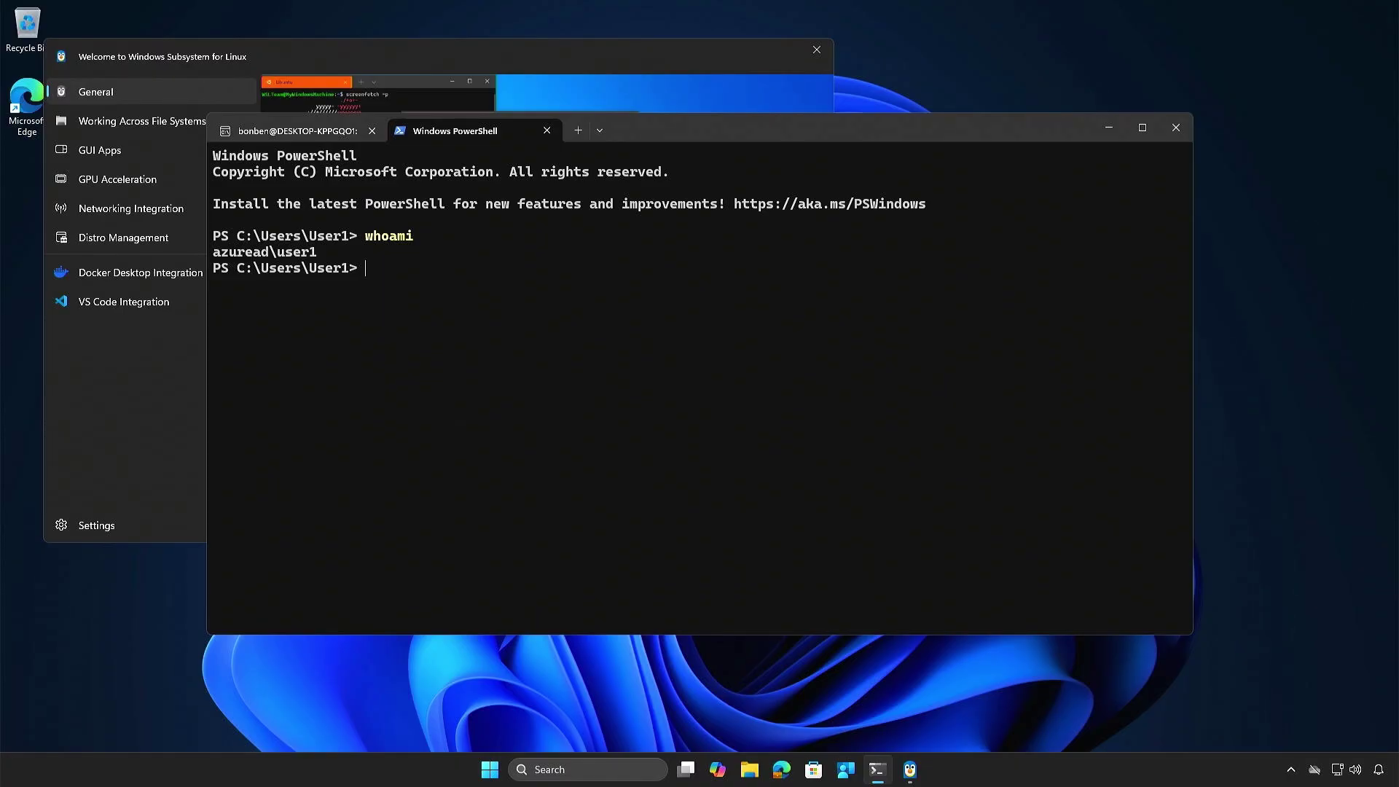
type("wsl -l -v")
key("Return")
key("Return")
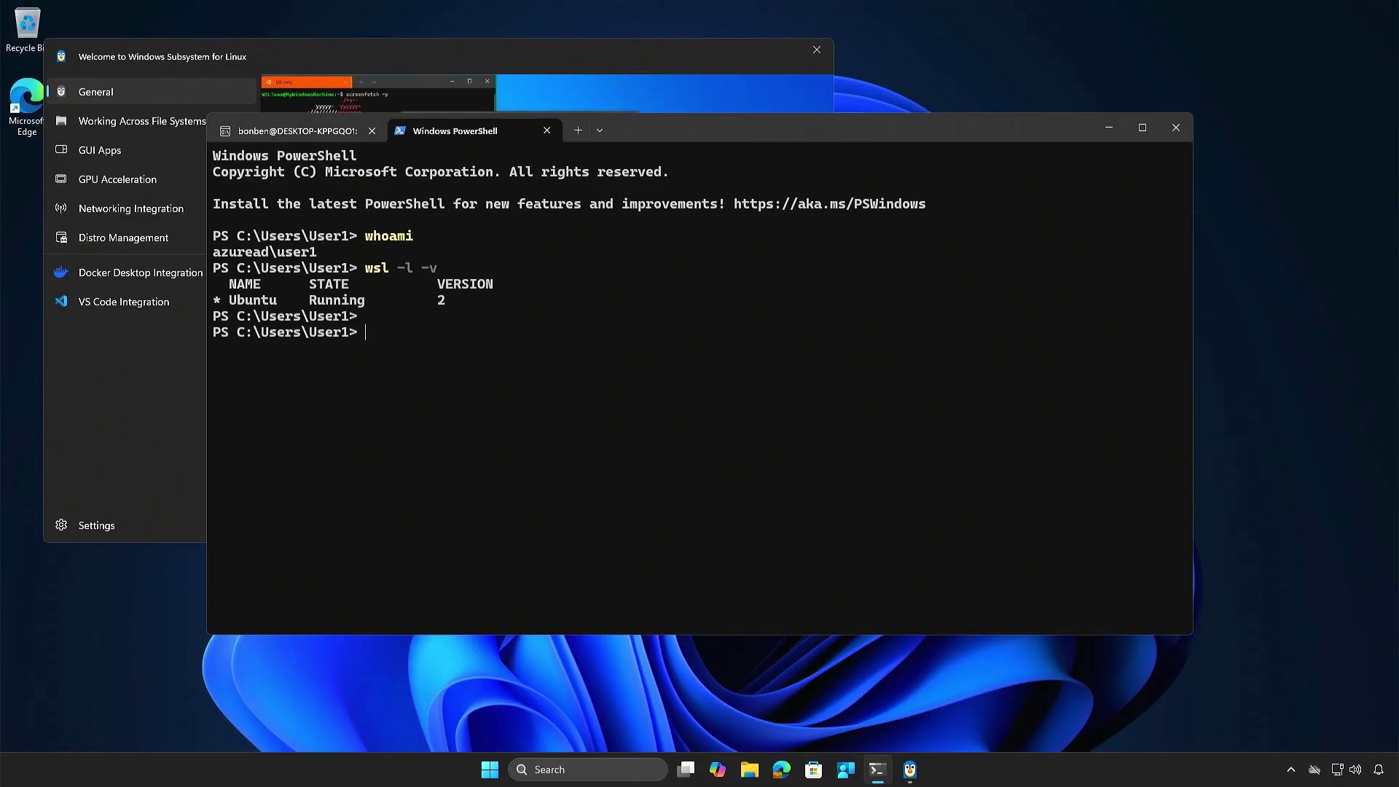
Step: Check the WSL configuration and component versions with wsl --status and wsl --version
type("wsl --status")
key("Return")
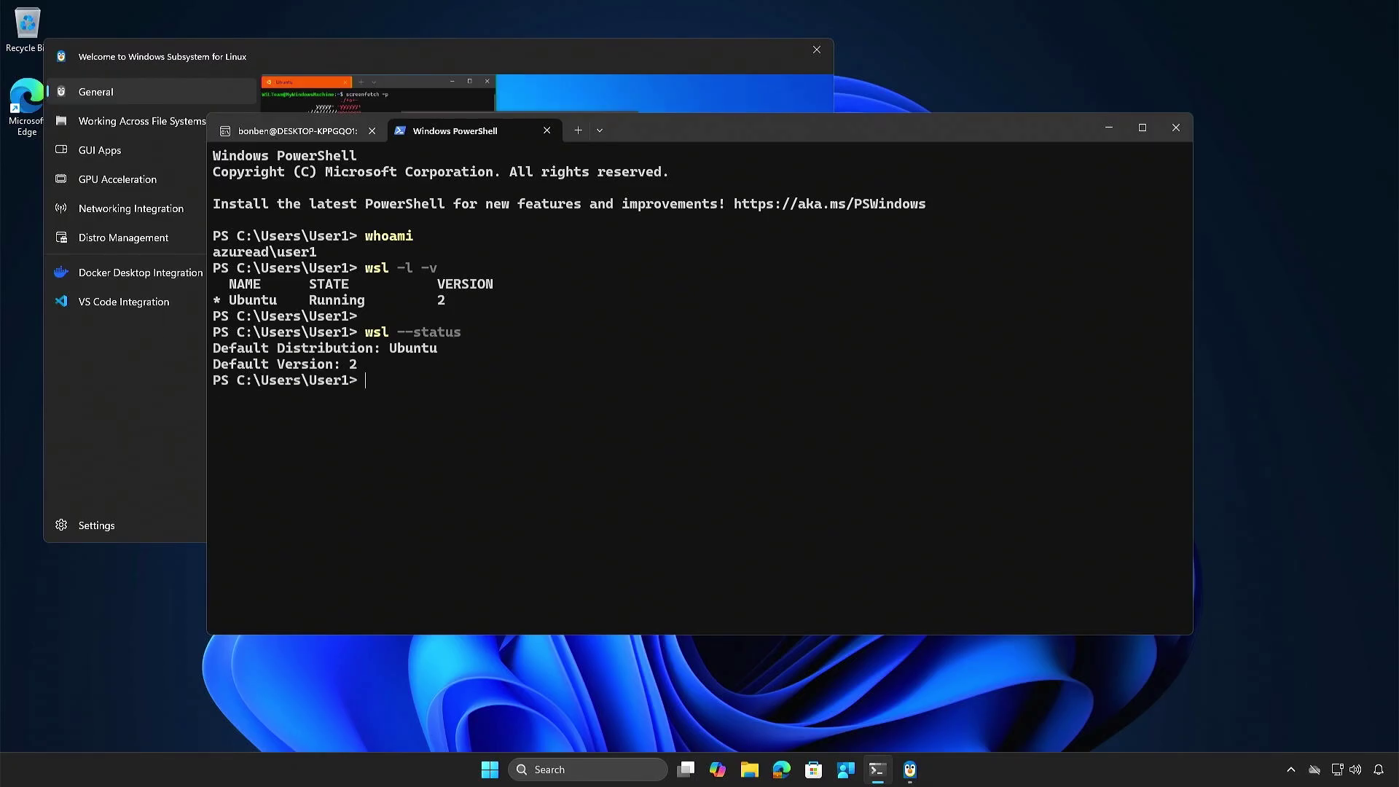
type("wsl --version")
key("Return")
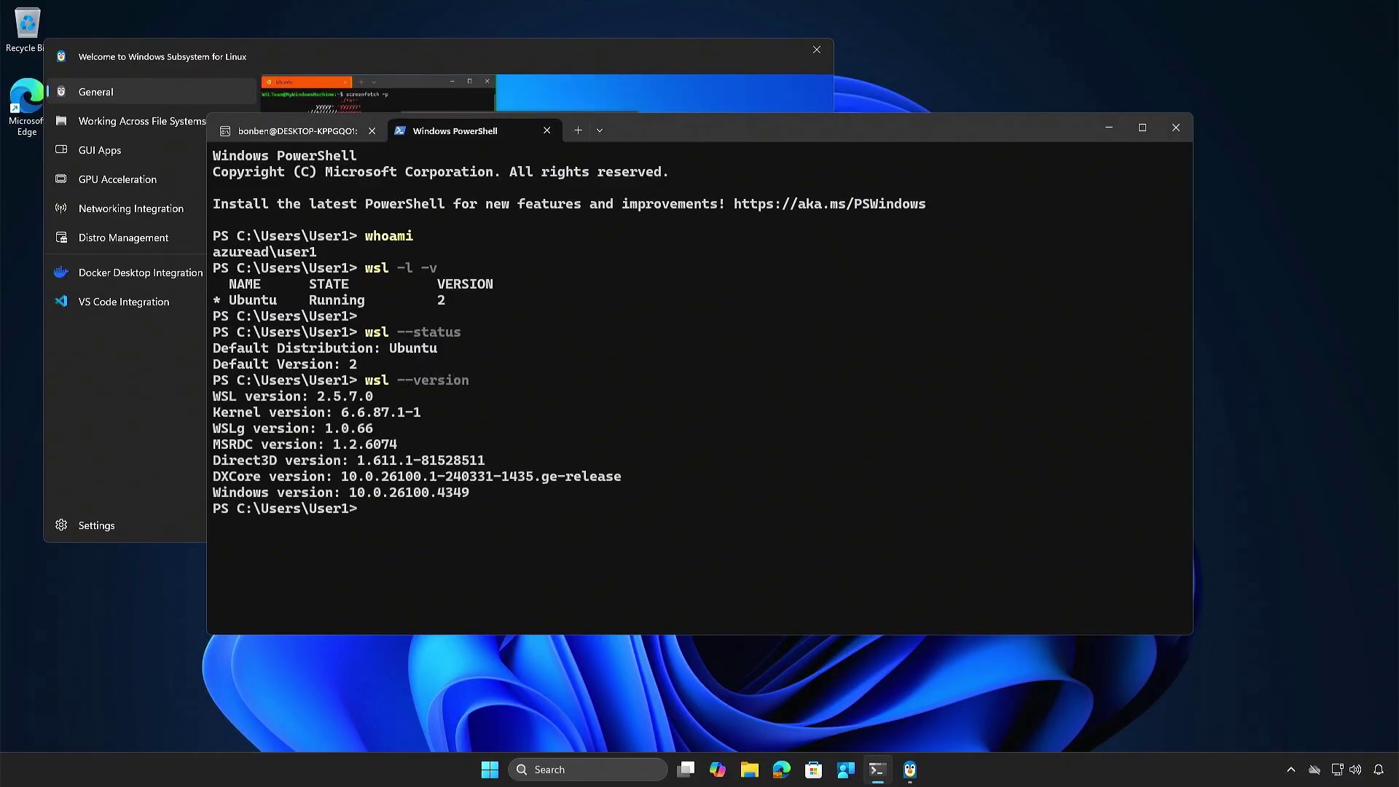
Step: Look through the WSL welcome window's pages, from Working Across File Systems to VS Code Integration
left_click(630, 67)
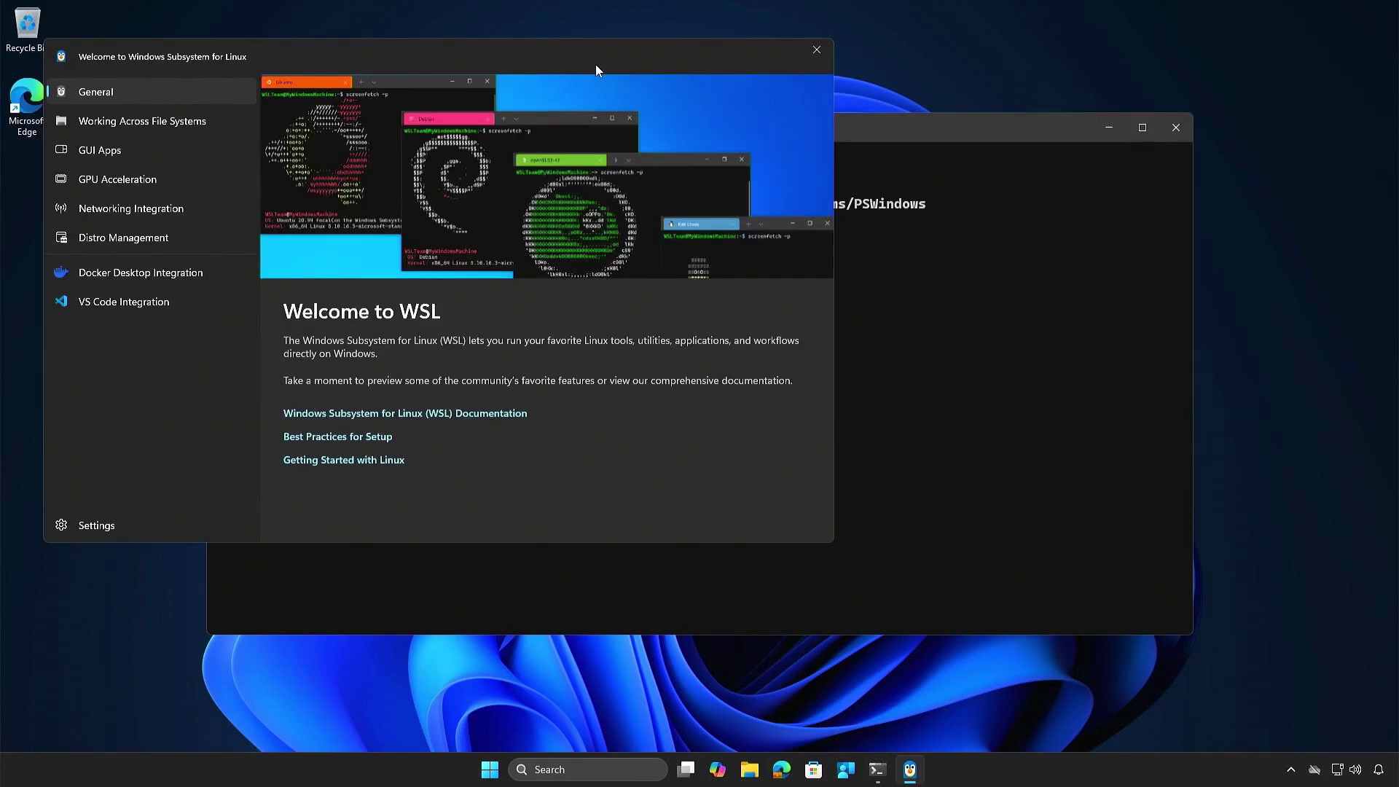
left_click(186, 121)
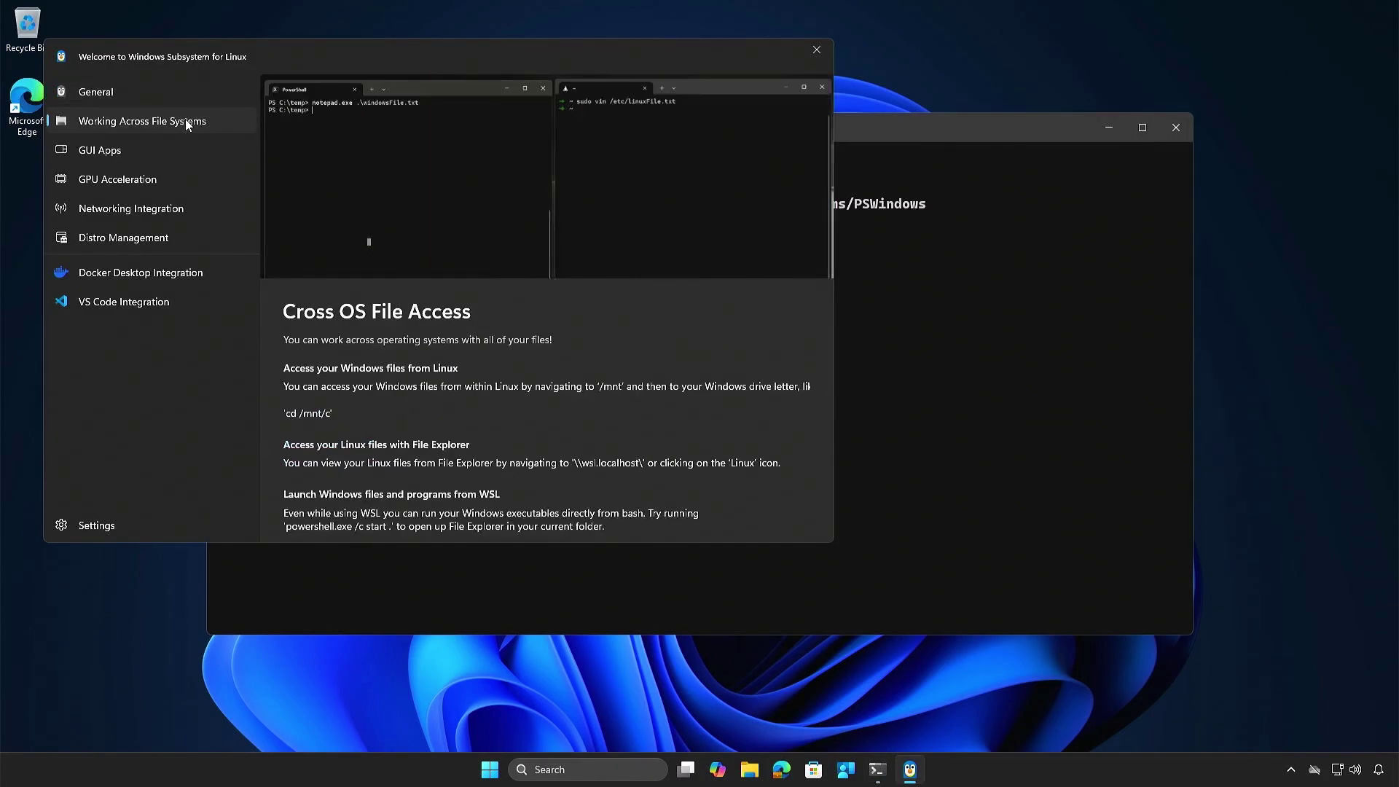
left_click(188, 150)
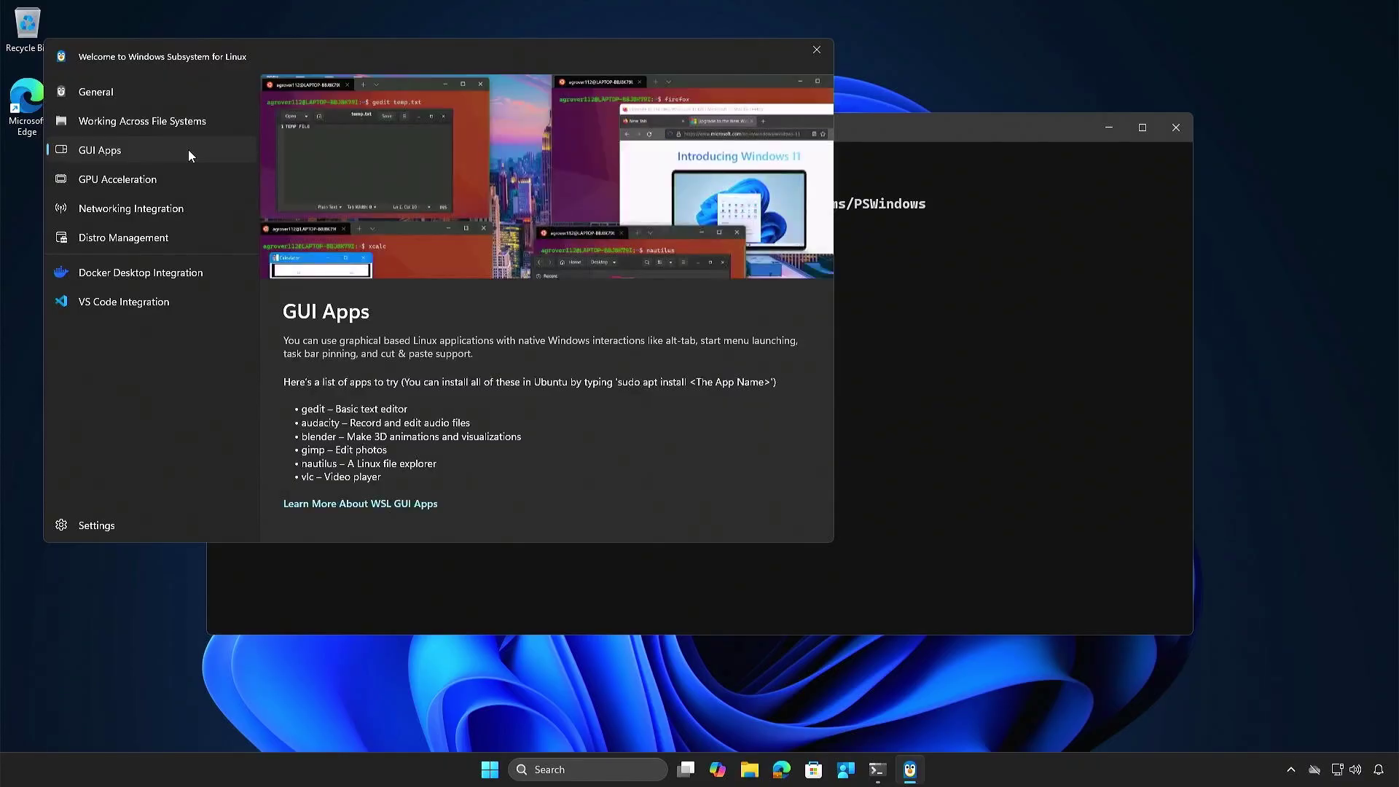
left_click(190, 185)
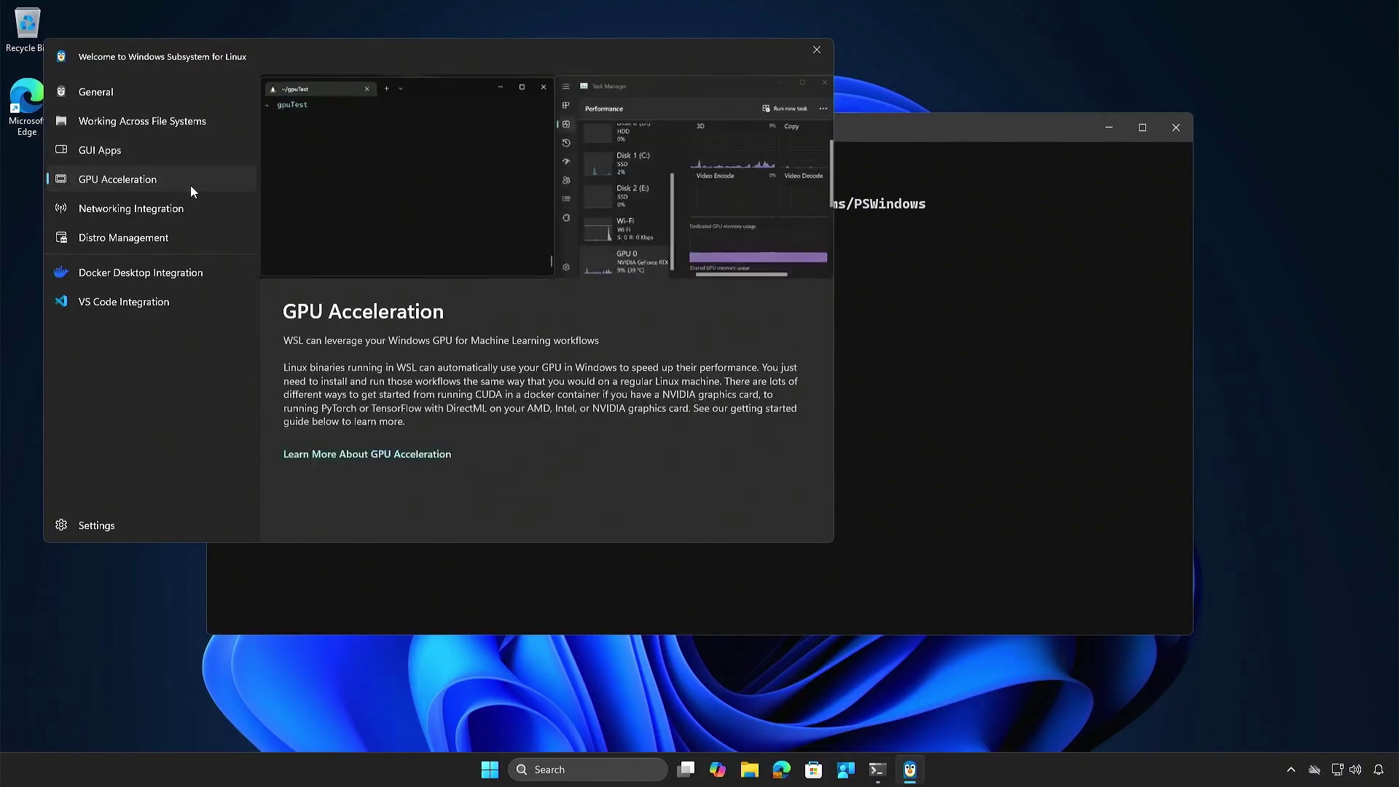
left_click(208, 213)
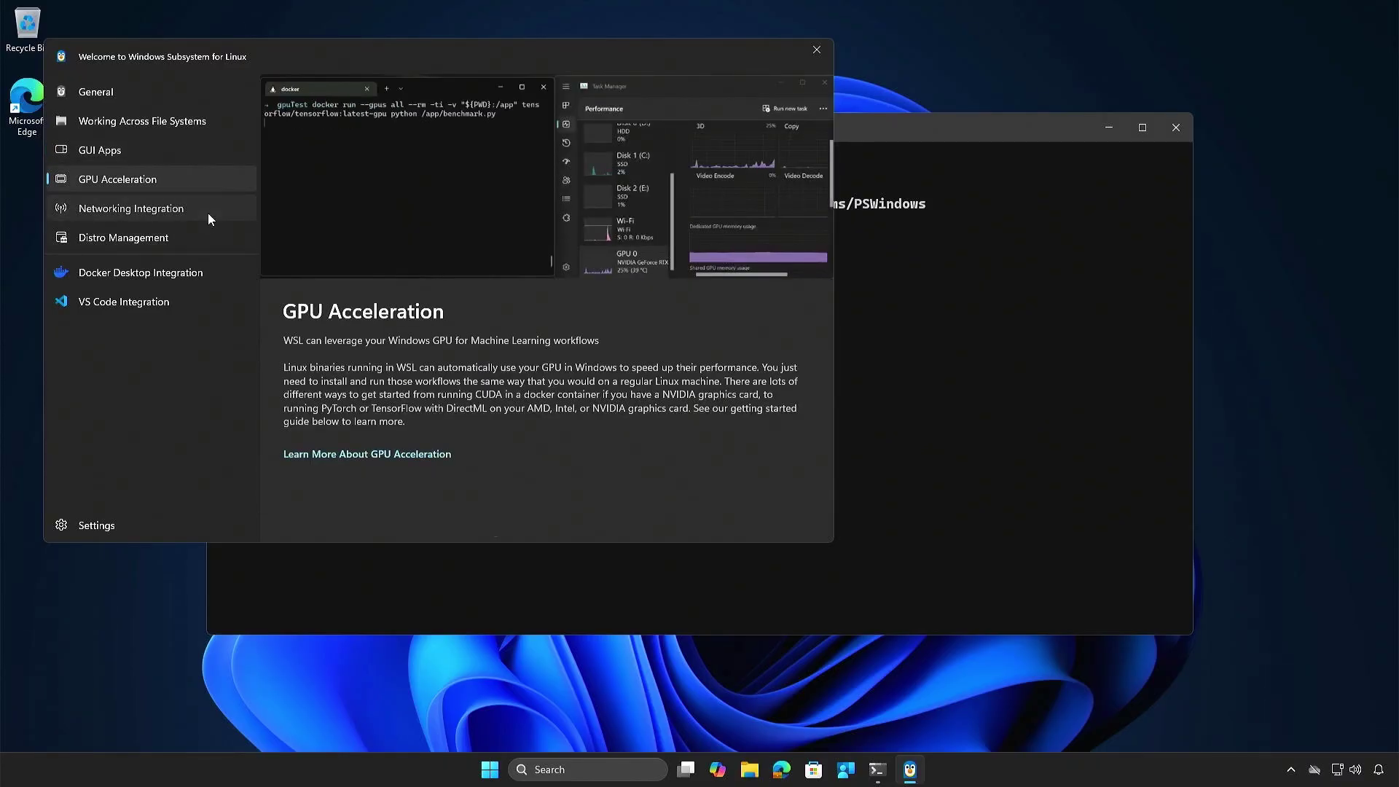
left_click(205, 238)
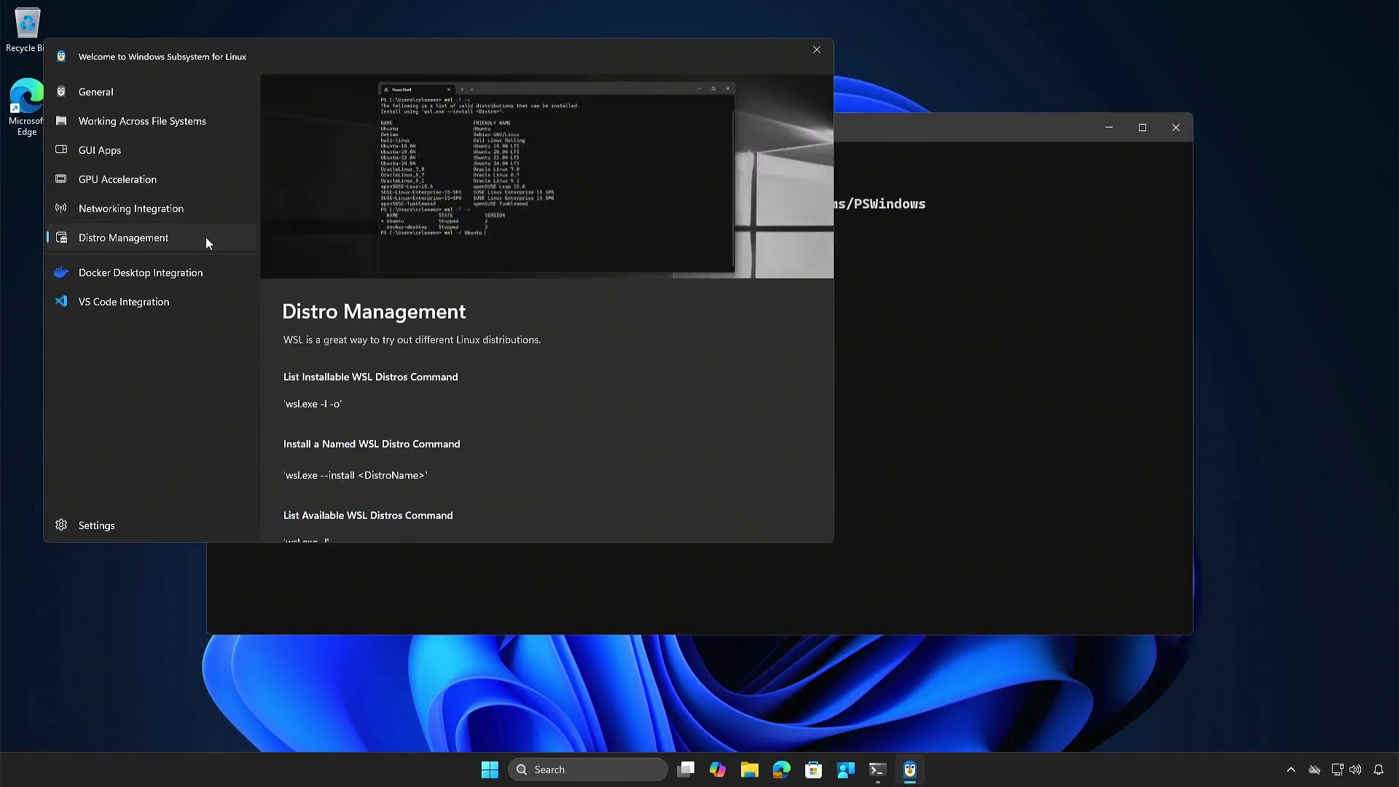
left_click(211, 274)
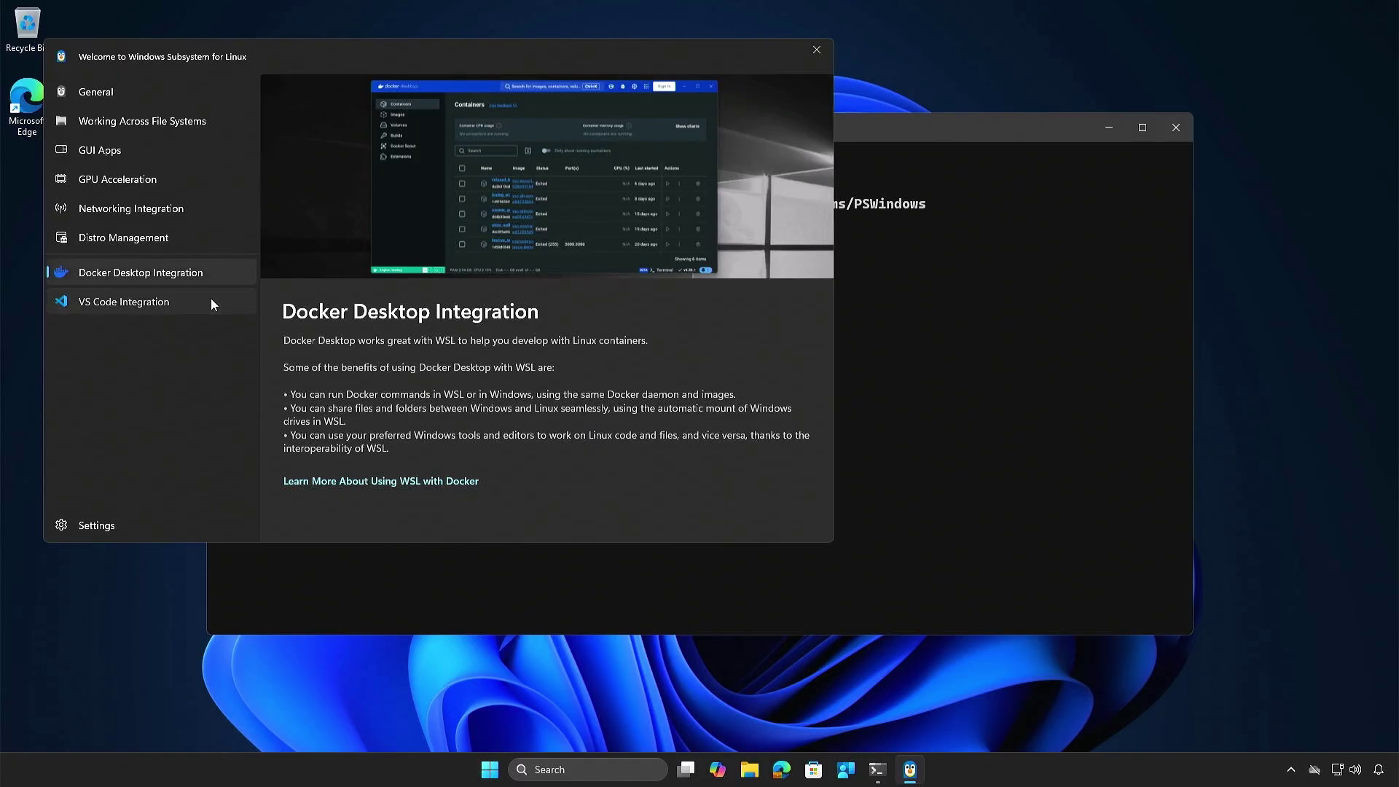
left_click(211, 299)
Step: Close the WSL welcome window and the terminal with all its tabs
key("alt+F4")
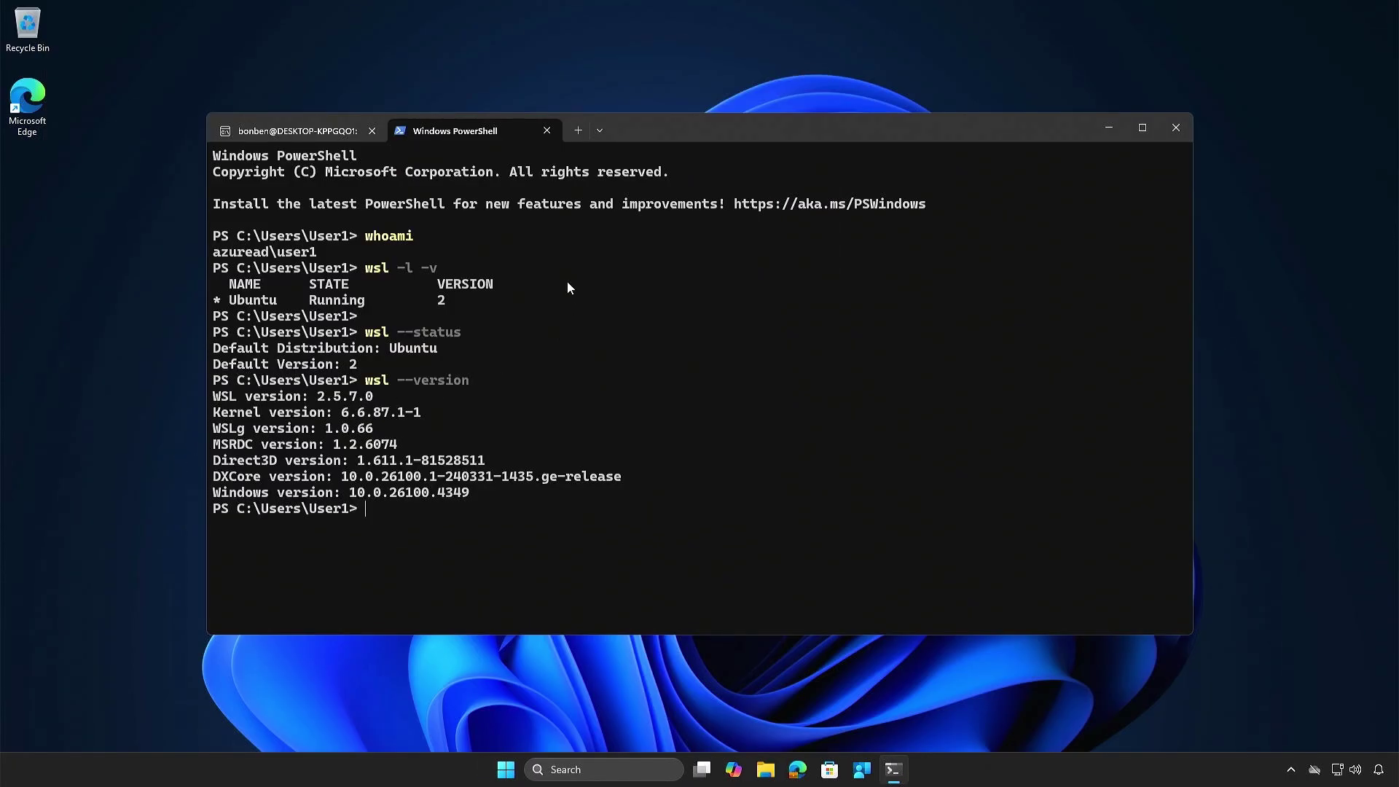
left_click(1174, 130)
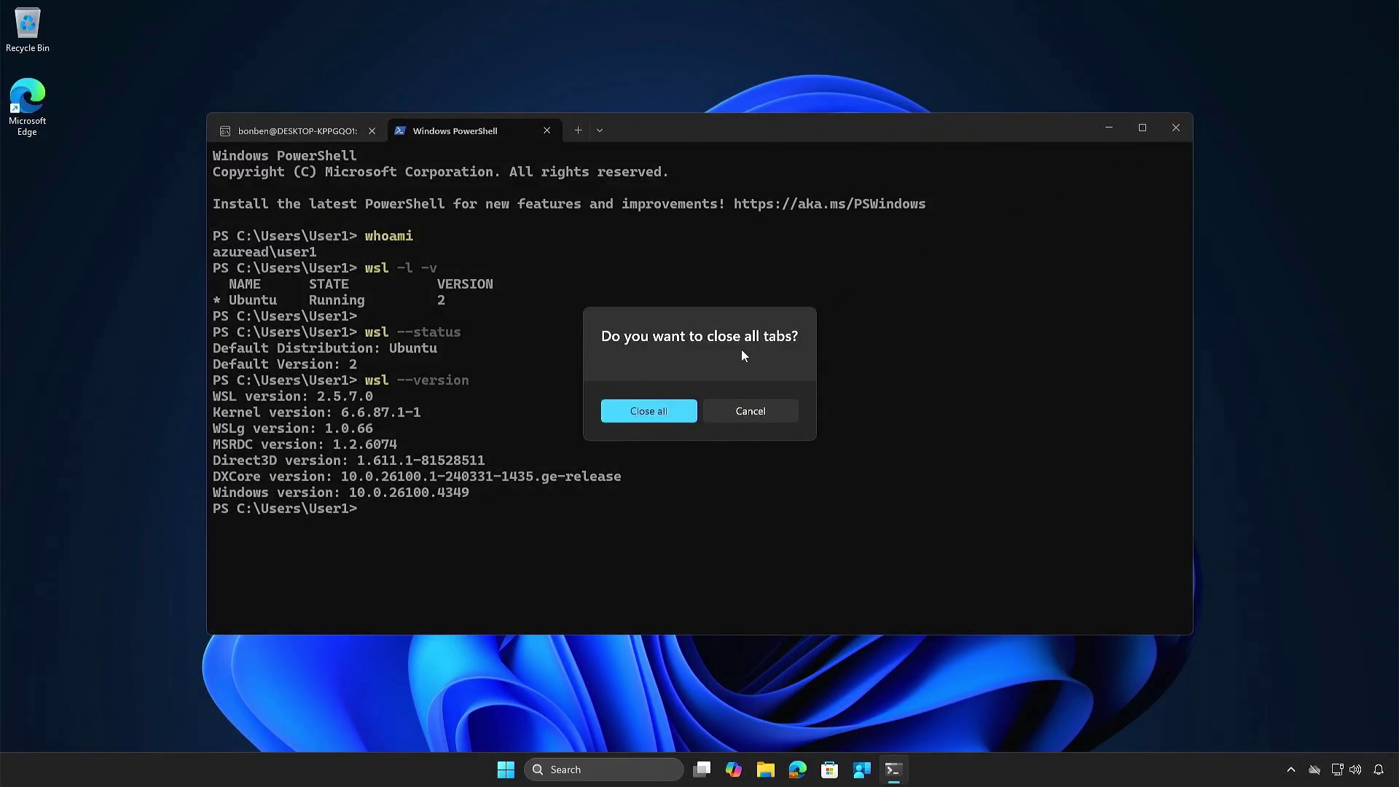
left_click(674, 408)
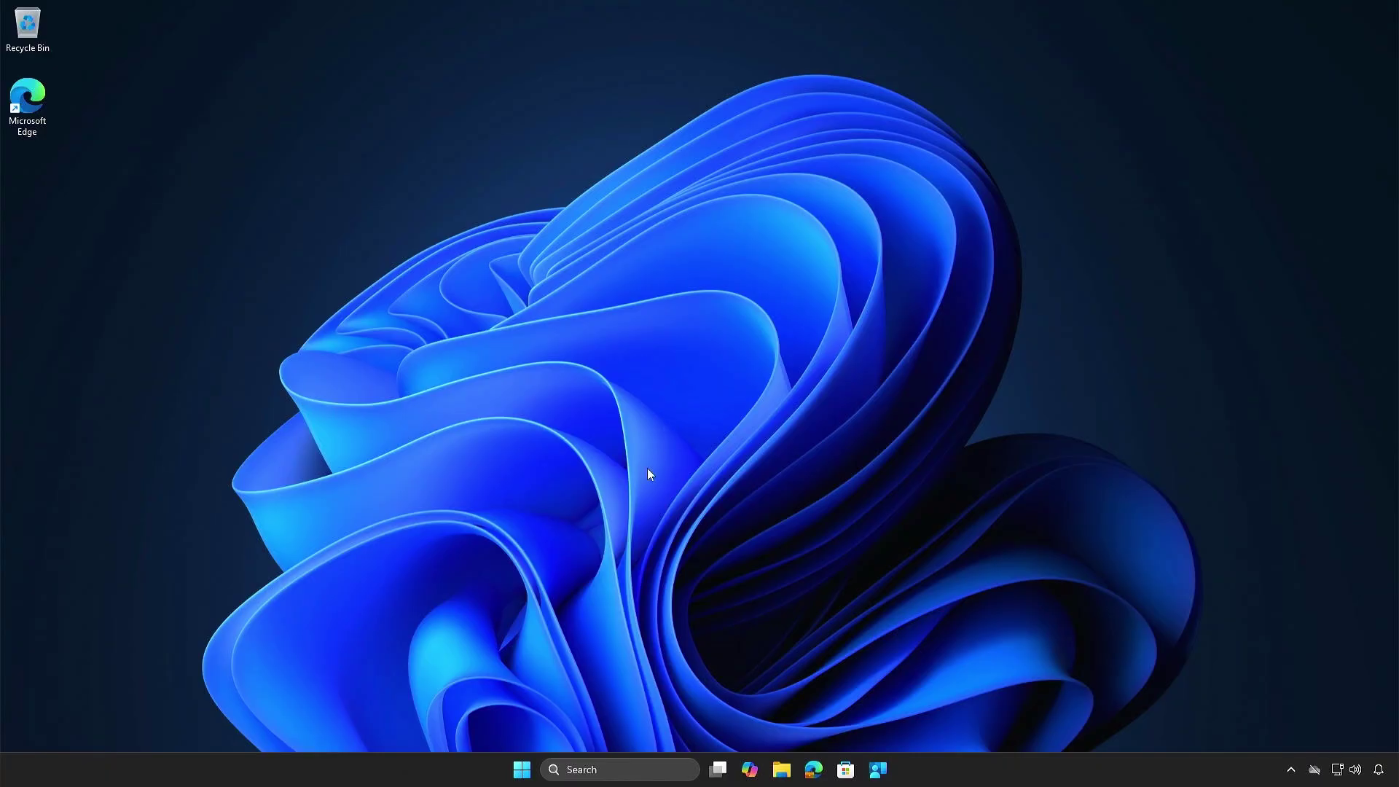
Step: Open a terminal and list the Linux distributions available for installation with wsl -l -o
right_click(514, 779)
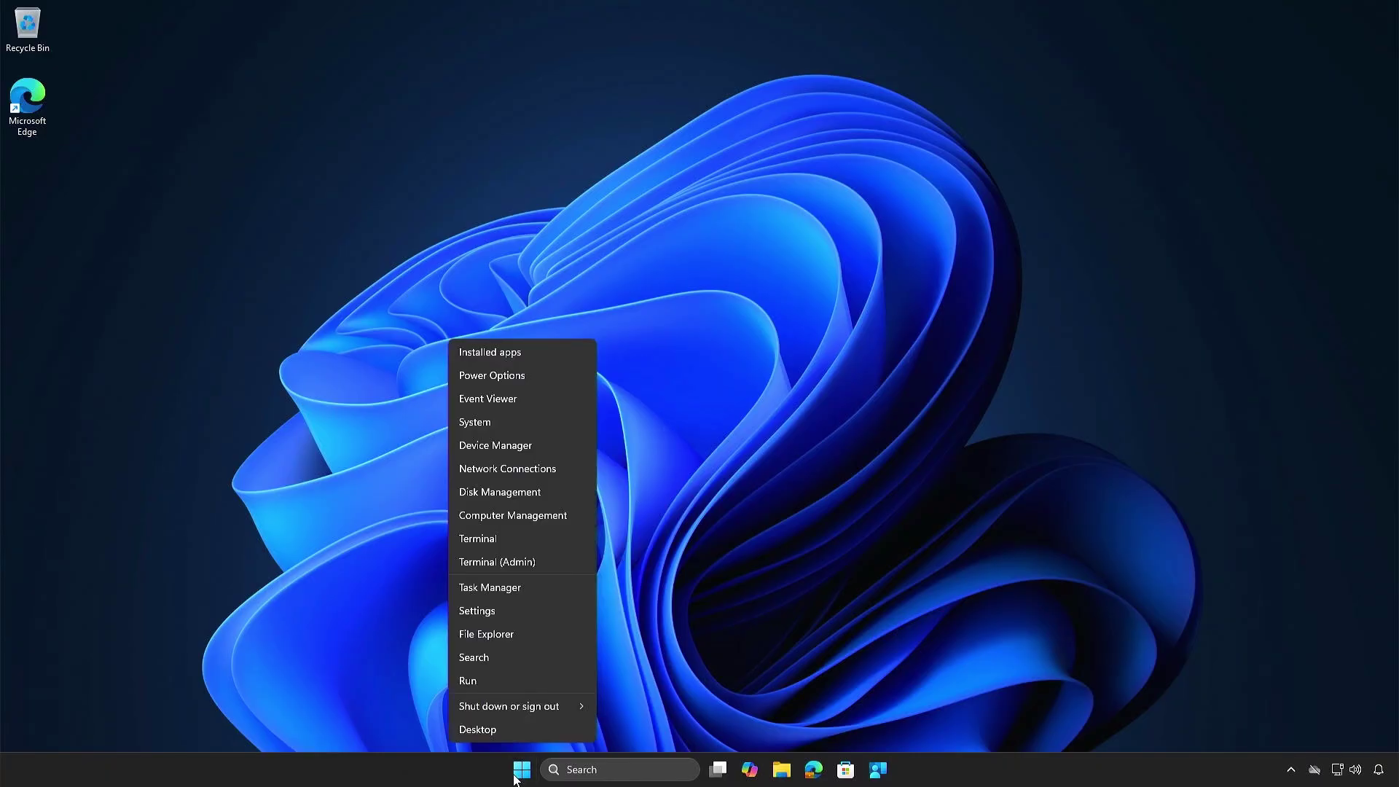
left_click(547, 545)
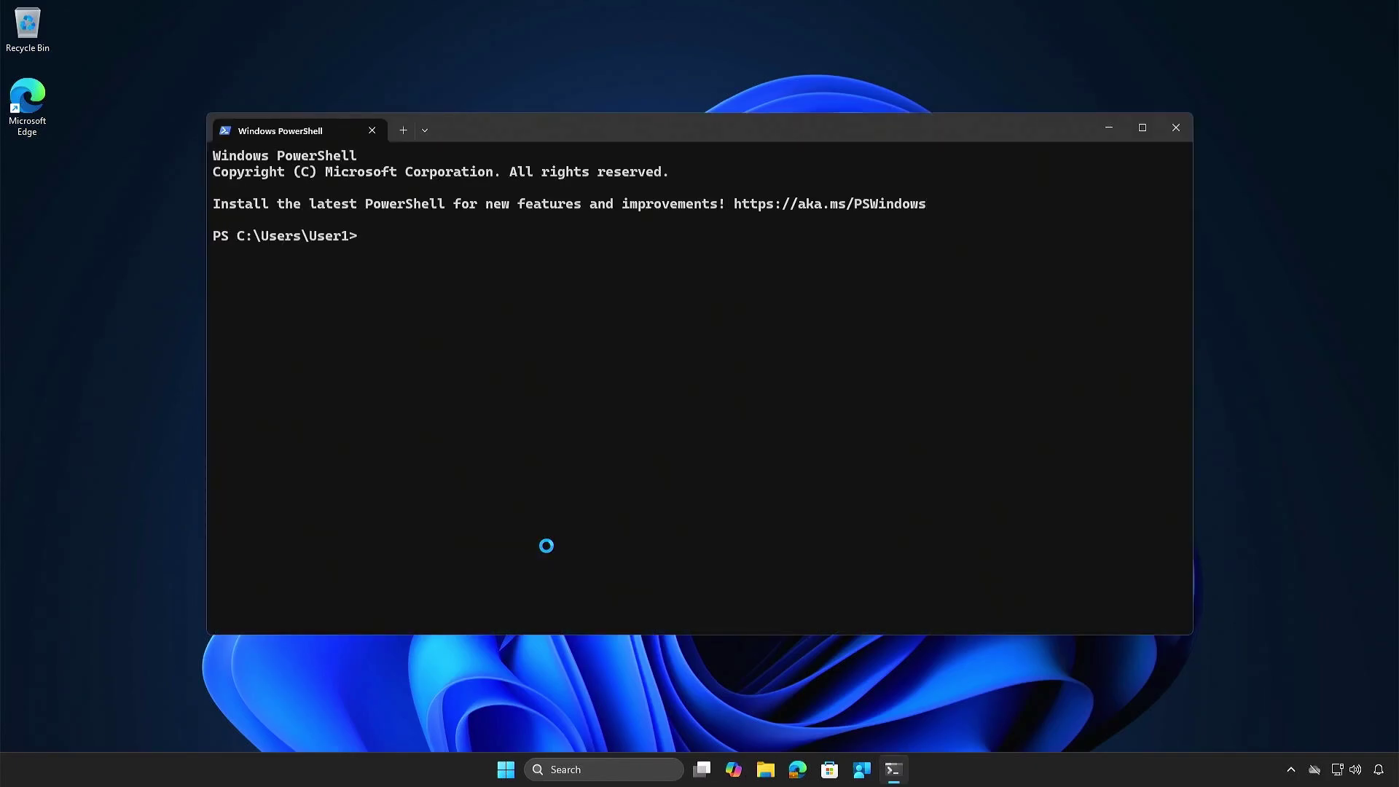
type("wsl -l -o")
key("Return")
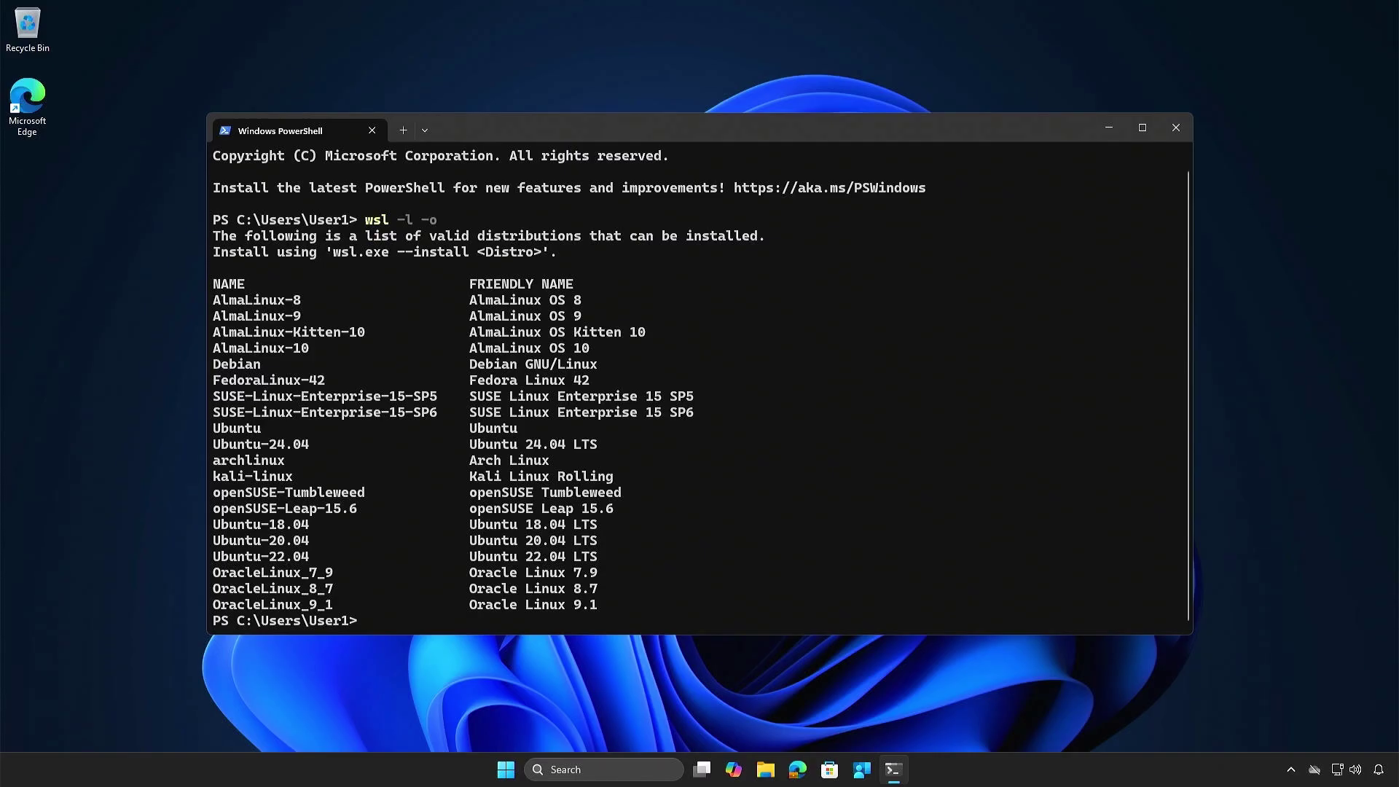
Step: Install the Kali Linux distribution with wsl --install kali-linux, copying the distribution name from the list
type("wsl --install")
left_click_drag(213, 477, 290, 480)
right_click(289, 481)
right_click(757, 545)
key("Return")
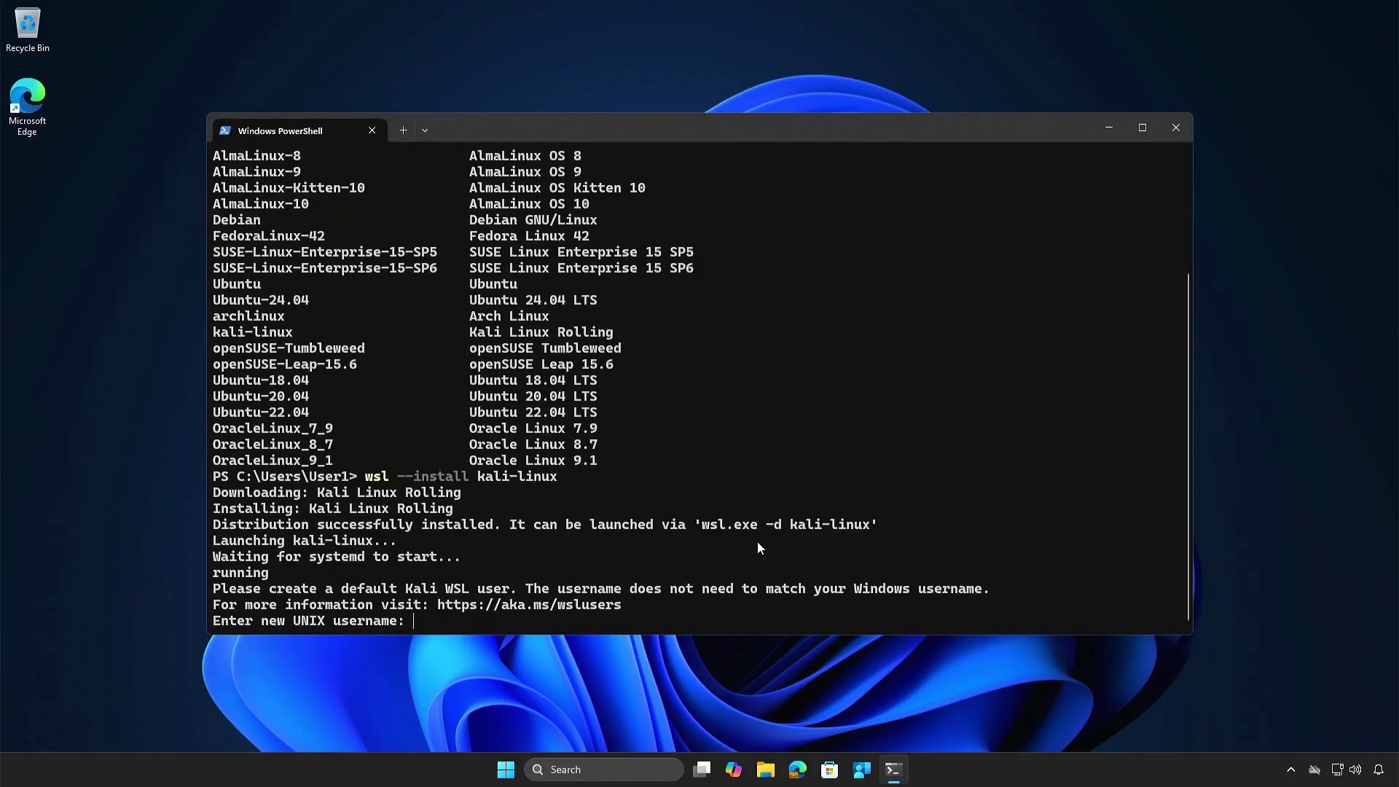
Step: Create the default Kali WSL user by entering the UNIX username, then the new password and its confirmation
type("bonben")
key("Return")
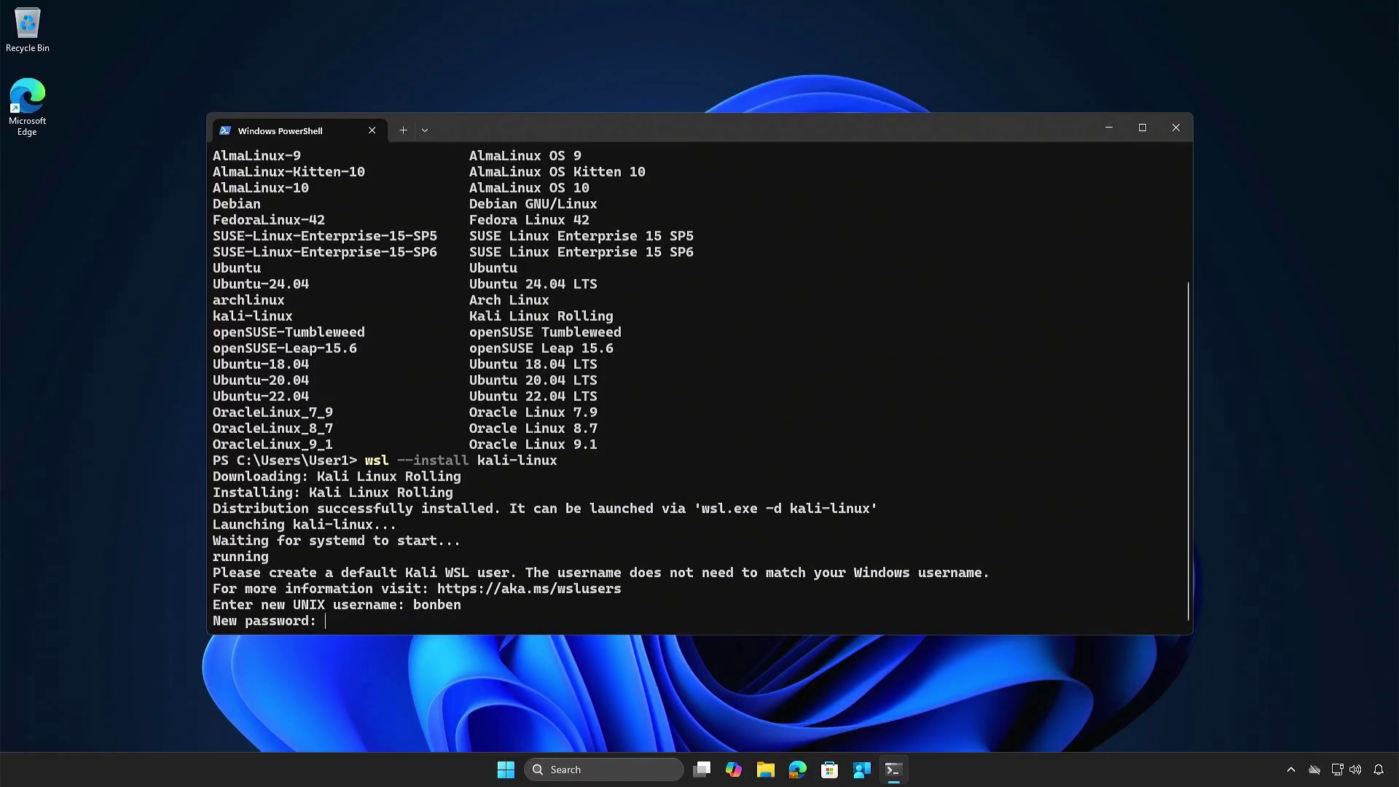
key("Return")
key("Return")
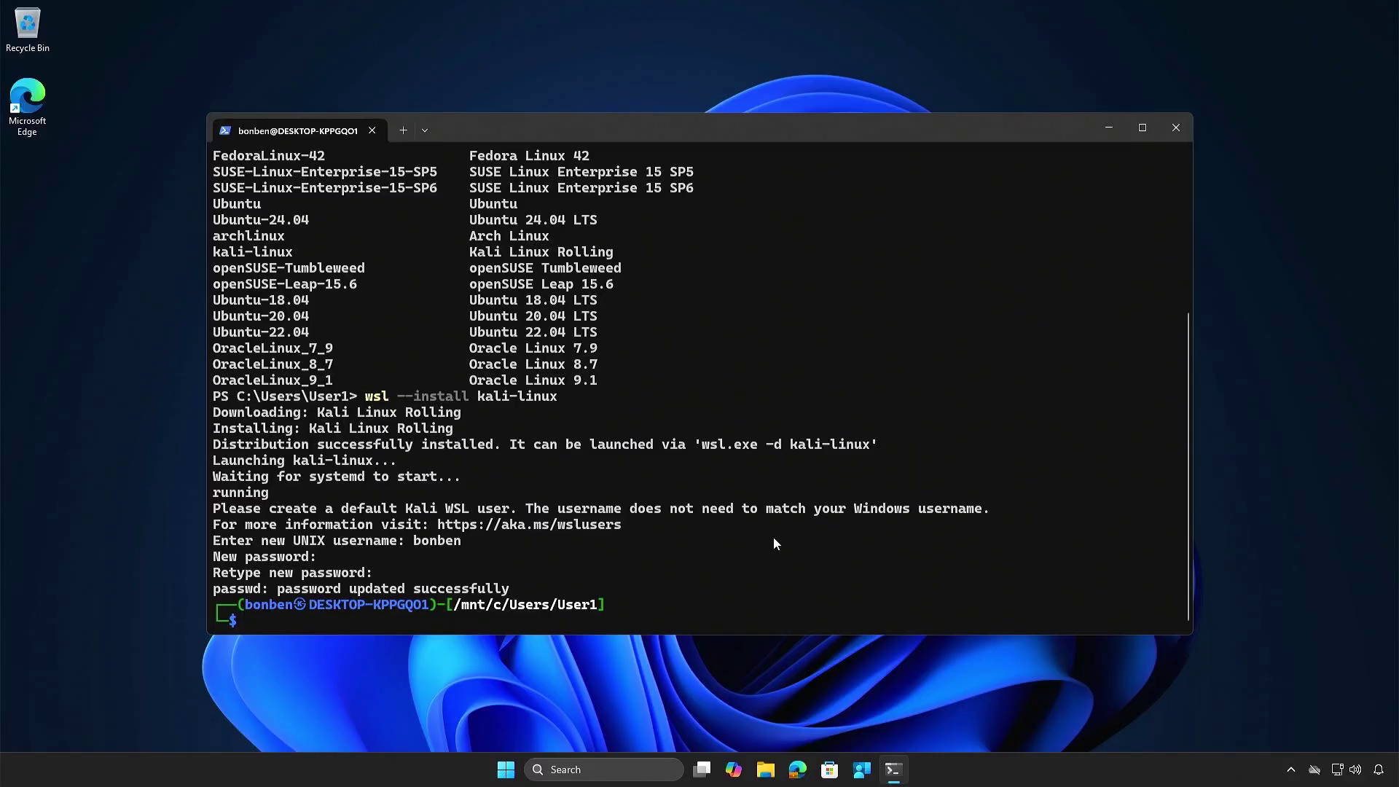
Step: In a new PowerShell tab, list the installed distributions and their WSL versions with wsl -l -v
left_click(402, 130)
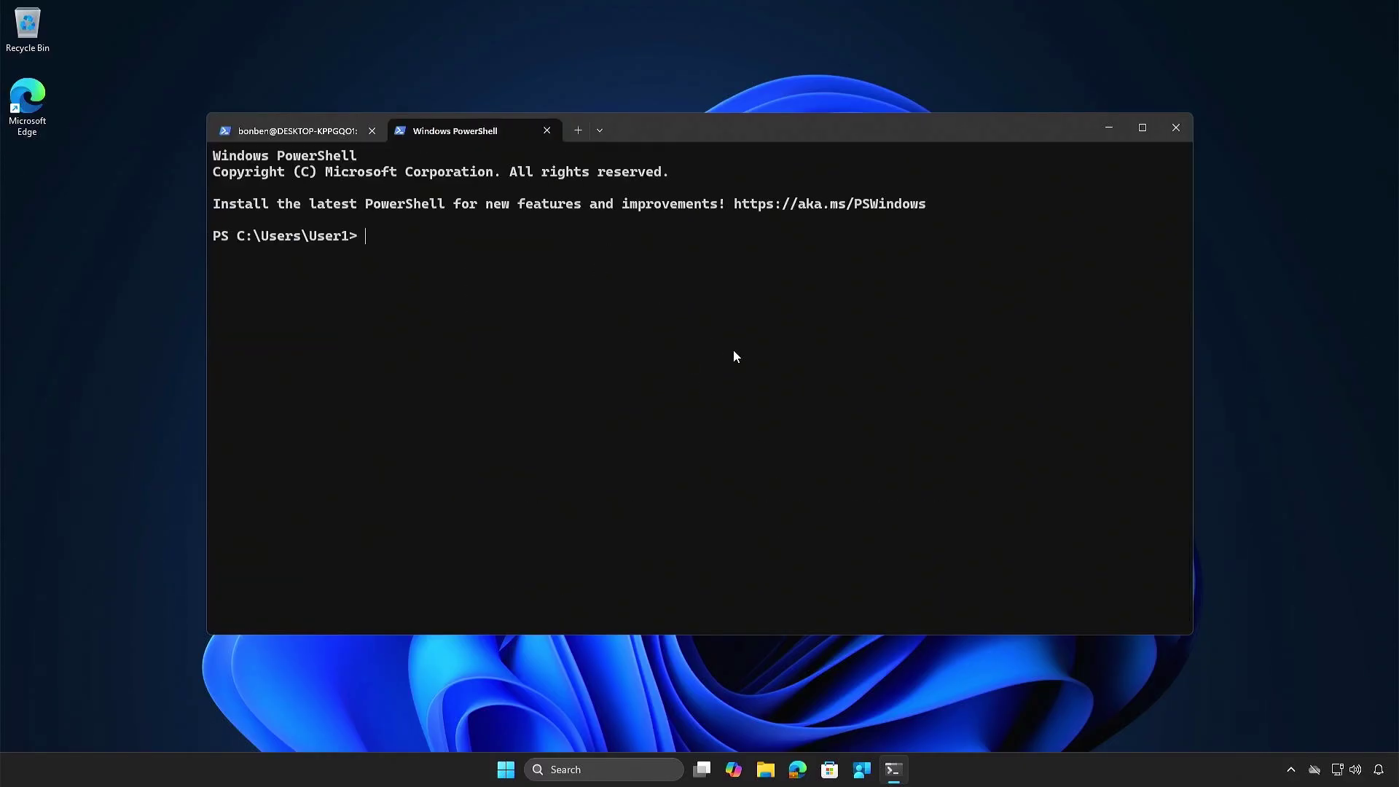
type("wsl -l -v")
key("Return")
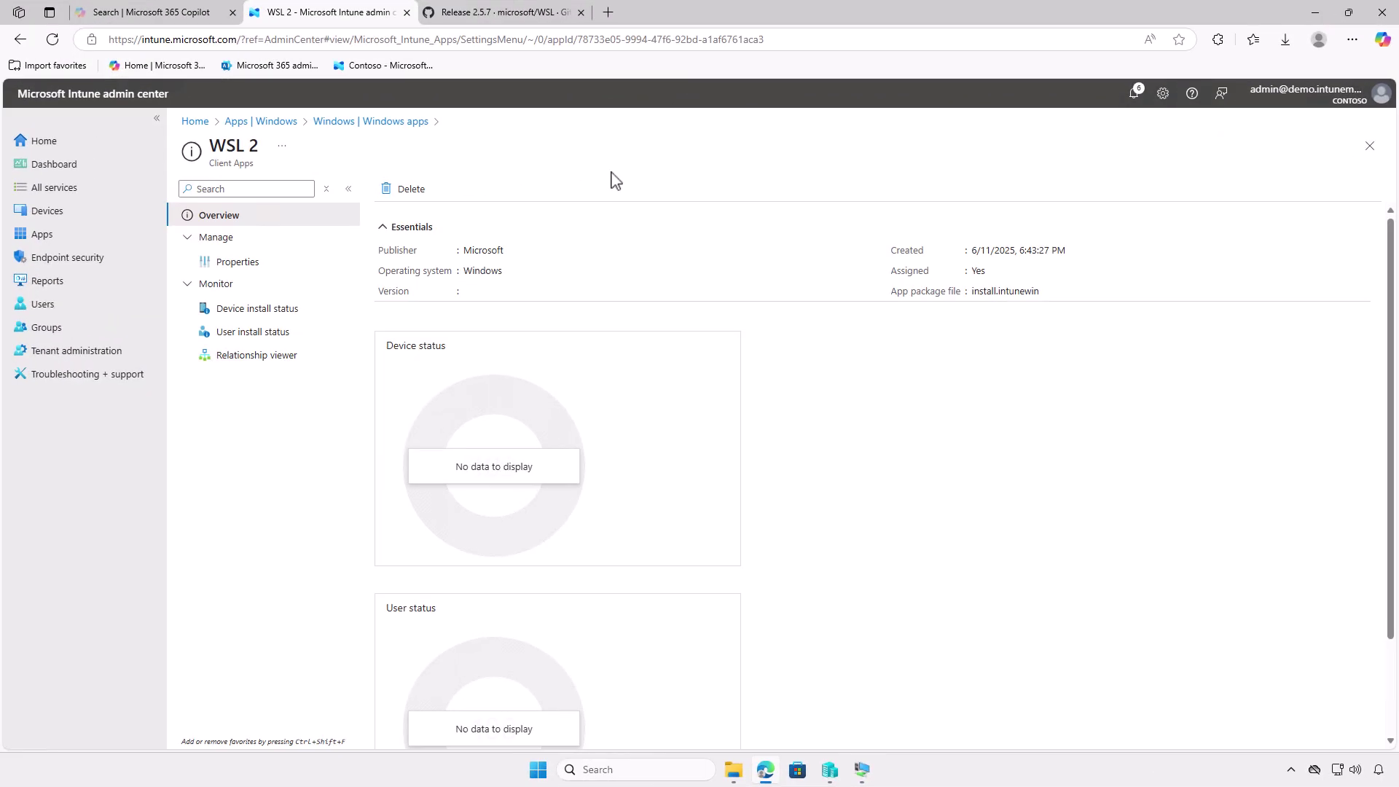
Step: In the Intune admin center, refresh the WSL 2 app overview and open its device install status
left_click(52, 39)
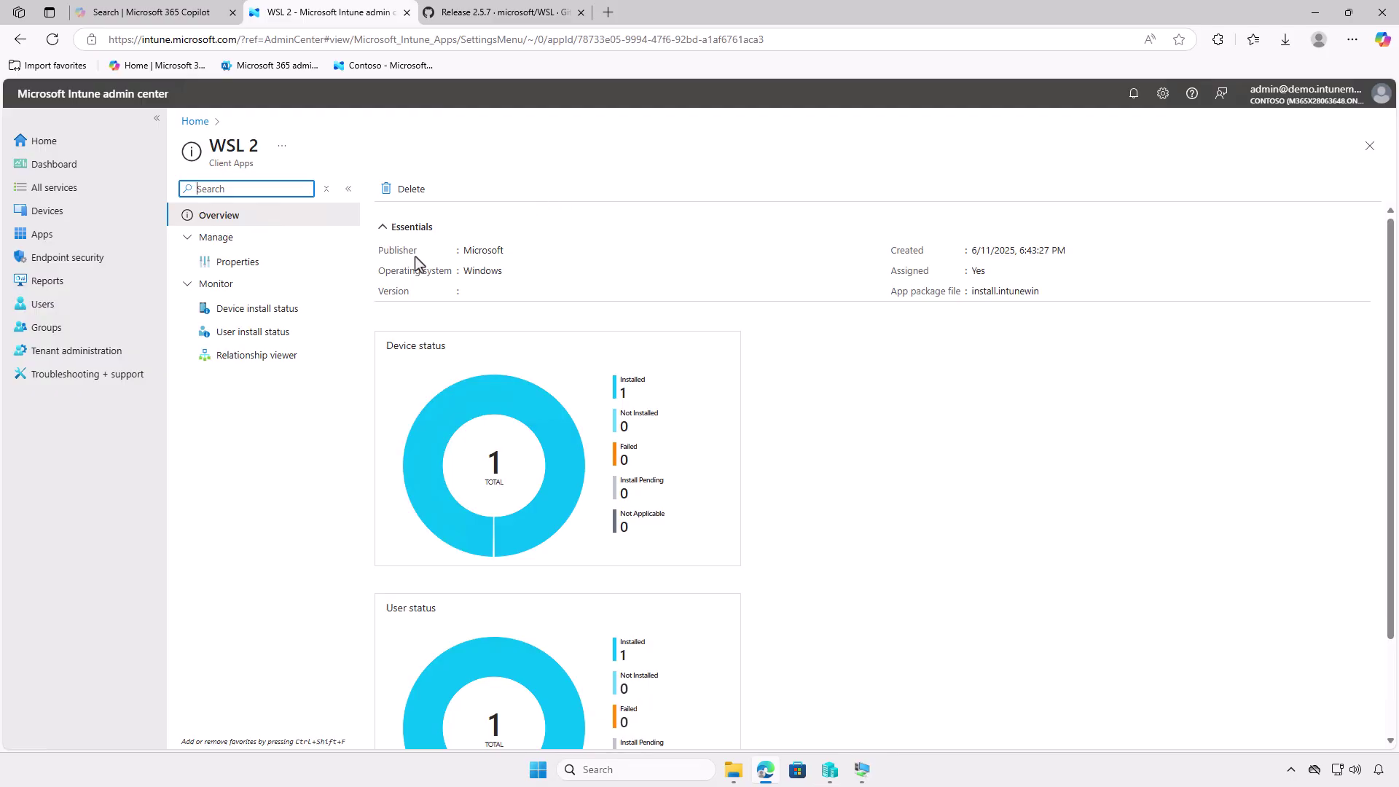
left_click(312, 307)
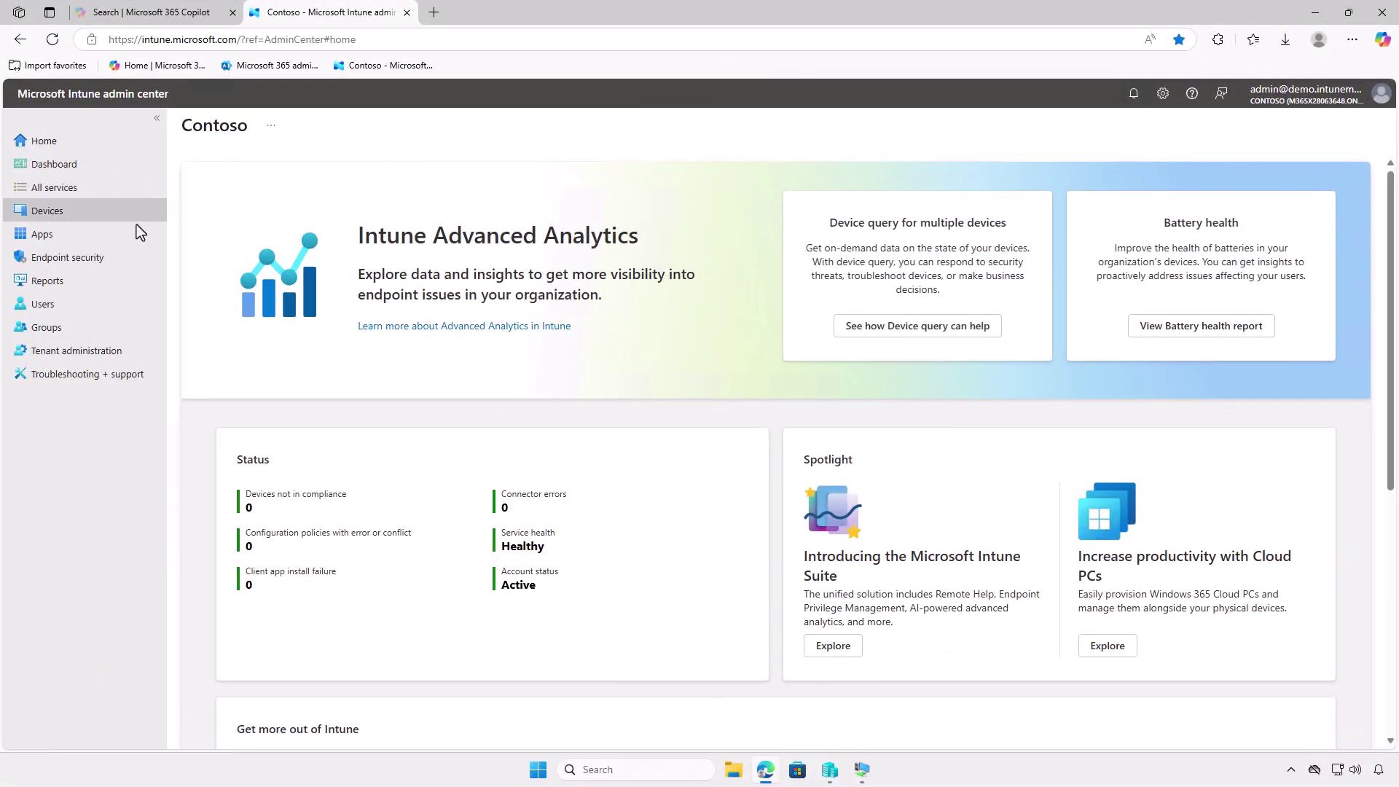
Step: Open the WSL 2 Windows app's assignments for editing and remove Test_Devices from the required assignments
left_click(108, 234)
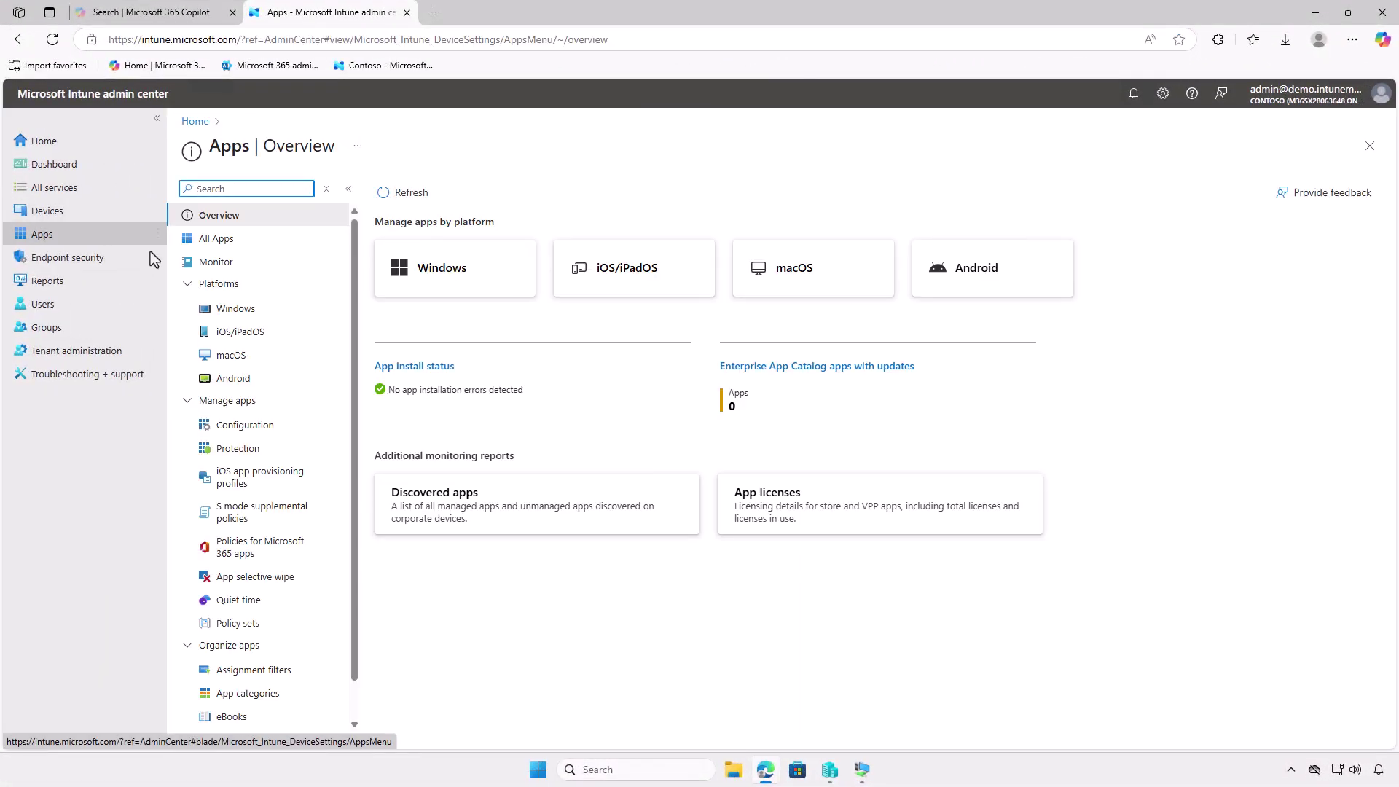
left_click(267, 313)
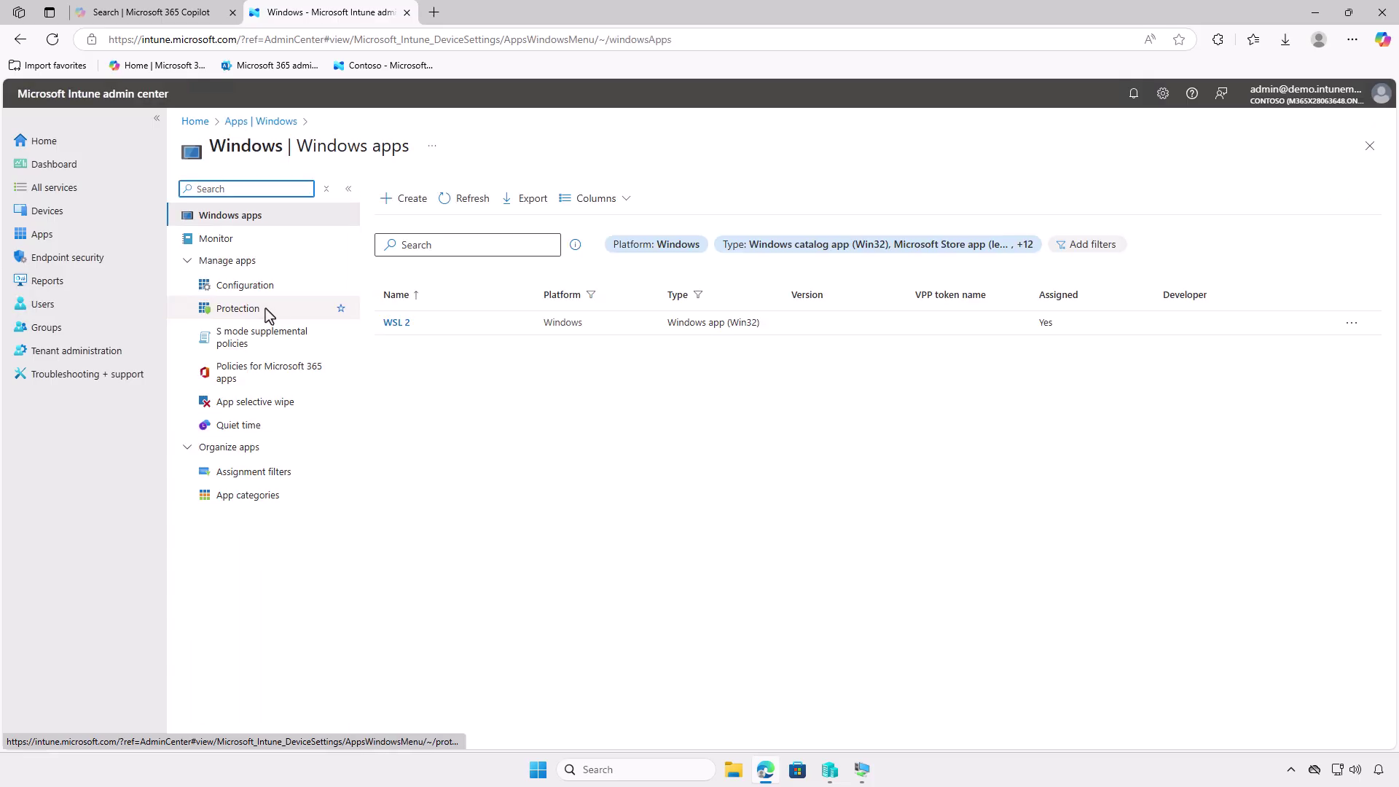
left_click(396, 323)
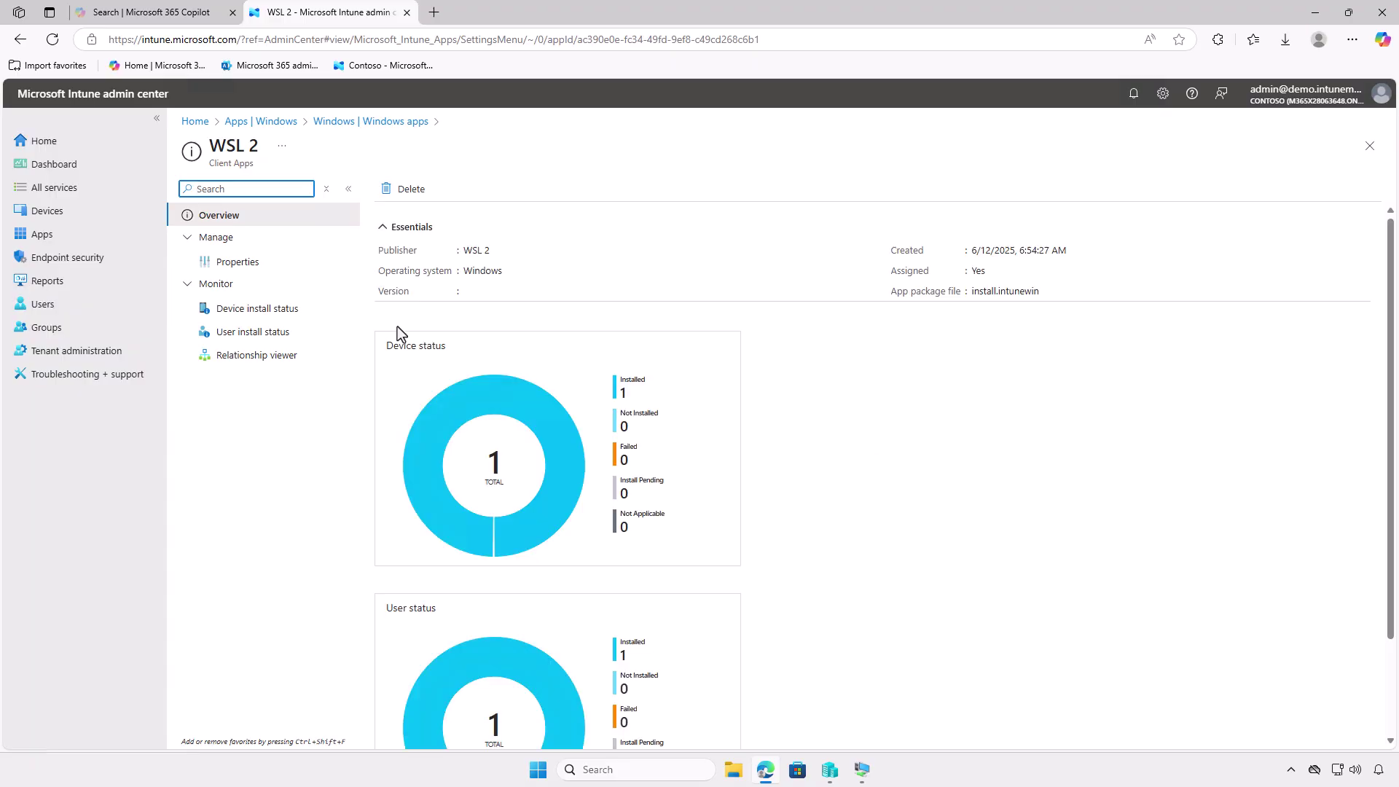
left_click(266, 262)
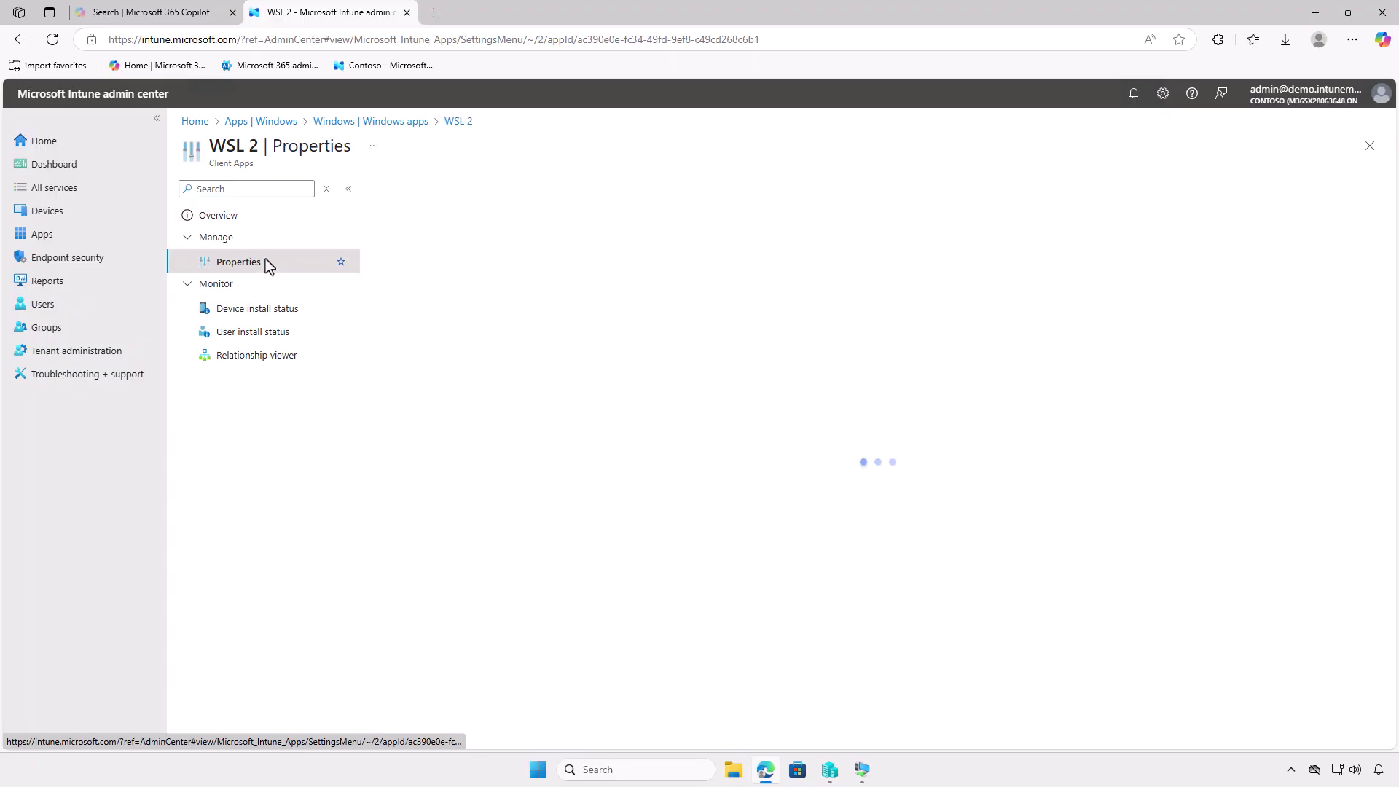
scroll(852, 461, "down", 5)
scroll(854, 464, "down", 4)
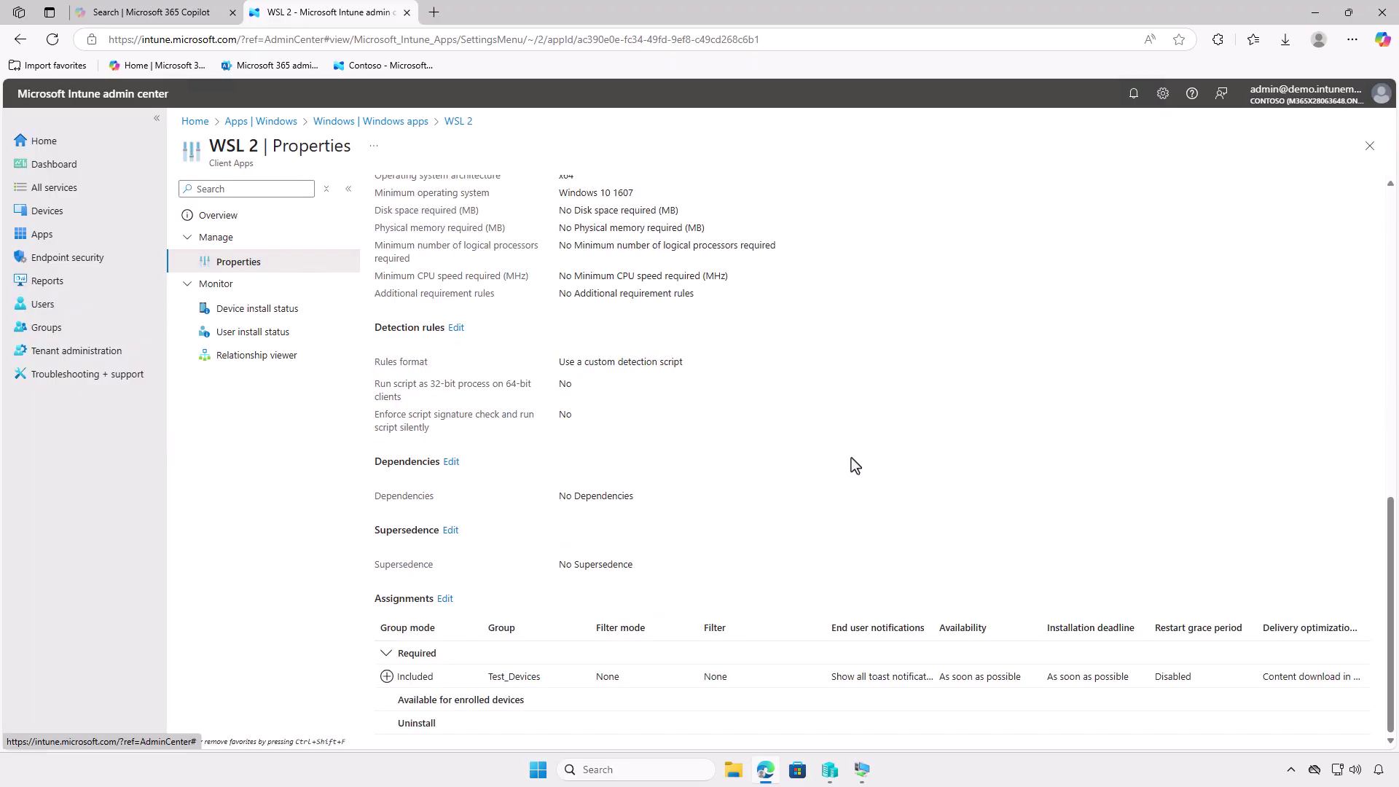
left_click(446, 599)
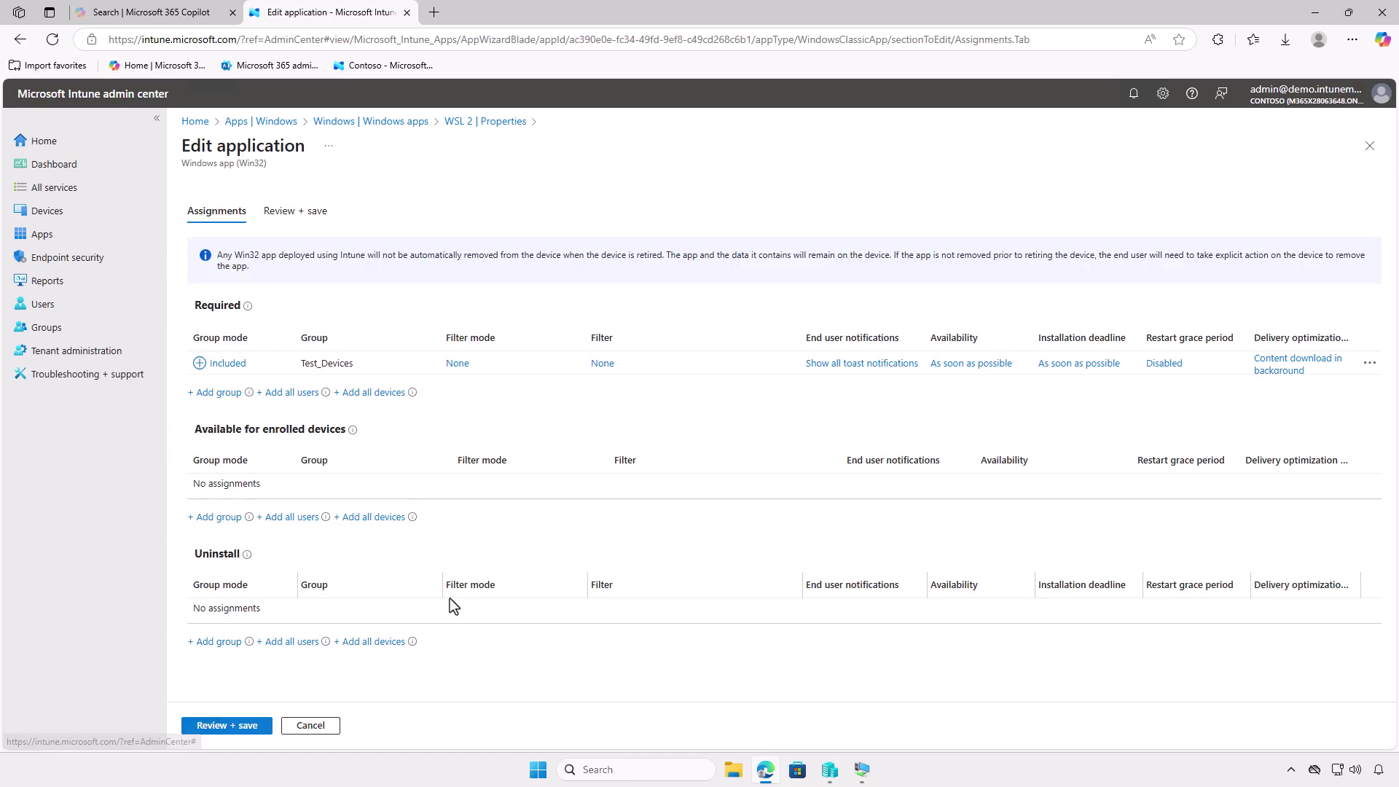
left_click(1370, 362)
left_click(1316, 374)
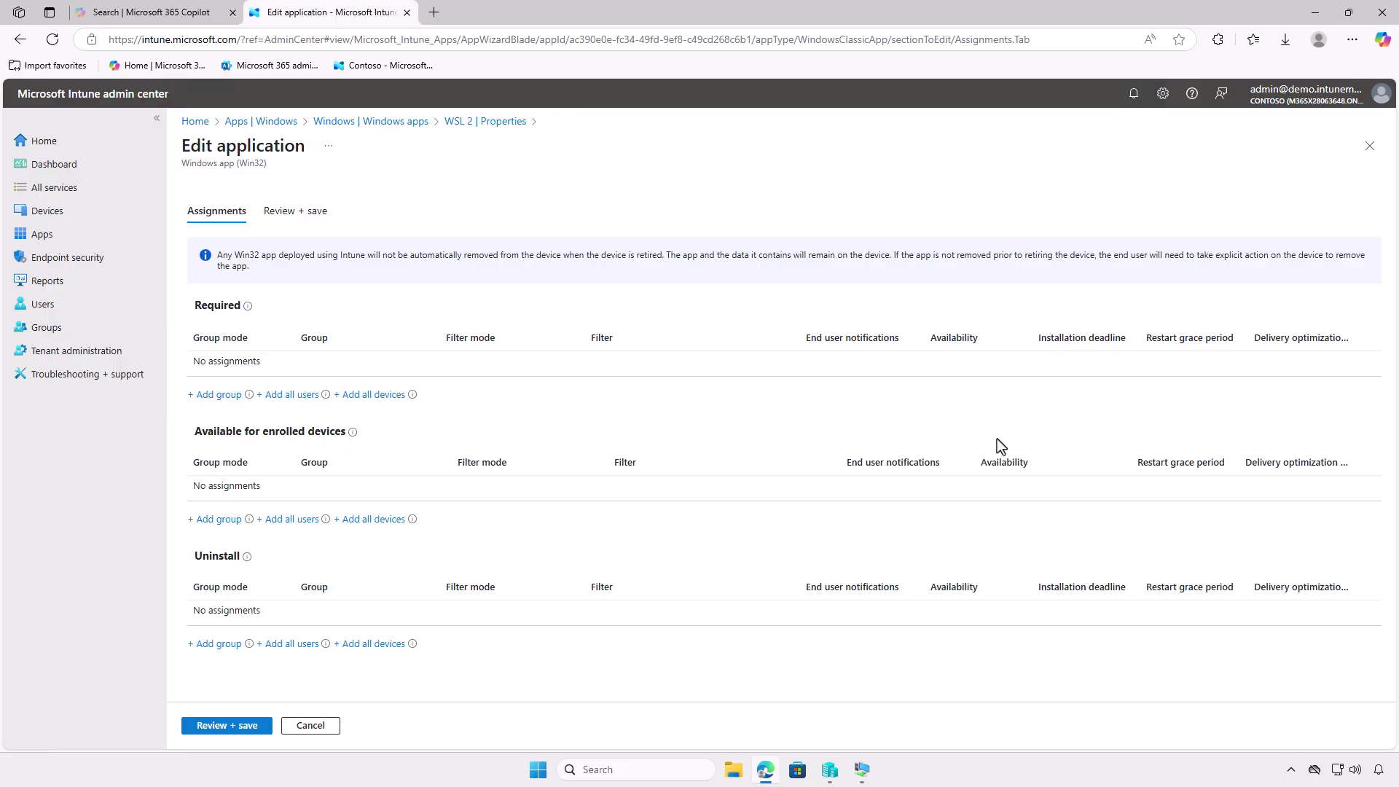
Step: Add the Test_Devices group to the WSL 2 app's Uninstall assignments and save the change
left_click(228, 646)
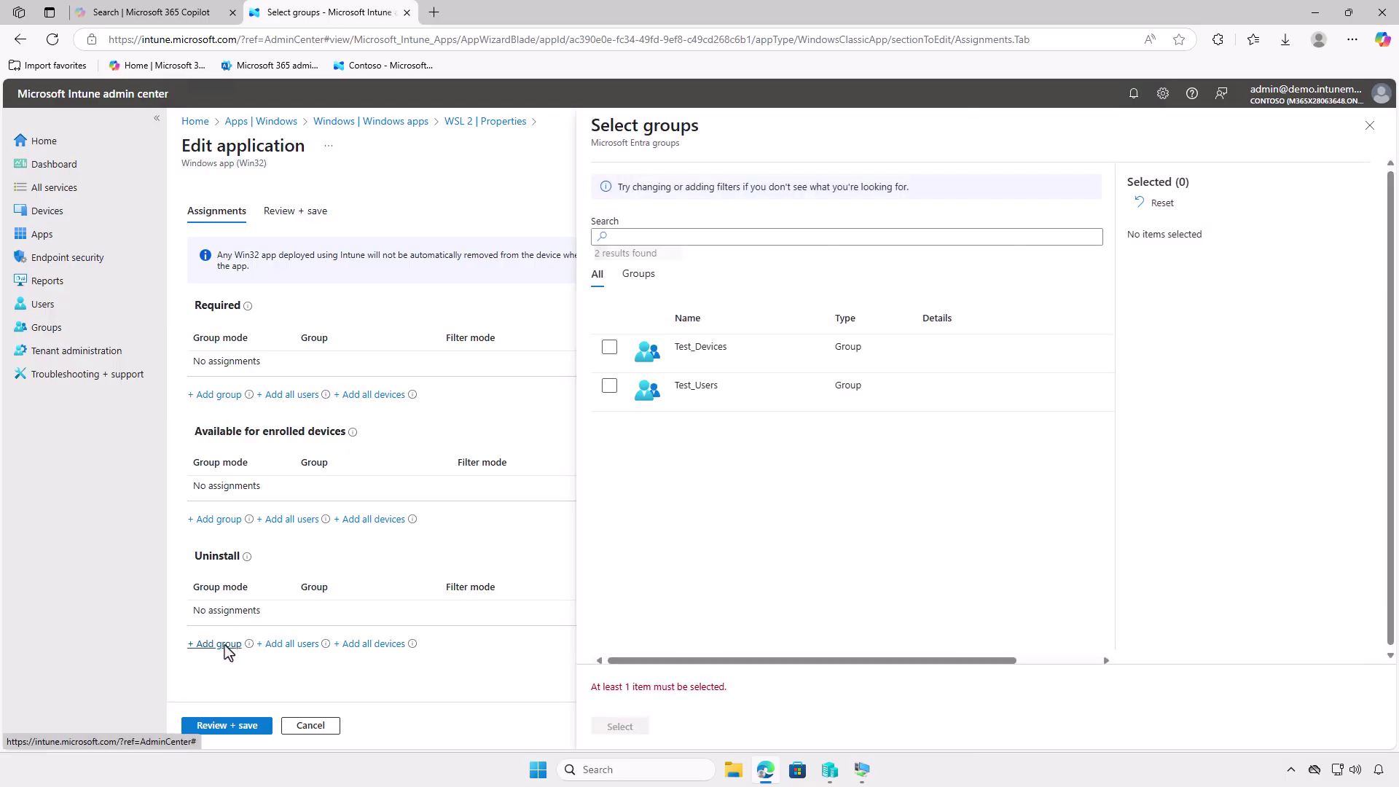
left_click(609, 348)
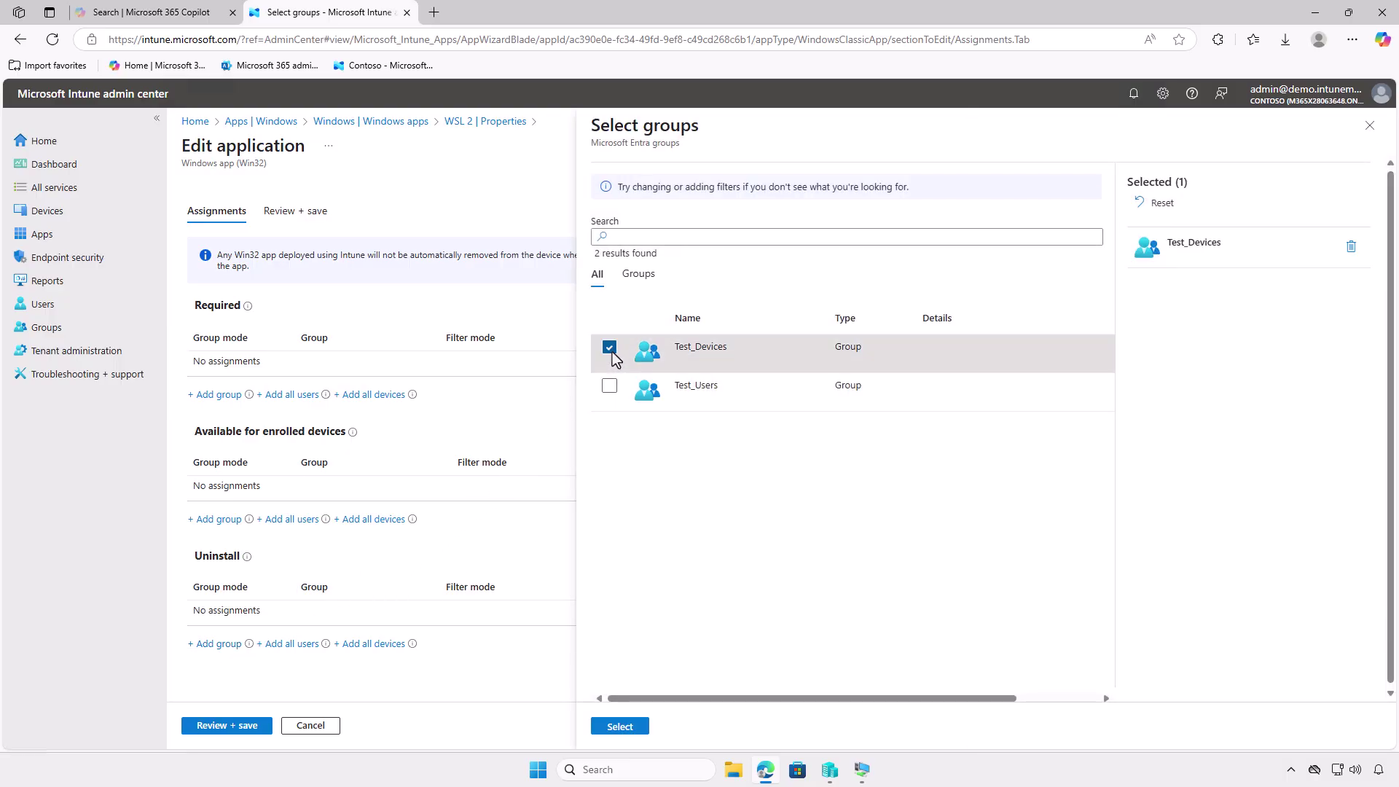
left_click(619, 727)
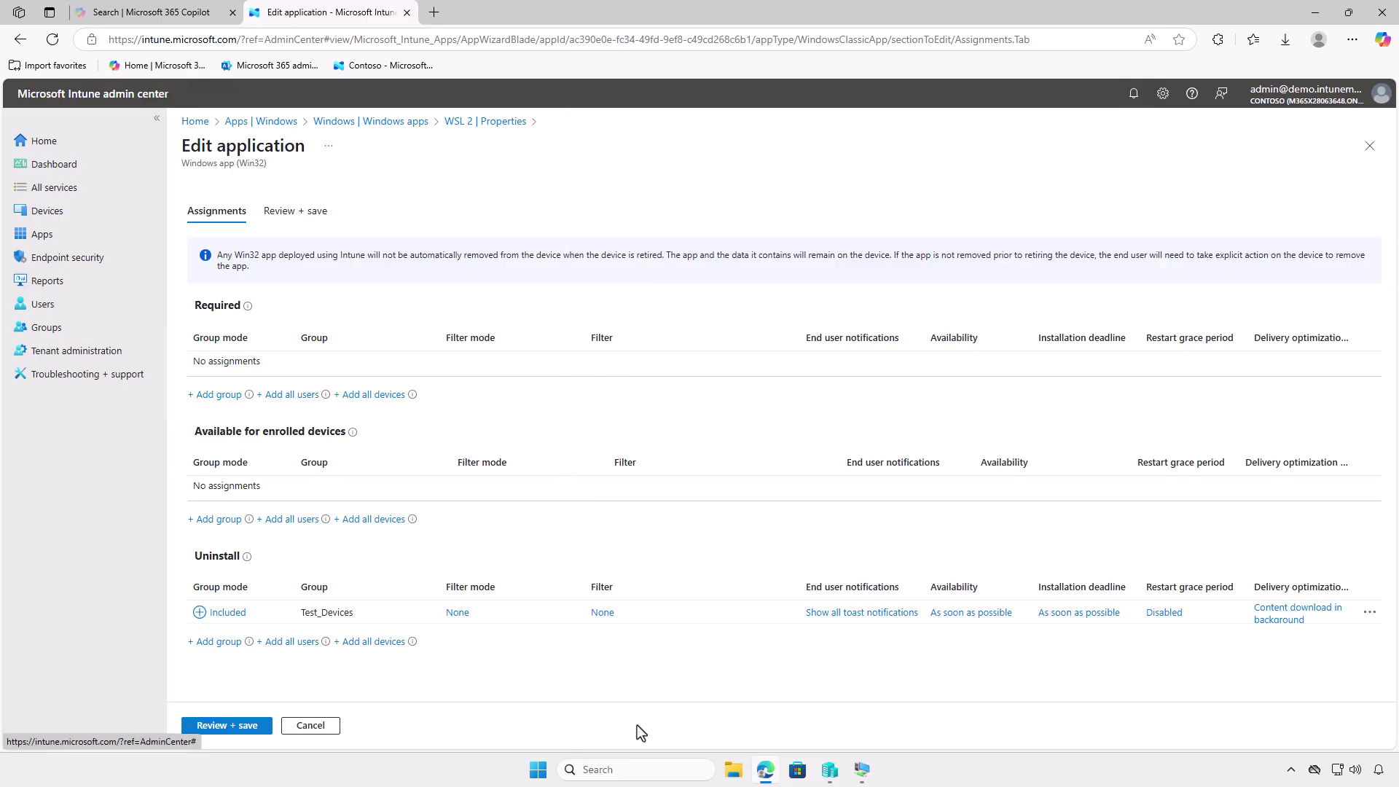
left_click(216, 727)
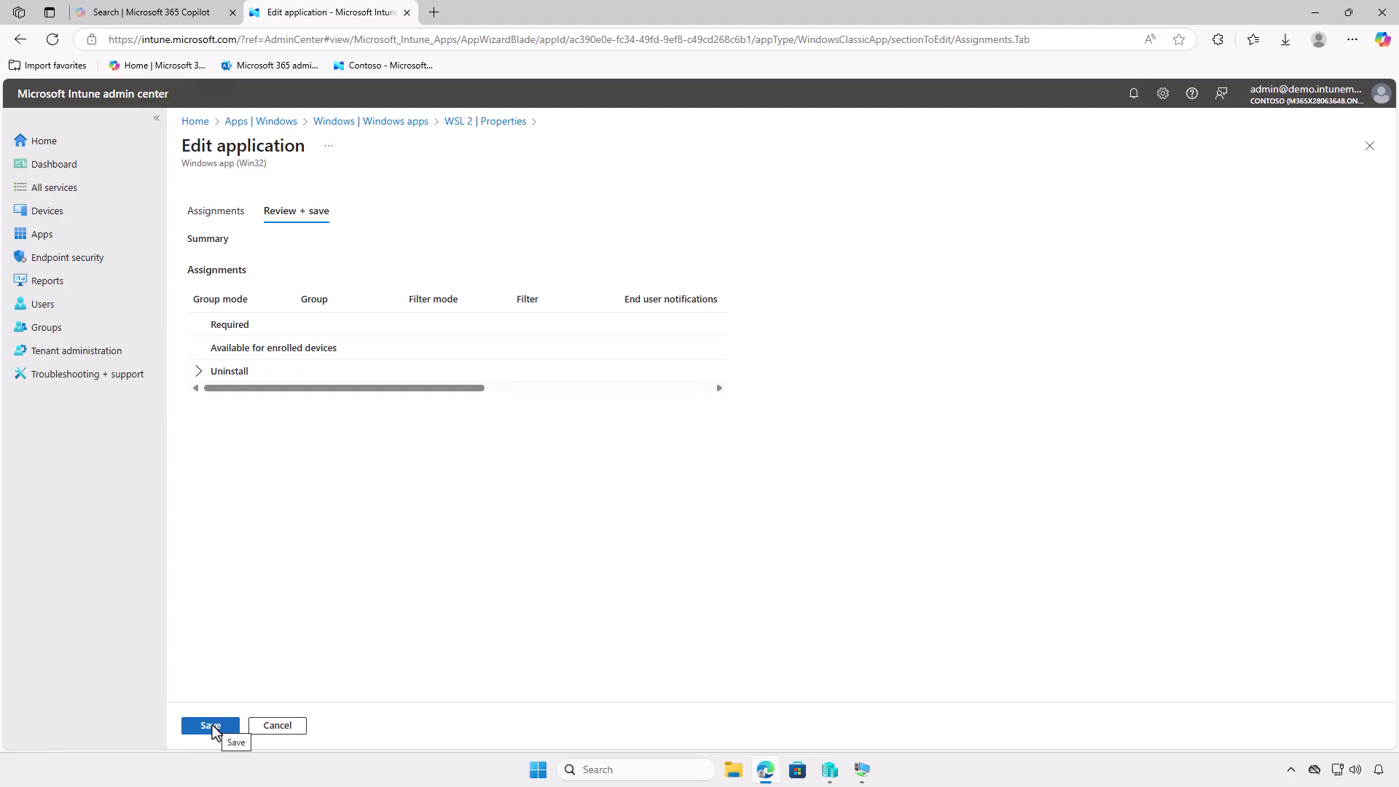
left_click(210, 725)
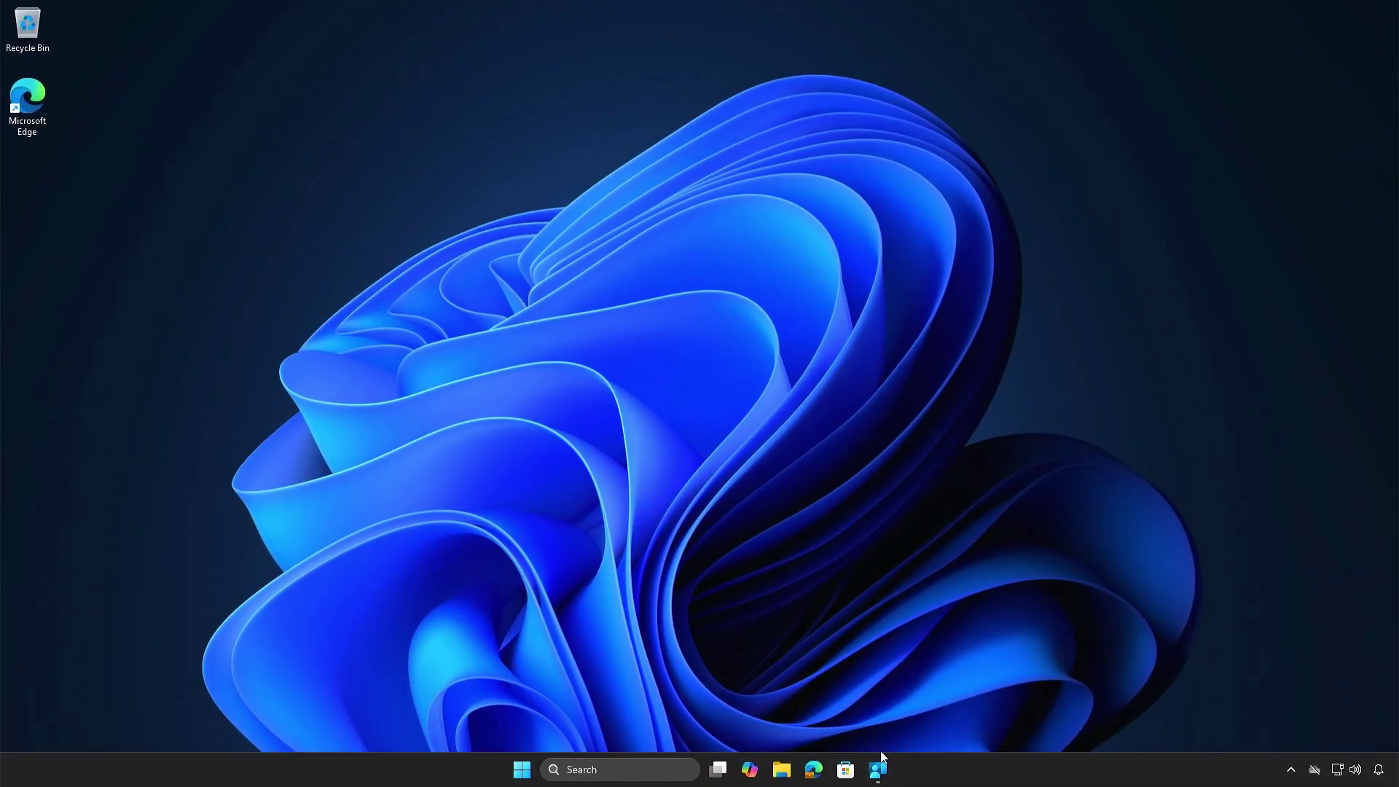
Step: On the client, sync the device from Company Portal and open the Windows notifications to check the WSL 2 uninstall
left_click(878, 769)
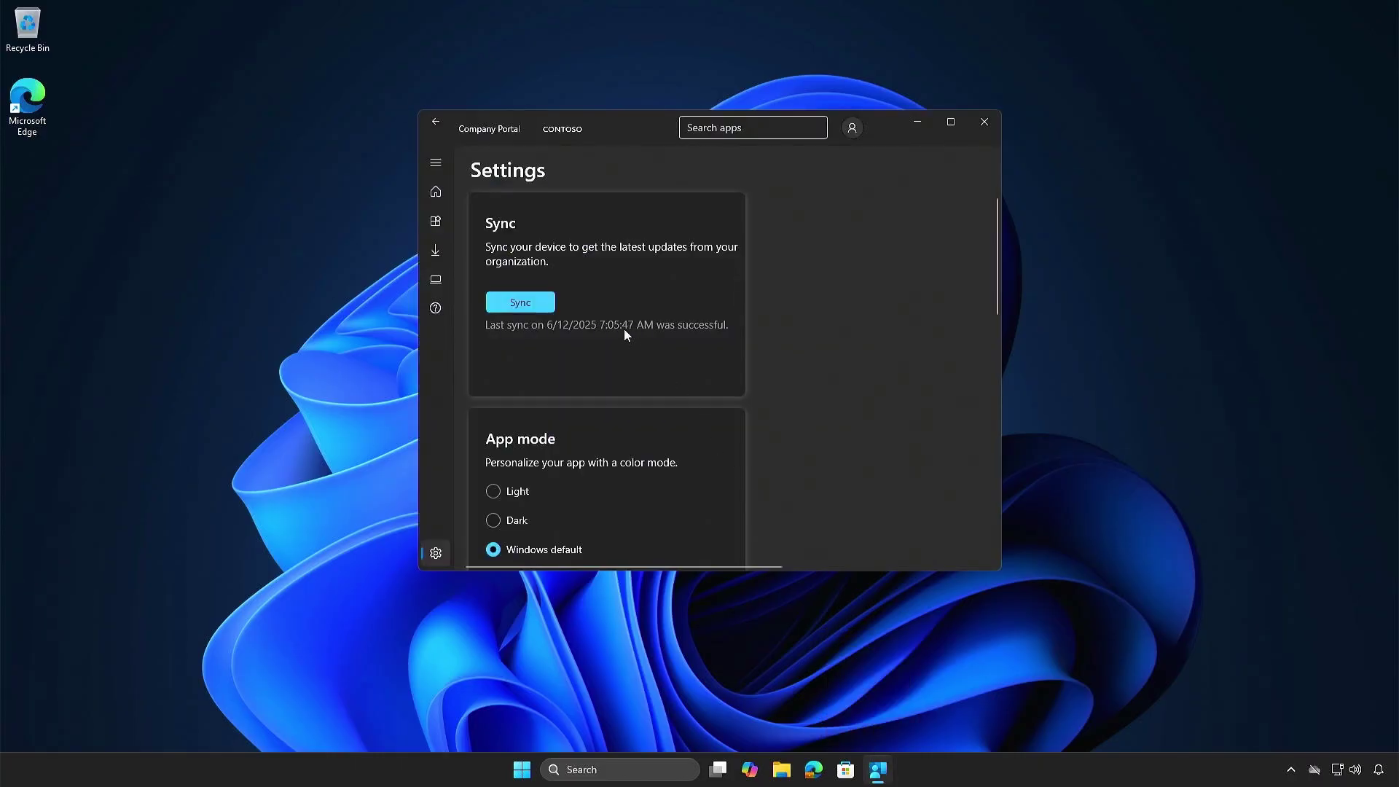
left_click(542, 304)
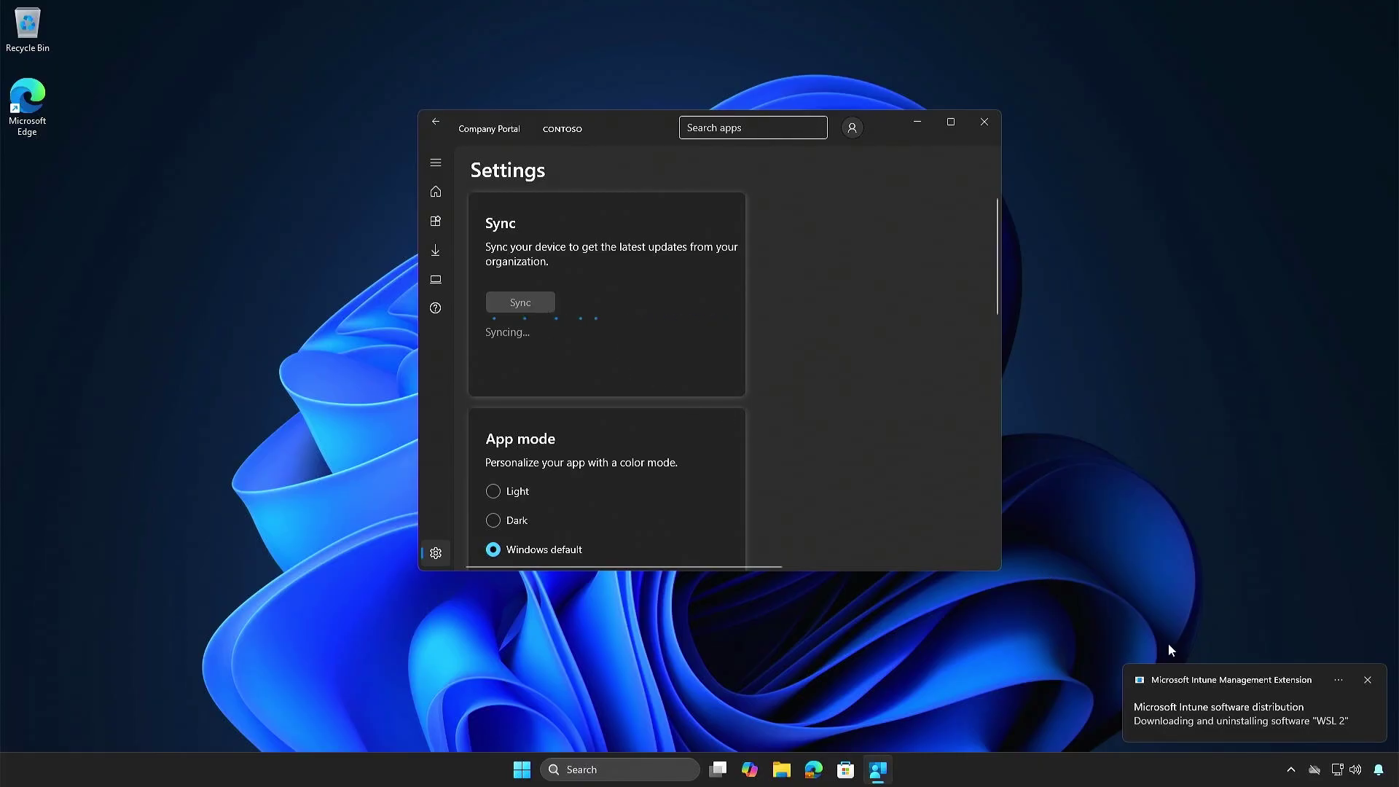
left_click(1383, 776)
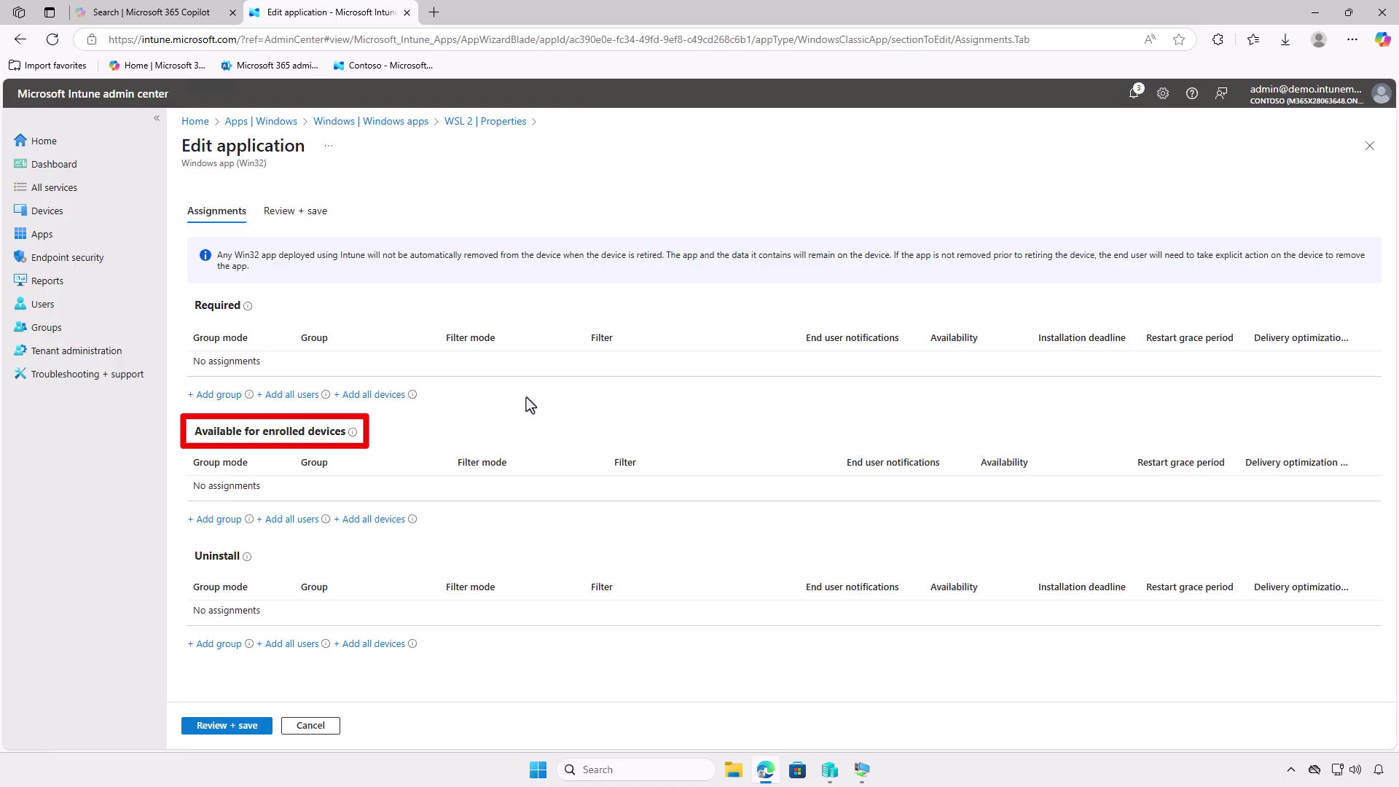
Step: In Intune, make the WSL 2 app available for enrolled devices to the Test_Users group and save the assignment
left_click(229, 519)
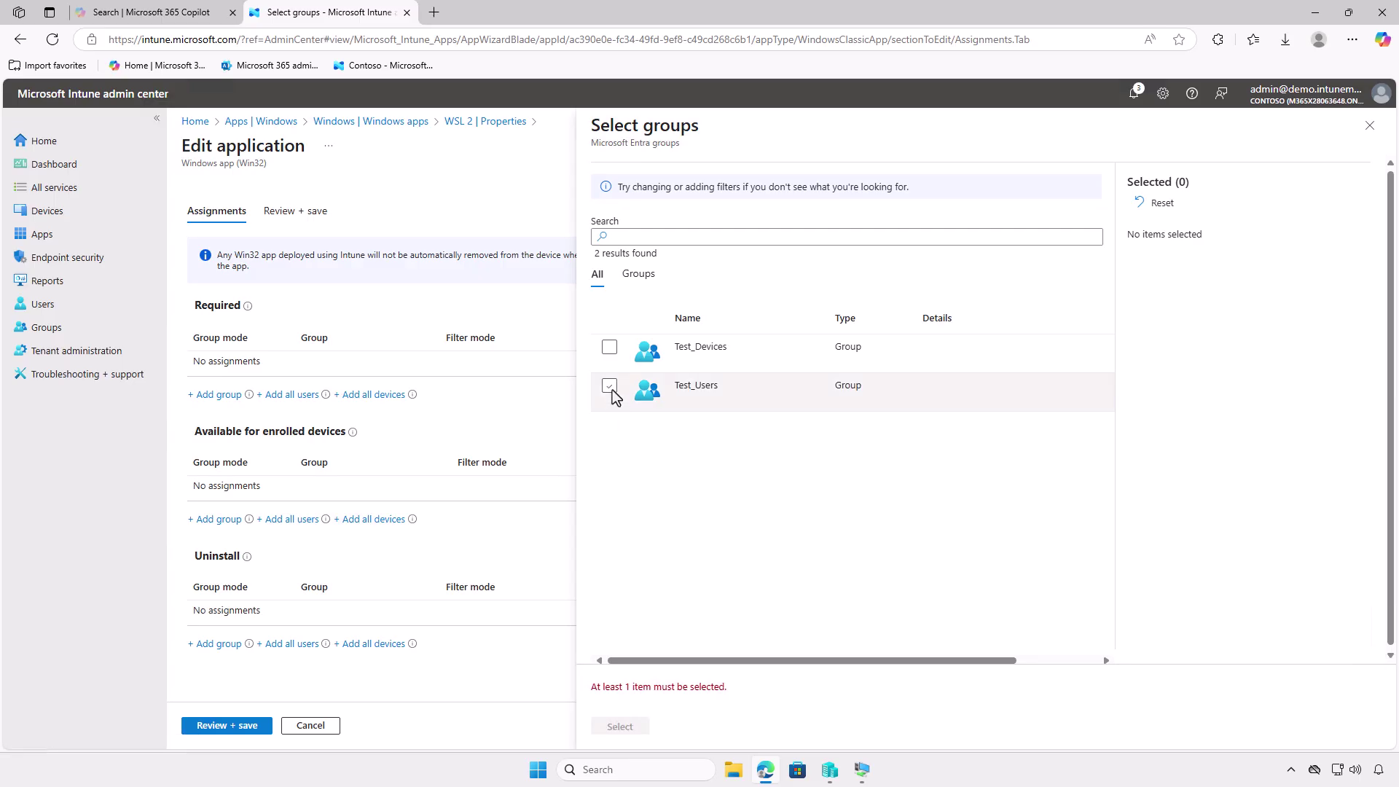
left_click(610, 387)
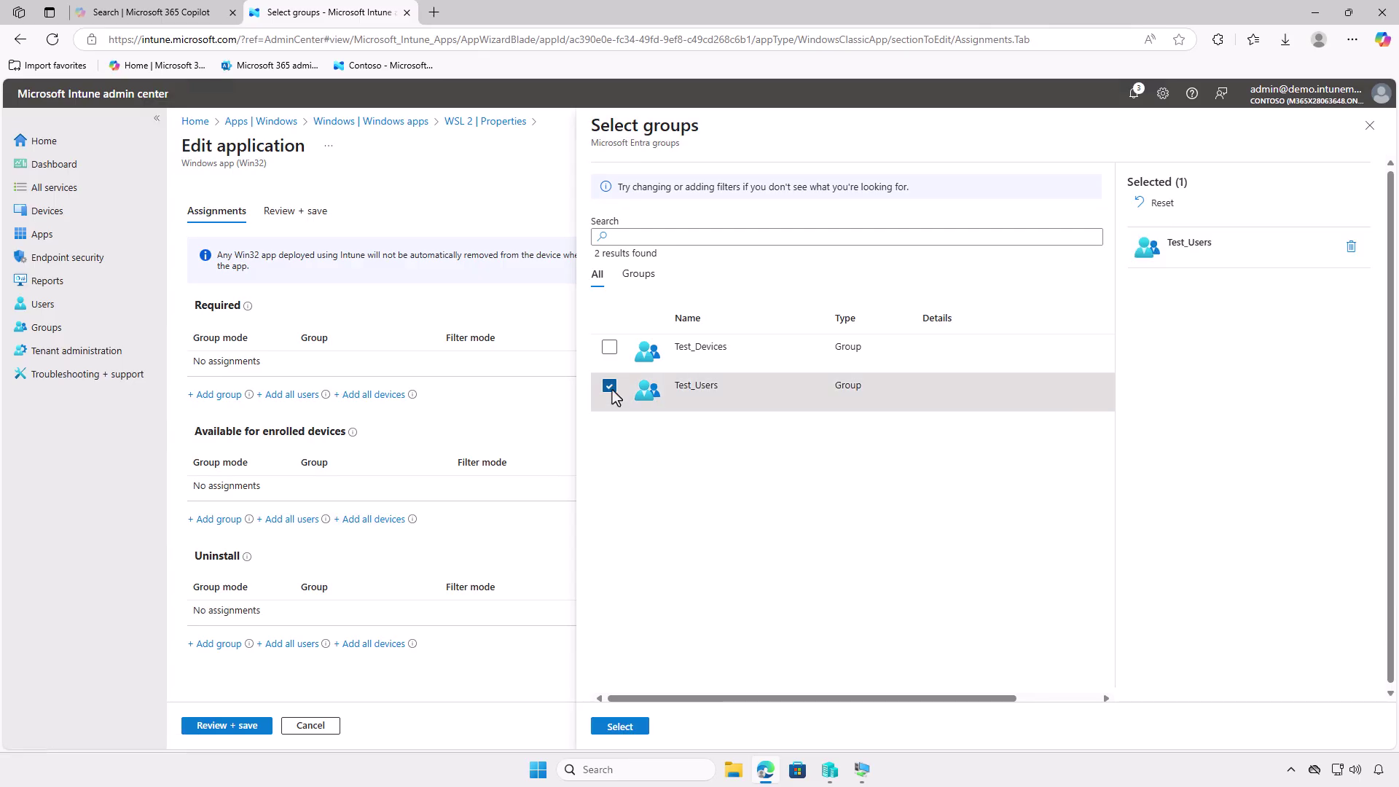
left_click(636, 729)
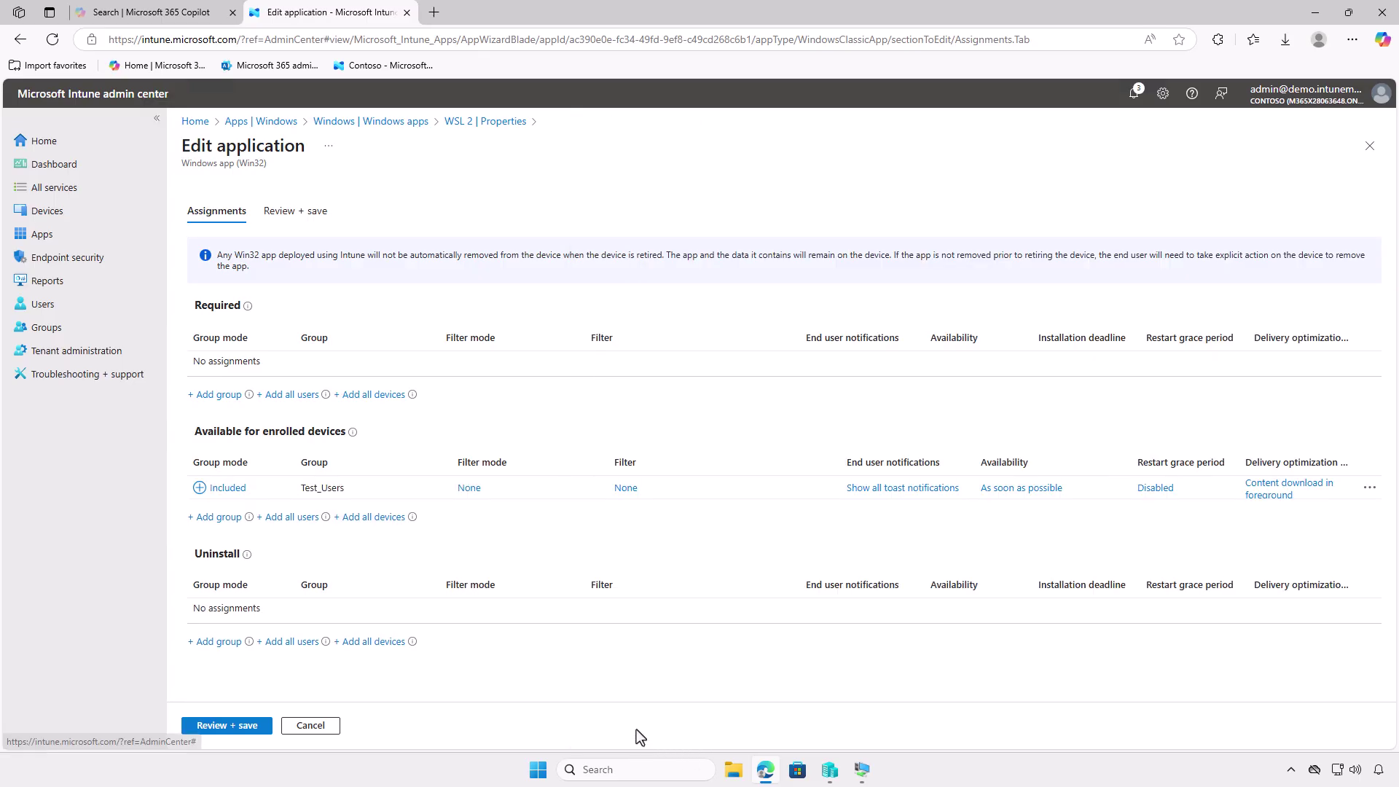
left_click(234, 726)
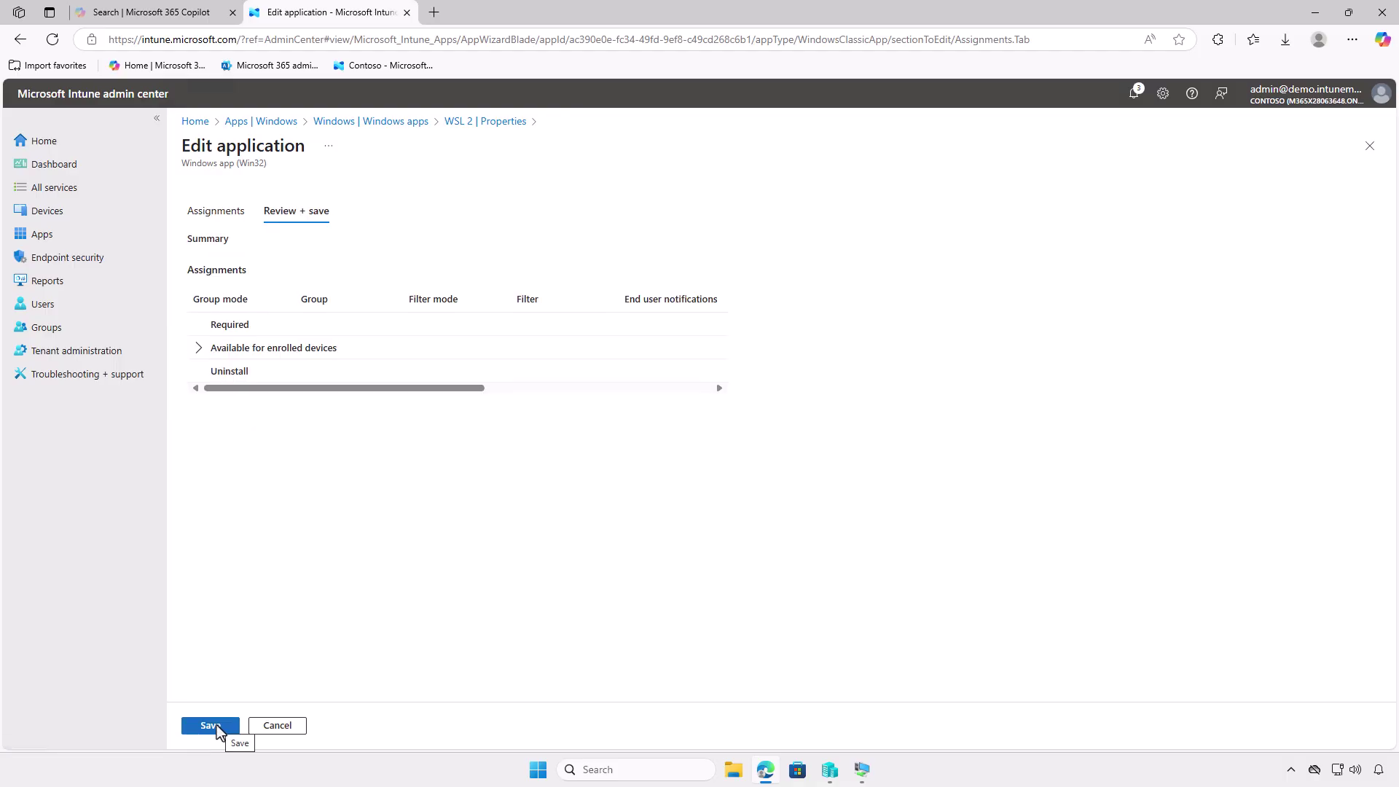
left_click(216, 726)
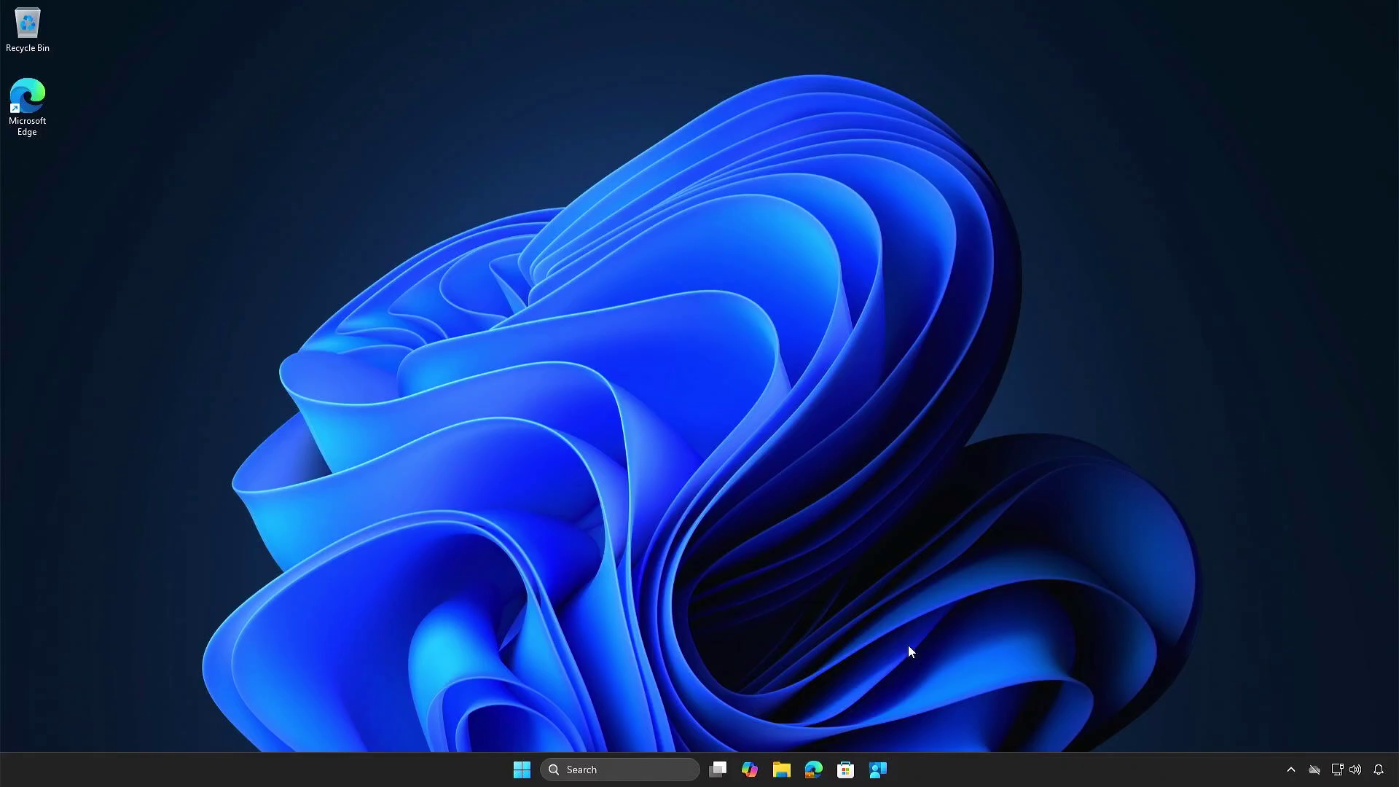
Step: On the client, start installing WSL 2 from Company Portal and open the Windows notifications to check its progress
left_click(878, 770)
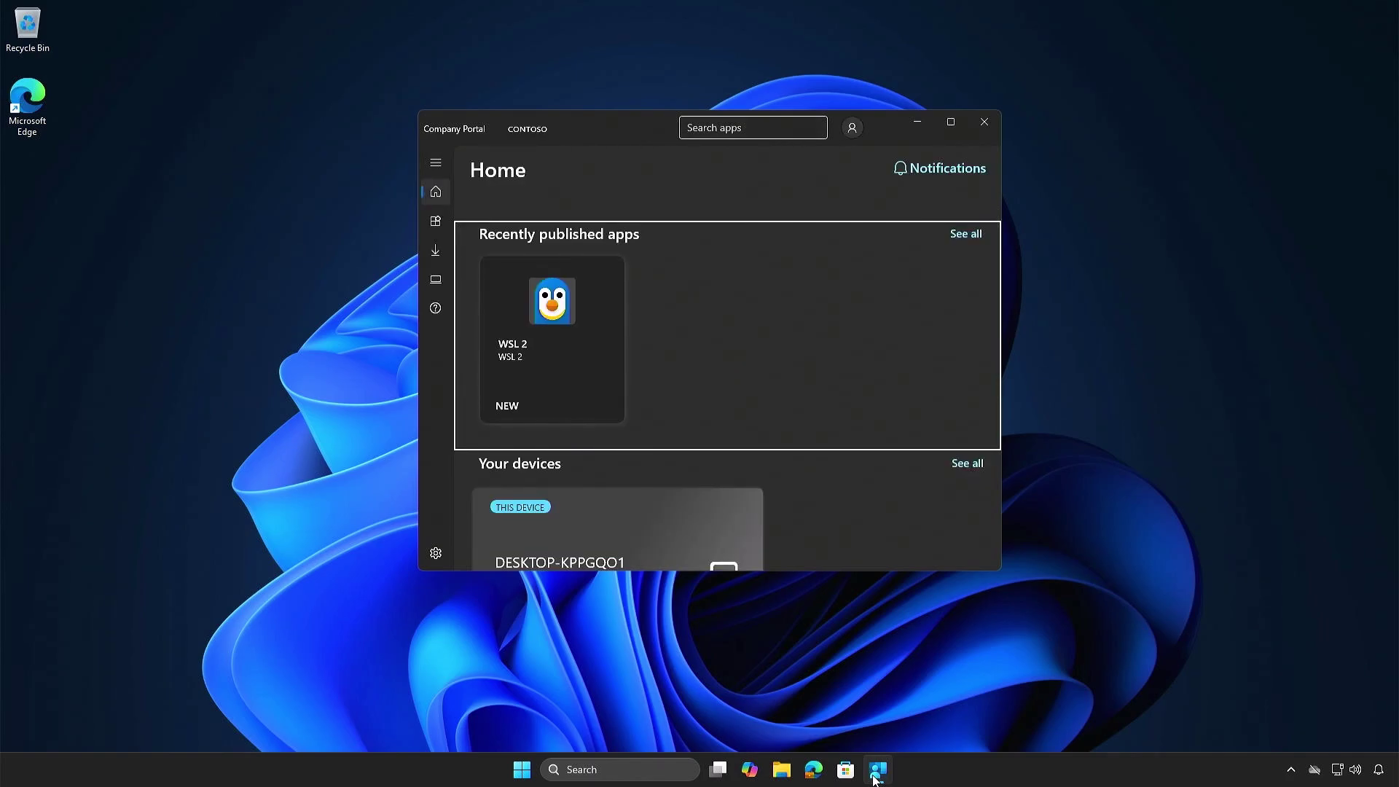
left_click(578, 369)
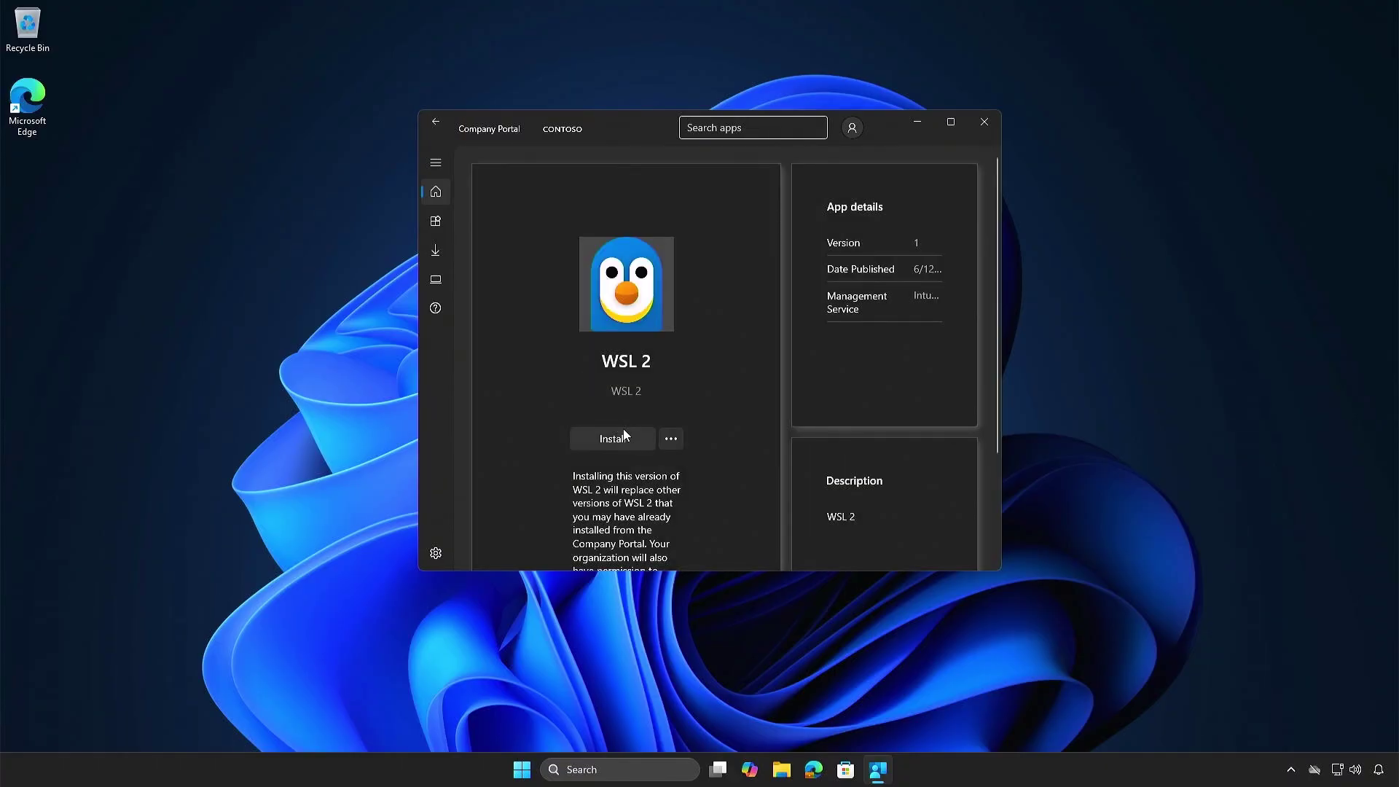
left_click(631, 440)
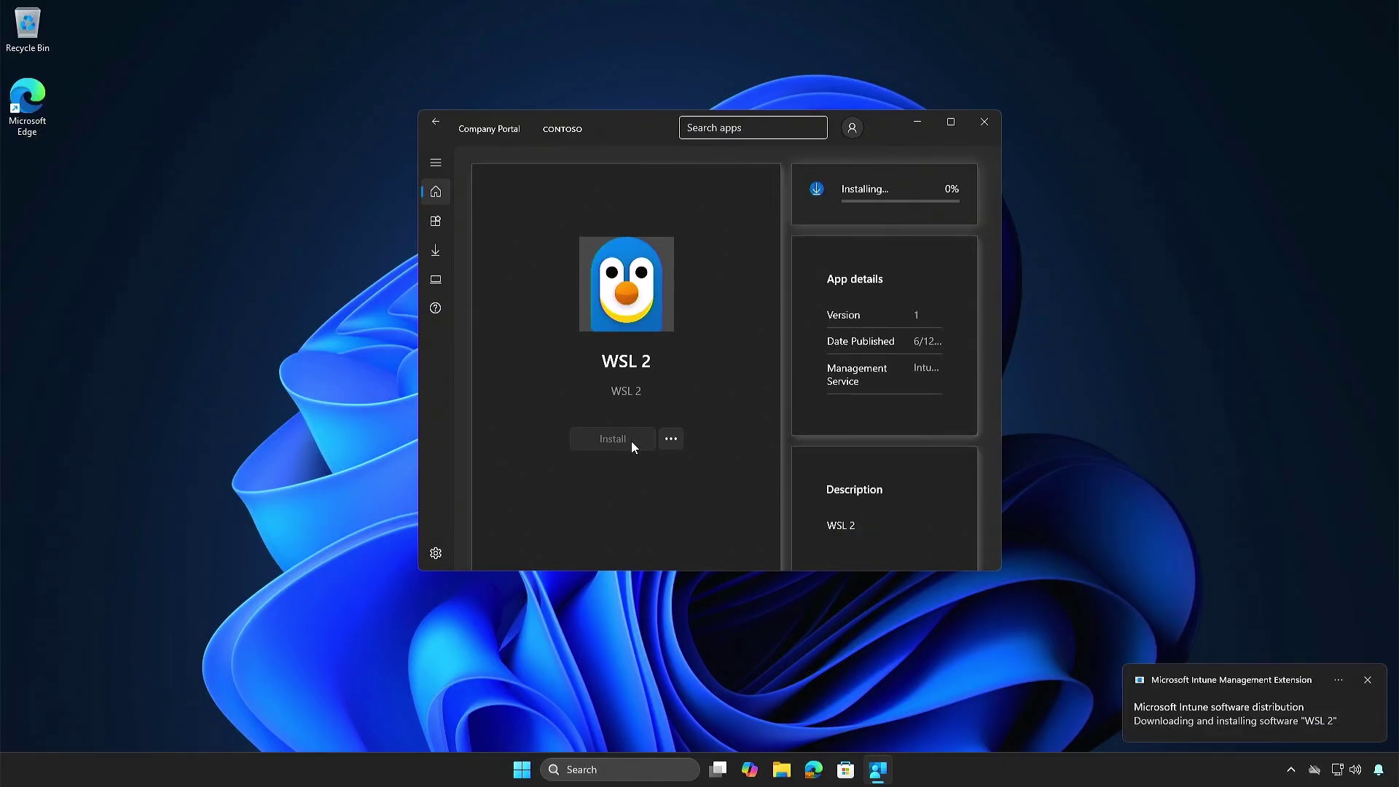
left_click(1380, 771)
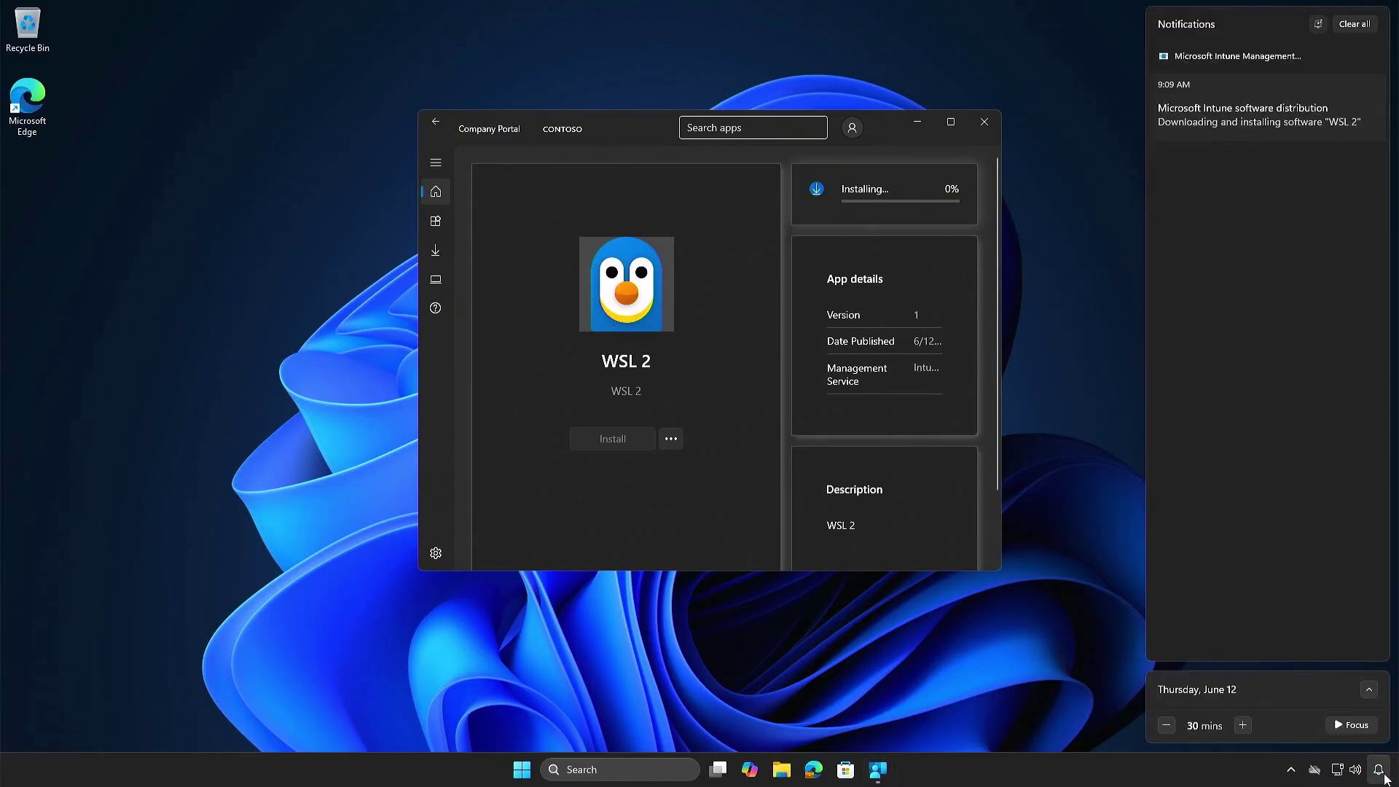